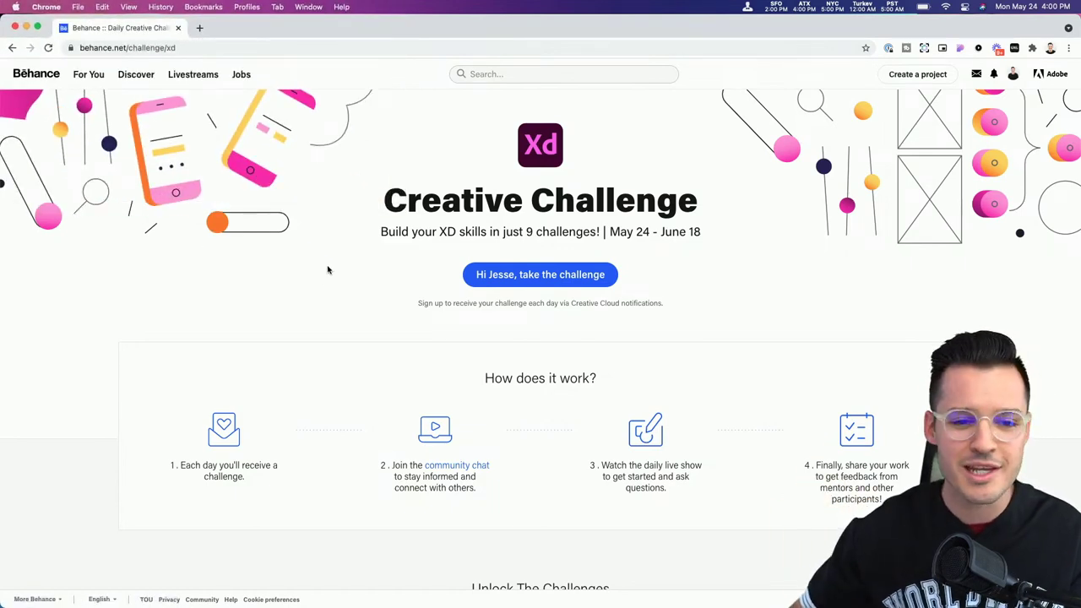
Step: Look over the XD Creative Challenge page on Behance, and switch to the 1.1-activities document in Adobe XD
scroll(328, 269, down, 20)
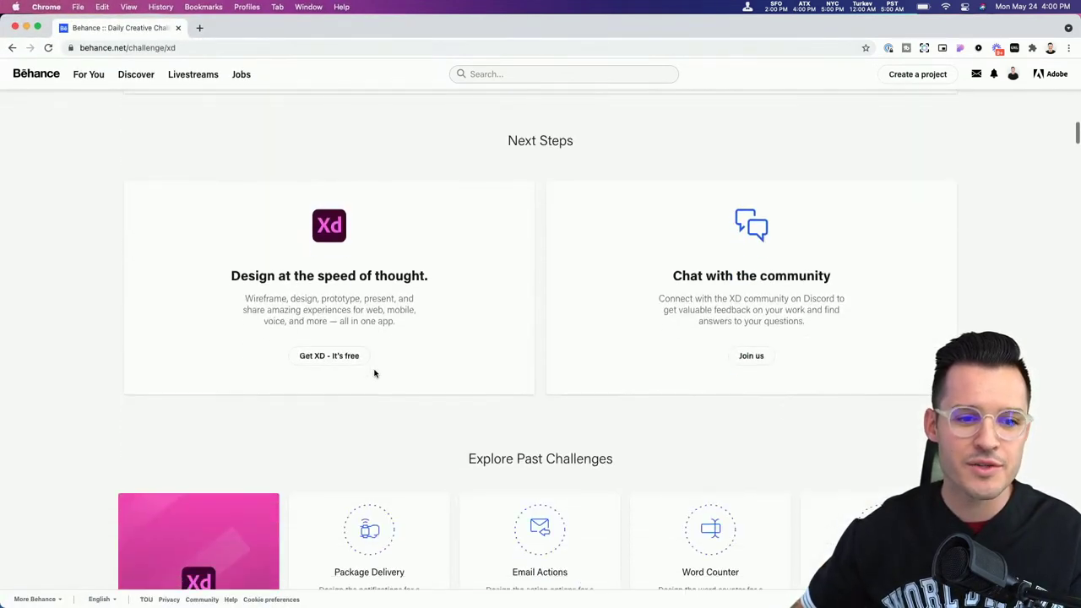
scroll(560, 245, up, 20)
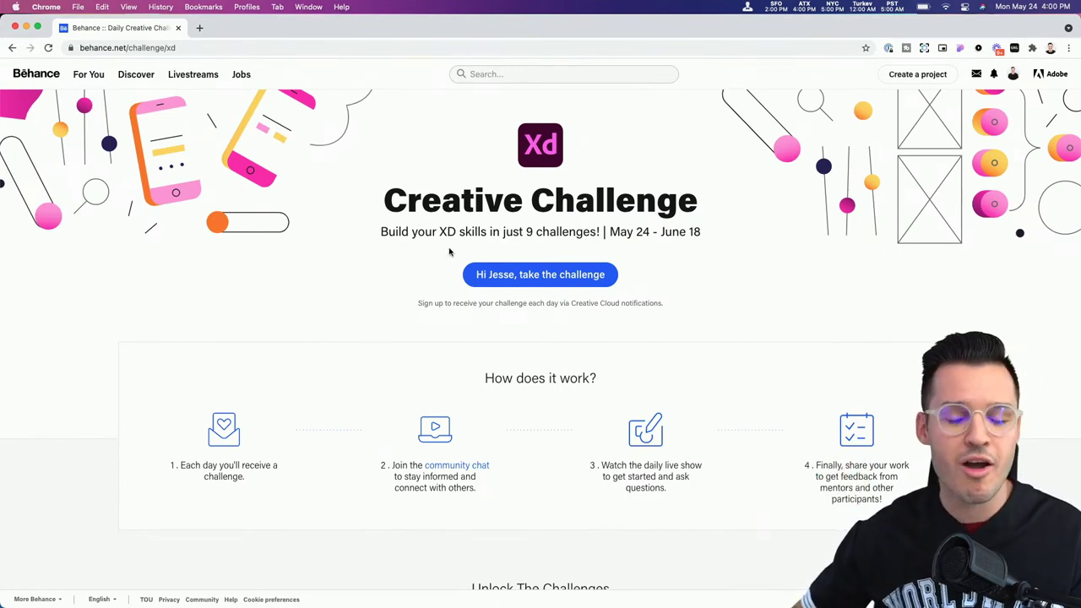
key(super+Tab)
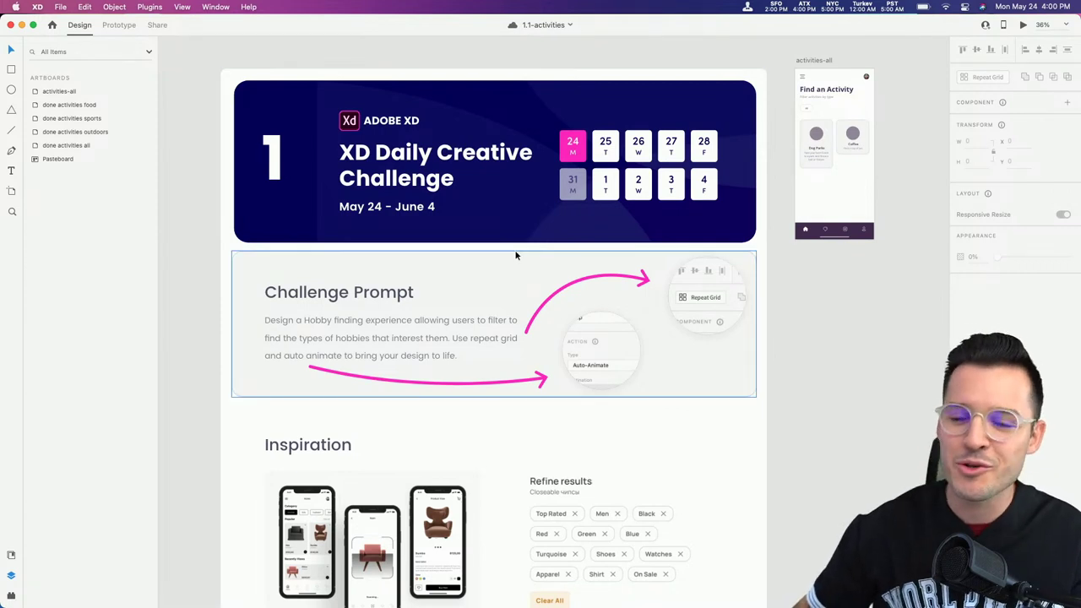
Step: Read the Challenge Prompt and look over the Inspiration examples on the pasteboard
drag(804, 322, 792, 320)
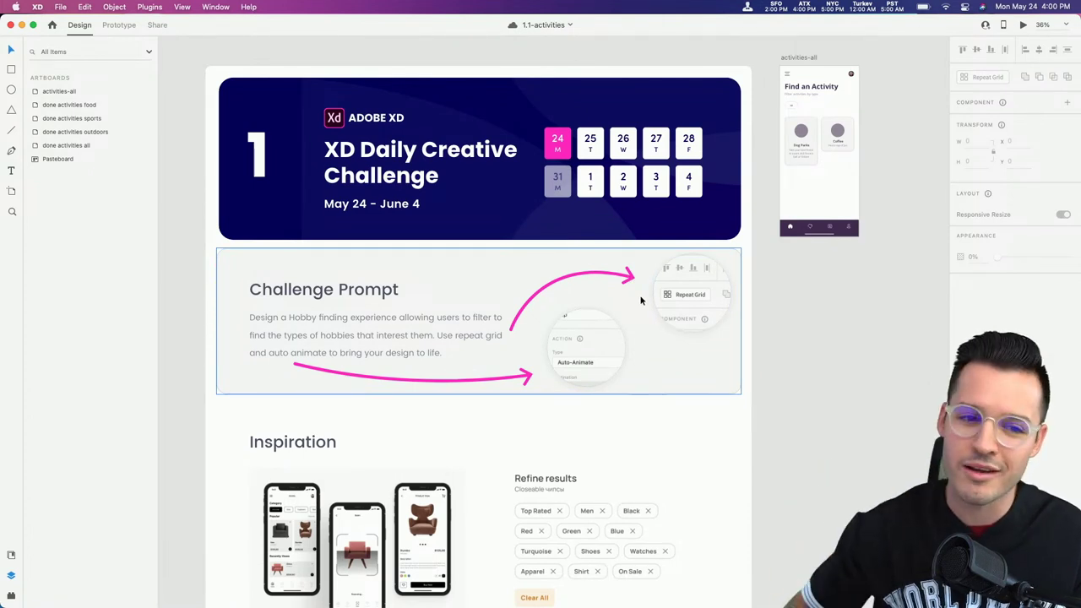
key(z)
drag(252, 291, 675, 403)
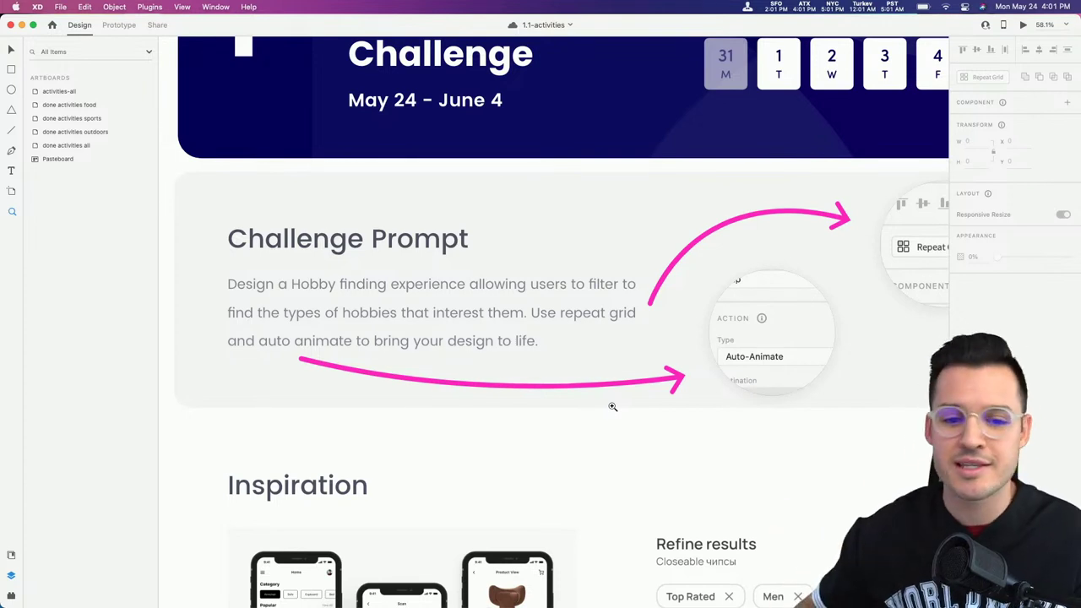
scroll(612, 406, down, 1)
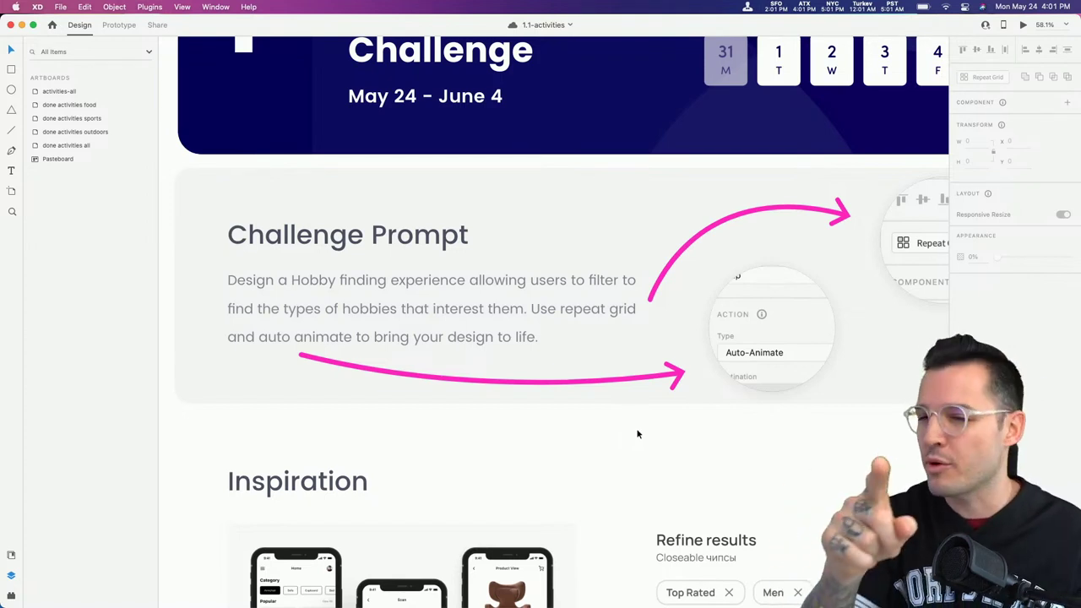
scroll(638, 435, down, 8)
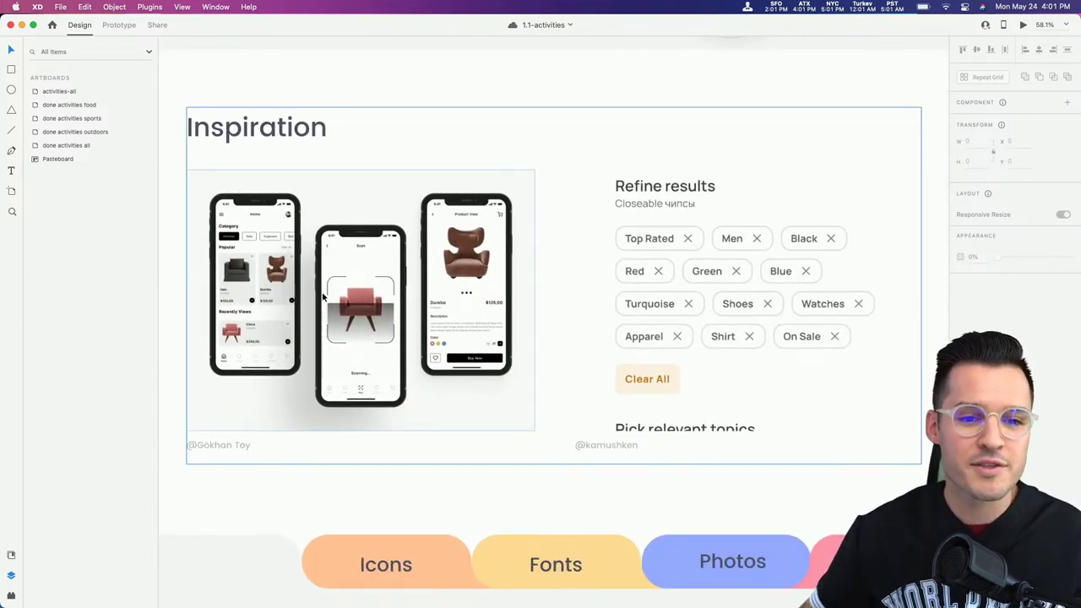
scroll(409, 332, down, 2)
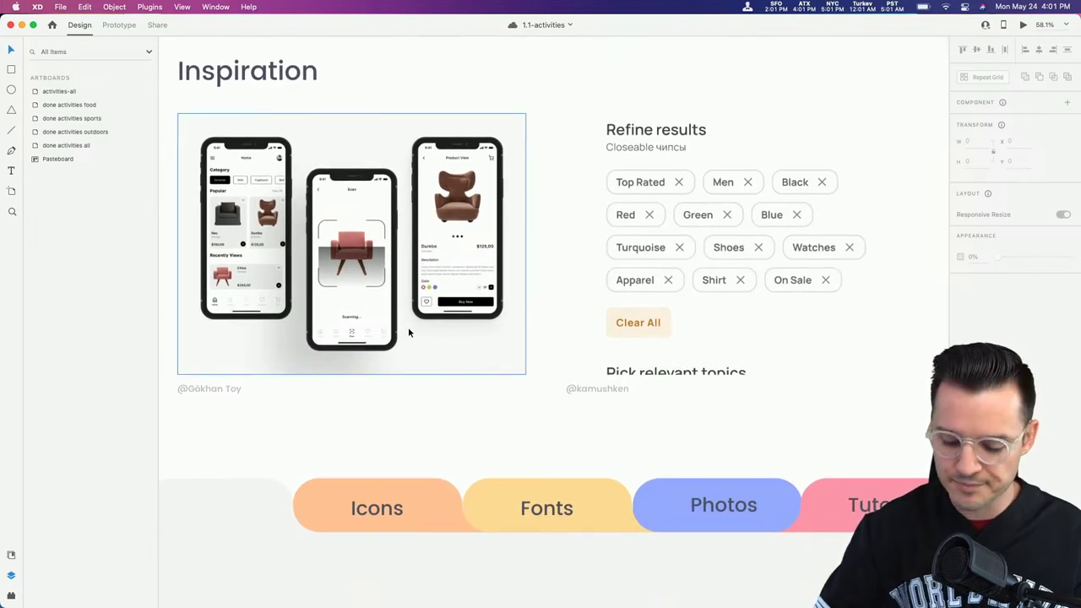
Step: Select the Resource Booklet component and view its Icons, Fonts, Photos and Tutorials pages, ending on the Default State
scroll(409, 332, down, 10)
click(447, 89)
scroll(427, 126, down, 2)
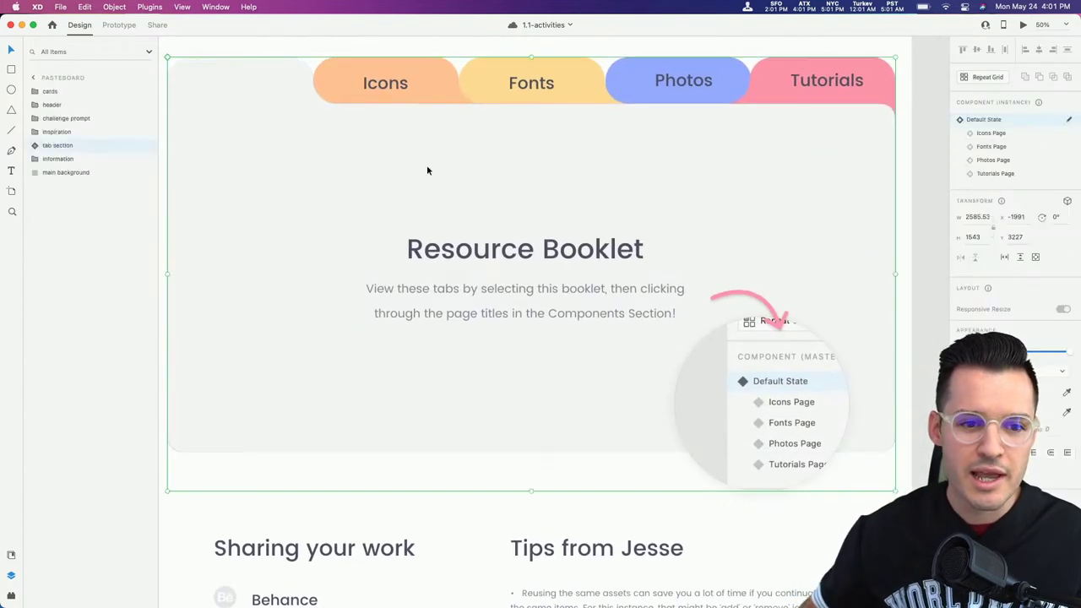
scroll(449, 205, up, 1)
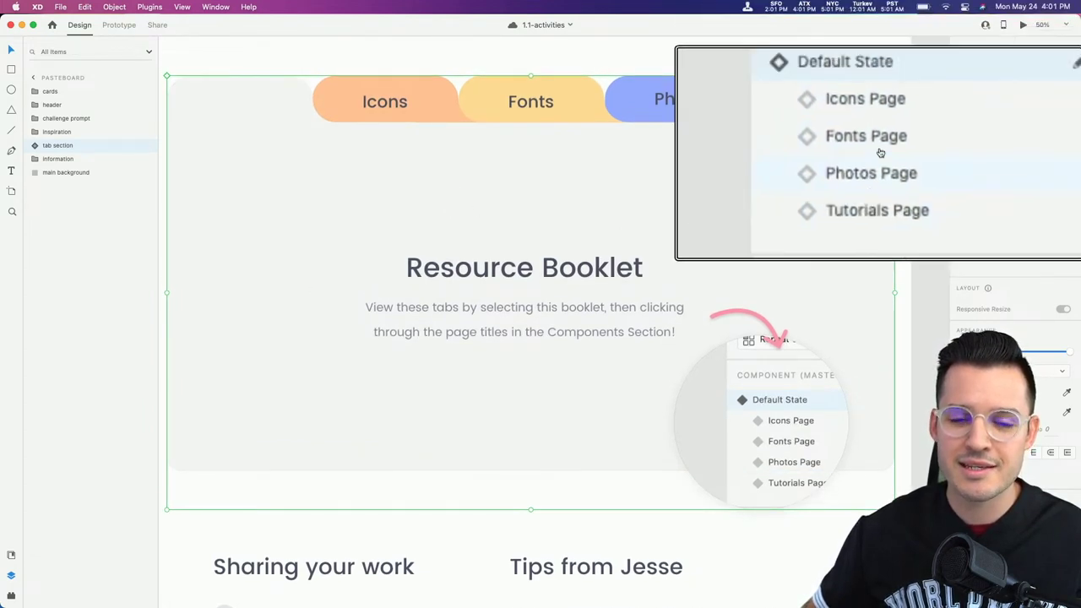
click(880, 137)
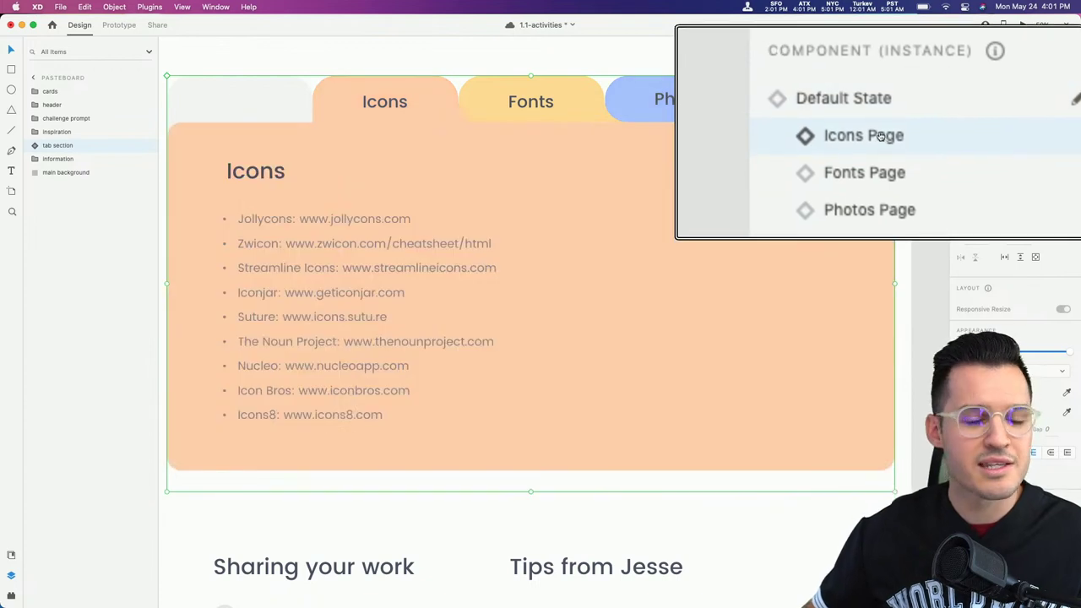
click(881, 146)
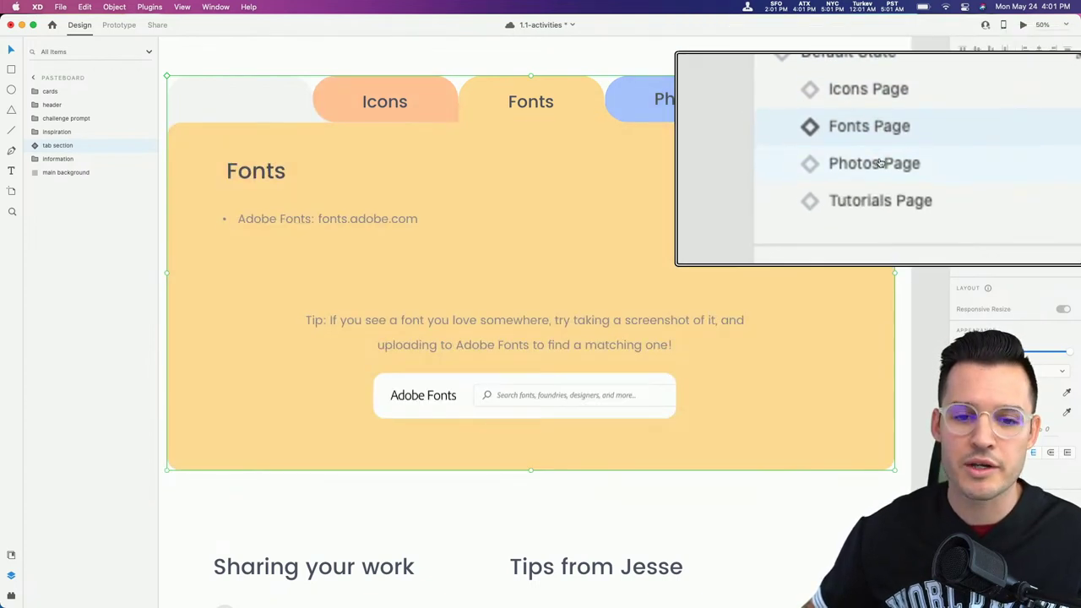
click(880, 164)
click(880, 199)
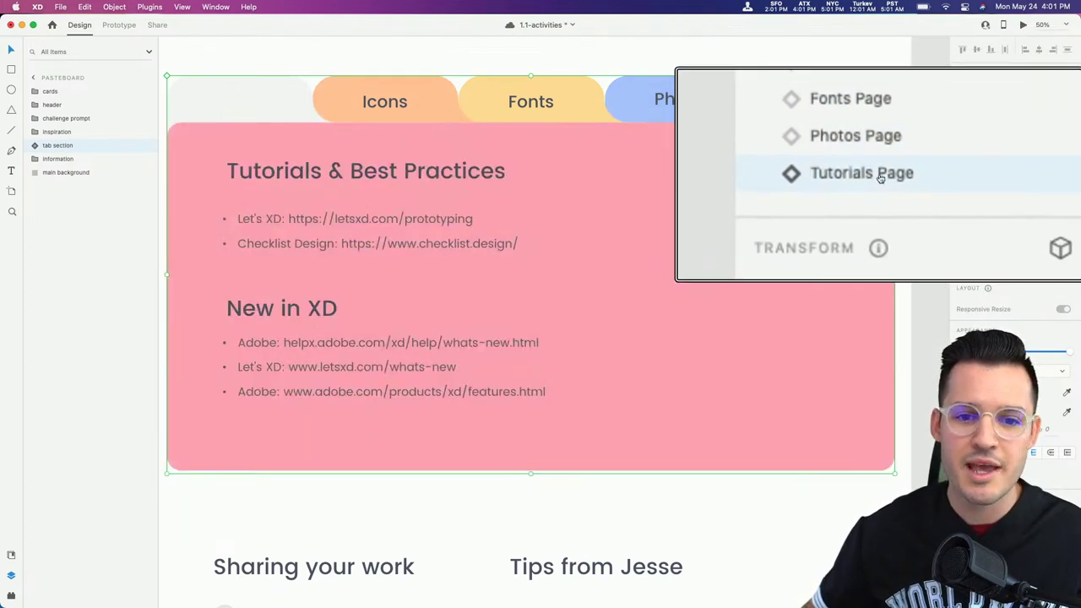
click(881, 121)
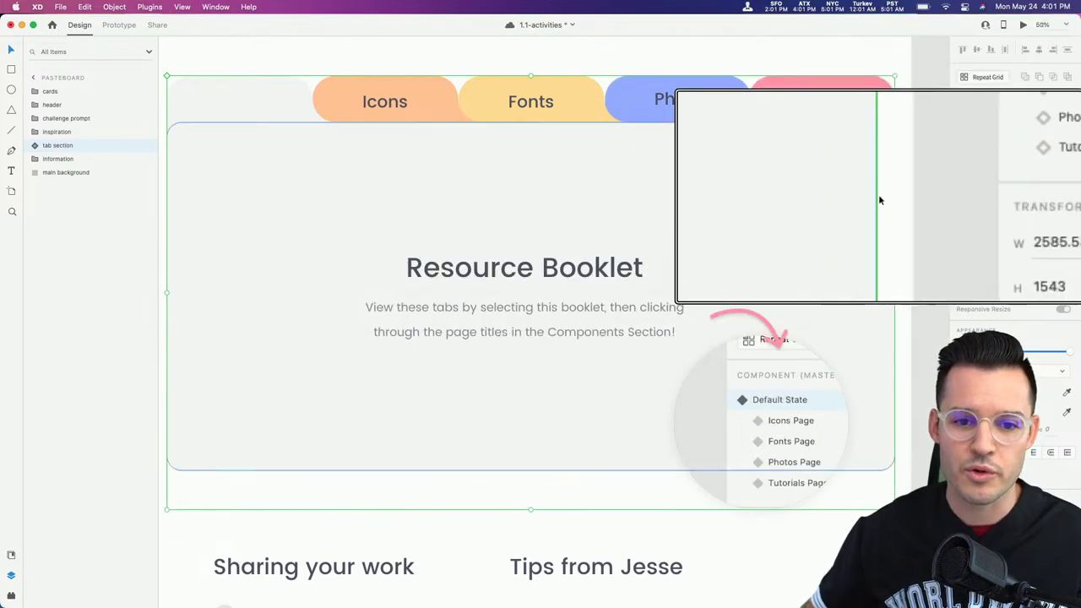
Step: Review the work-sharing and tips sections below the booklet, and select the activities-all artboard for a close view
drag(690, 405, 698, 100)
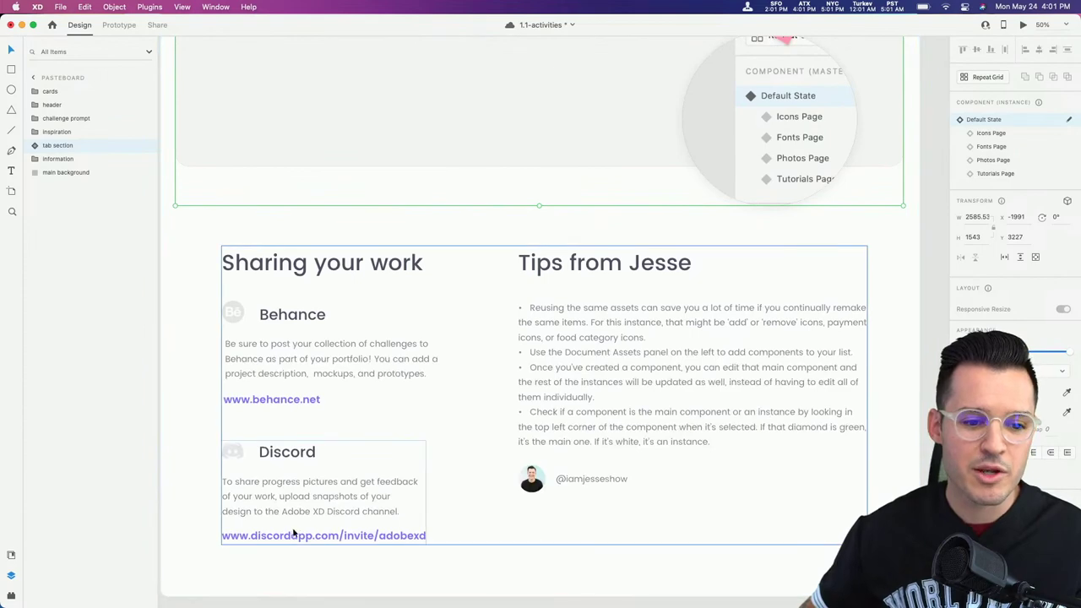
scroll(560, 346, down, 5)
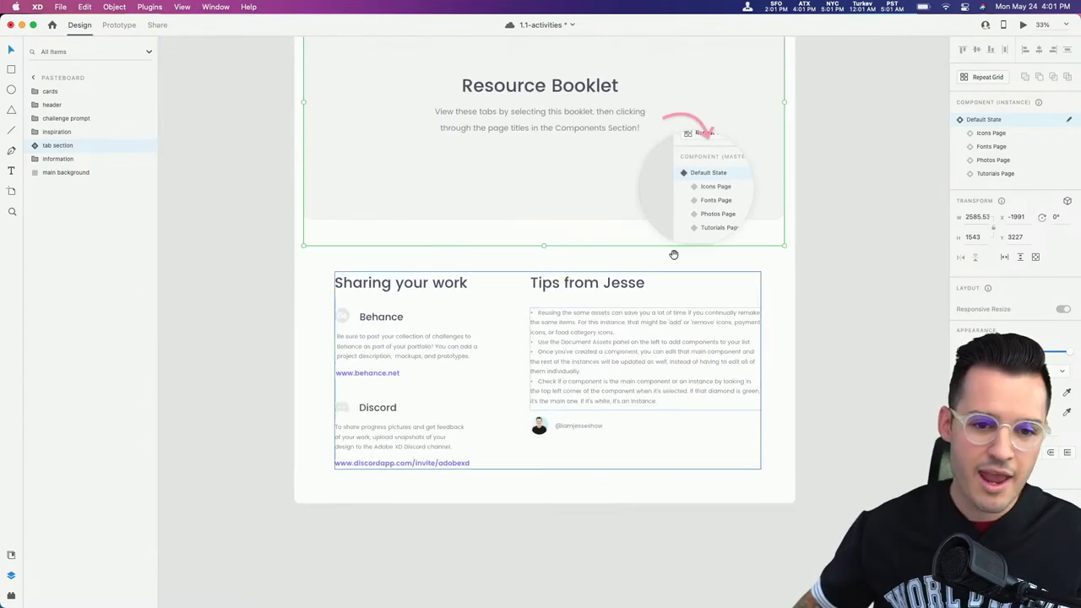
scroll(582, 417, up, 10)
scroll(583, 416, right, 3)
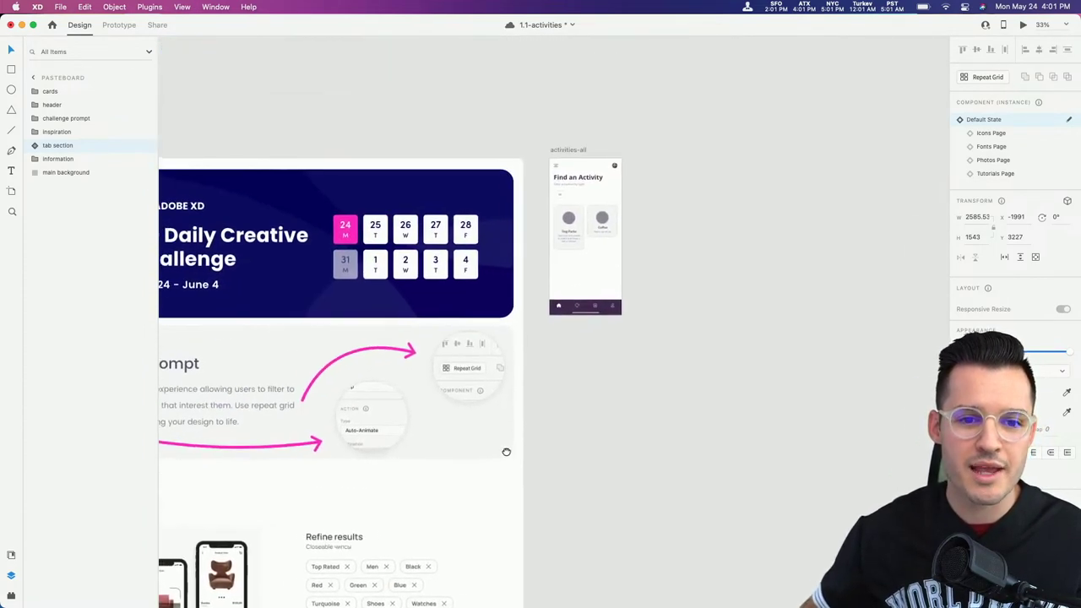
key(z)
click(687, 380)
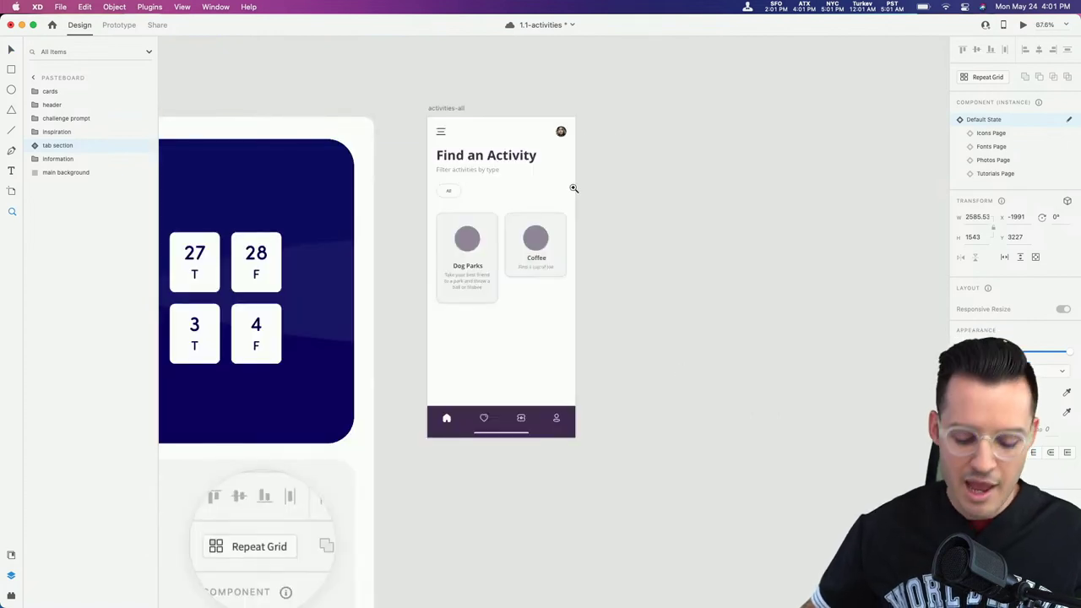
click(608, 384)
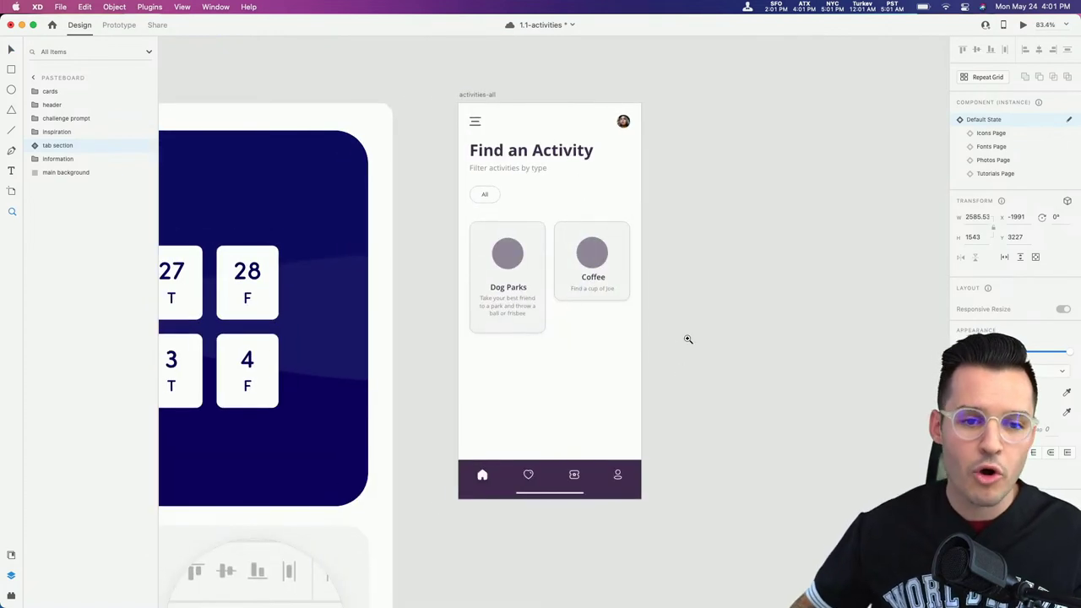
click(470, 97)
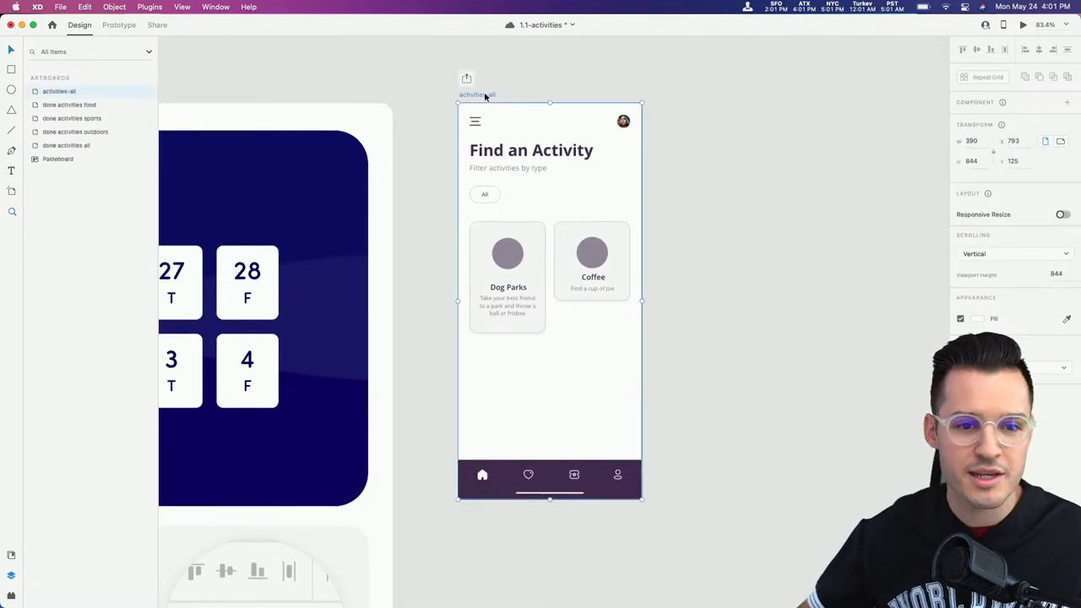
scroll(486, 91, left, 2)
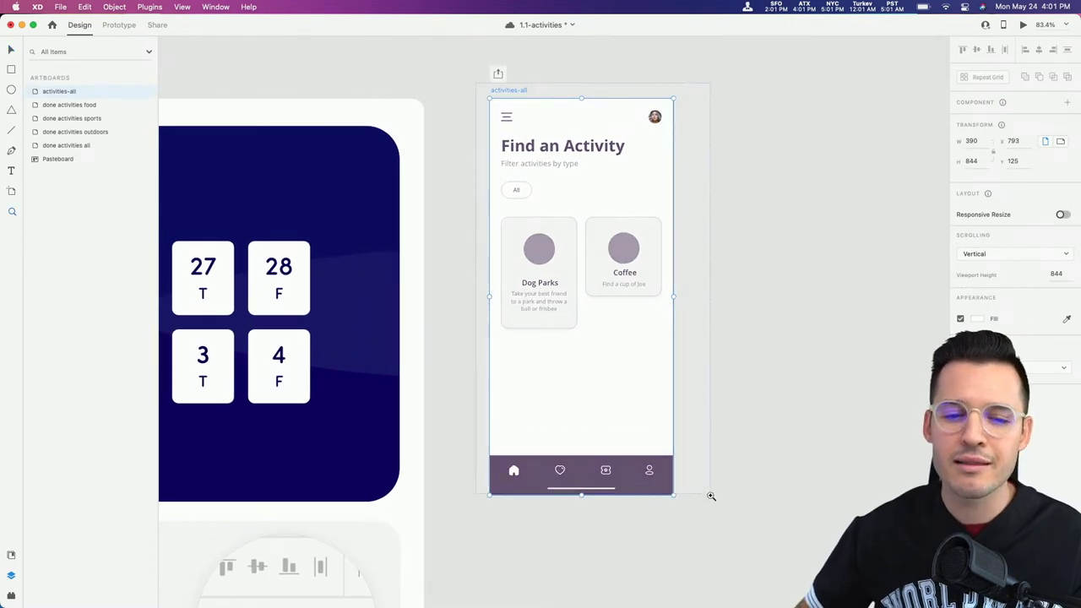
click(711, 494)
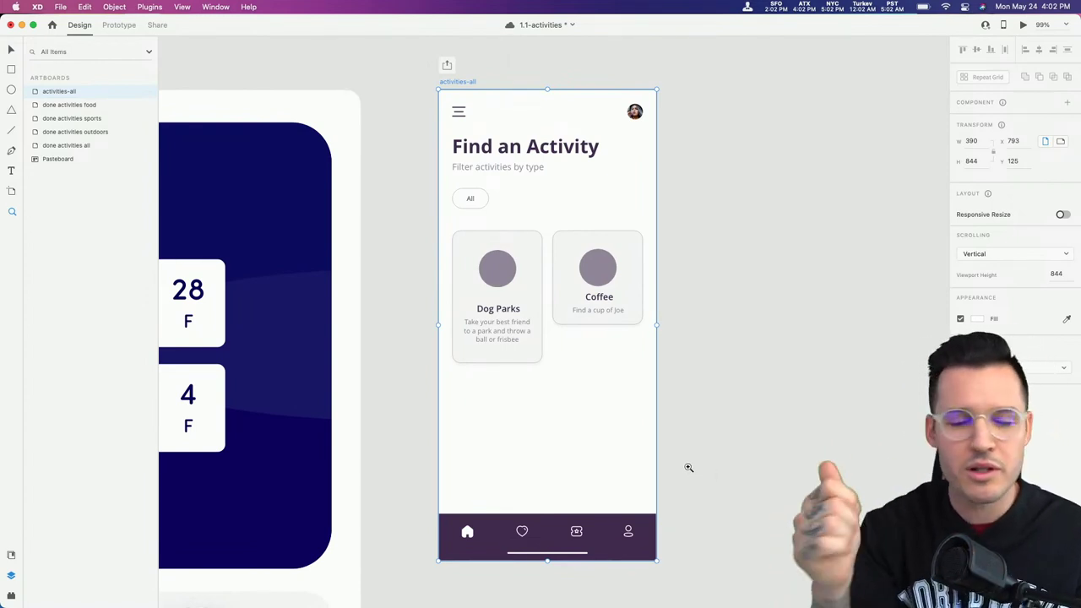
Step: Examine the filter chips and the furniture app's category row in the Inspiration section, and save the document
scroll(703, 184, down, 15)
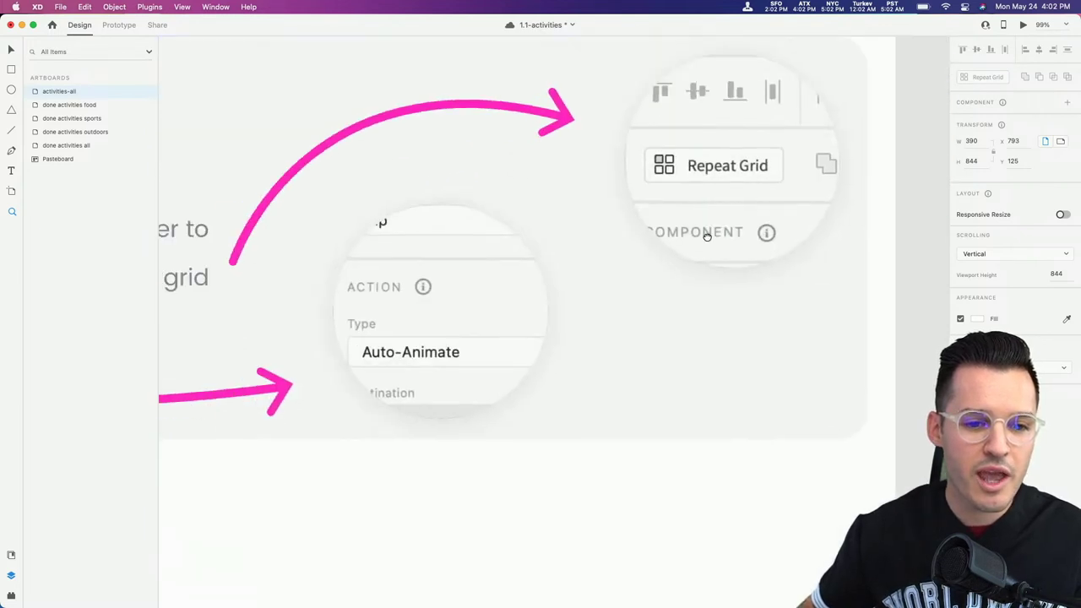
scroll(728, 159, down, 8)
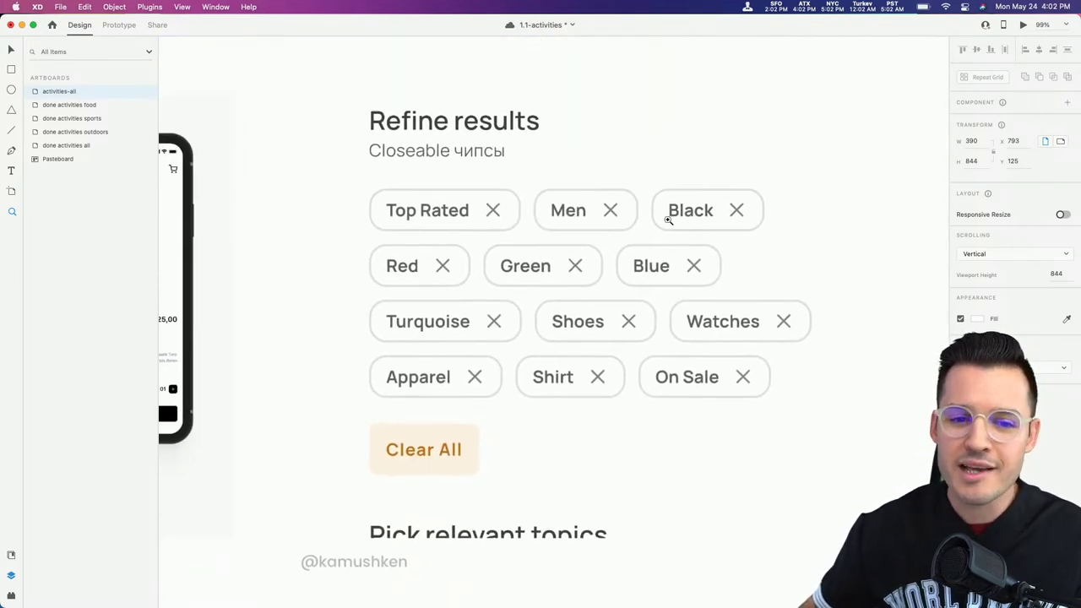
key(super+s)
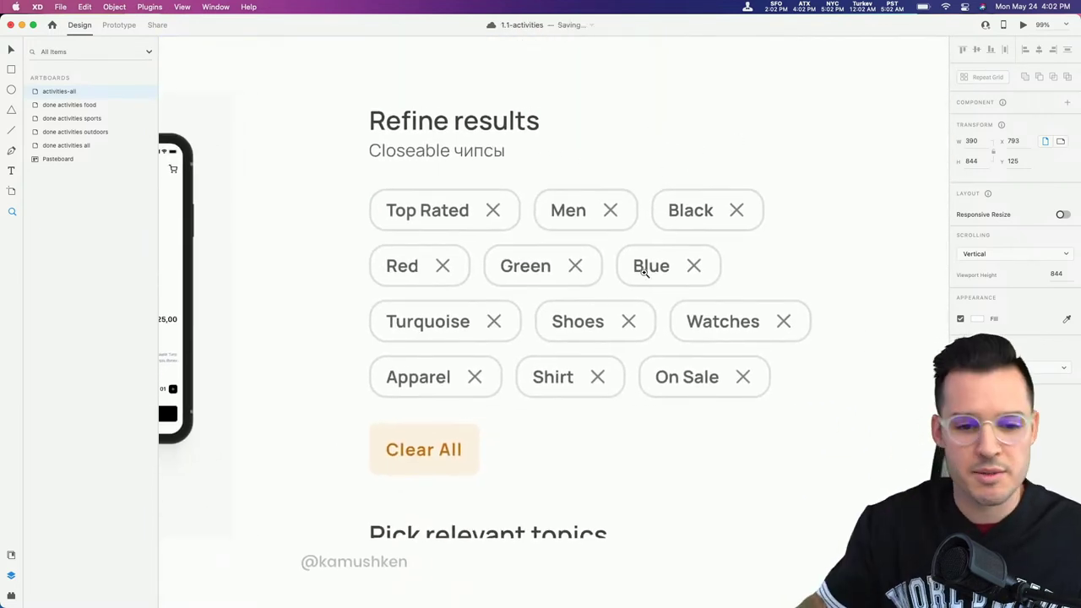
scroll(597, 244, left, 15)
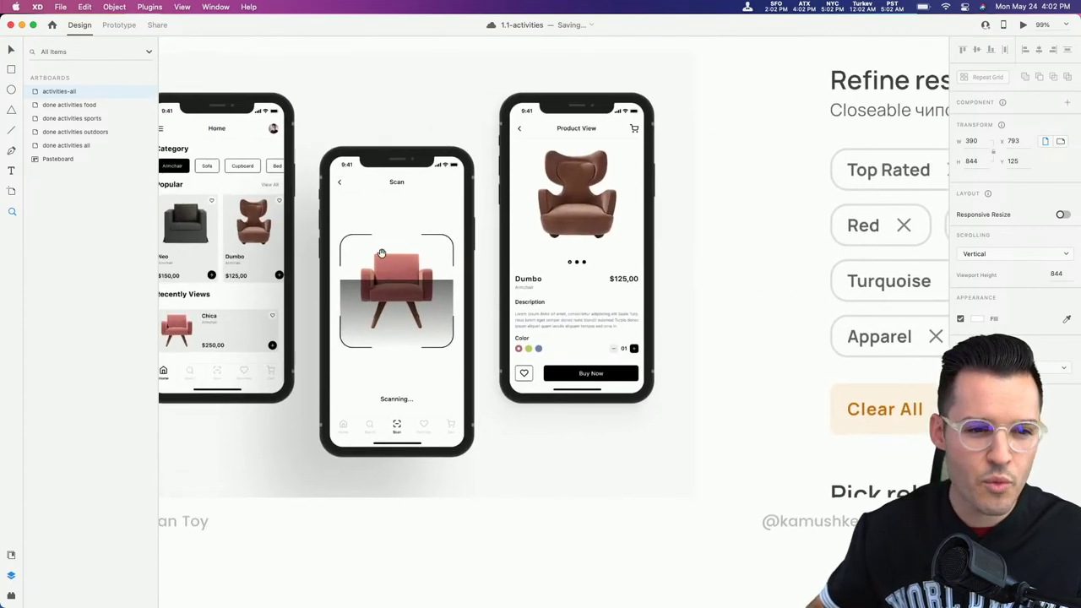
scroll(456, 193, up, 5)
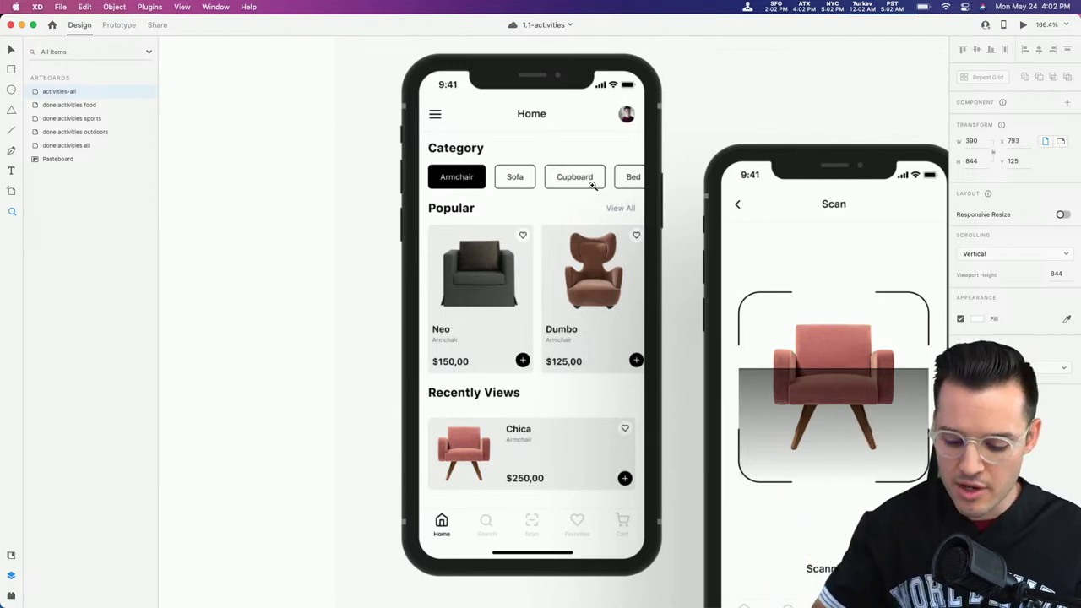
scroll(593, 186, down, 5)
scroll(700, 132, up, 5)
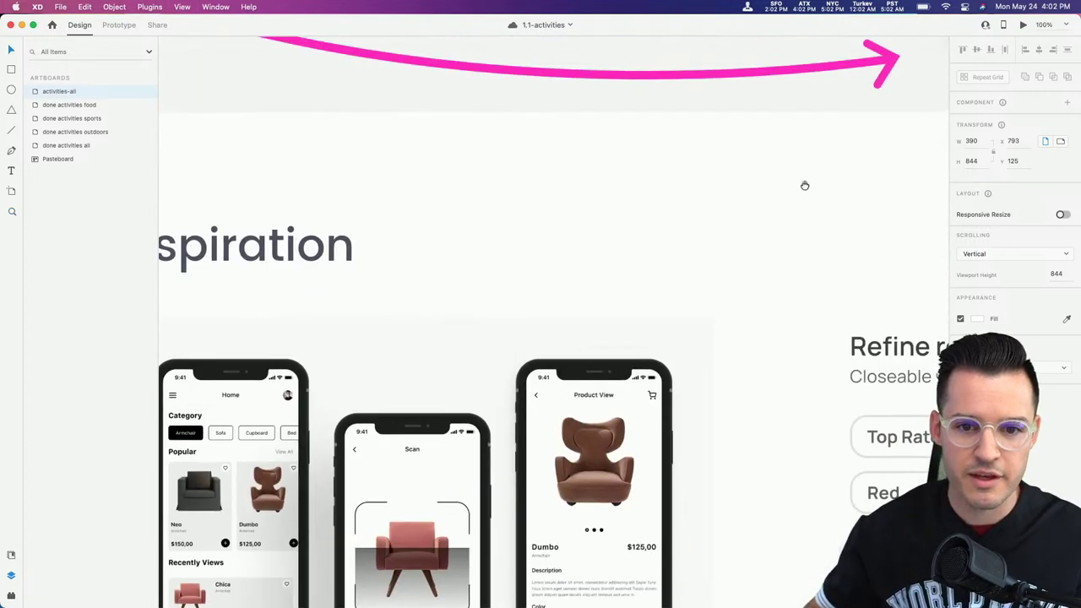
Step: Examine the top of the activities-all artboard, inspecting the Find an Activity heading and its text properties
scroll(819, 174, right, 10)
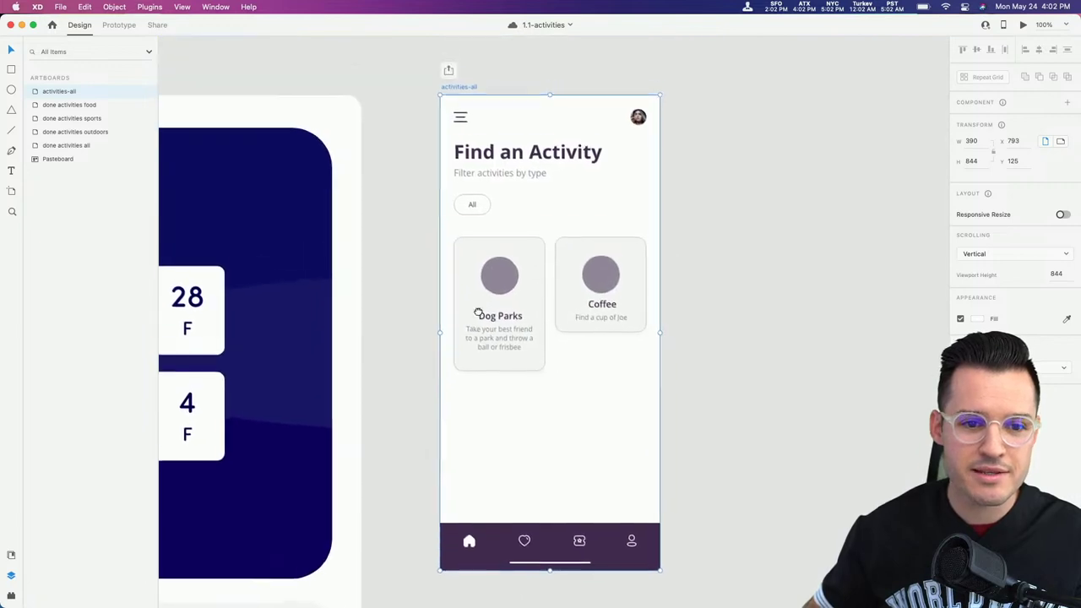
key(z)
drag(434, 99, 690, 232)
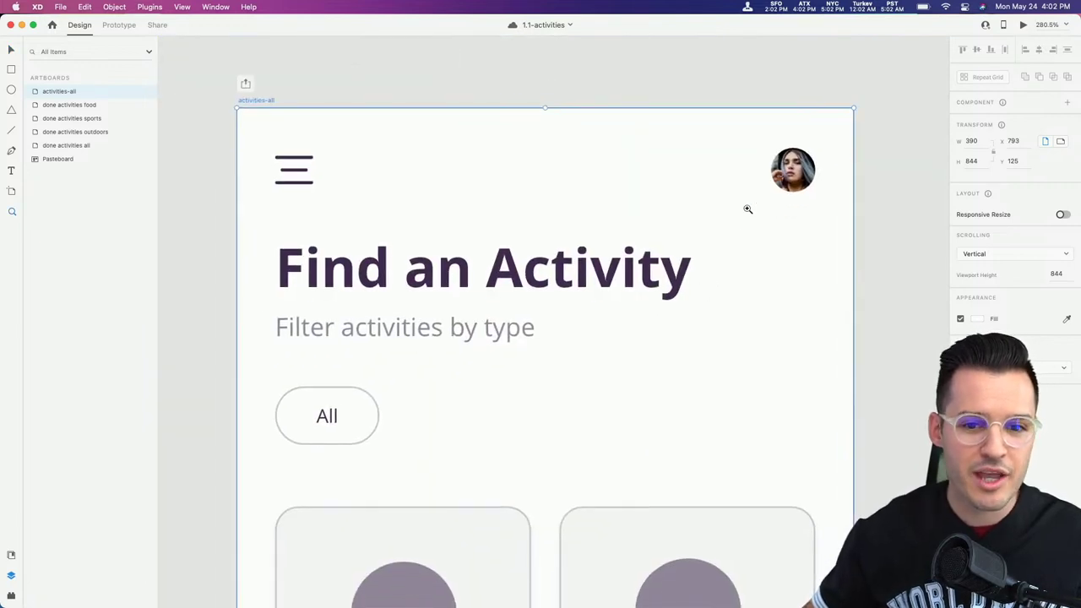
scroll(543, 211, down, 2)
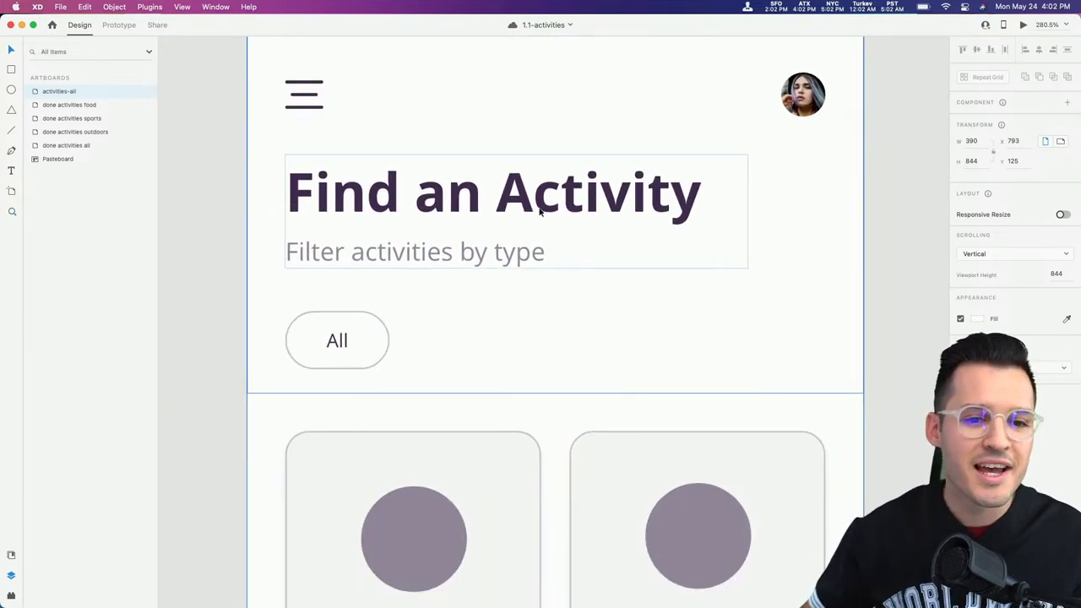
double_click(499, 191)
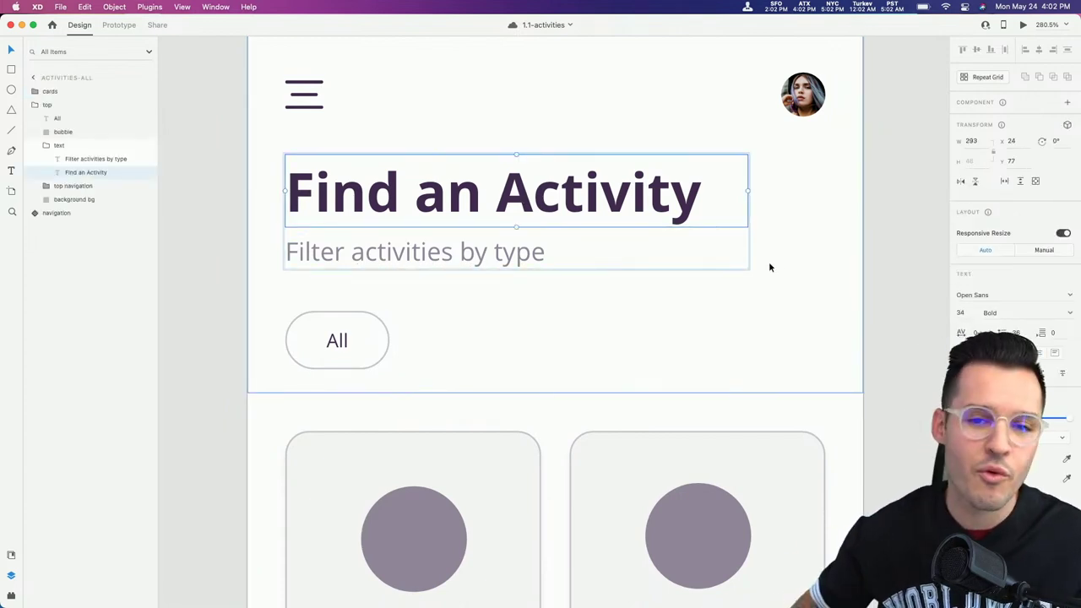
click(891, 326)
scroll(645, 301, down, 1)
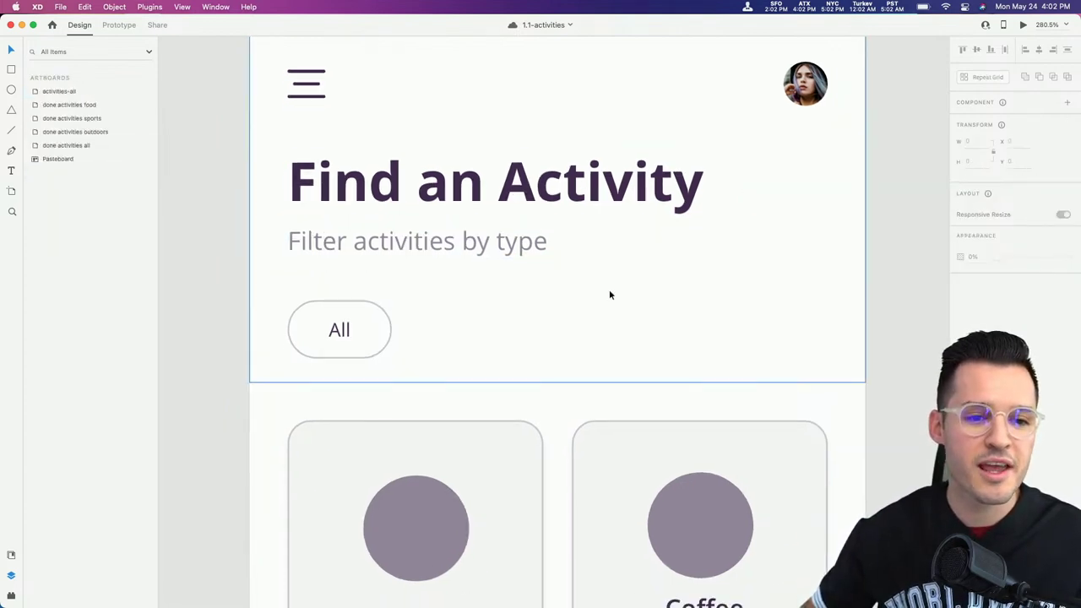
click(459, 197)
click(890, 388)
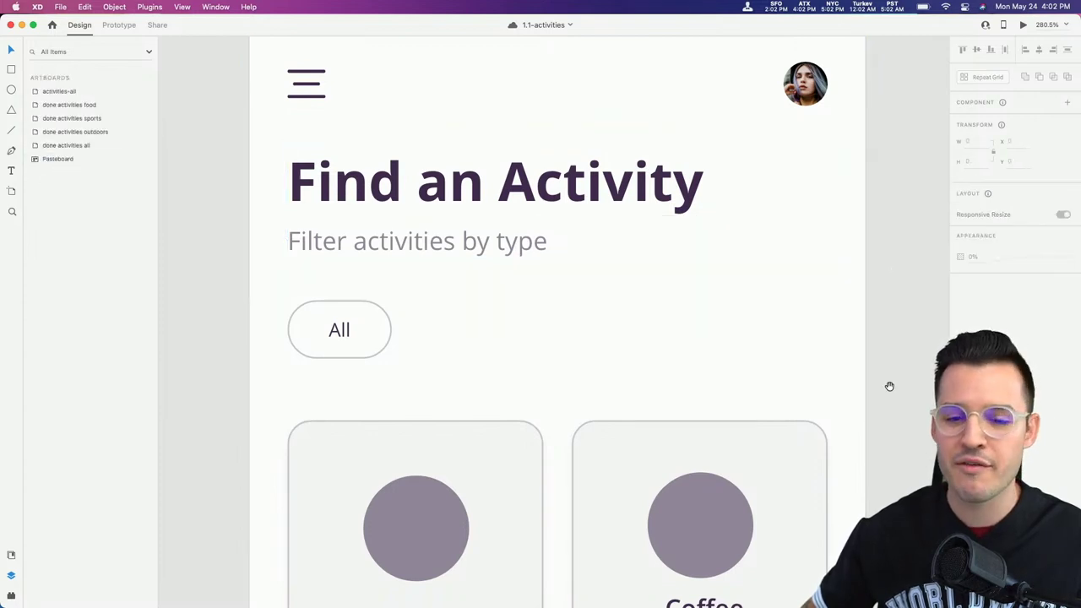
Step: Examine the activities-all artboard from the All filter bubble through the activity cards to the bottom navigation component
scroll(712, 282, down, 3)
click(307, 225)
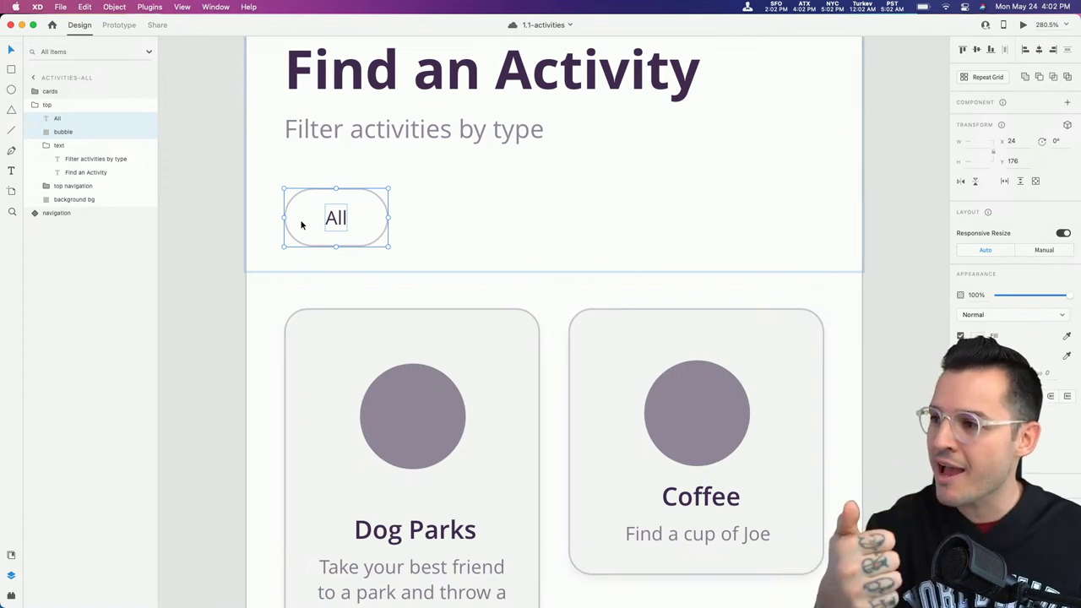
drag(403, 383, 417, 329)
drag(478, 381, 464, 285)
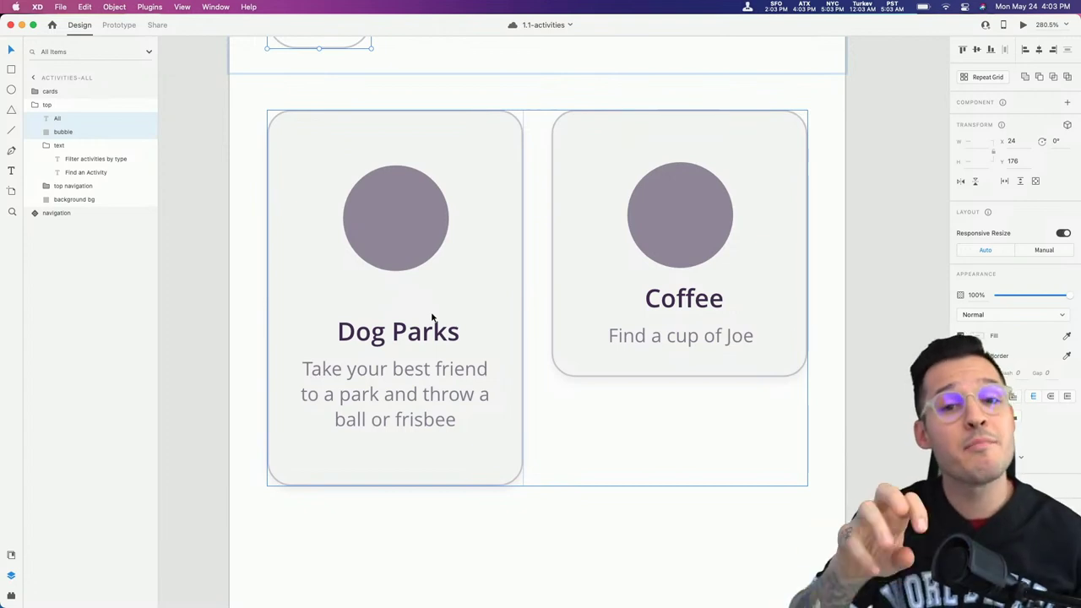
key(super+minus)
key(super+minus)
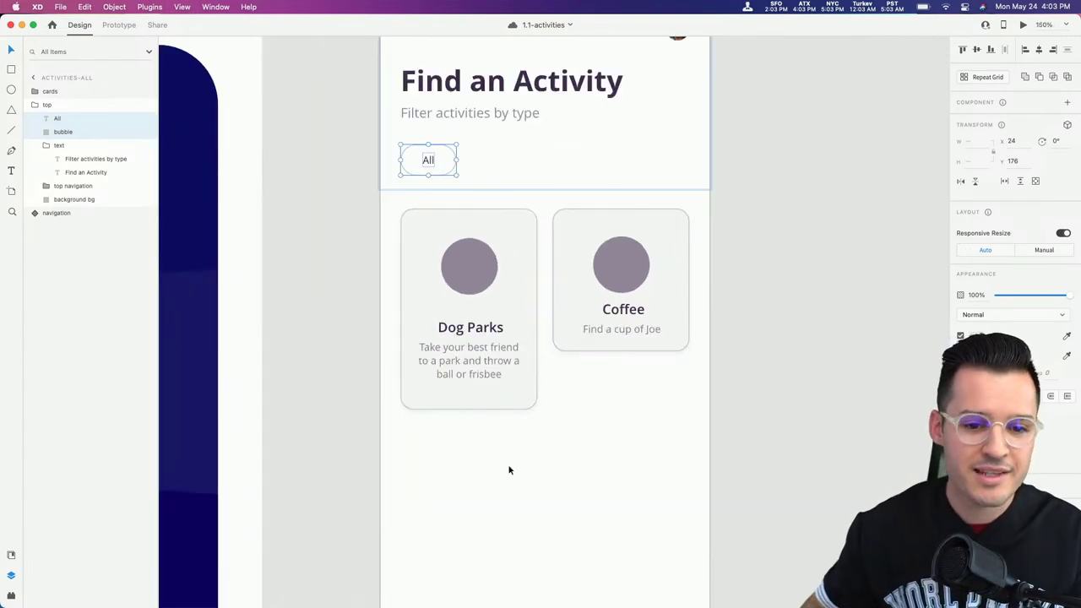
scroll(502, 444, down, 6)
click(558, 384)
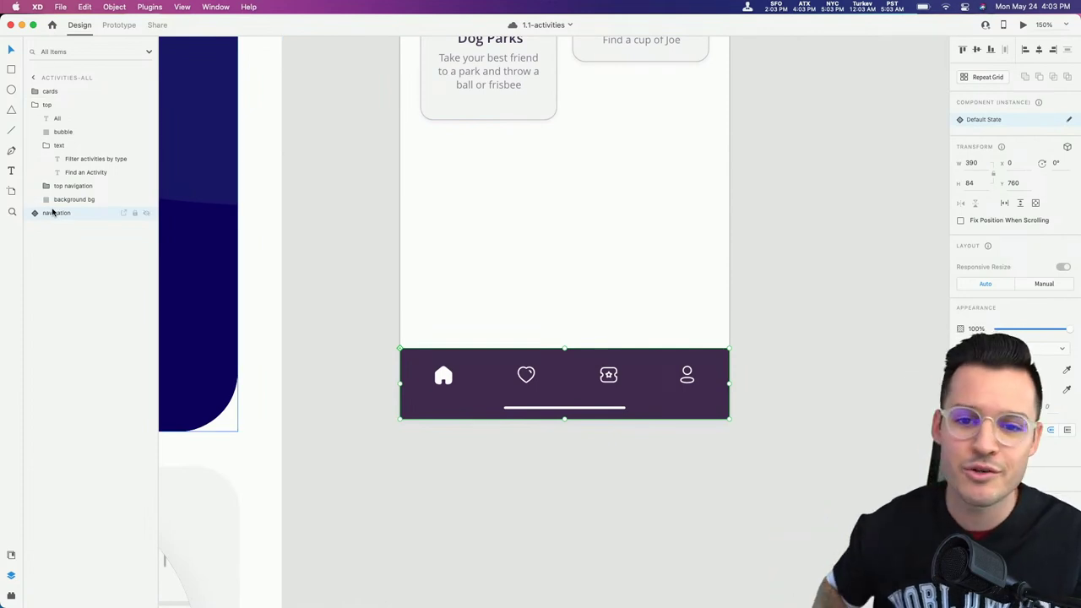
click(772, 217)
scroll(770, 440, up, 8)
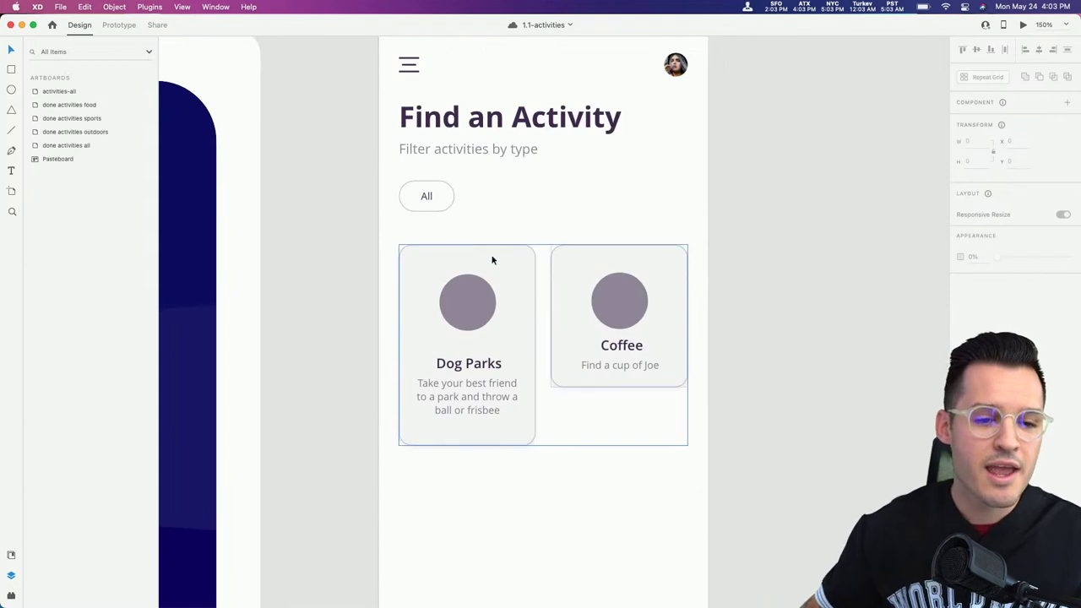
Step: Turn the All text and its bubble outline into a single component
key(z)
drag(561, 274, 558, 273)
click(480, 285)
double_click(436, 274)
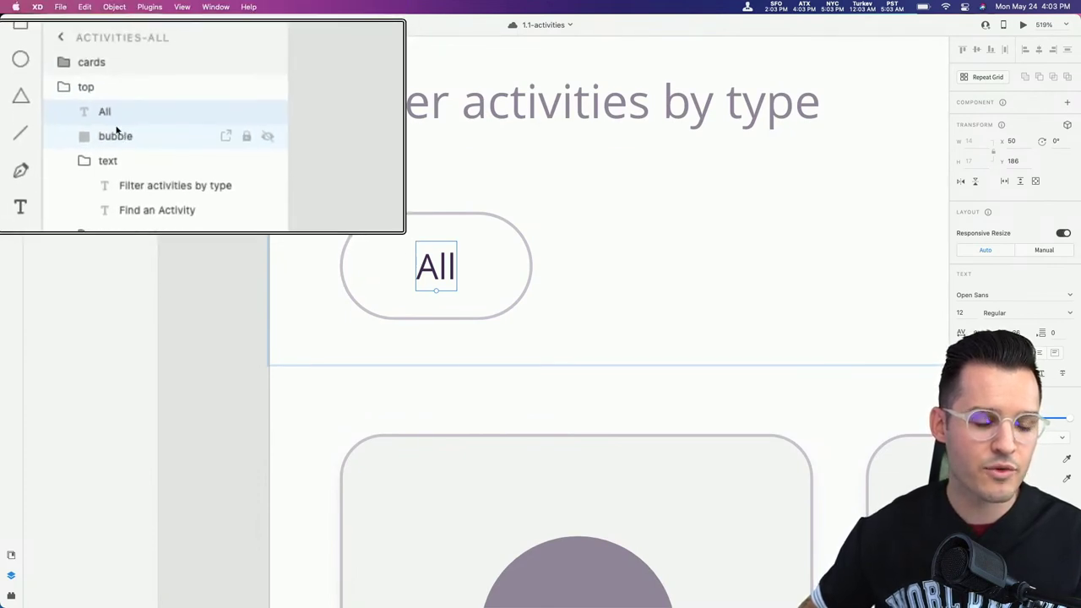
click(404, 237)
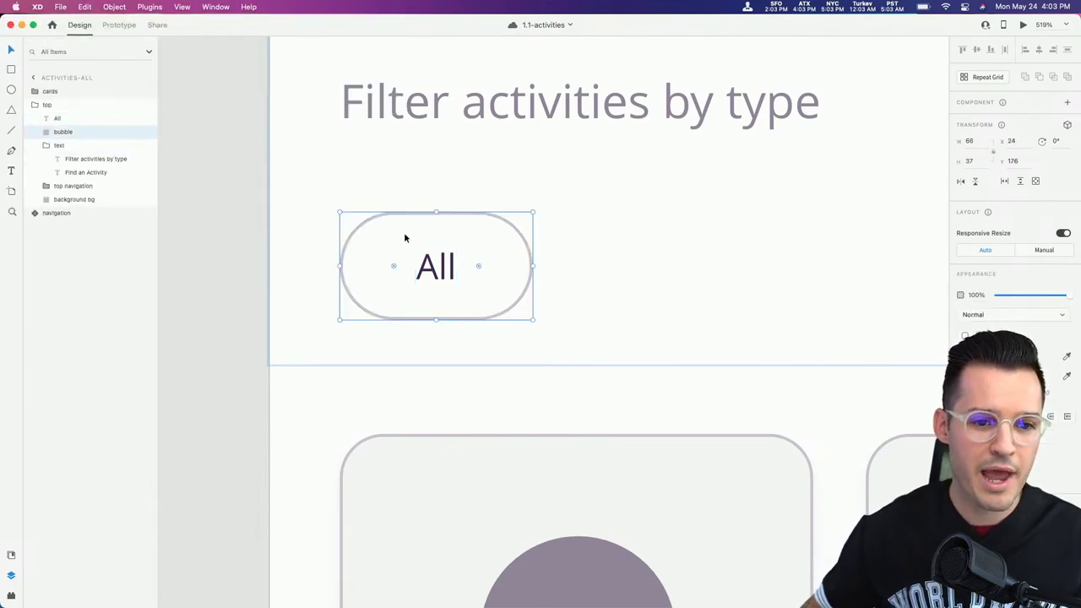
shift+click(452, 284)
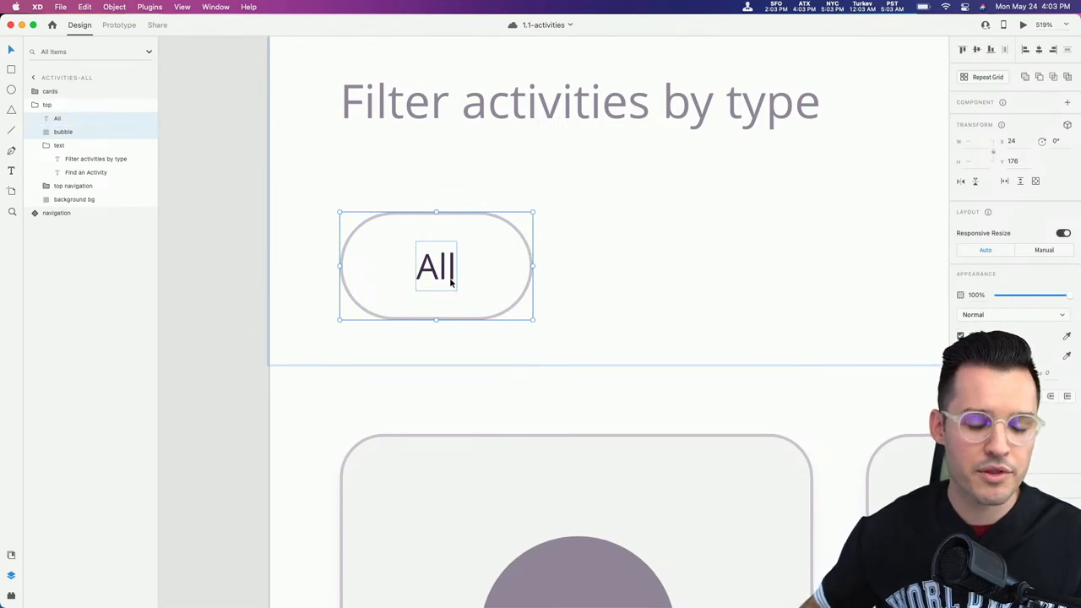
key(super+k)
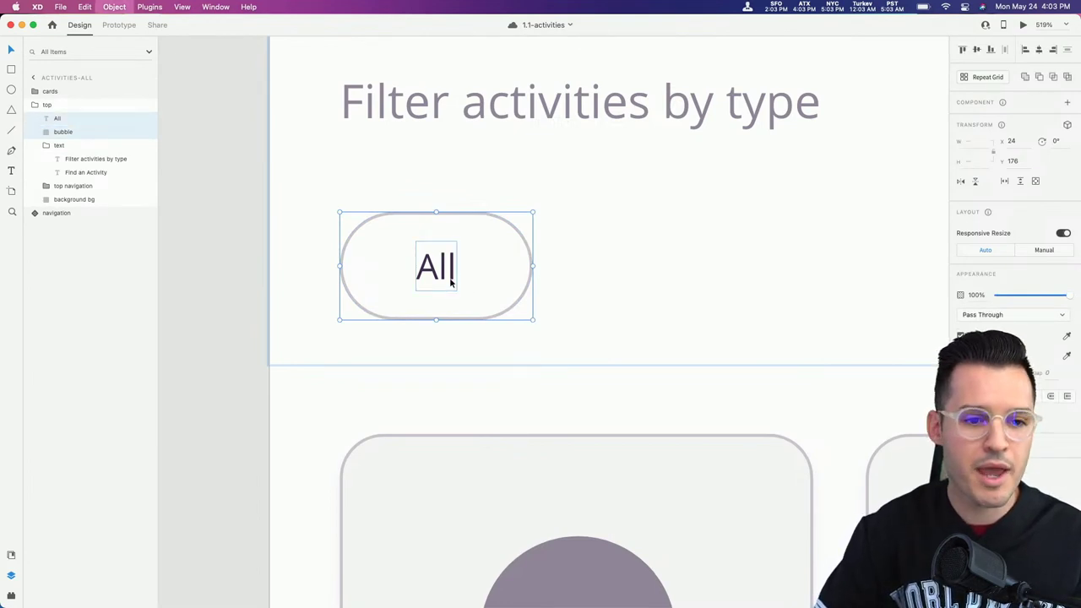
key(Escape)
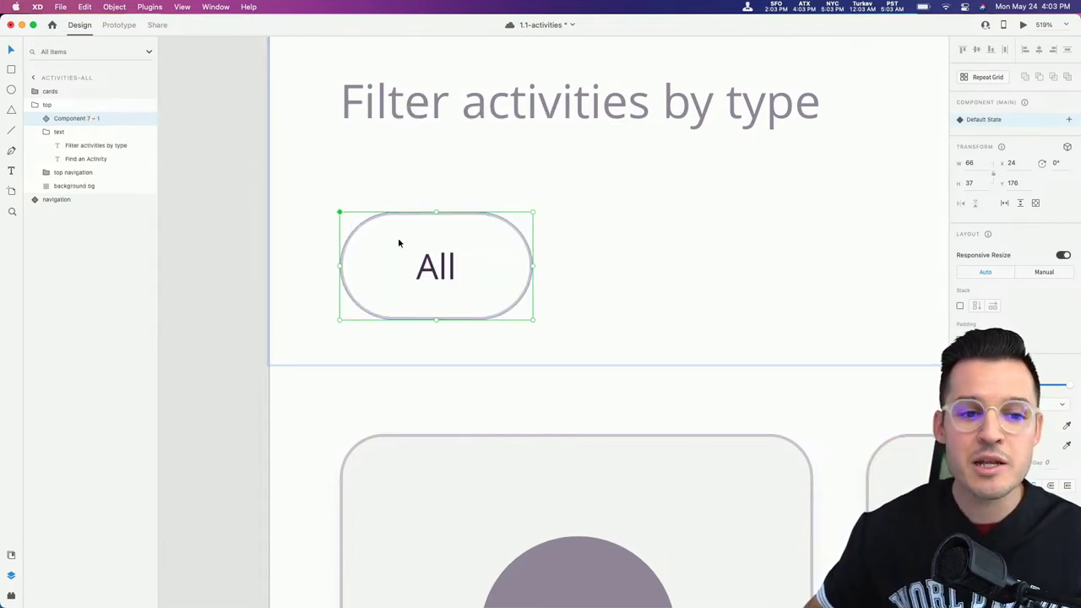
Step: Duplicate the All component beside the original, compare the main component with its instance, and undo the copy
drag(403, 279, 627, 276)
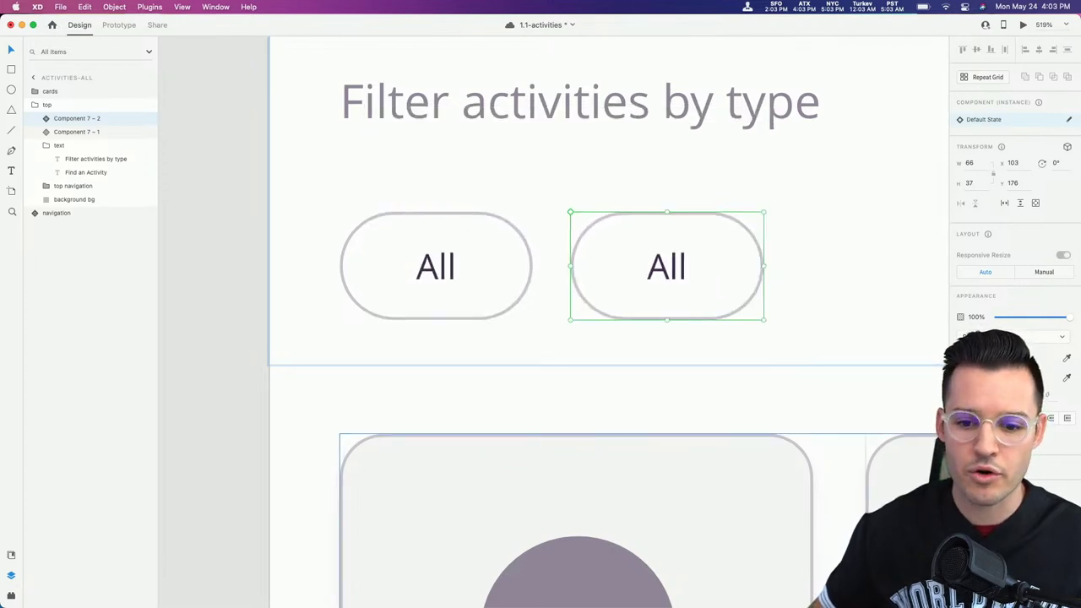
click(501, 253)
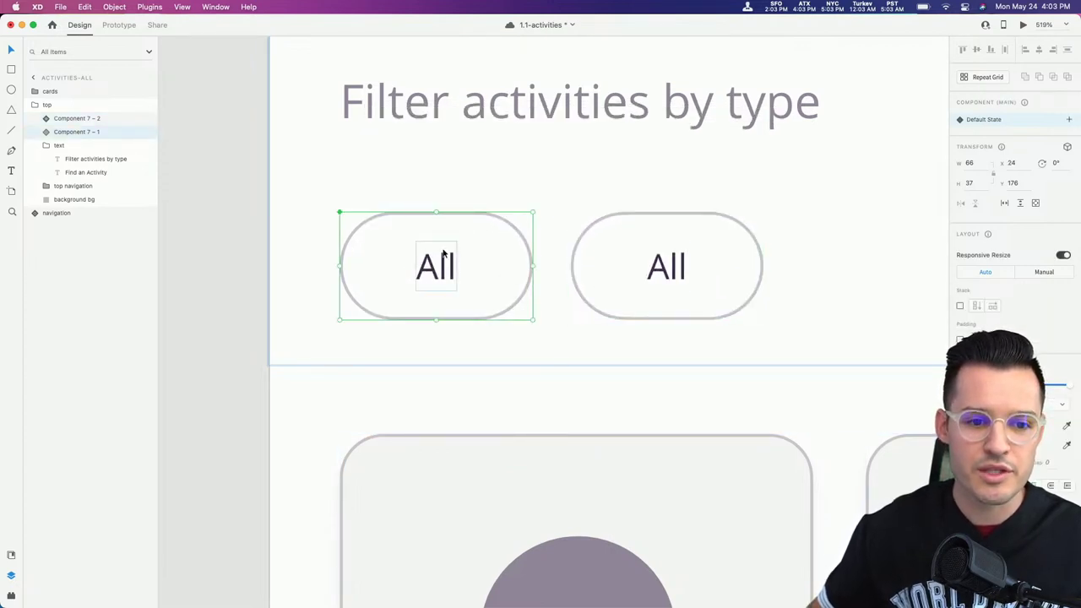
click(673, 245)
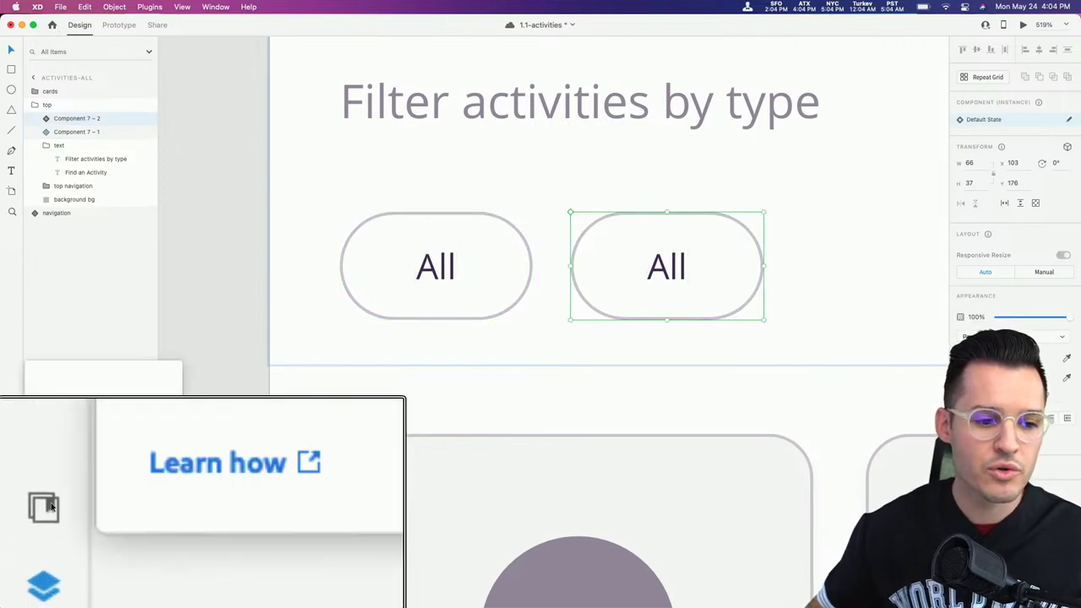
click(12, 550)
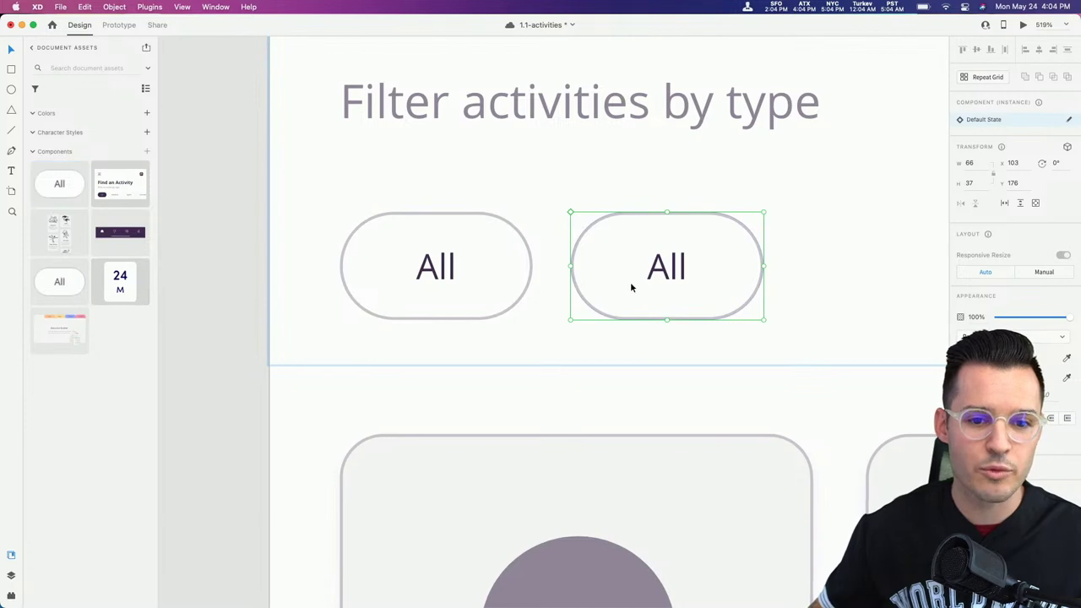
key(super+z)
click(11, 575)
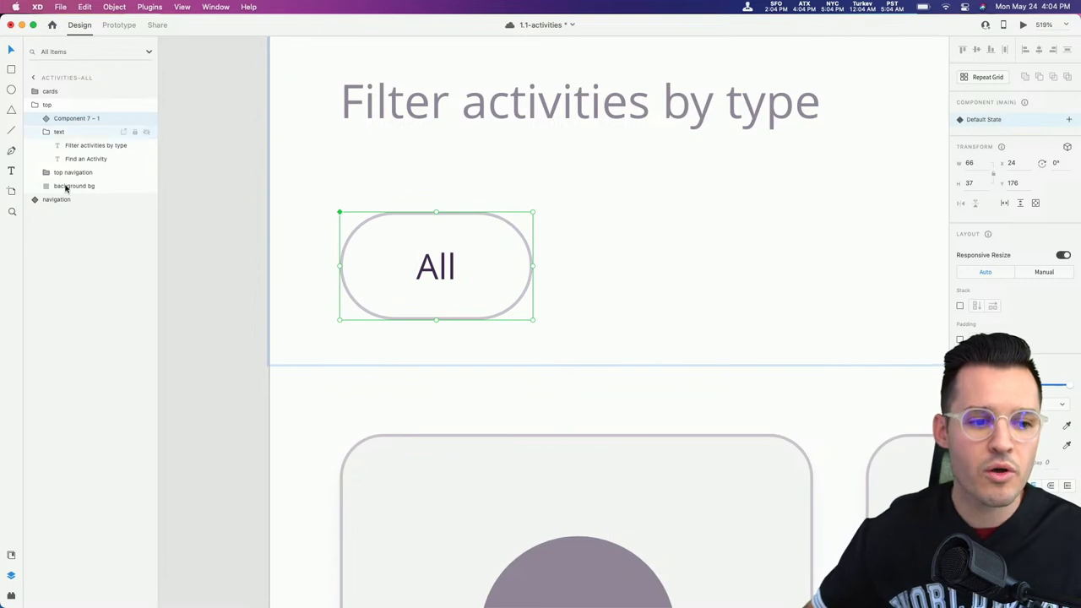
Step: Delete the old filter tag component from the document assets and rename the new All component as tag
click(10, 555)
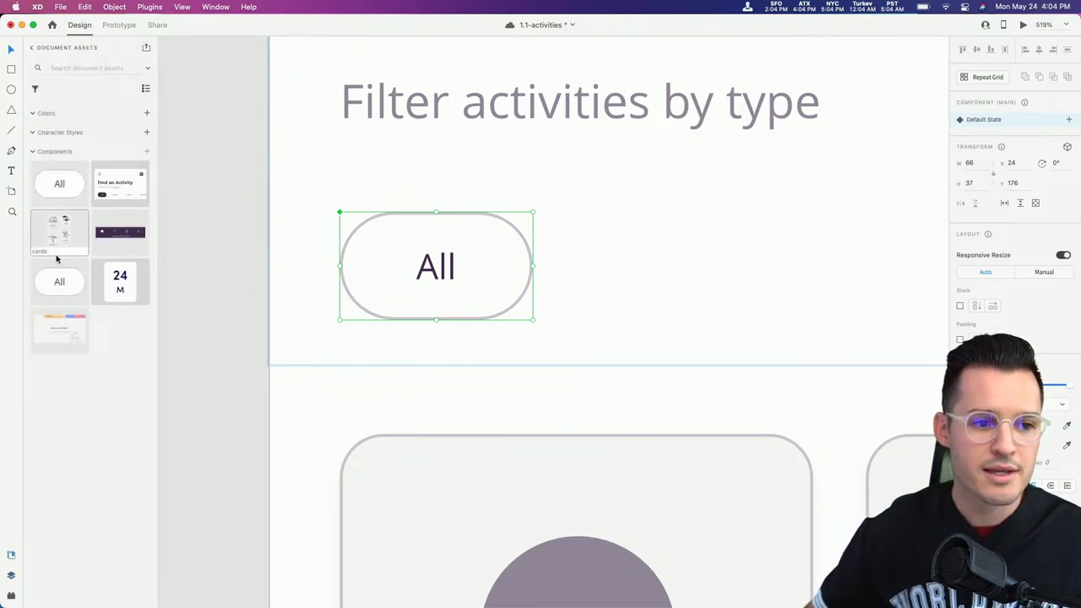
key(Delete)
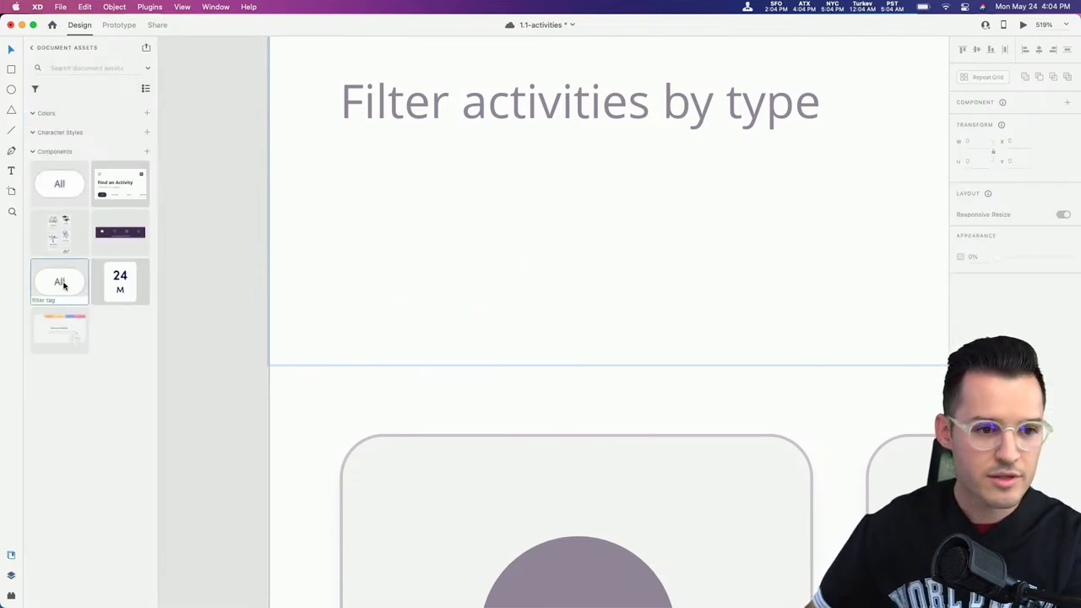
right_click(66, 285)
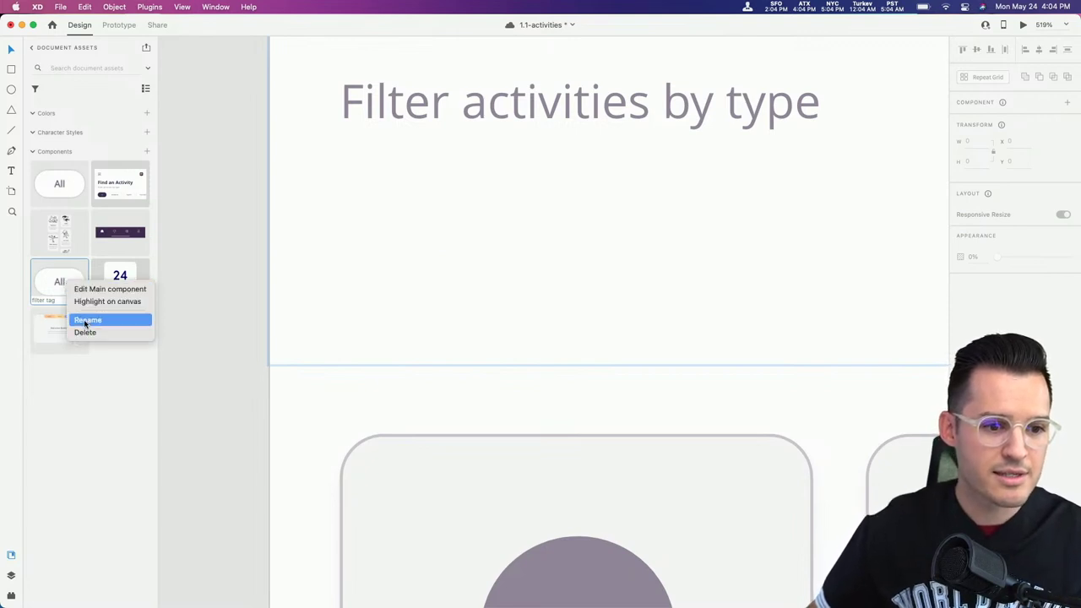
click(85, 318)
right_click(60, 284)
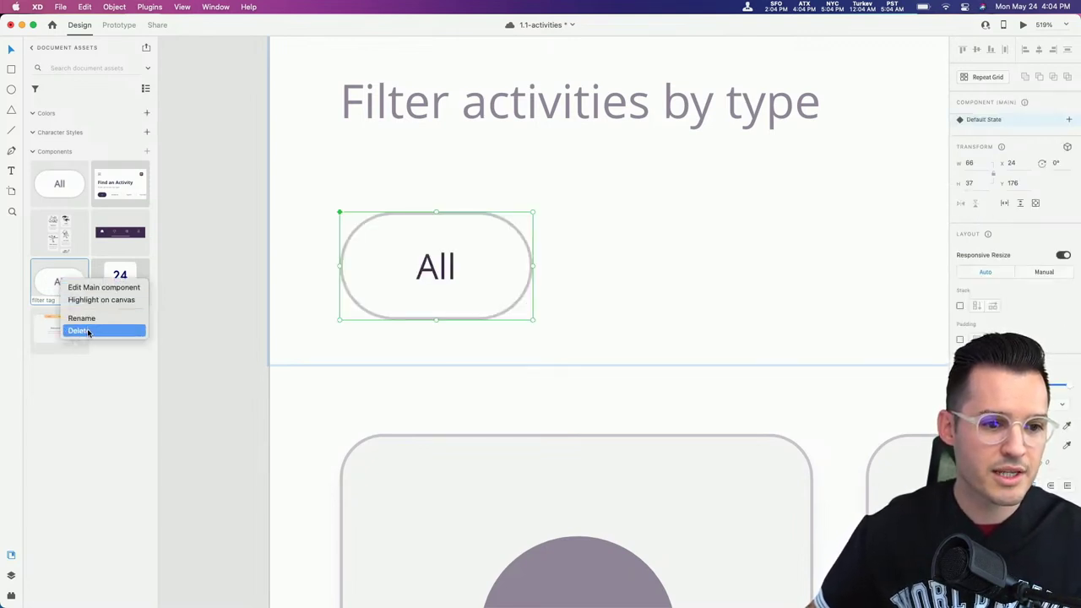
click(88, 332)
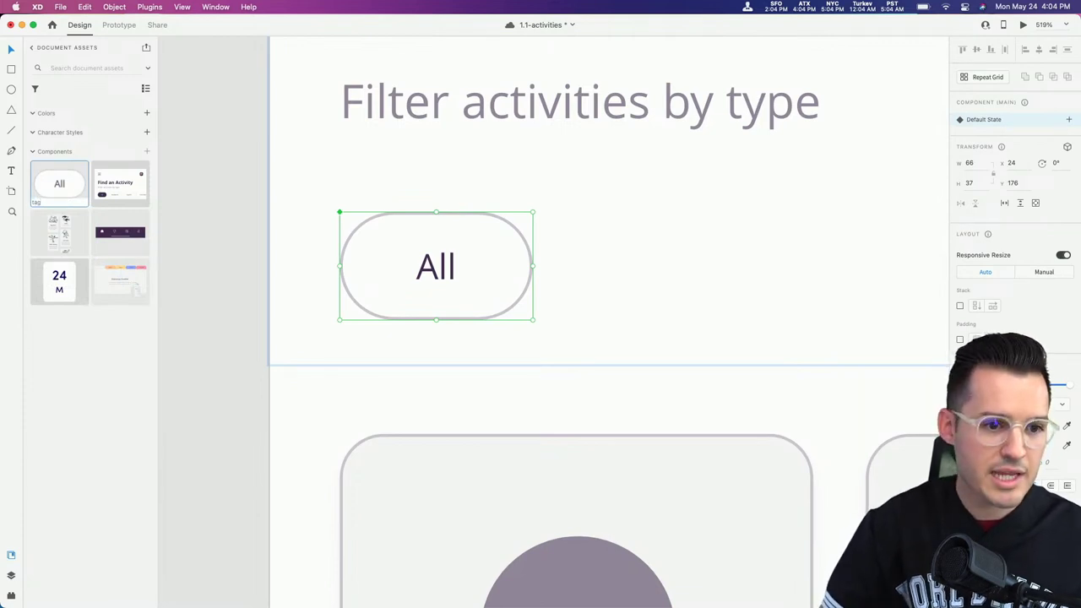
click(199, 226)
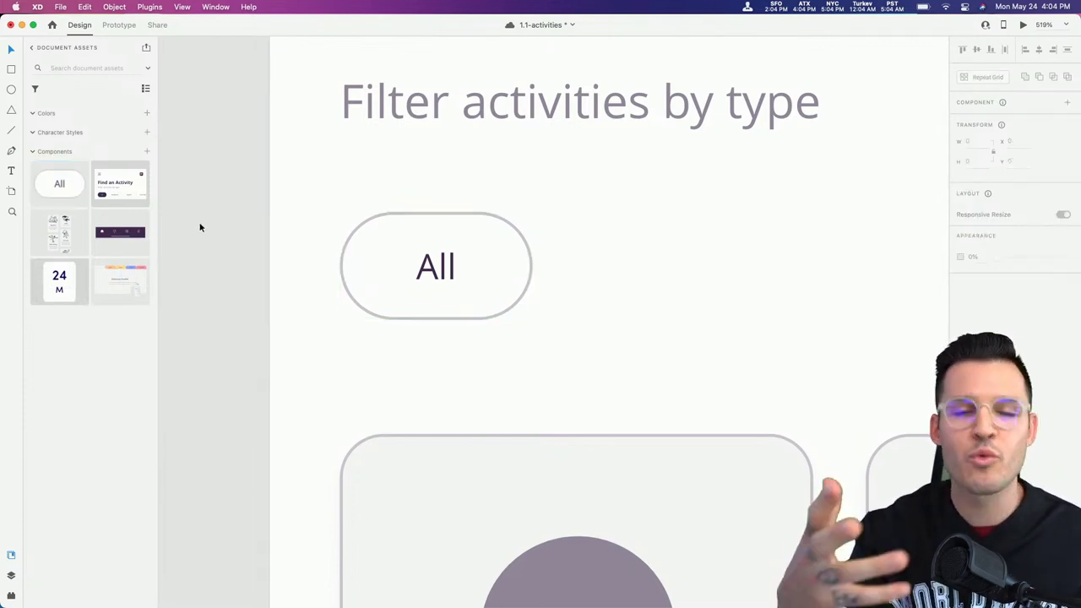
Step: Try longer placeholder text in the tag component to test how its bubble fits, and undo the text change
scroll(246, 204, right, 1)
click(375, 280)
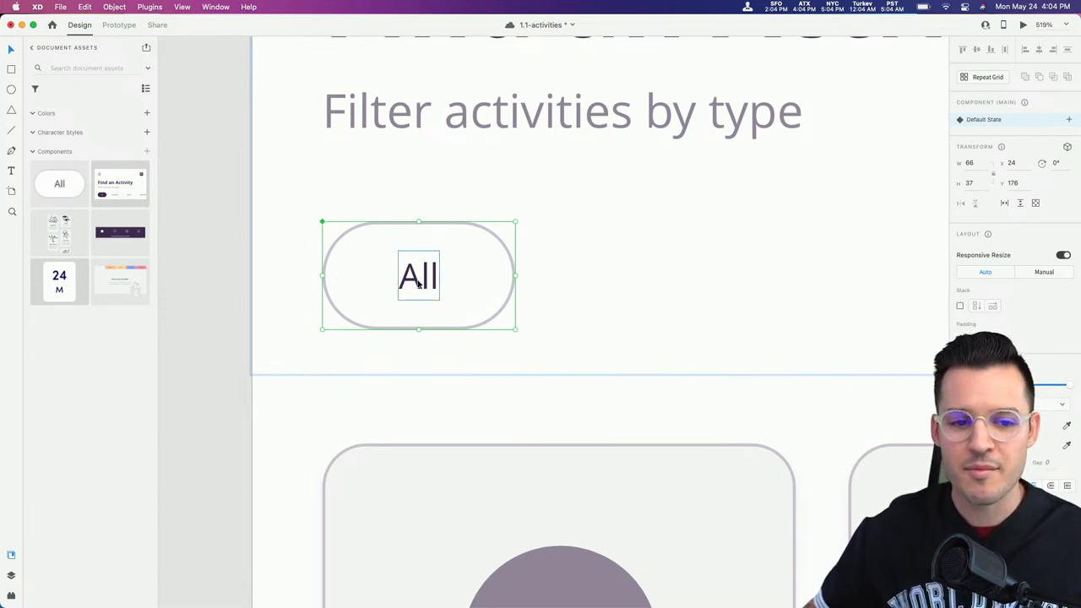
double_click(419, 284)
double_click(423, 282)
text(uysdgjhsgdjhs)
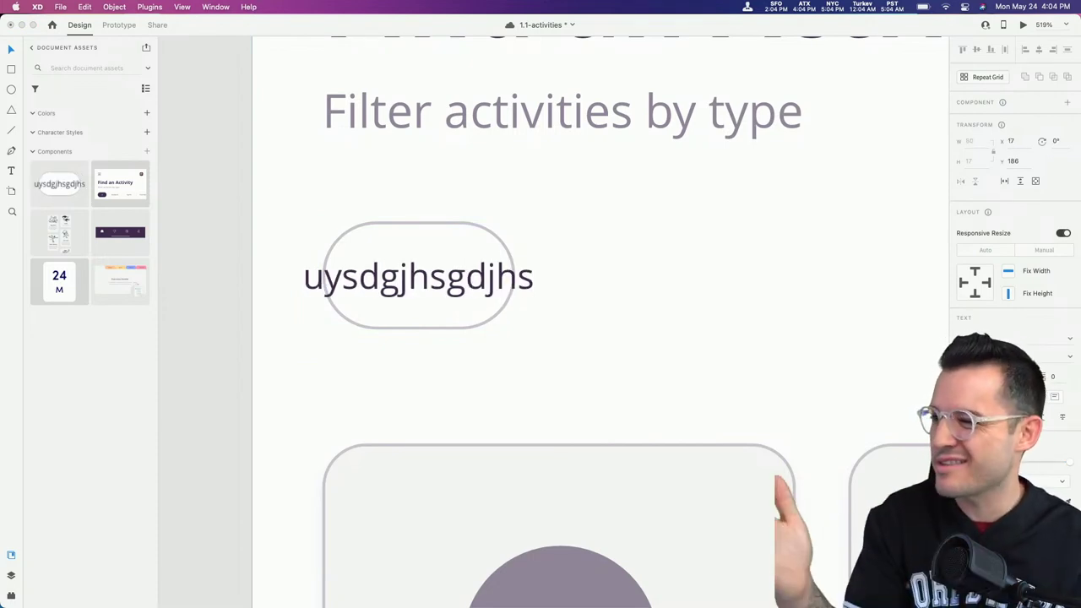
key(Escape)
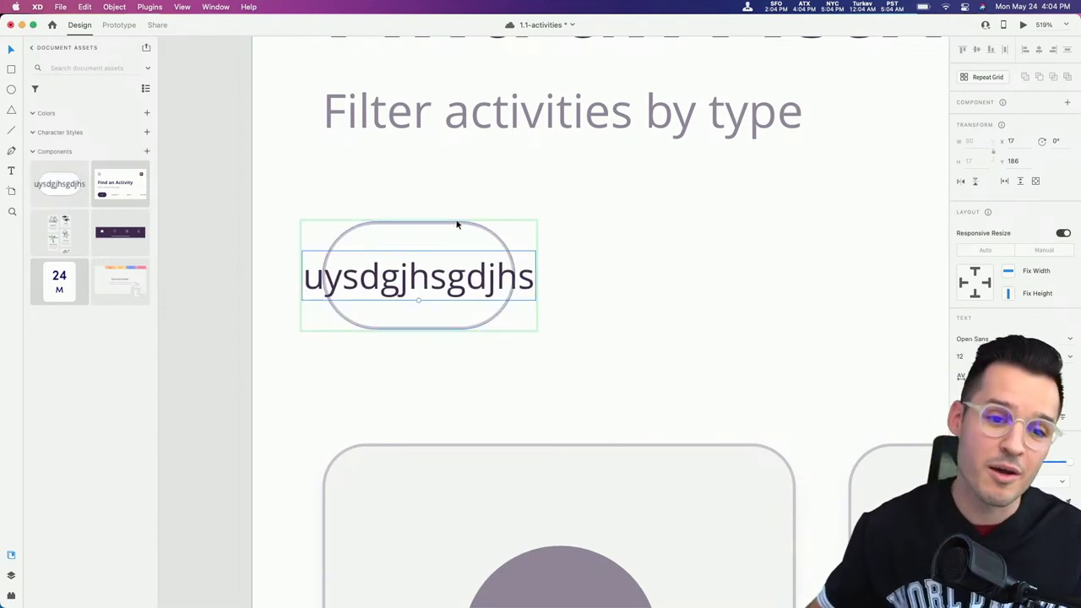
key(super+z)
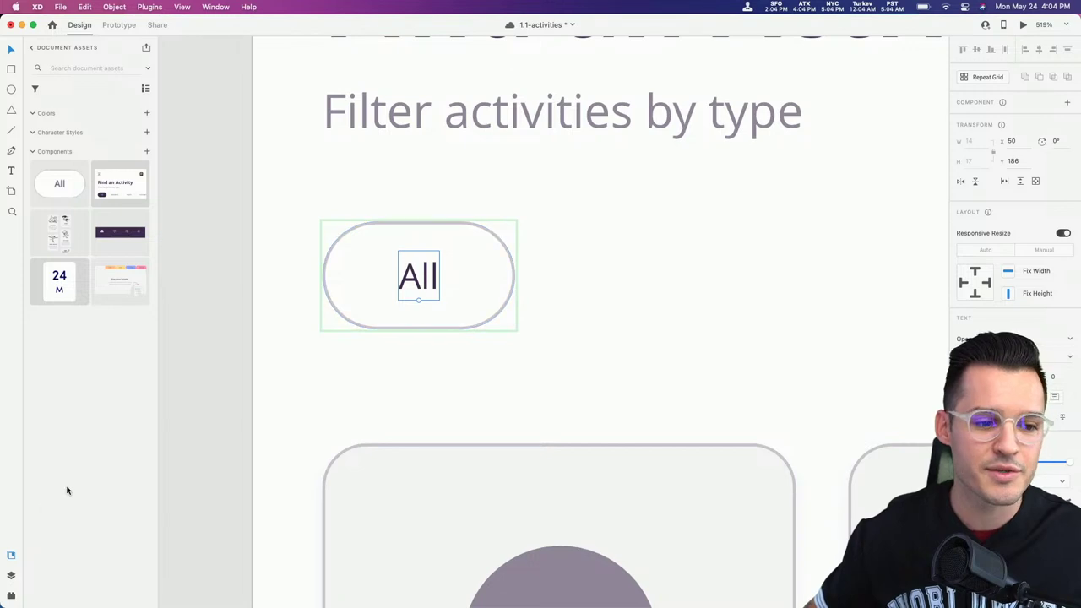
Step: Select the tag component in the layer list and turn on its padding
click(11, 575)
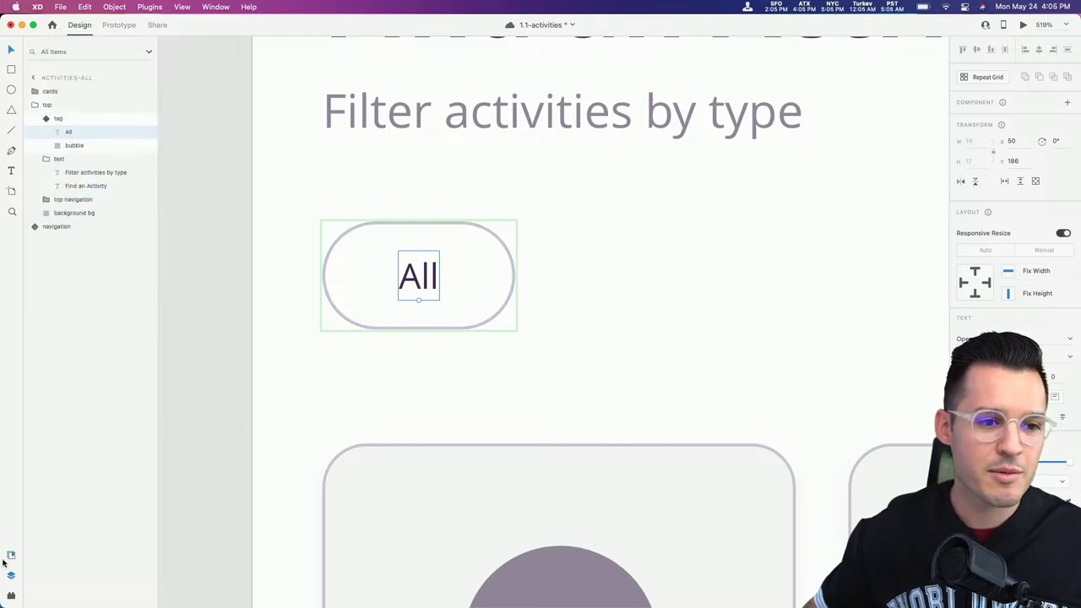
click(61, 119)
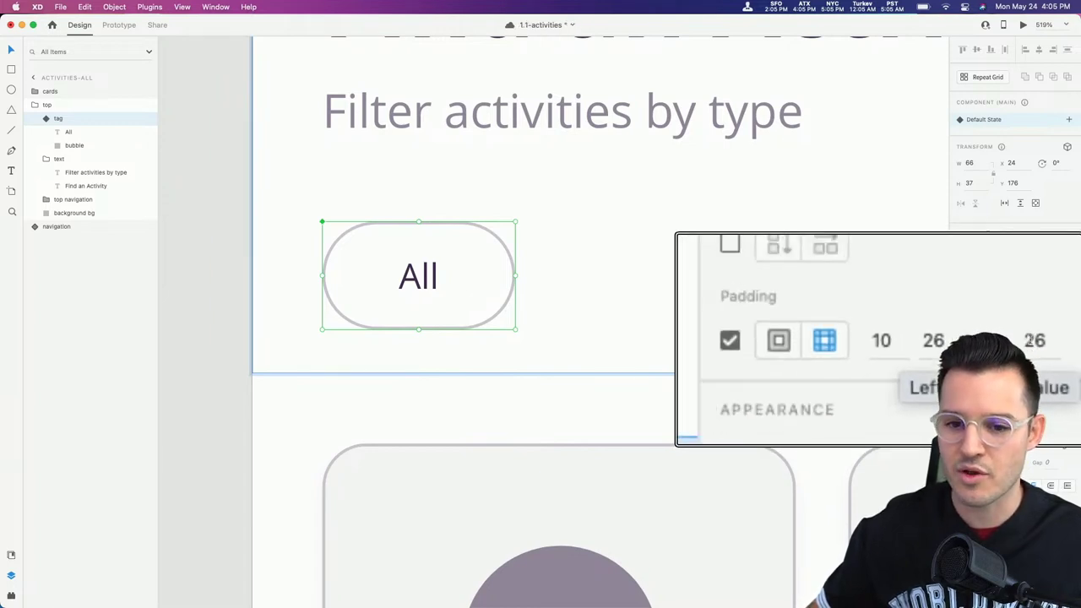
Step: Test the padded tag's resizing with a long placeholder string, and undo the edit
double_click(418, 276)
double_click(418, 276)
text(daslakjdklsajdklsaj dkjas)
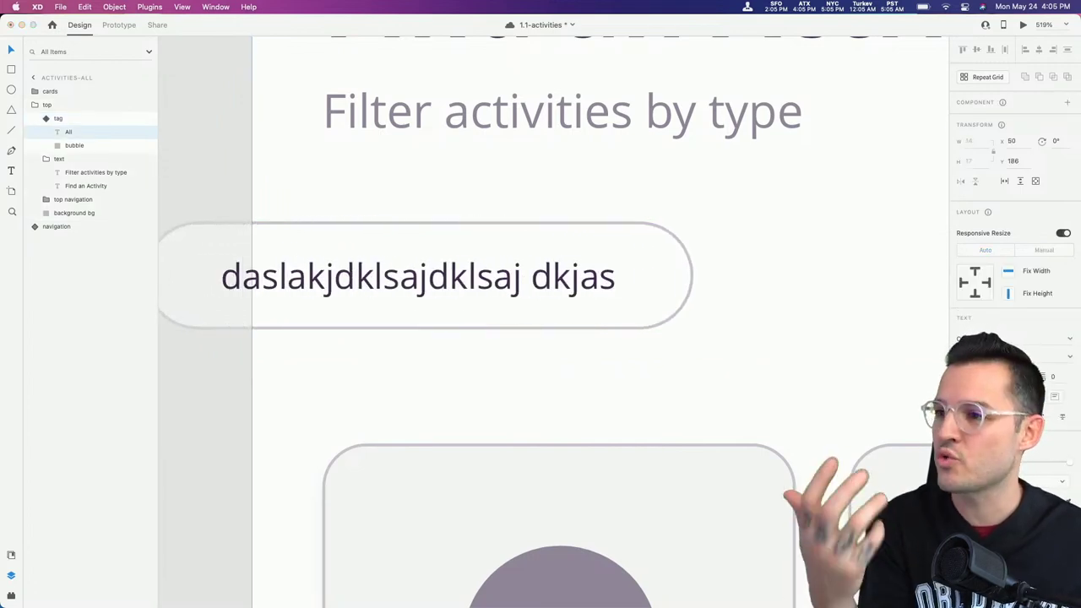
key(super+z)
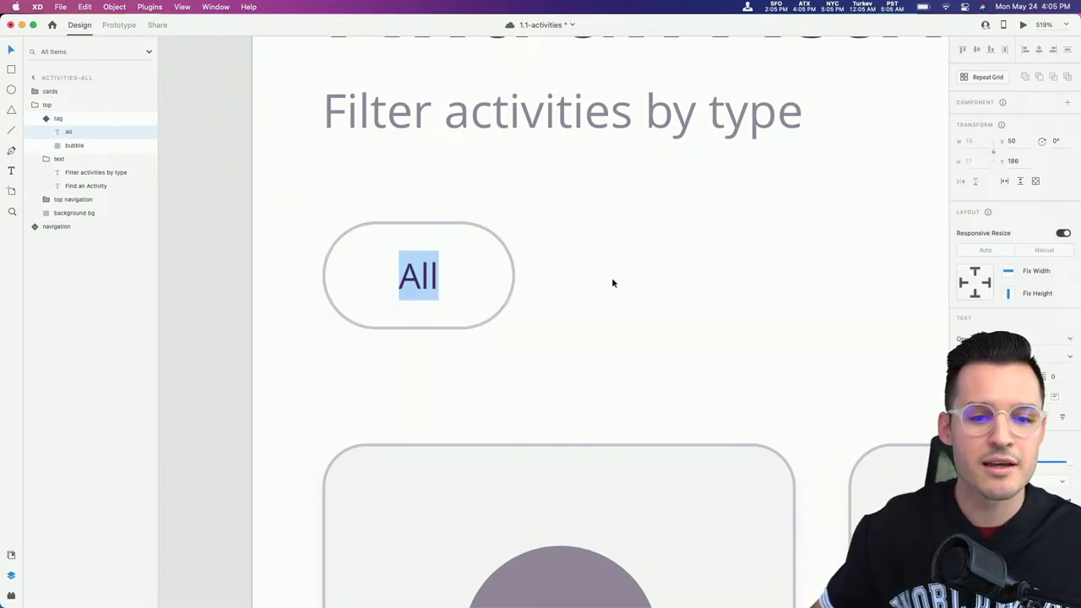
key(Escape)
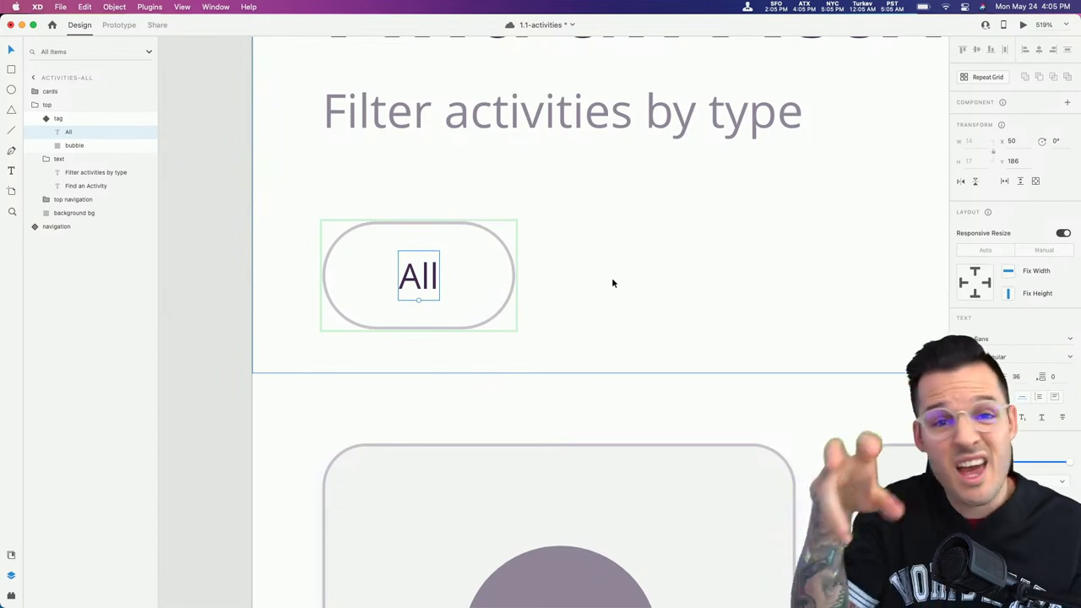
Step: Add a new state named active to the tag component
click(436, 275)
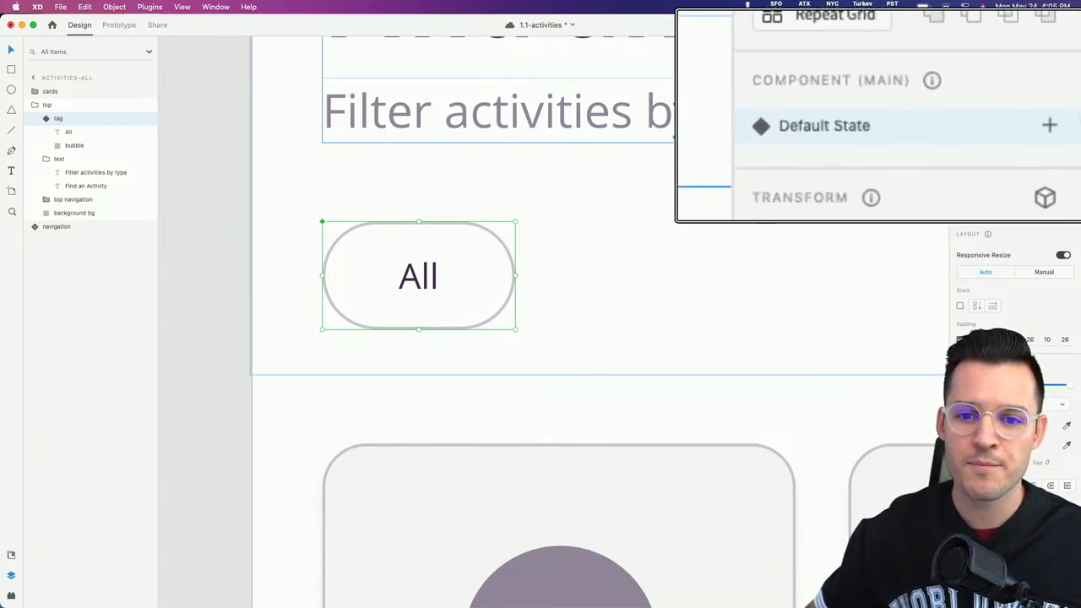
click(1050, 121)
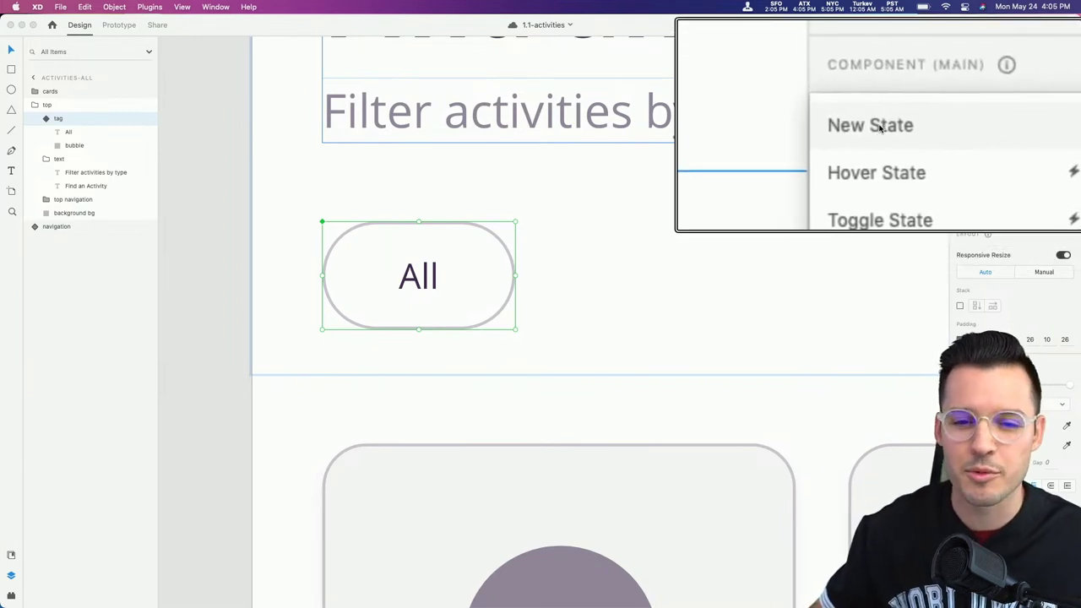
click(880, 126)
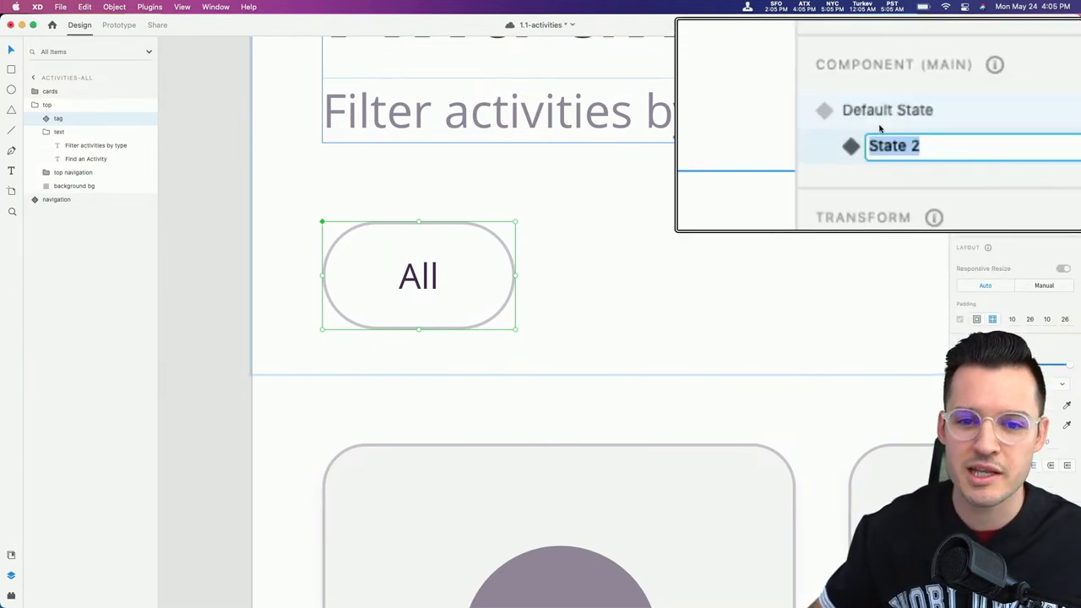
text(active)
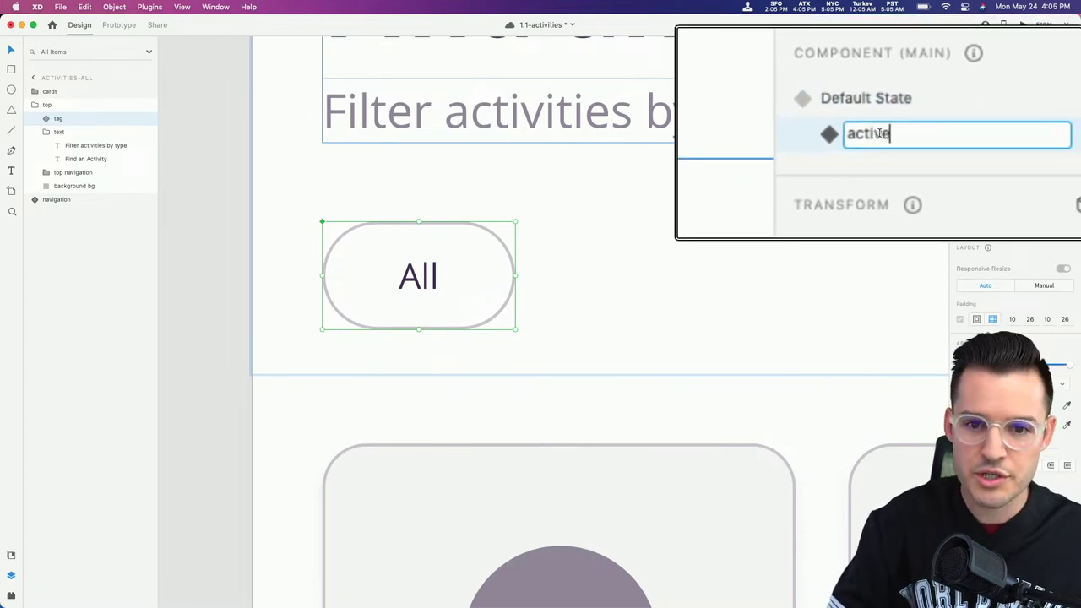
key(Return)
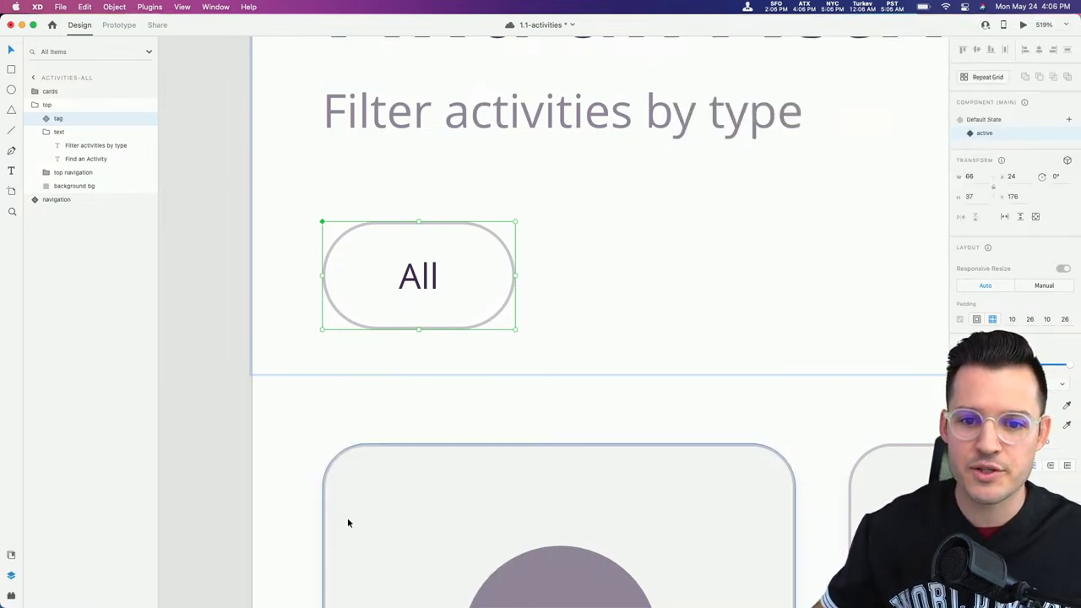
Step: Fill the bubble in the tag component's active state with the saved dark purple, #402A4E
click(983, 119)
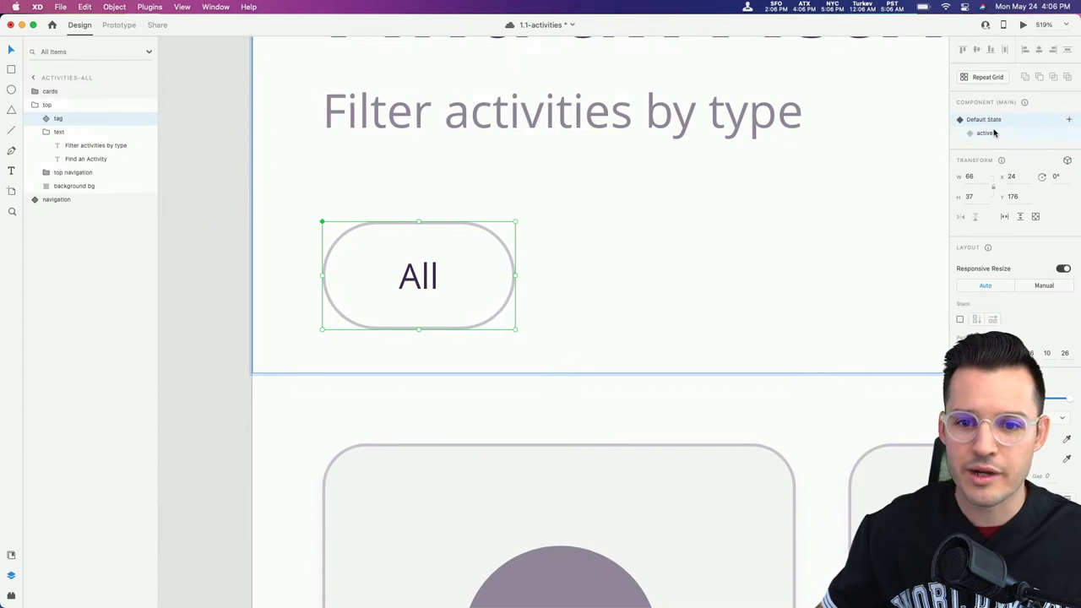
click(994, 133)
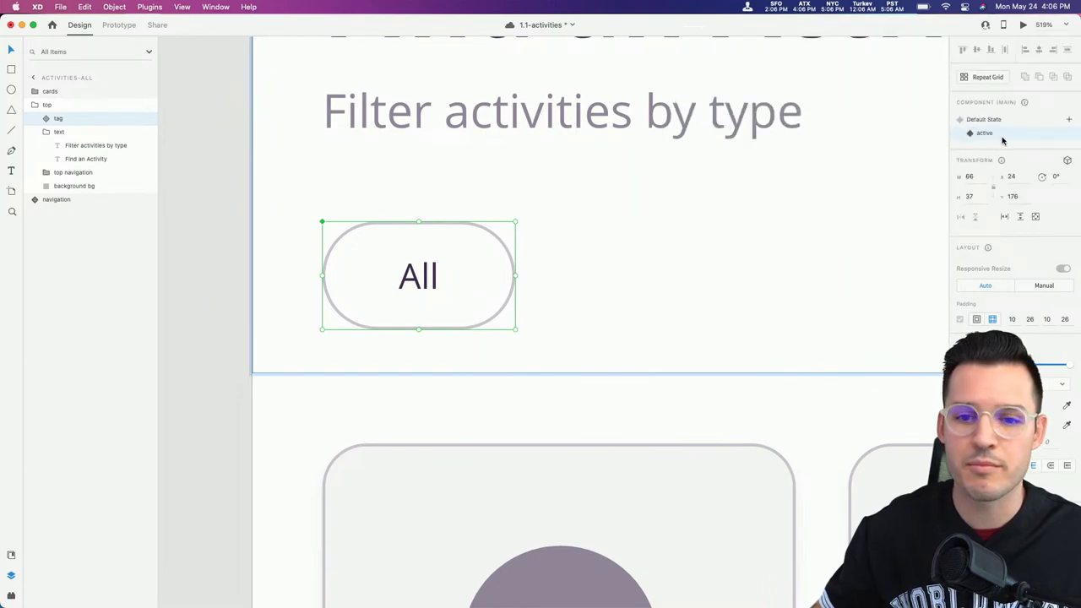
double_click(509, 268)
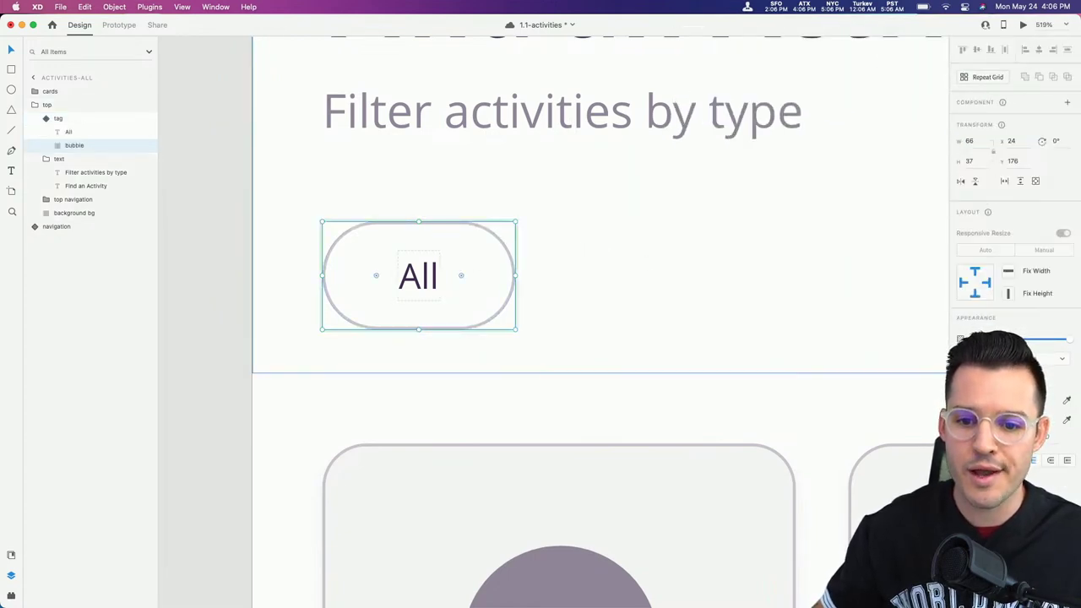
click(960, 339)
click(892, 465)
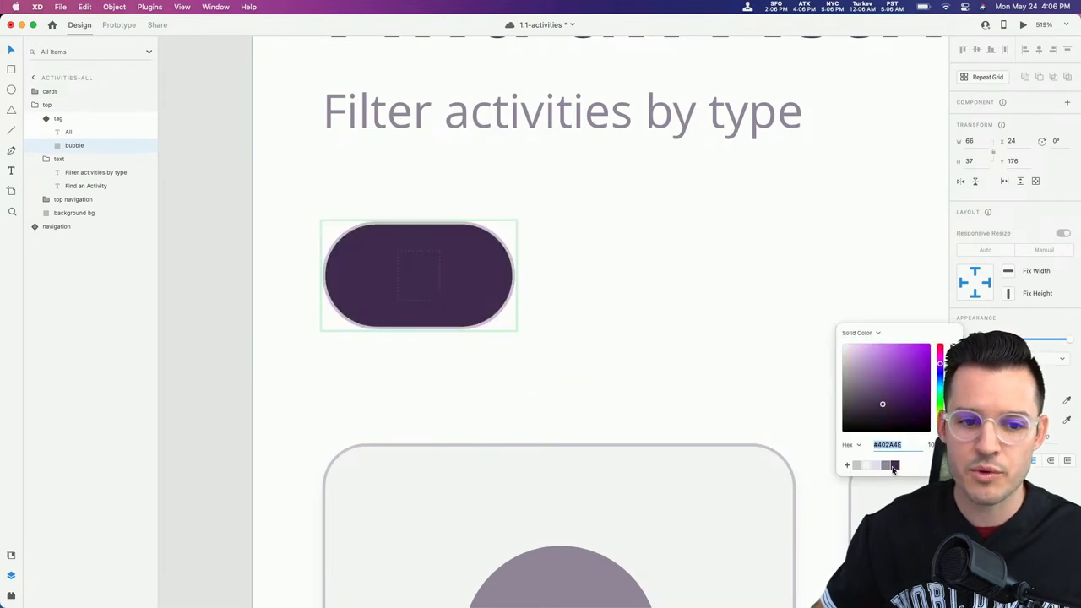
Step: Change the All label in the tag's active state to white text
click(411, 280)
click(418, 279)
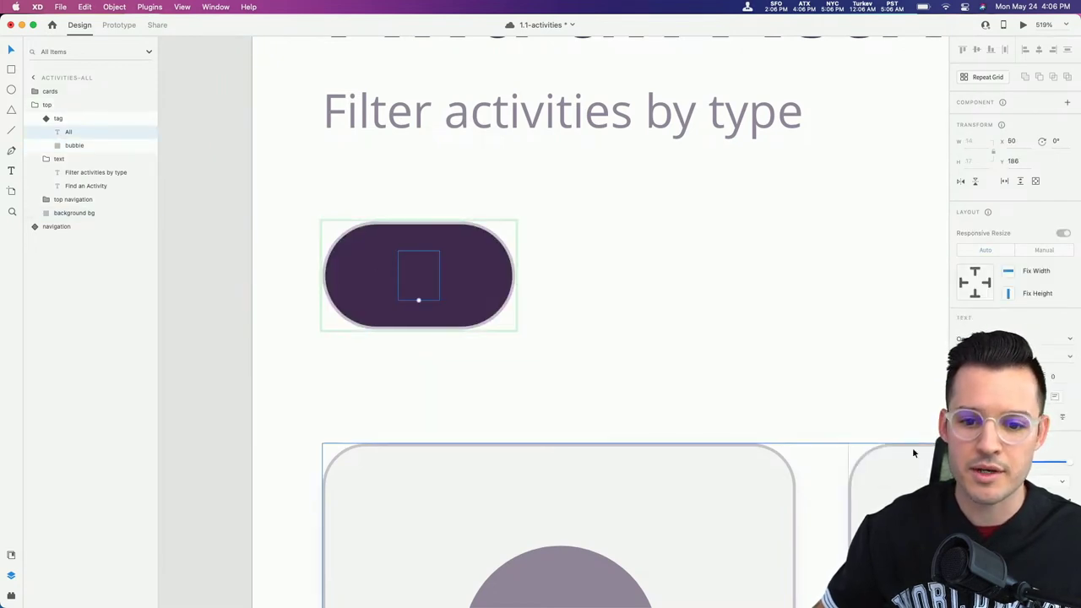
click(961, 460)
click(845, 442)
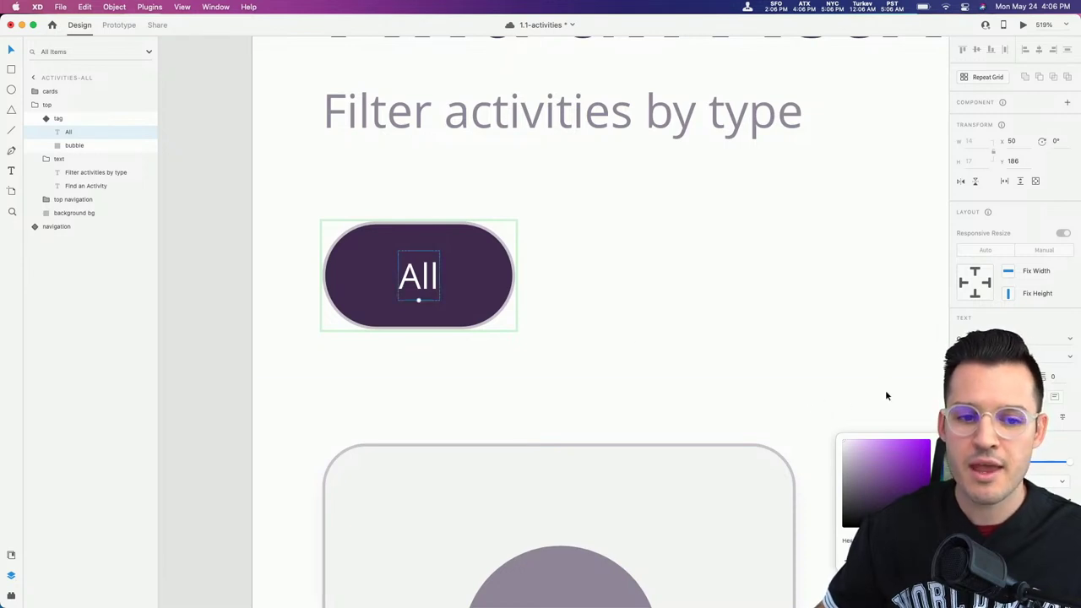
click(760, 338)
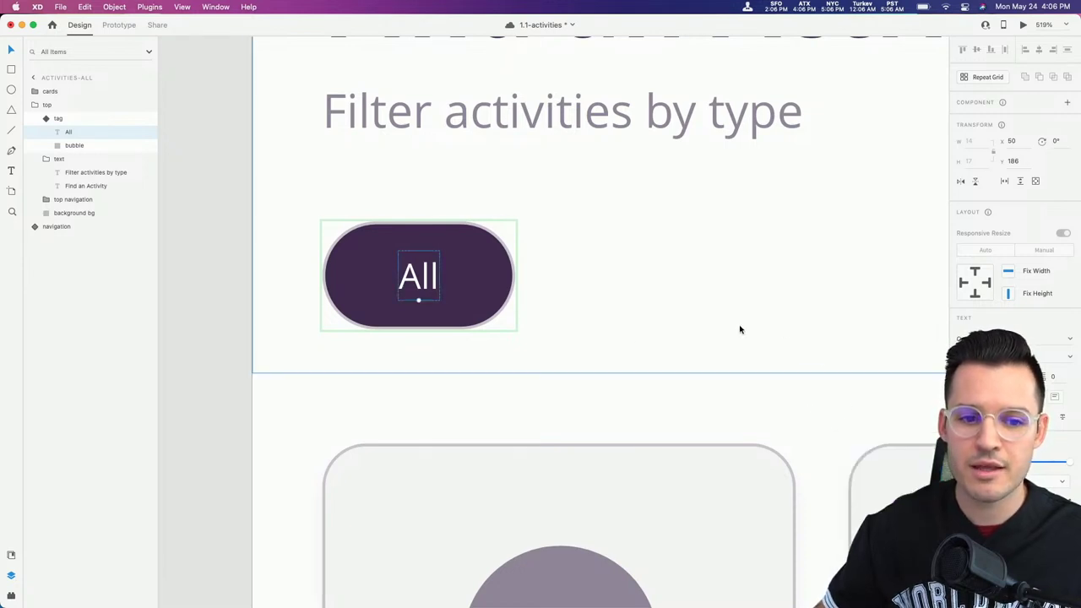
Step: Recolour the active tag's border with the same saved dark purple as its fill
click(505, 309)
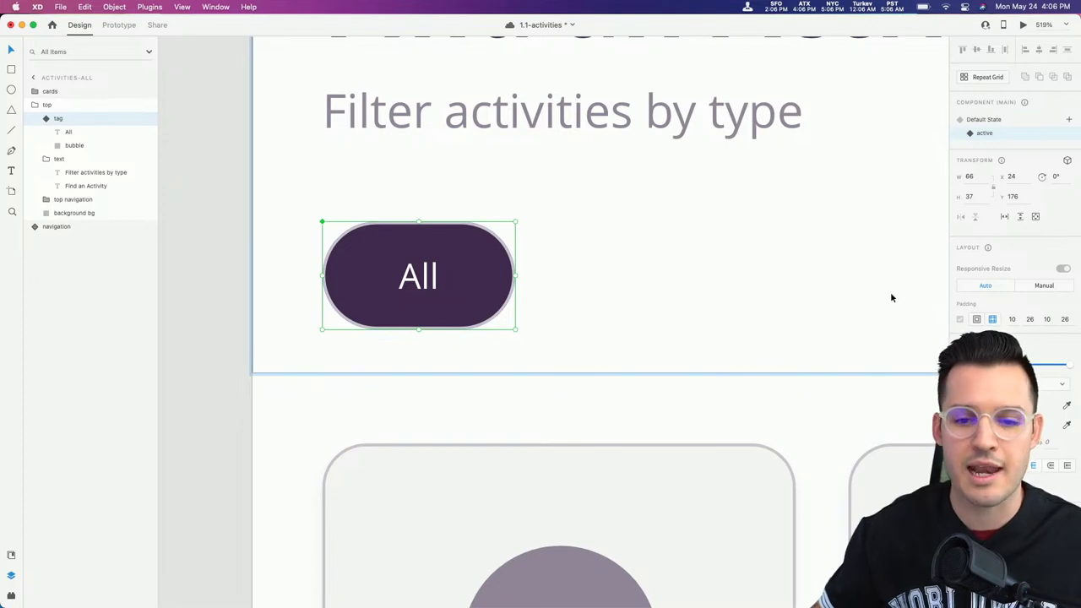
click(963, 425)
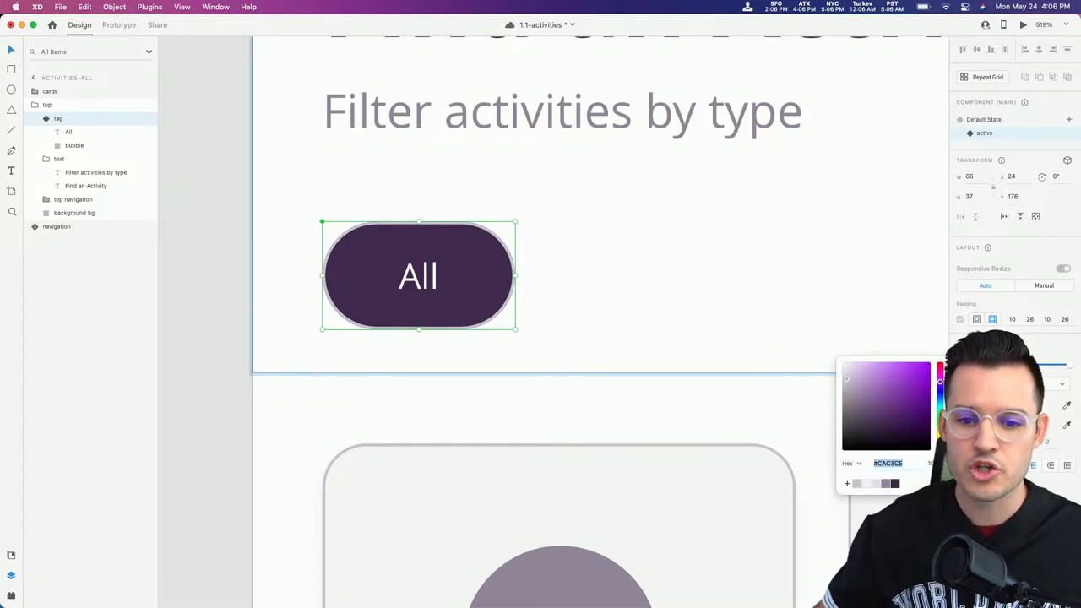
click(895, 483)
click(707, 316)
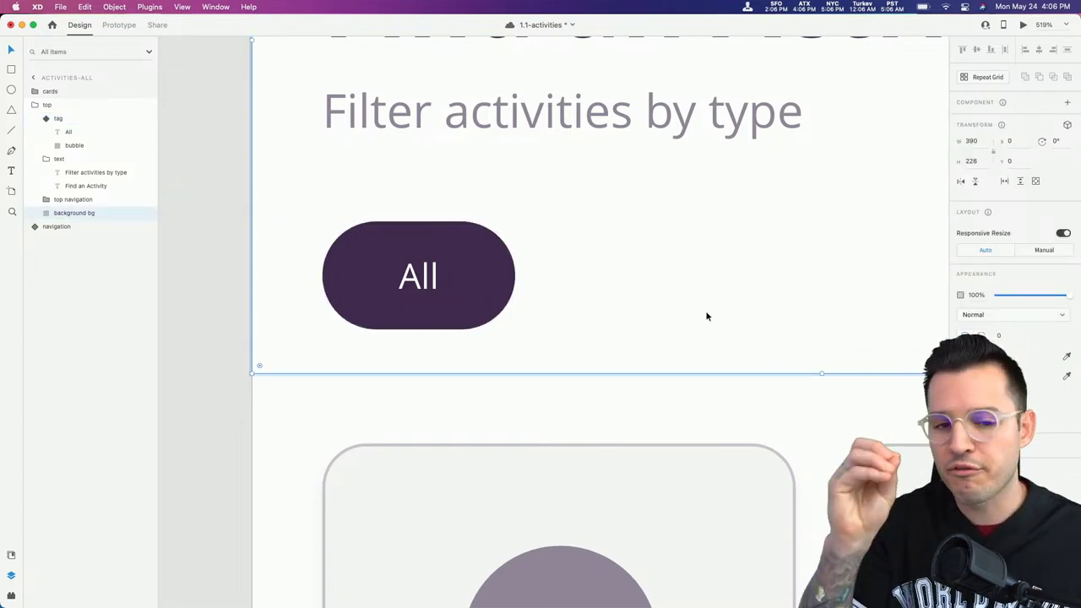
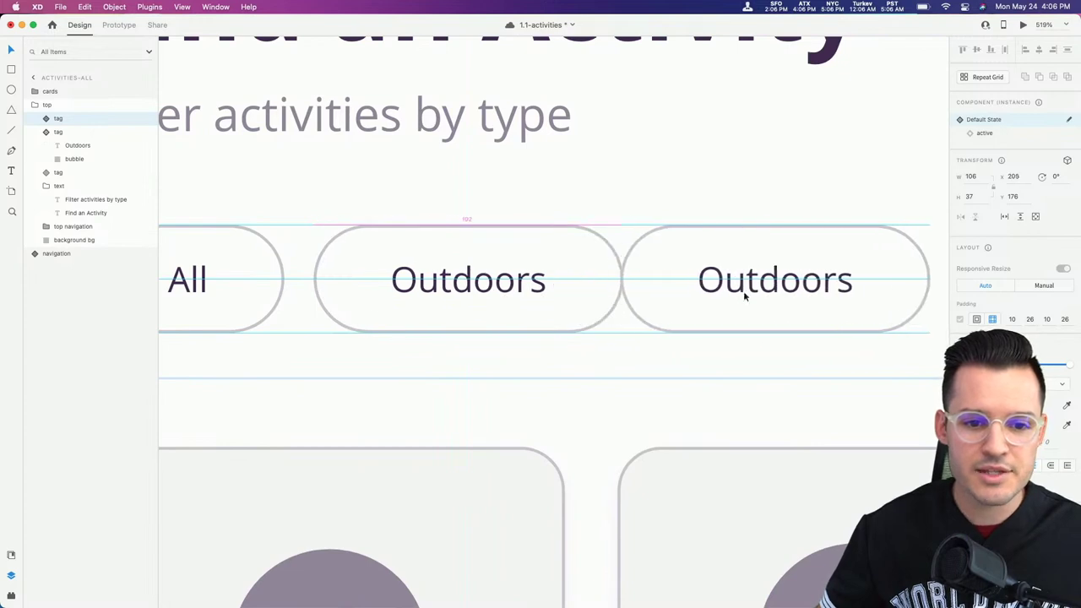
Step: Replace the label of the duplicated Outdoors tag with Food & Drink
scroll(771, 294, right, 5)
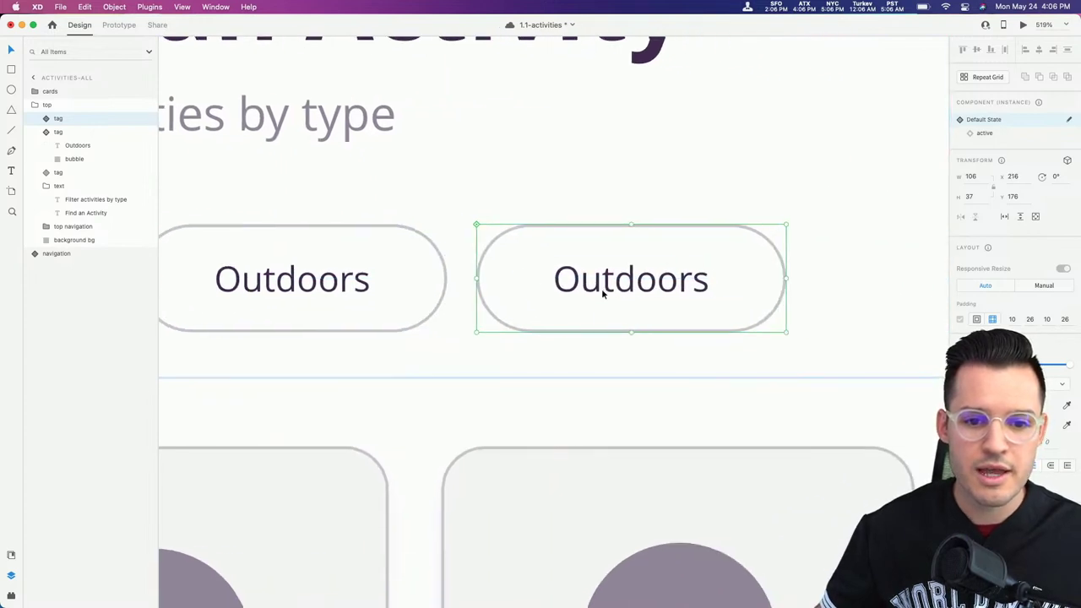
double_click(603, 290)
double_click(605, 287)
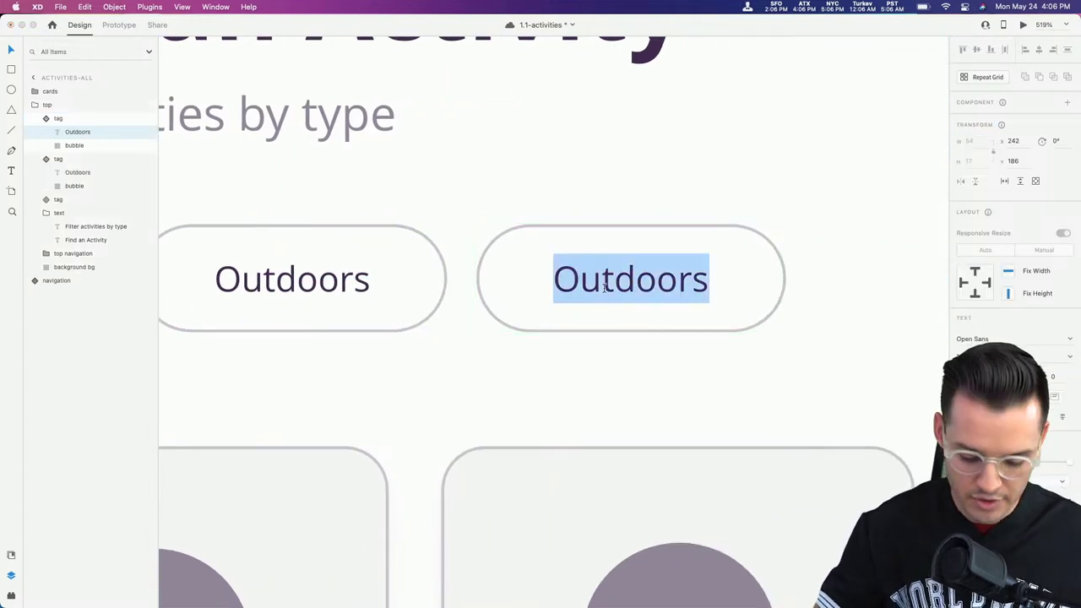
text(Food & Dr)
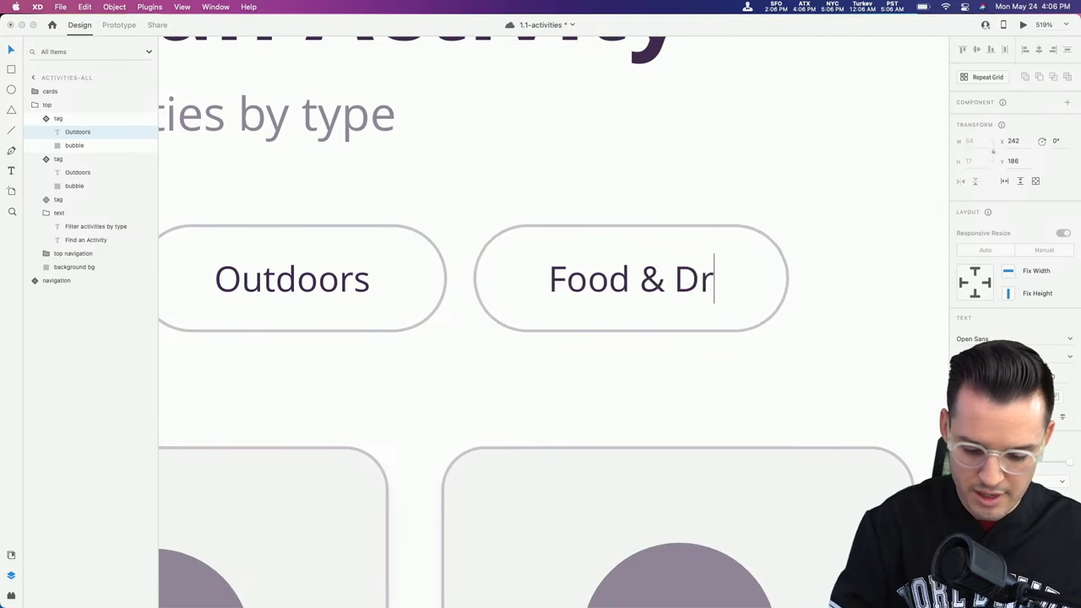
text(ink)
Step: Realign the Food & Drink tag to X 216, spaced 10 px from the Outdoors tag
click(584, 368)
click(603, 313)
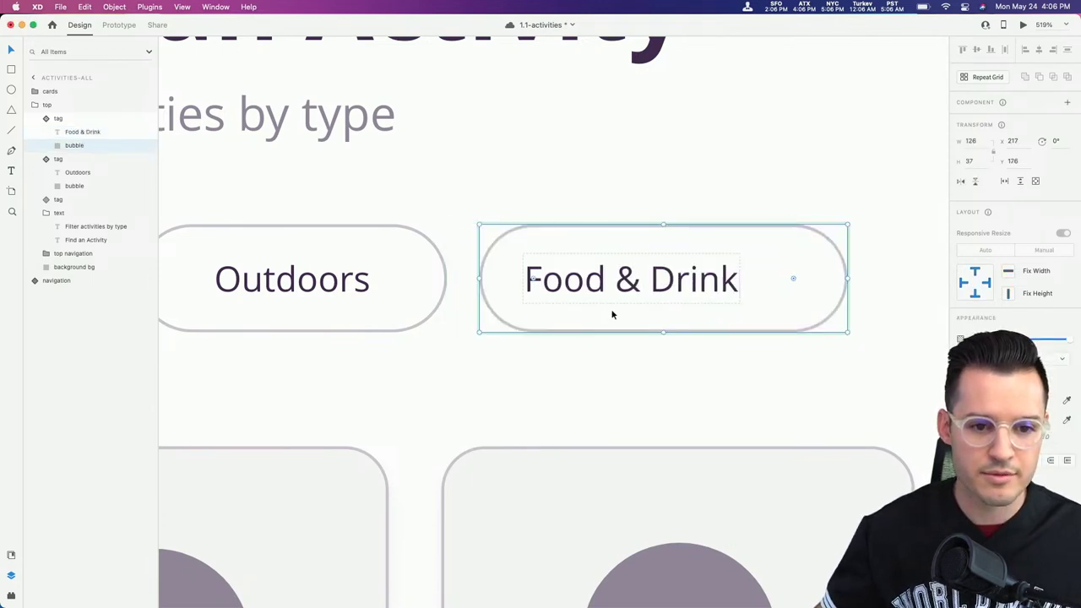
click(598, 285)
mouse_move(598, 285)
mouse_down()
mouse_move(583, 284)
mouse_move(612, 294)
mouse_up()
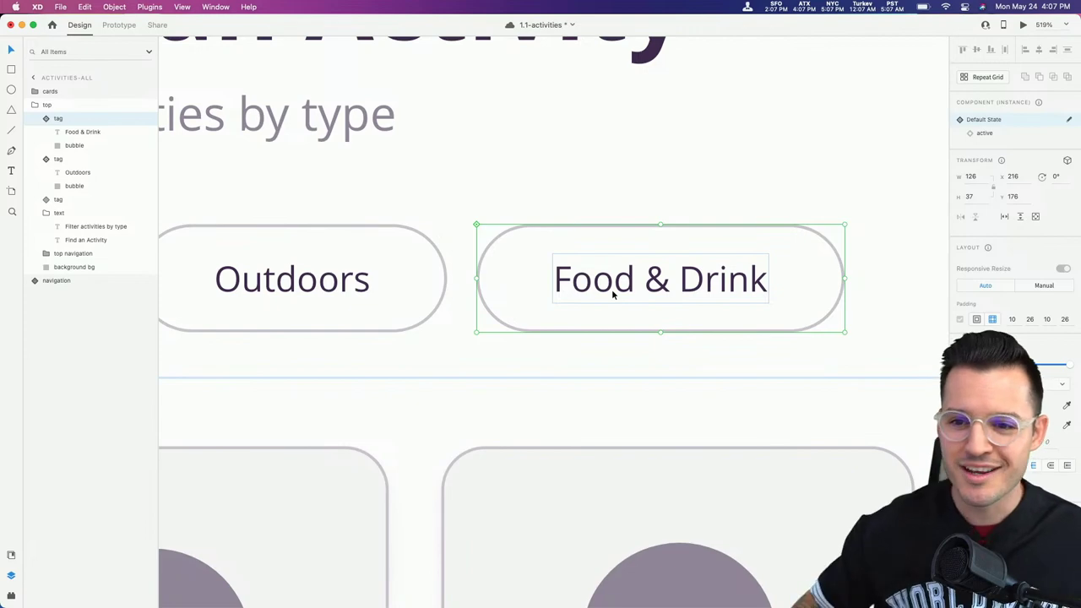
Step: Duplicate the Food & Drink tag to its right in the same row, at X 352
click(628, 211)
key(super+minus)
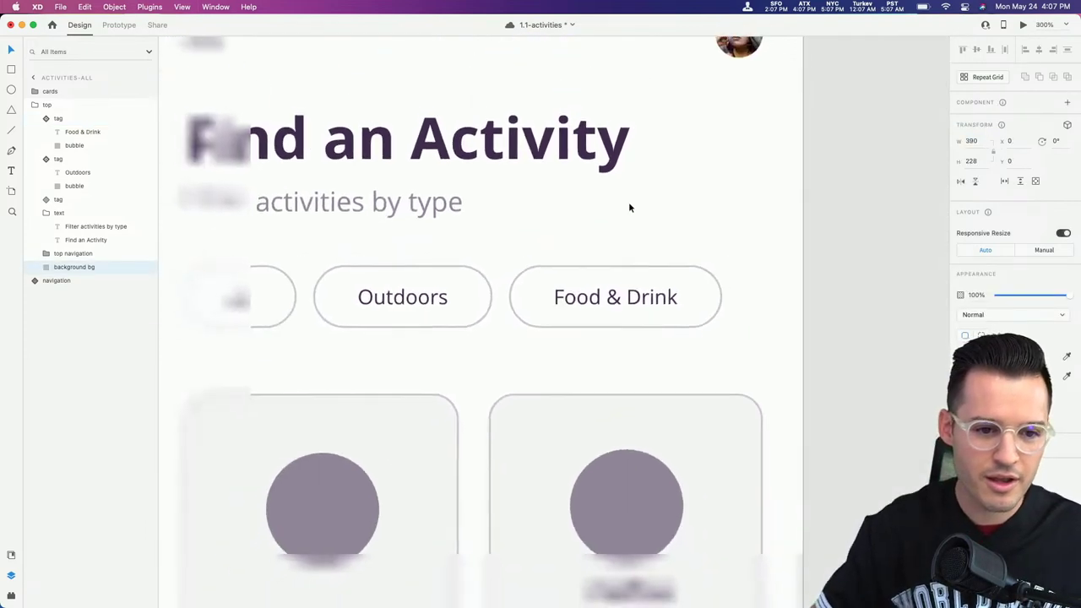
key(super+minus)
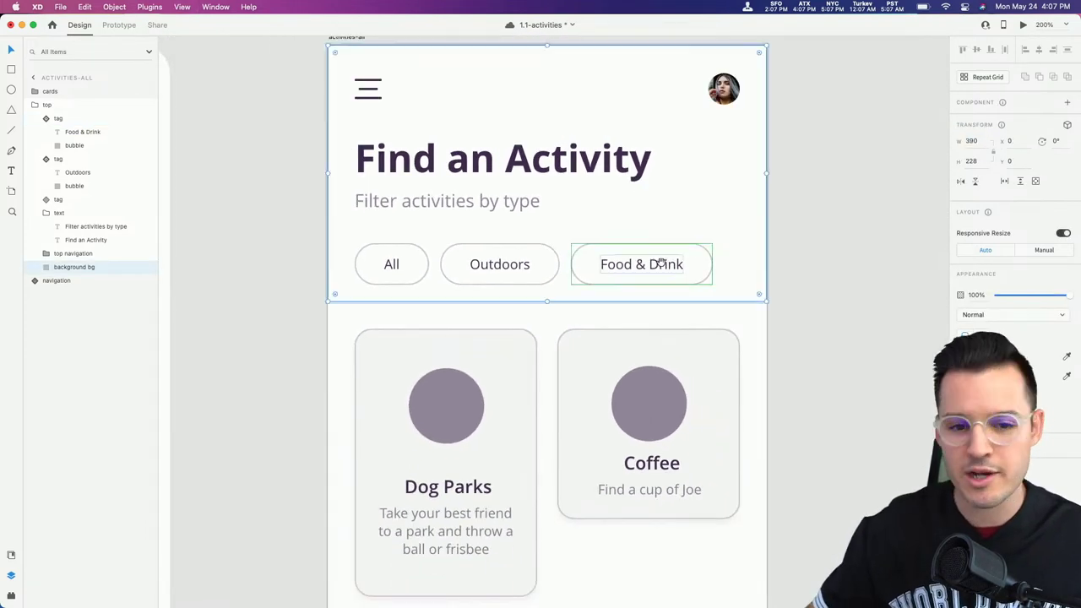
scroll(662, 265, right, 3)
scroll(662, 264, down, 2)
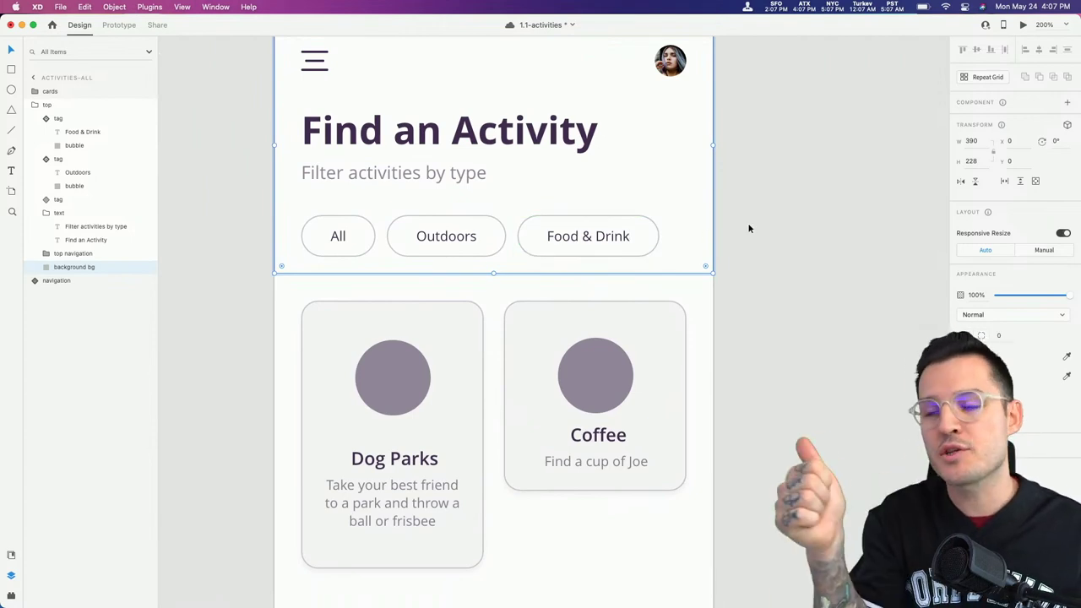
click(581, 233)
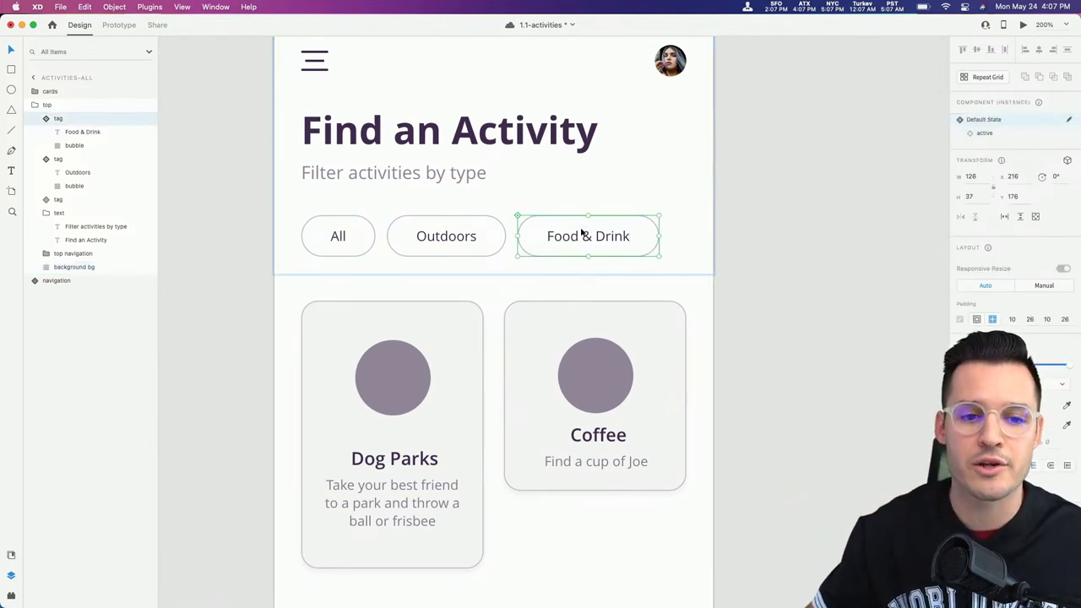
drag(581, 233, 698, 242)
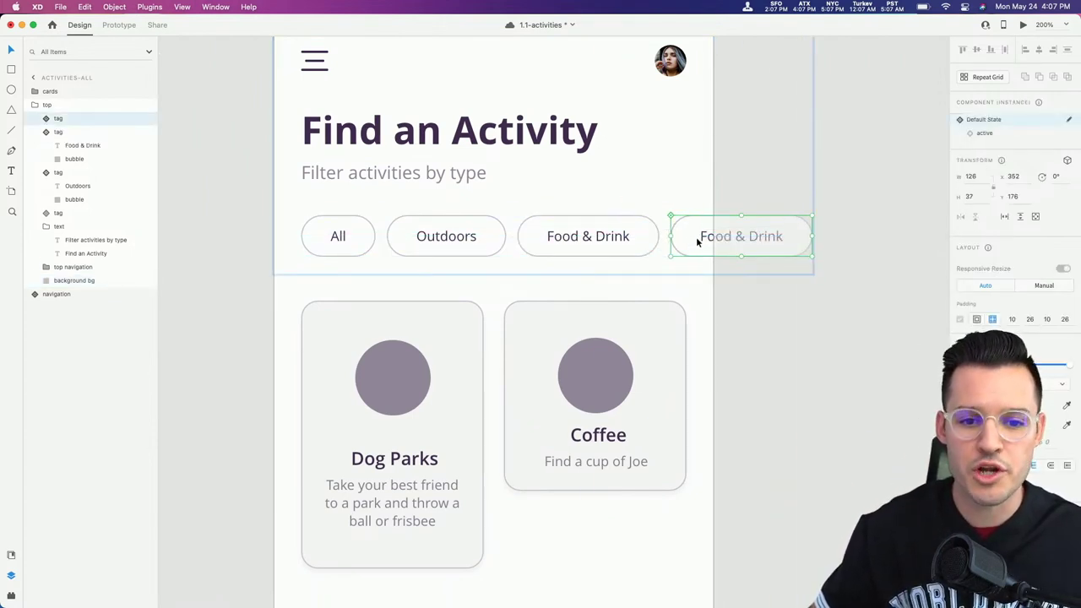
Step: Change the label of the duplicated Food & Drink tag to Sports
double_click(697, 242)
double_click(707, 235)
text(Sports)
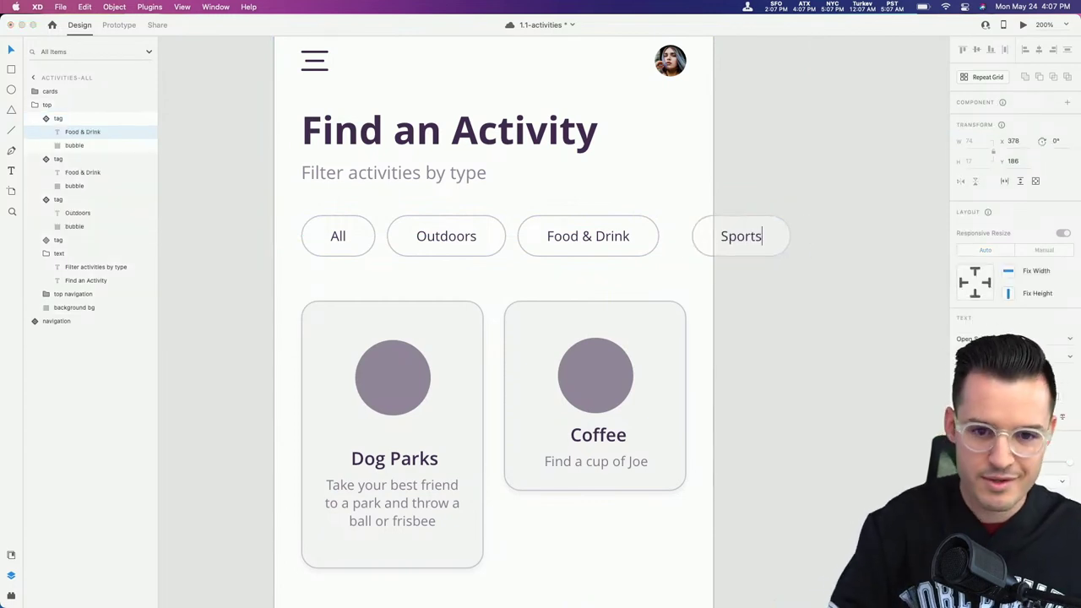
Step: Move the whole Sports tag to X 352 so it sits 10 px from the Food & Drink tag
click(699, 237)
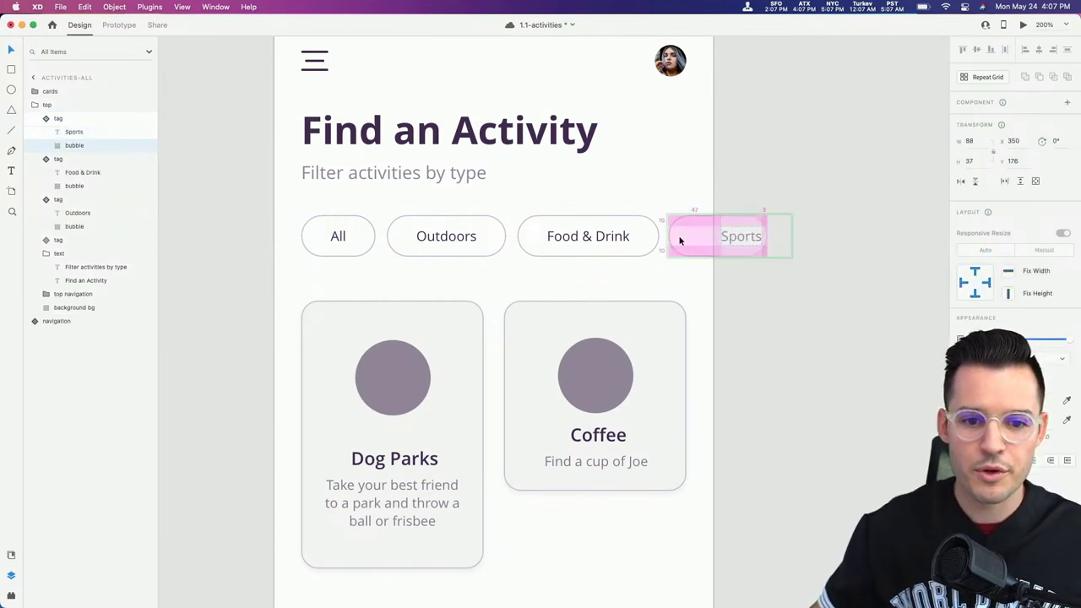
click(690, 234)
double_click(691, 234)
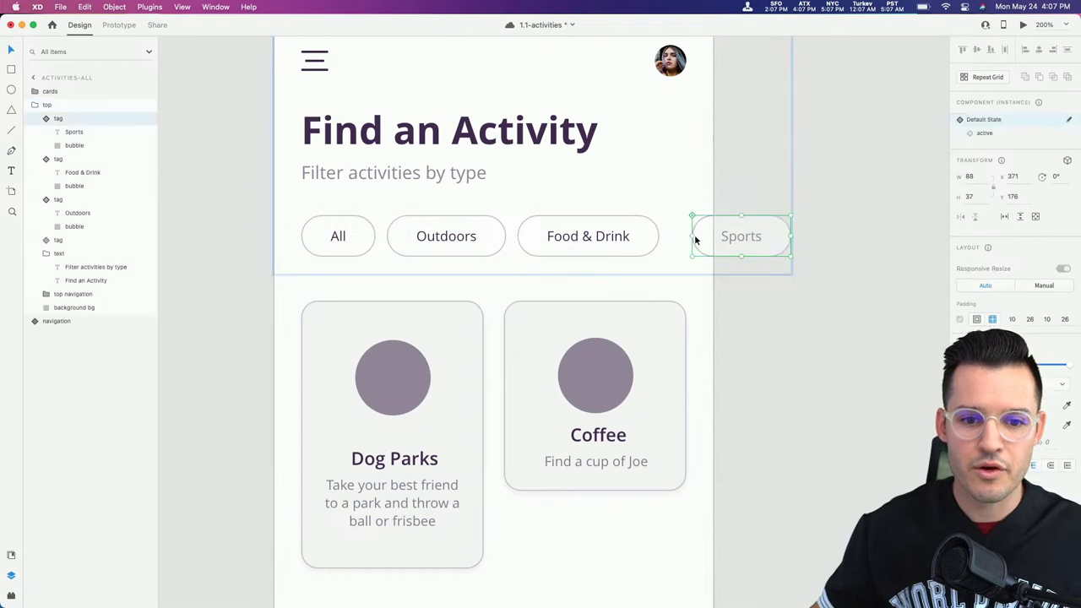
drag(694, 234, 682, 237)
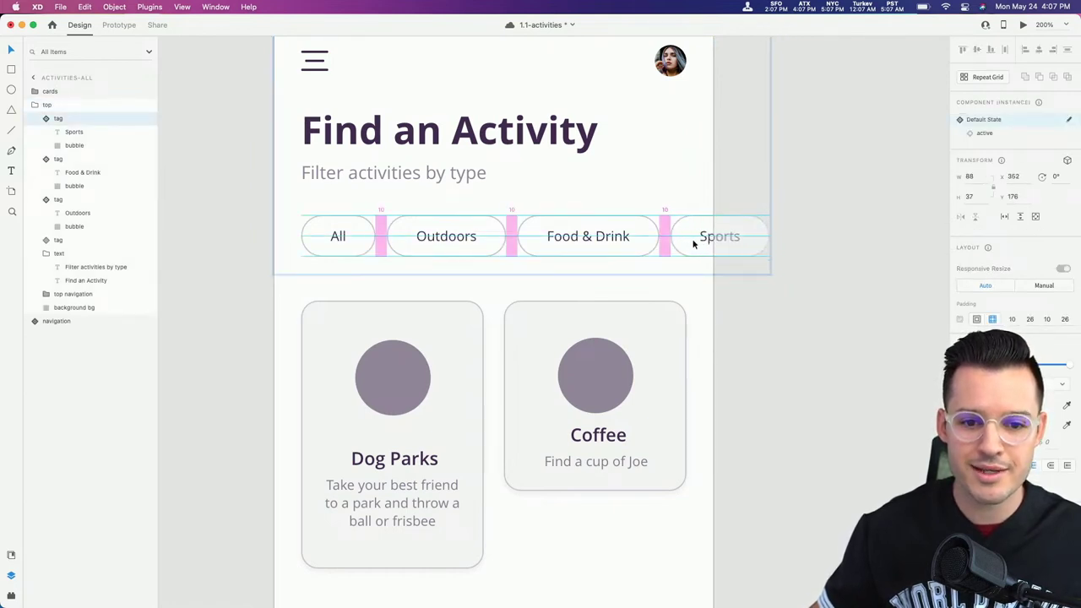
drag(692, 243, 694, 246)
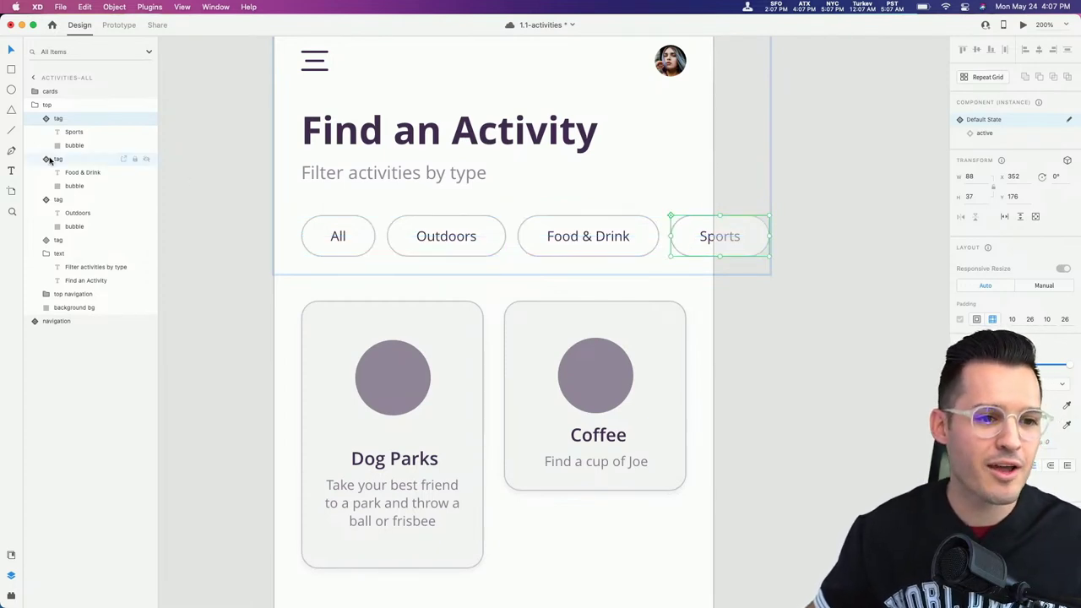
Step: Collapse the tag instances in the layer list and select all four tag layers
click(46, 118)
click(45, 131)
click(46, 146)
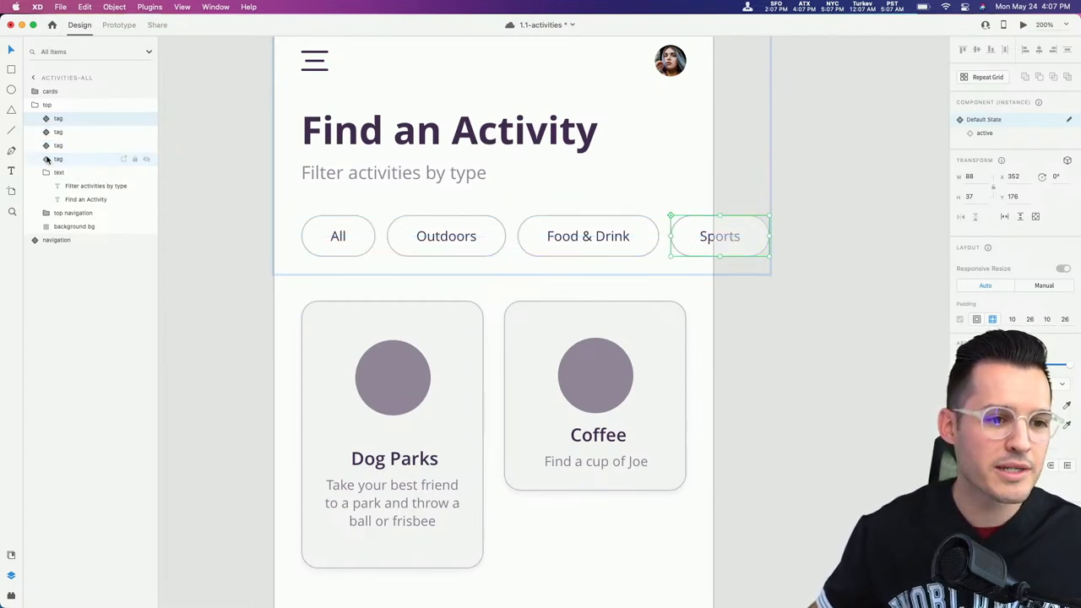
click(47, 159)
click(47, 159)
shift+click(63, 160)
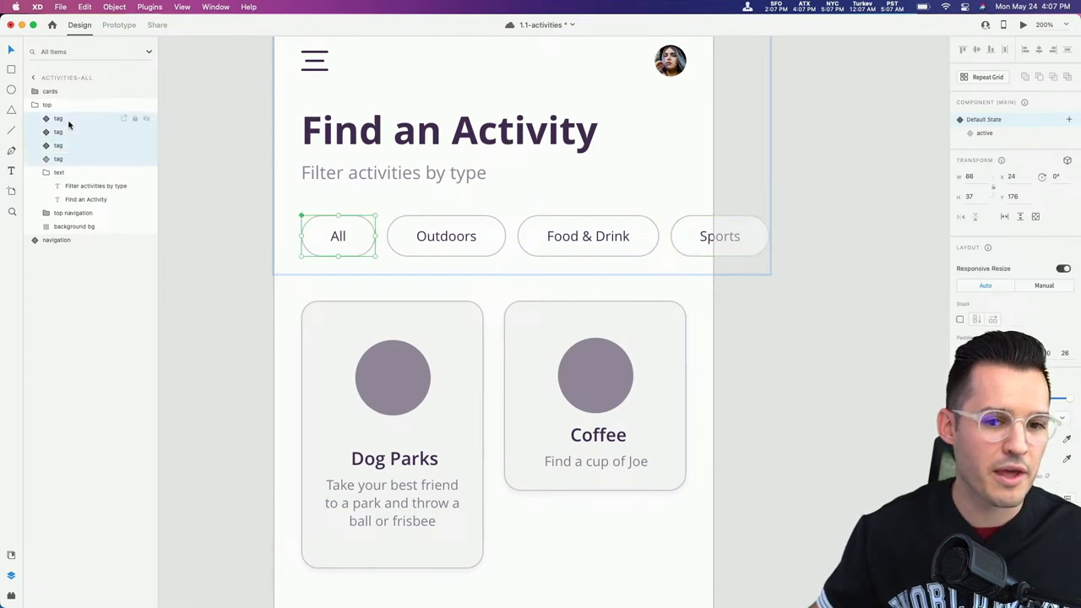
Step: Duplicate the Sports tag to its right beyond the artboard edge, at about X 462
click(756, 248)
click(707, 237)
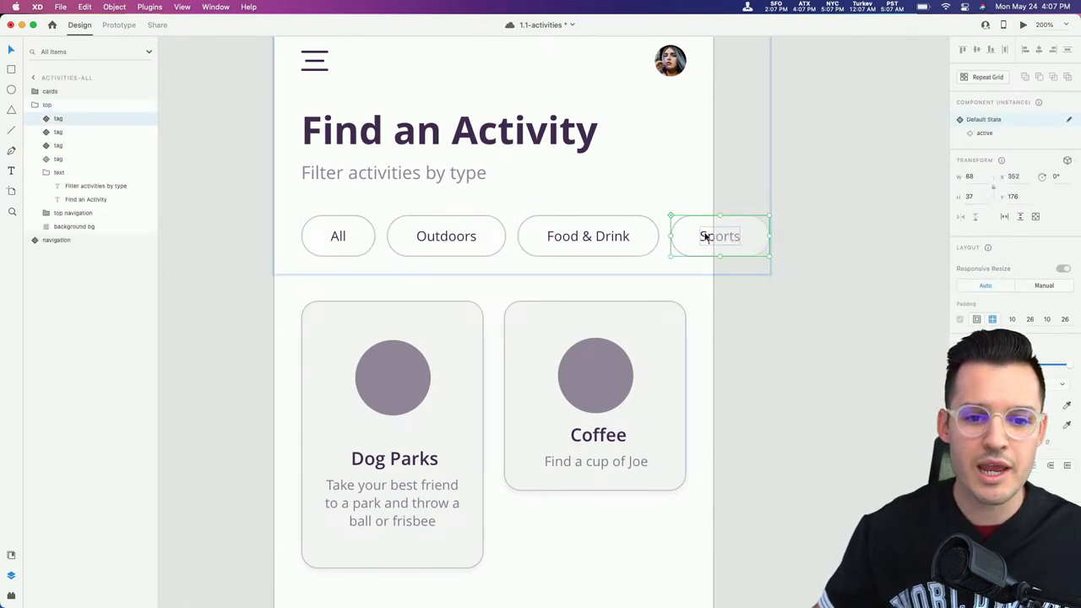
drag(697, 240, 820, 237)
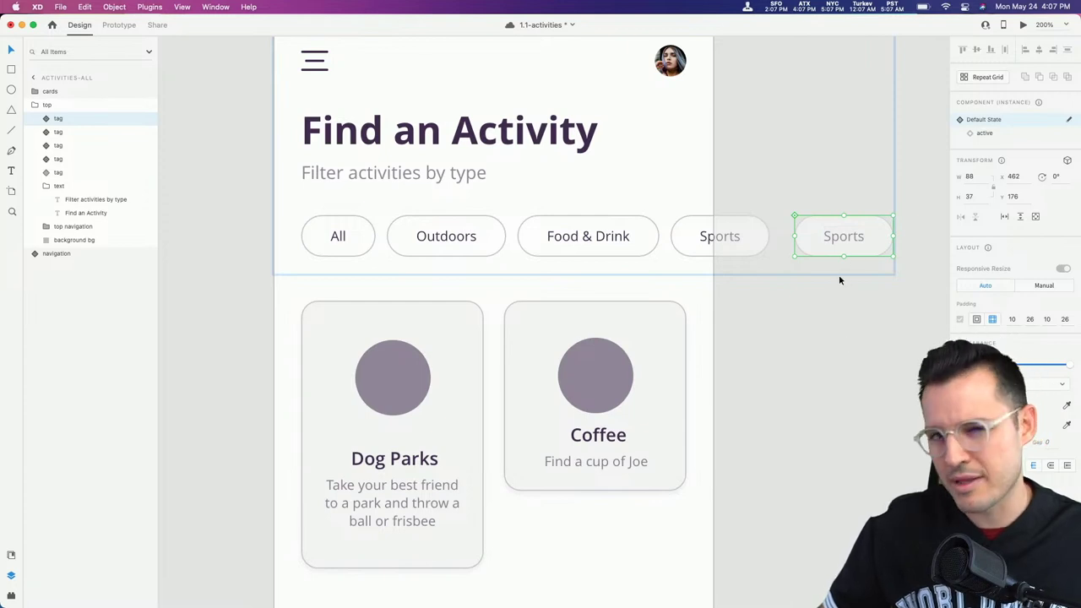
click(851, 311)
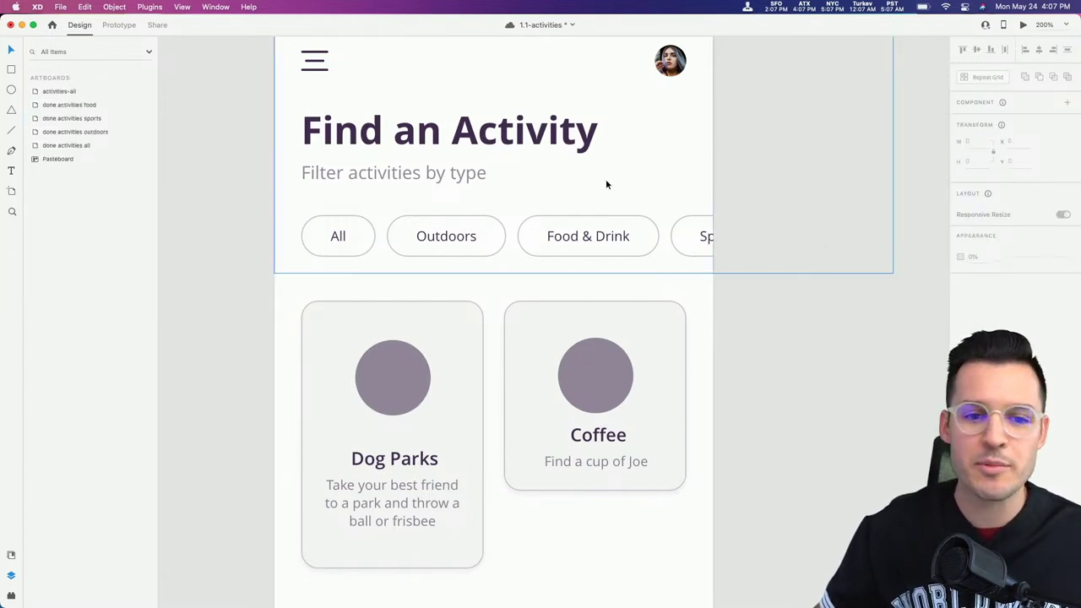
Step: Change the label of the duplicated Sports tag beyond the artboard edge to Dates
click(626, 246)
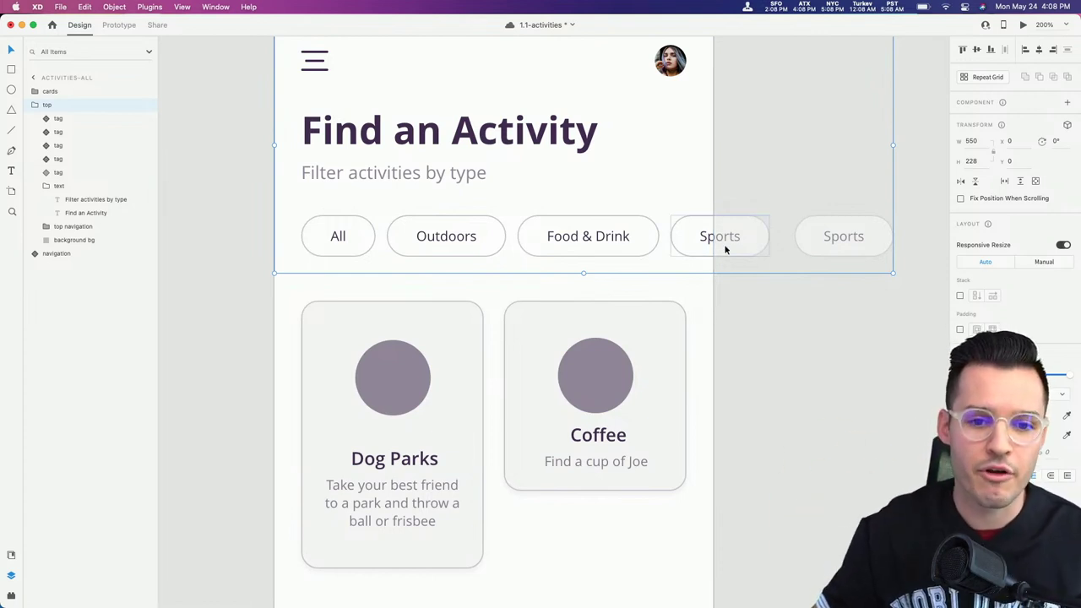
double_click(818, 233)
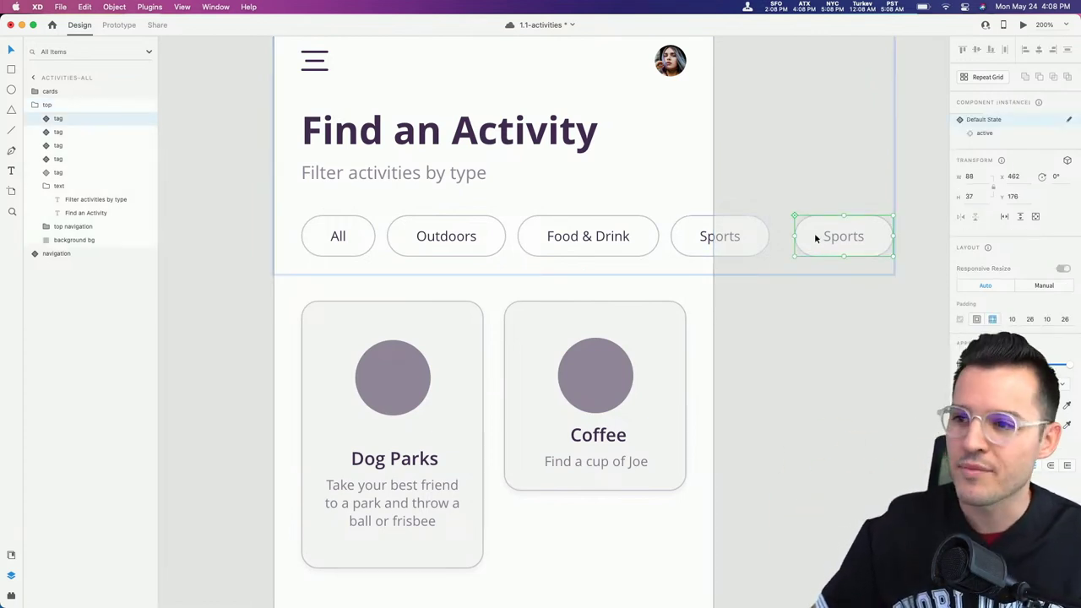
double_click(843, 238)
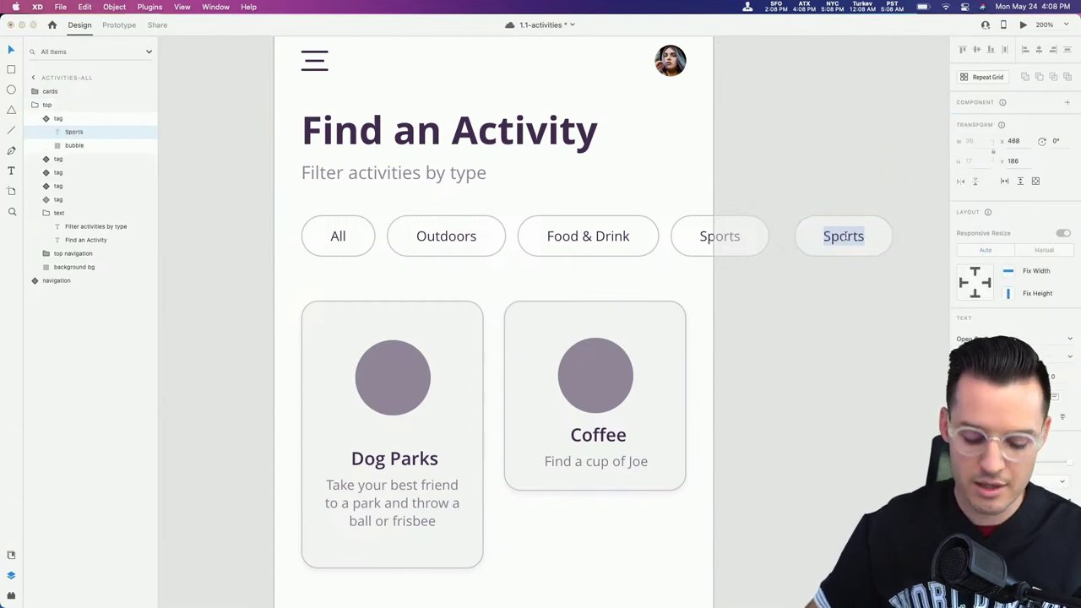
text(Dat)
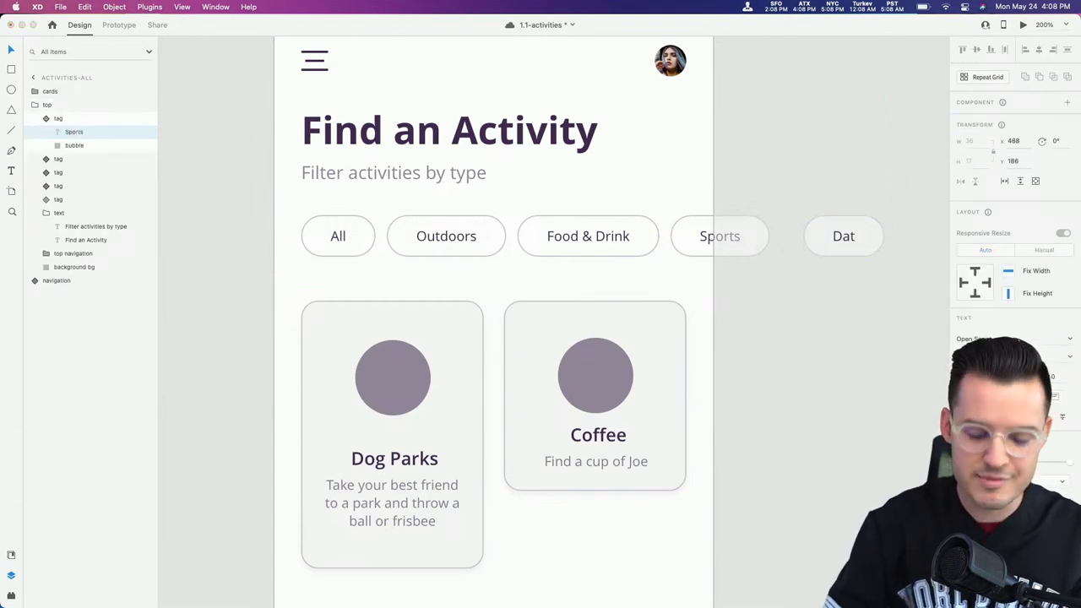
text(es)
key(Escape)
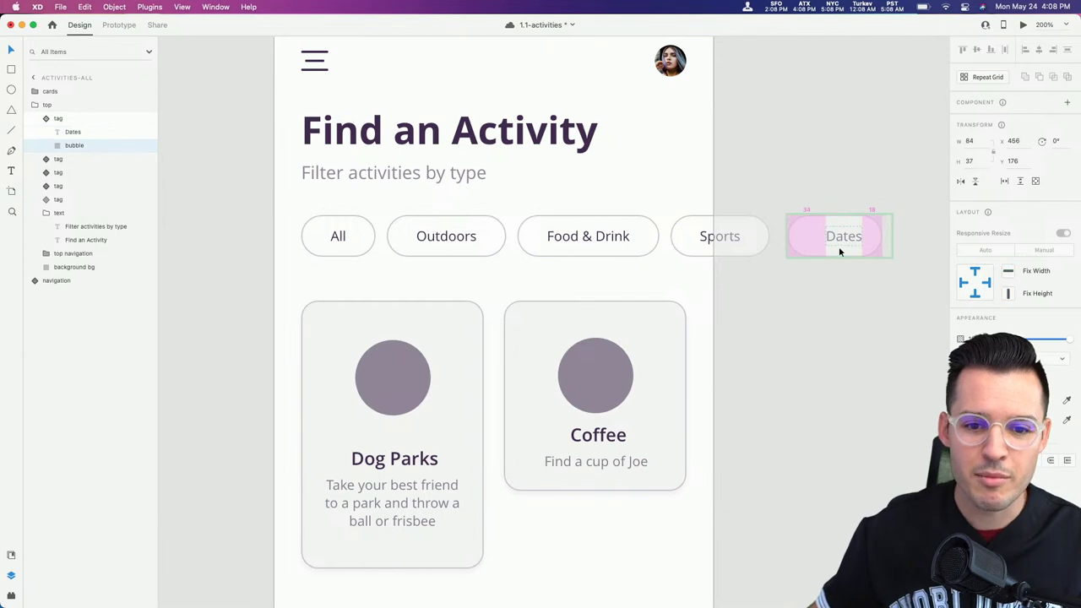
key(Escape)
Step: Move the Dates tag to X 450 so it sits 10 px from the Sports tag, and collapse its layers
click(681, 237)
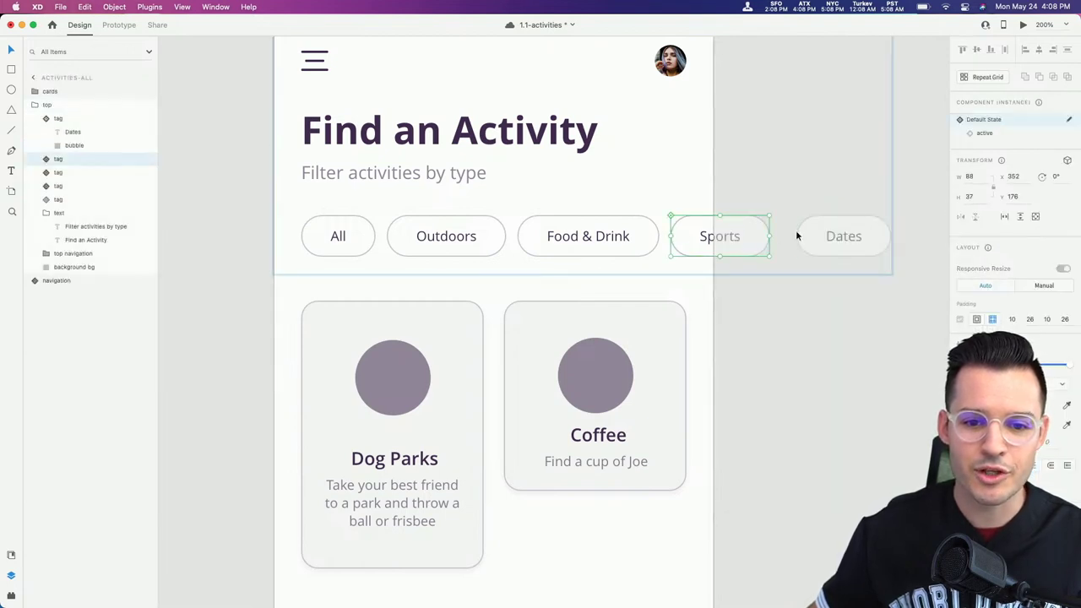
double_click(826, 233)
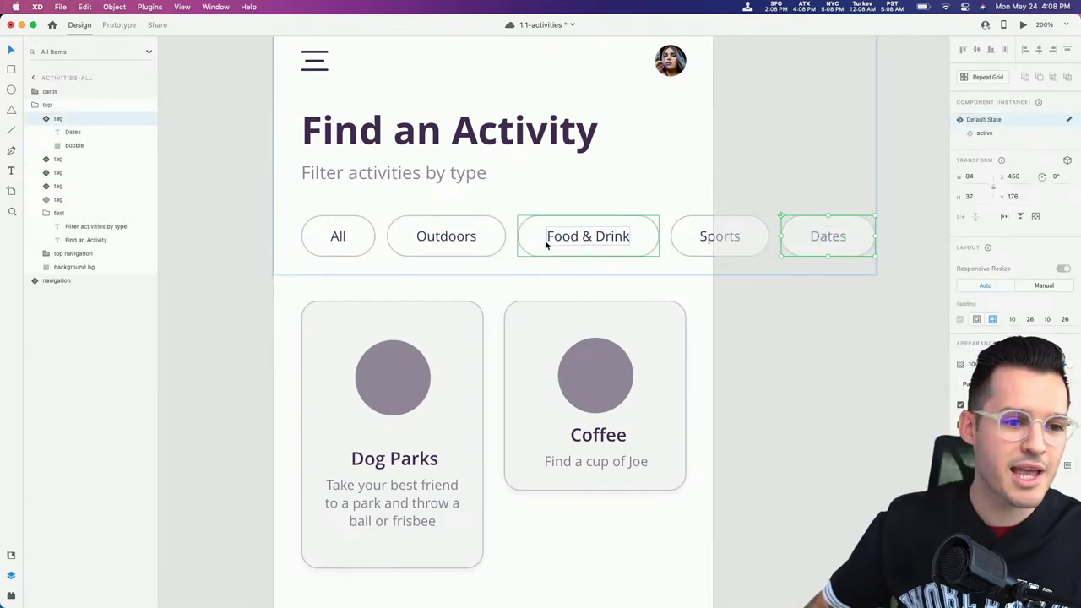
click(45, 123)
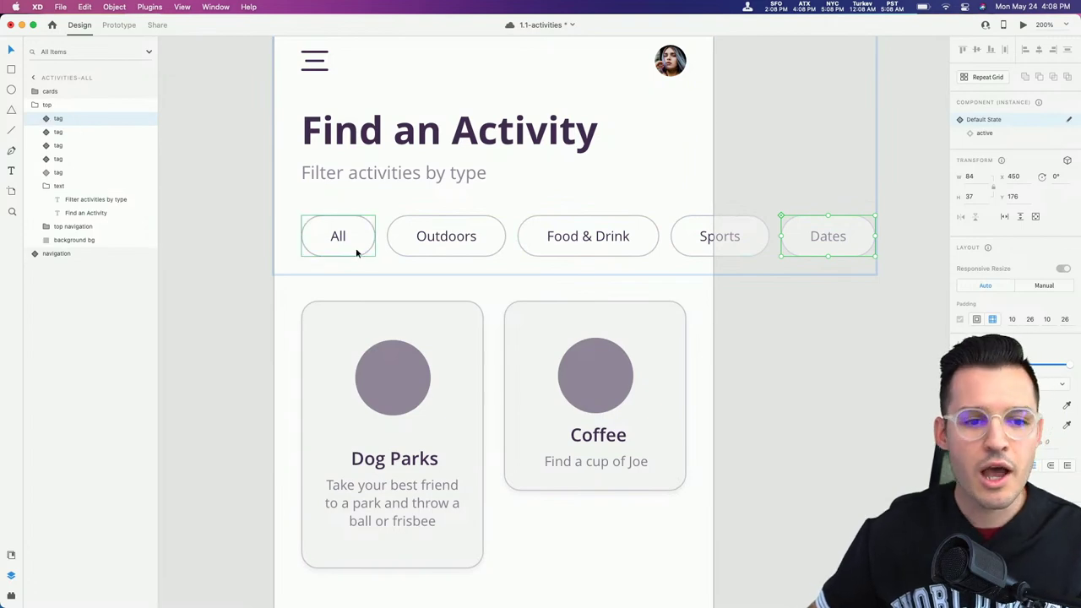
click(791, 285)
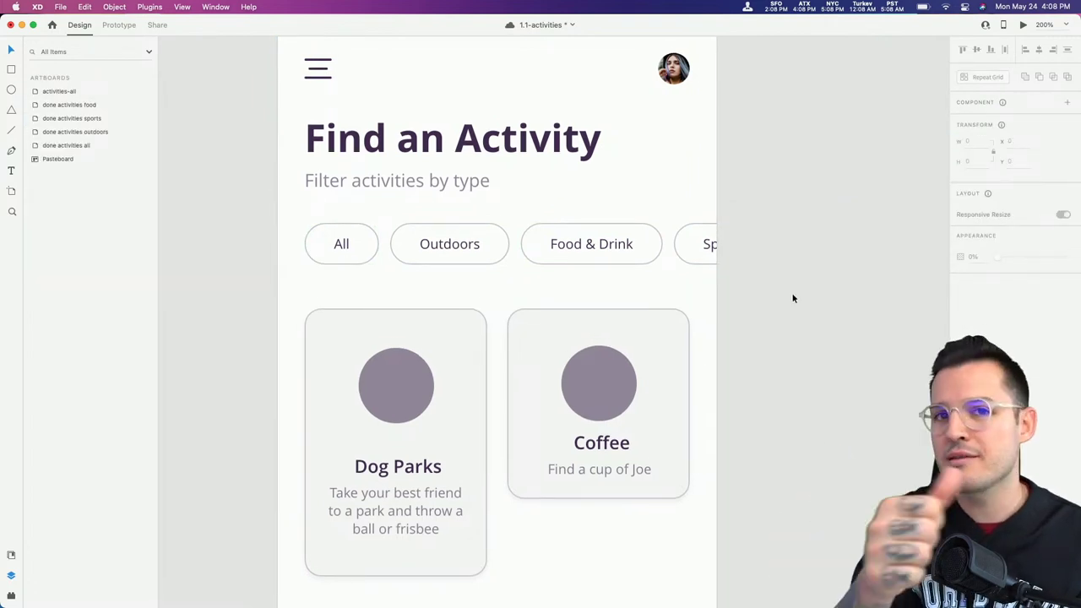
Step: Turn the five tags into a horizontal scroll group and extend its viewport to the full artboard width, W 390 at X 0
double_click(352, 249)
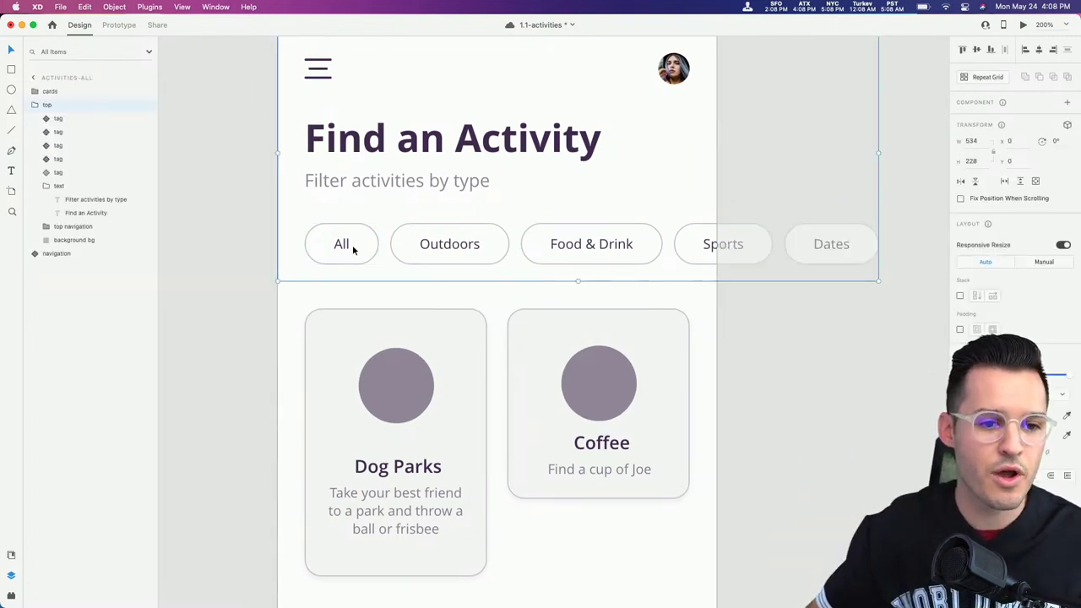
key(super+a)
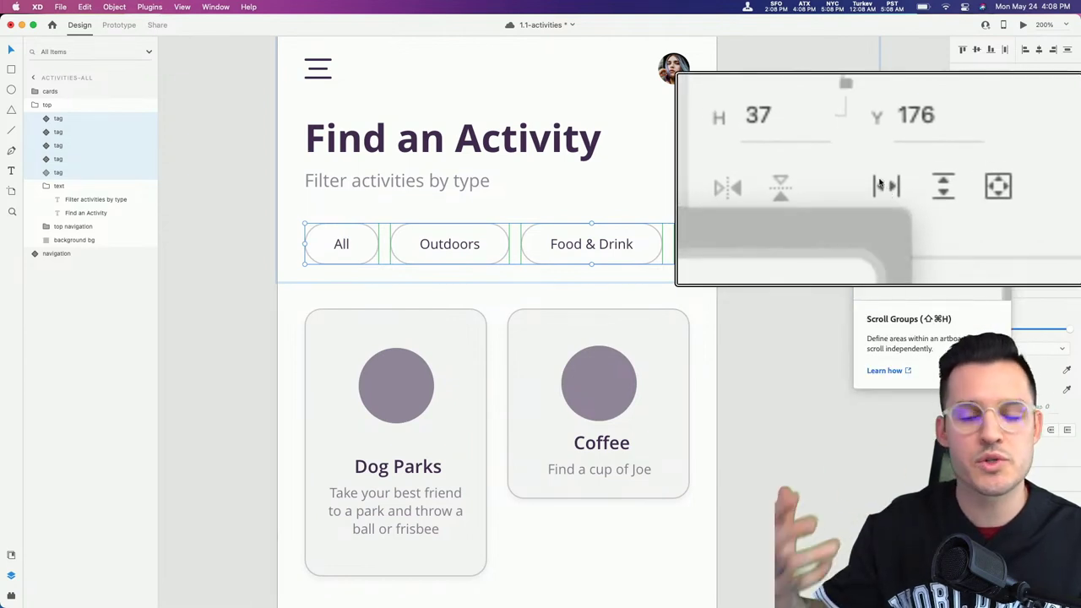
click(880, 185)
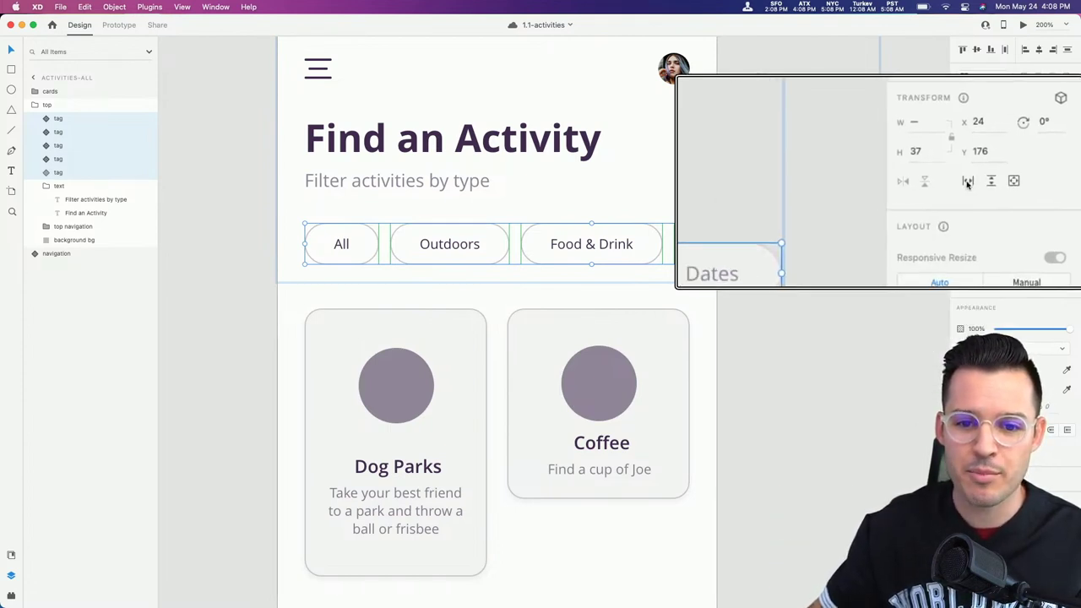
click(983, 182)
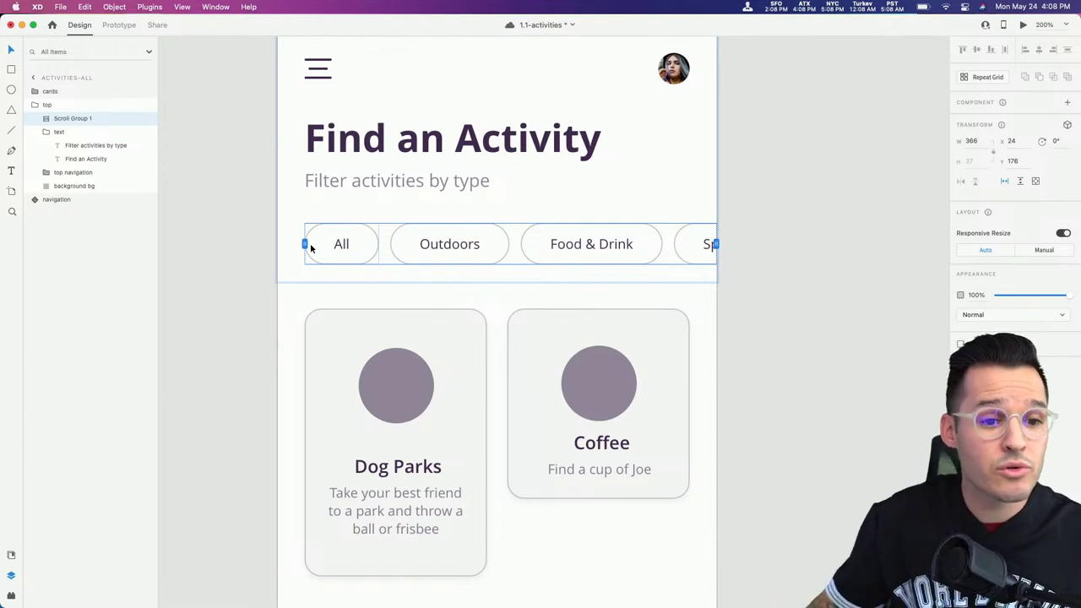
drag(307, 244, 277, 244)
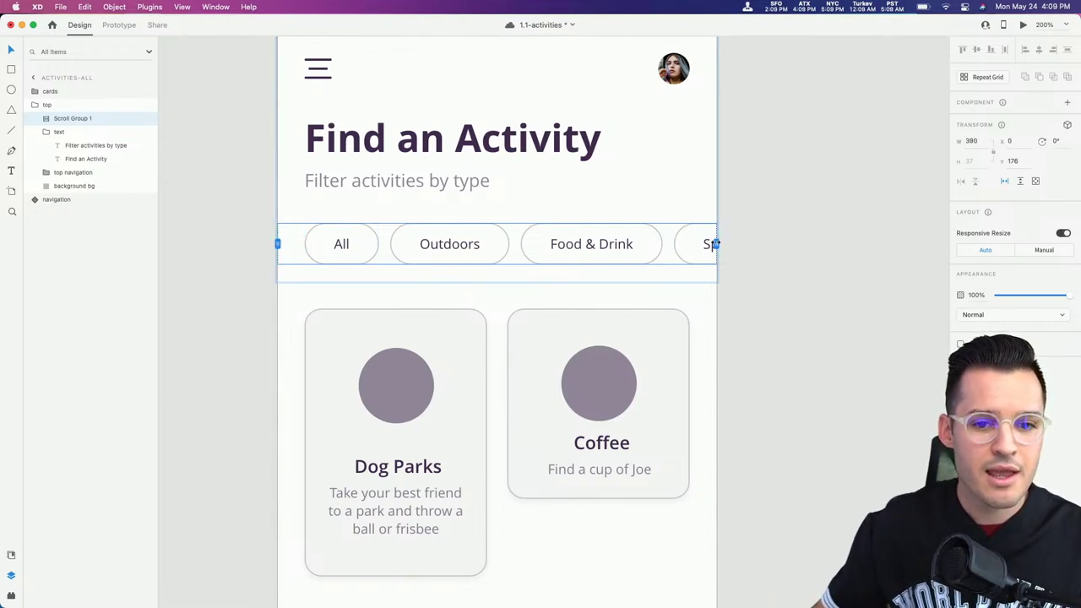
mouse_move(712, 245)
mouse_down()
mouse_move(649, 244)
mouse_move(712, 244)
mouse_up()
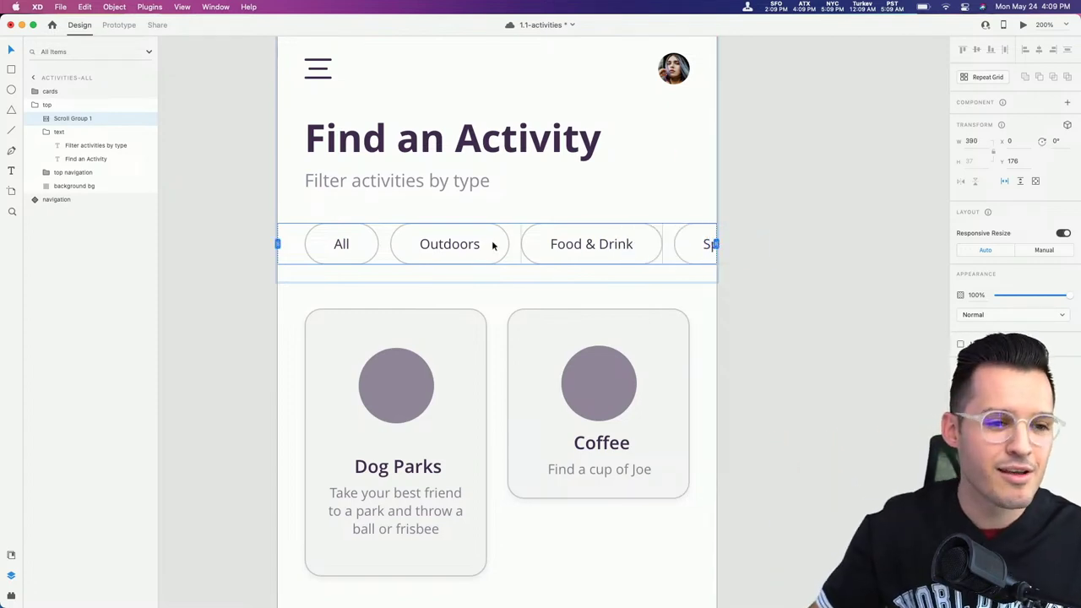
Step: Preview the activities-all artboard beside the design and scroll the tag row horizontally to test the scroll group
click(251, 90)
scroll(254, 206, up, 3)
click(313, 109)
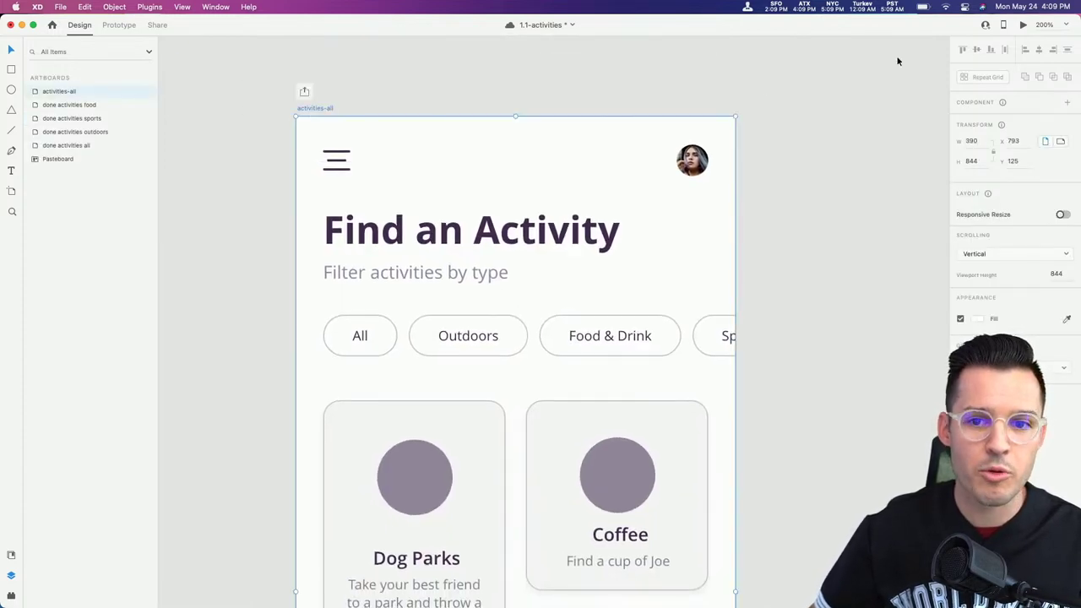
click(1023, 26)
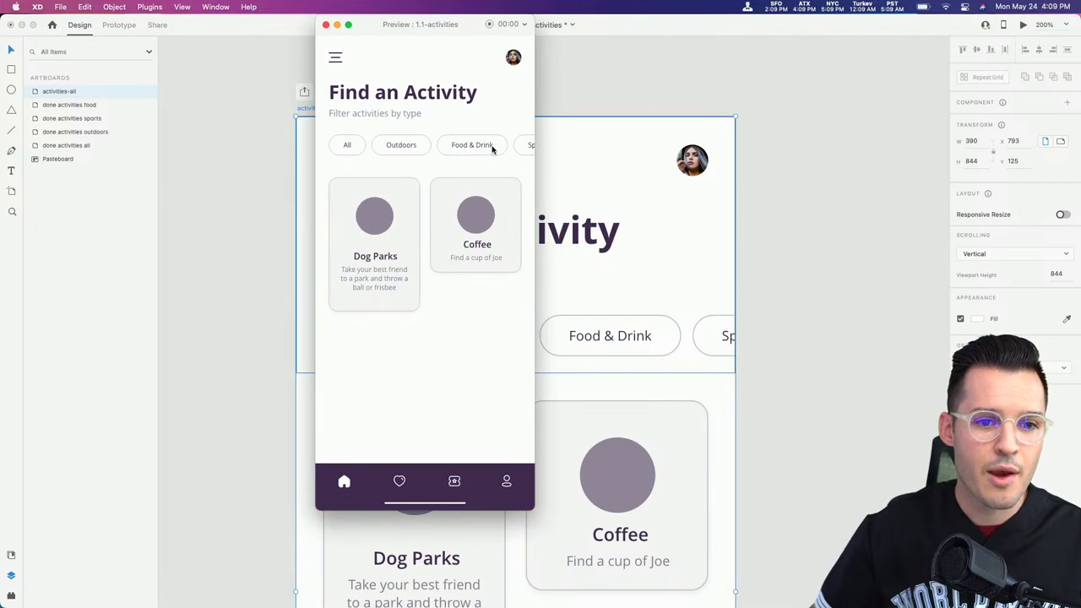
drag(493, 149, 523, 155)
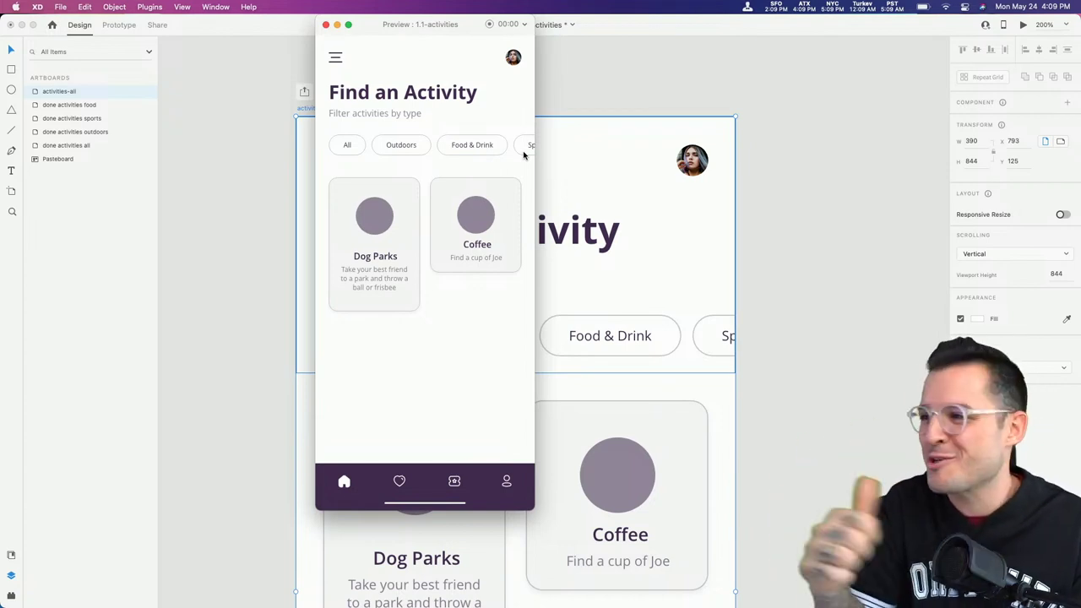
drag(399, 32, 780, 60)
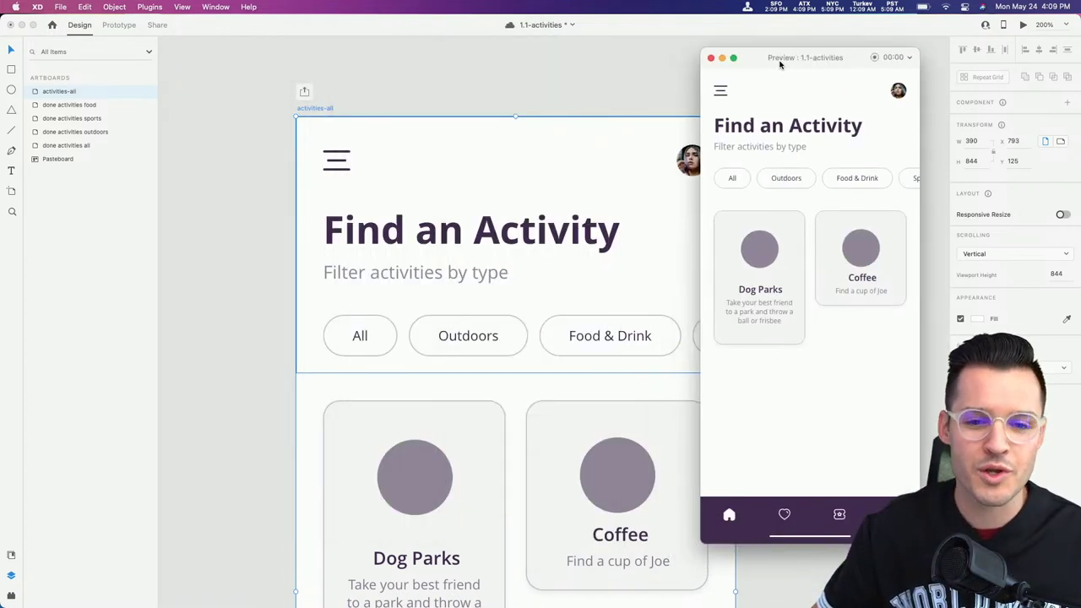
drag(847, 177, 720, 182)
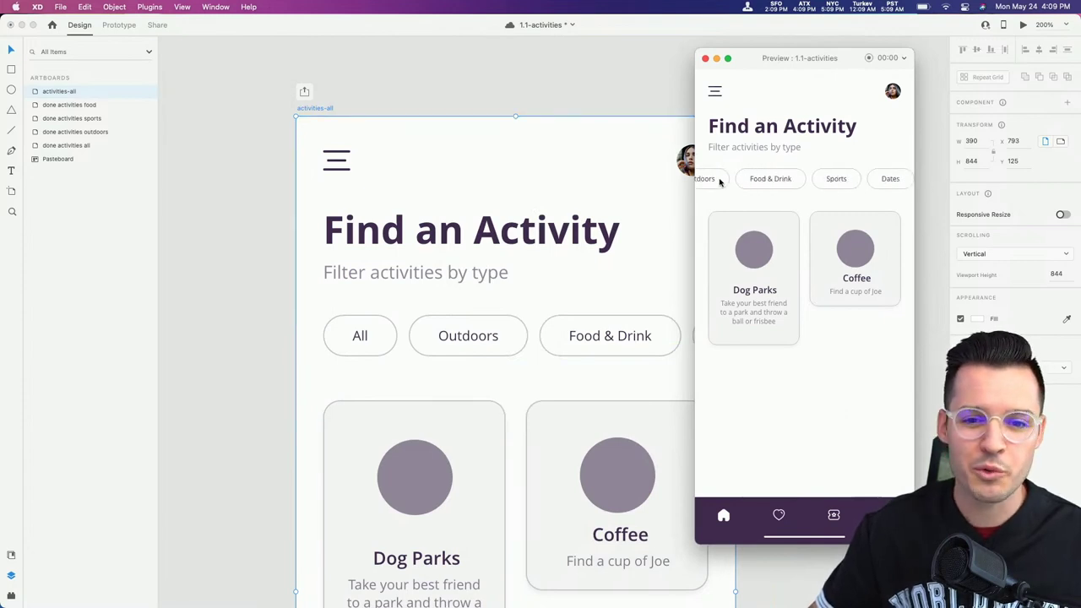
click(705, 58)
Step: Duplicate the Dates tag inside the scroll group to X 544, 10 px beyond the original
scroll(632, 270, down, 3)
double_click(570, 272)
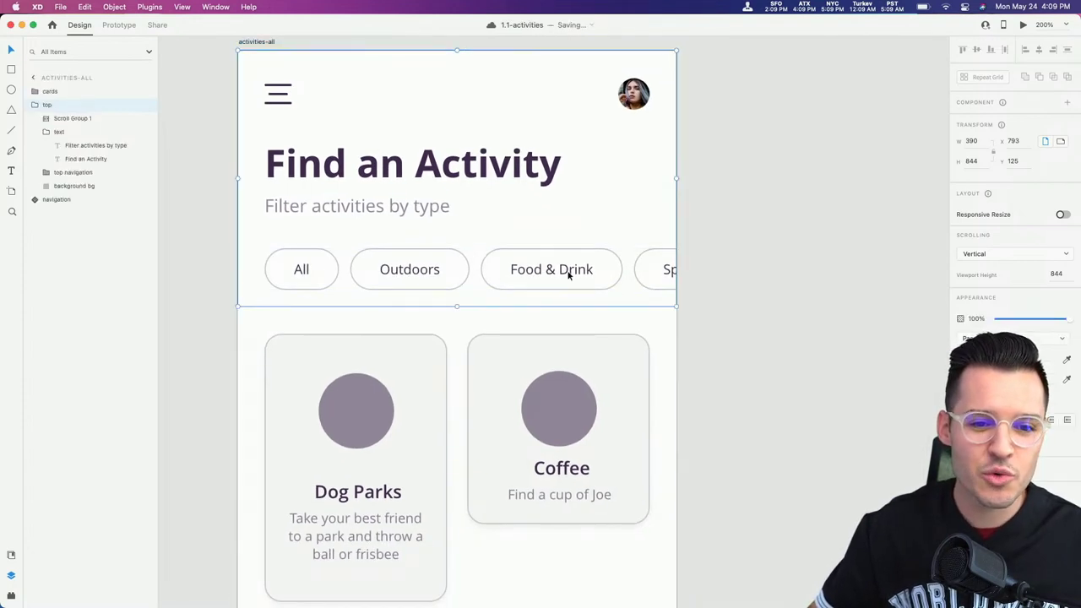
double_click(569, 272)
click(765, 270)
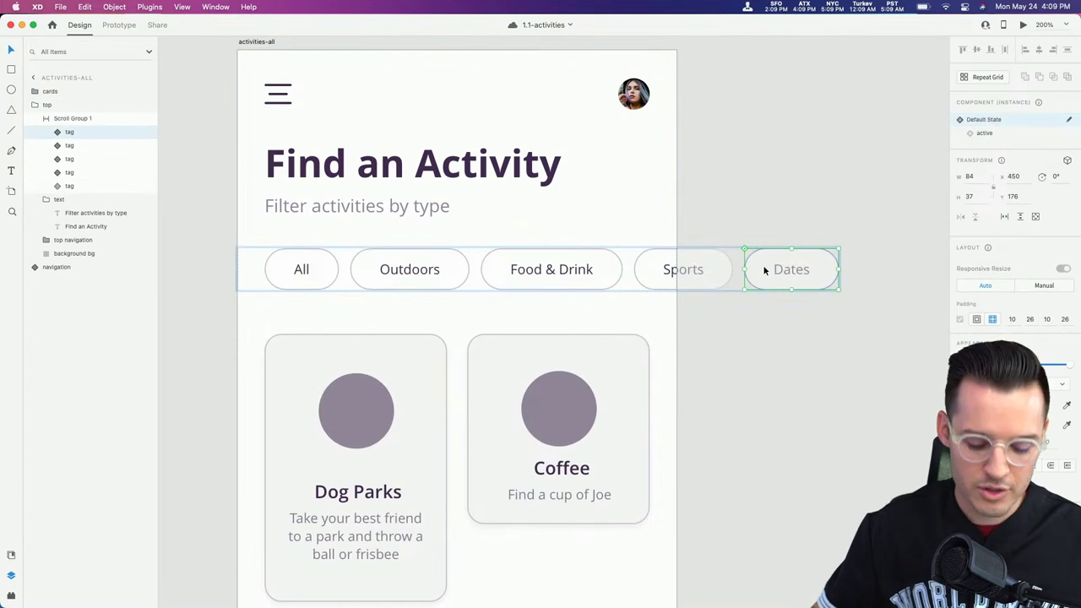
drag(765, 270, 902, 265)
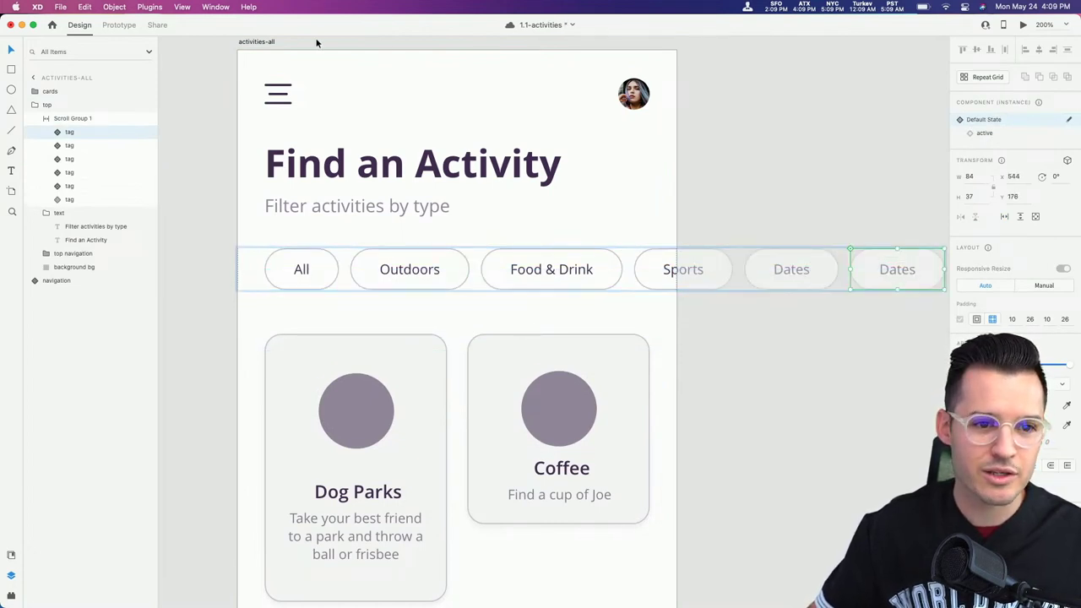
Step: Preview the activities-all artboard again and scroll the tag row to its end to check the added tag
click(263, 44)
click(1023, 26)
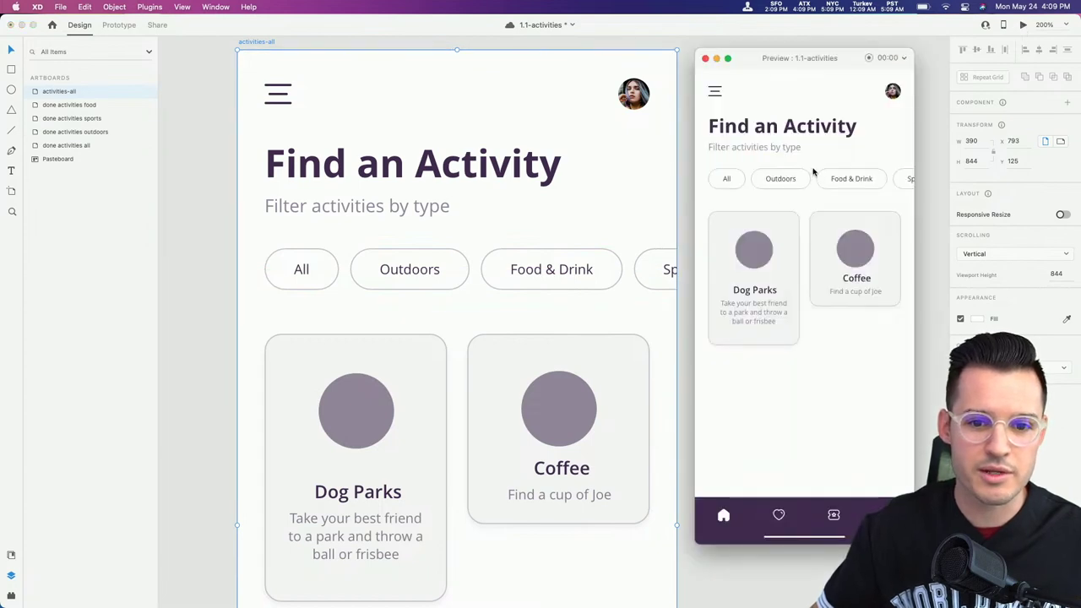
drag(813, 172, 693, 198)
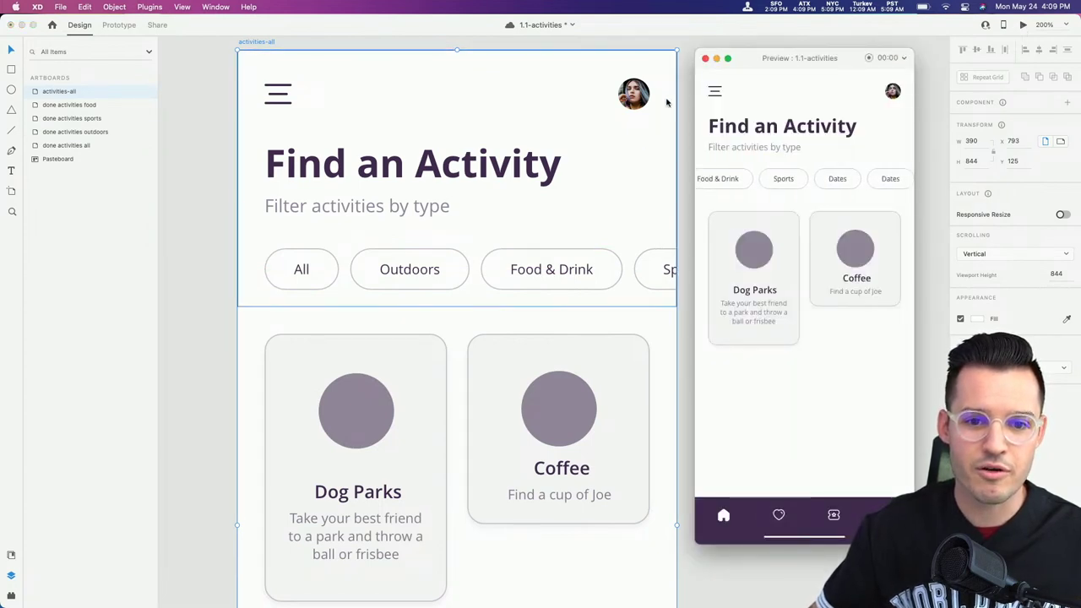
click(706, 58)
Step: Change the label of the last Dates tag in the scroll group to Families, keeping the tag at X 544
double_click(671, 266)
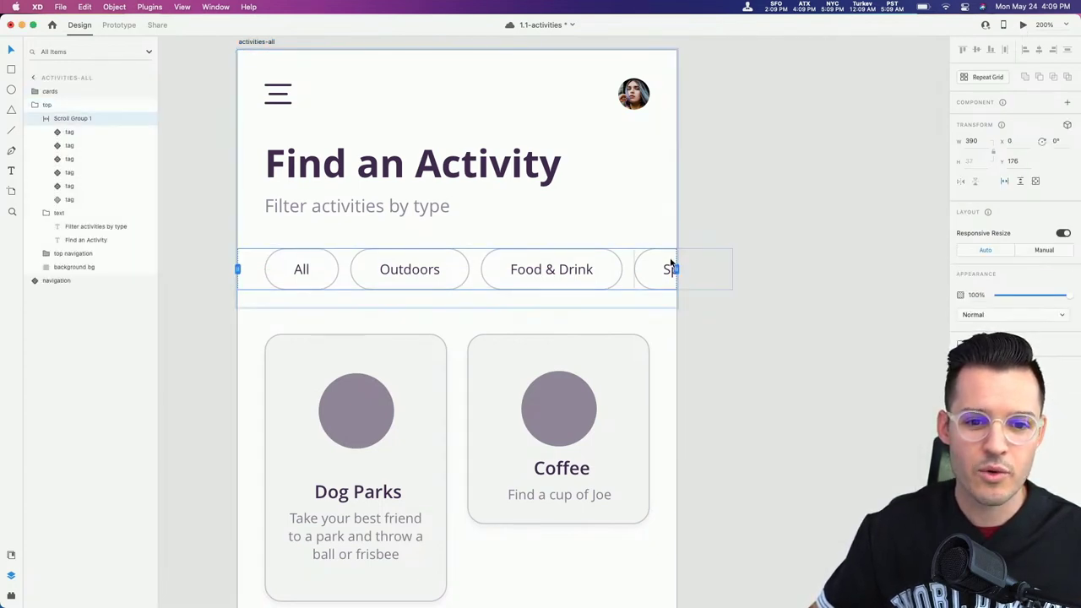
click(666, 267)
double_click(884, 272)
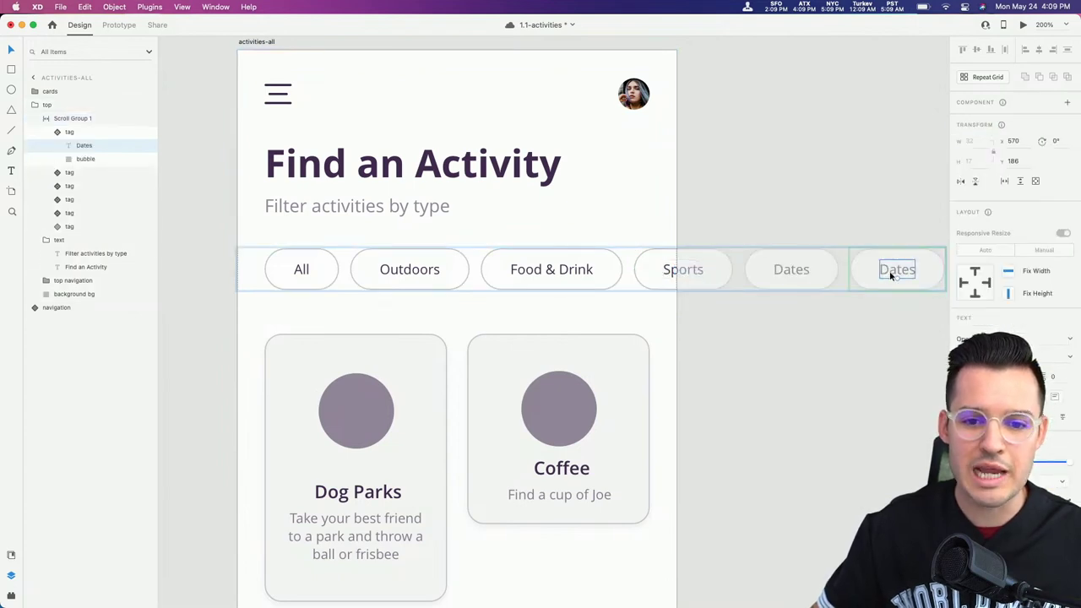
double_click(888, 270)
text(Families)
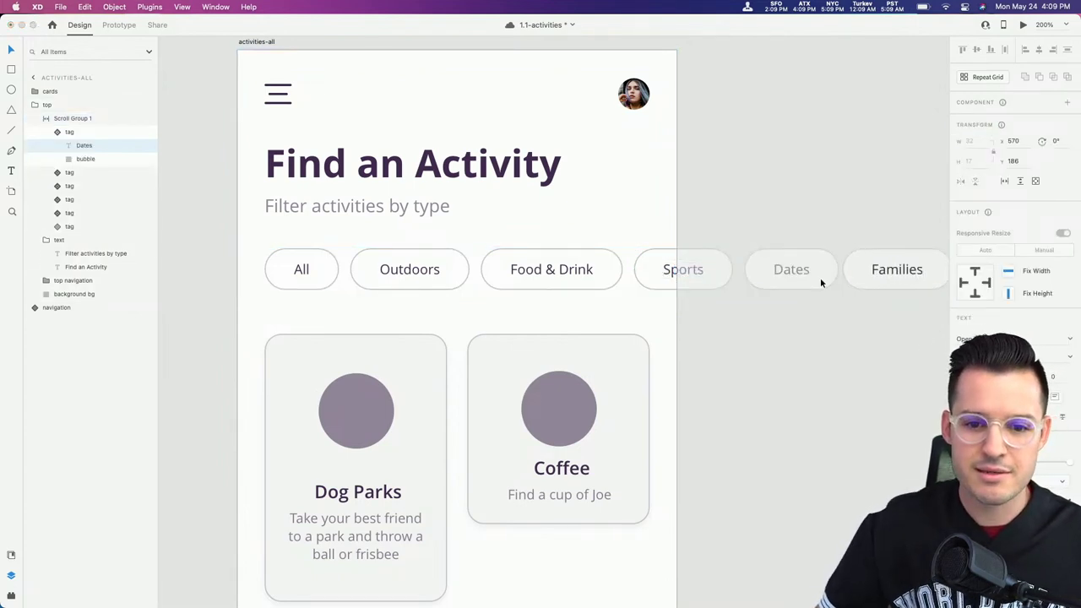
key(Escape)
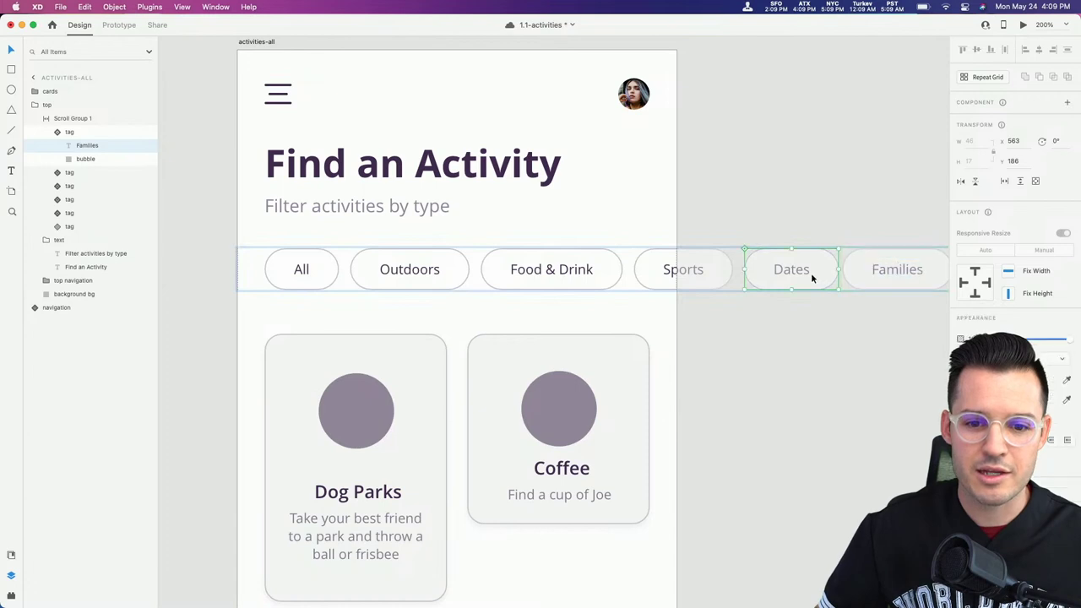
key(Escape)
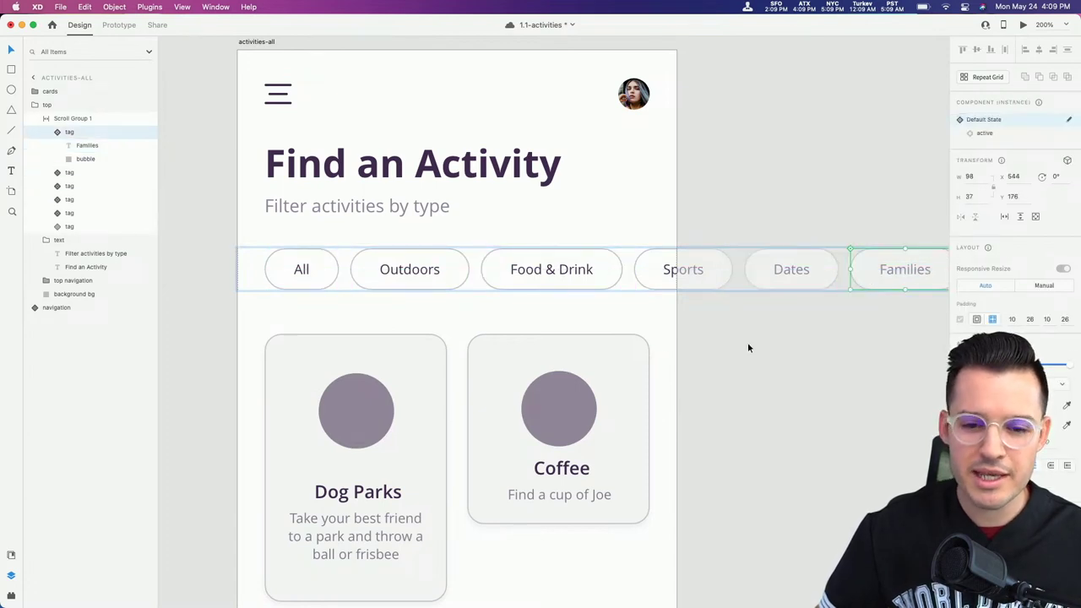
Step: Switch the All tag to its active state
click(301, 275)
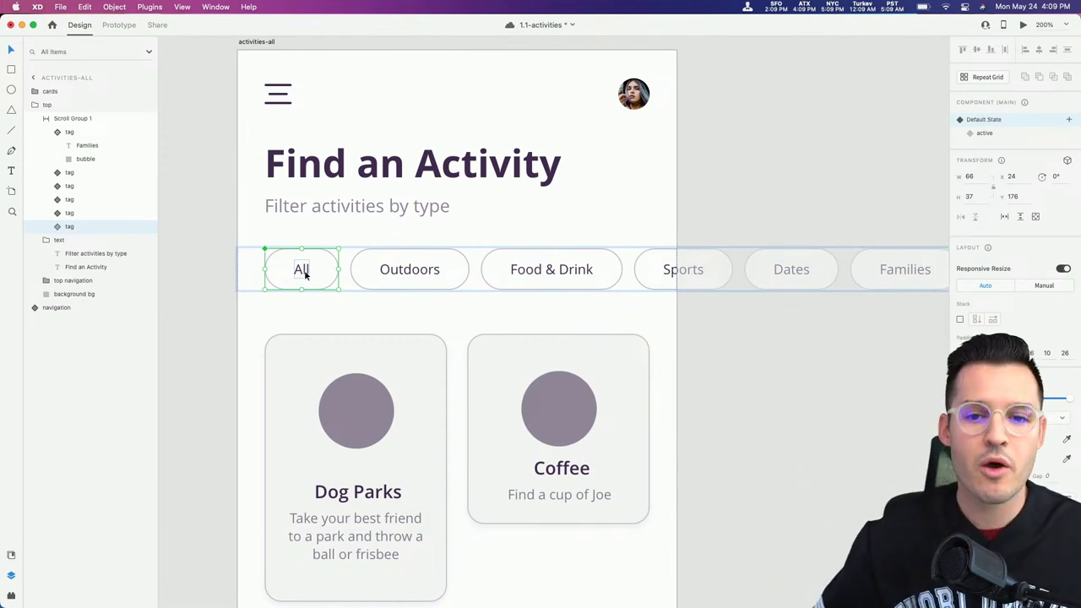
click(996, 134)
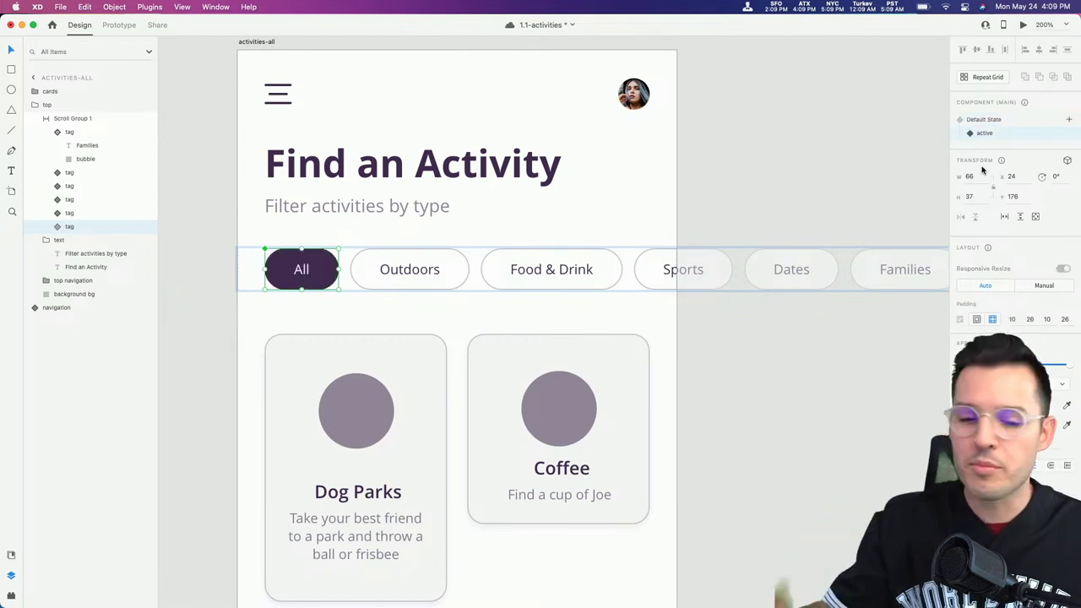
Step: Preview the activities-all artboard with the All tag active and save the document
click(260, 42)
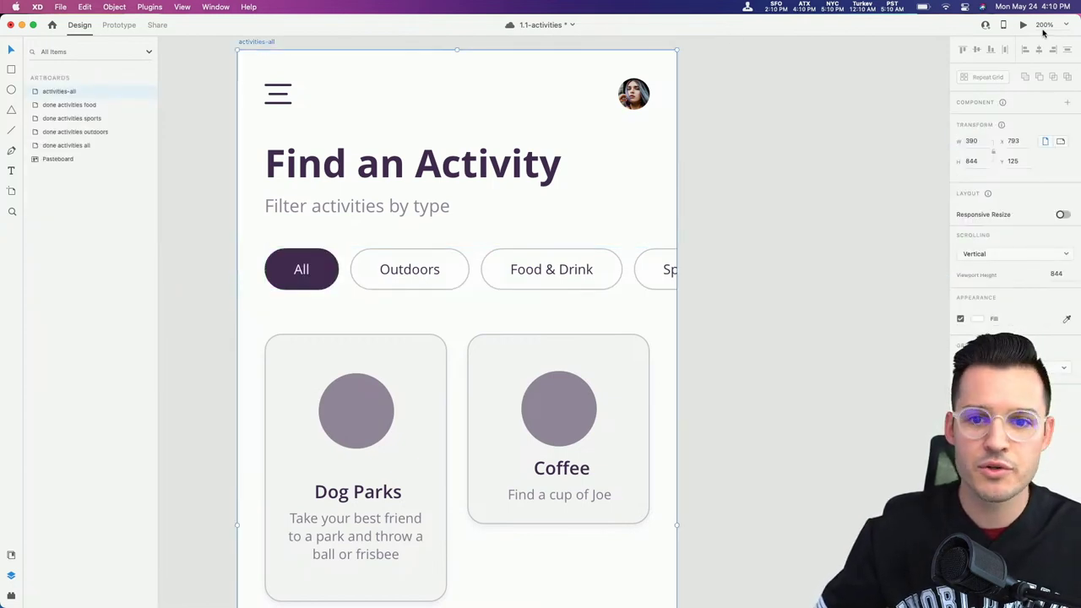
key(super+Return)
drag(854, 183, 886, 186)
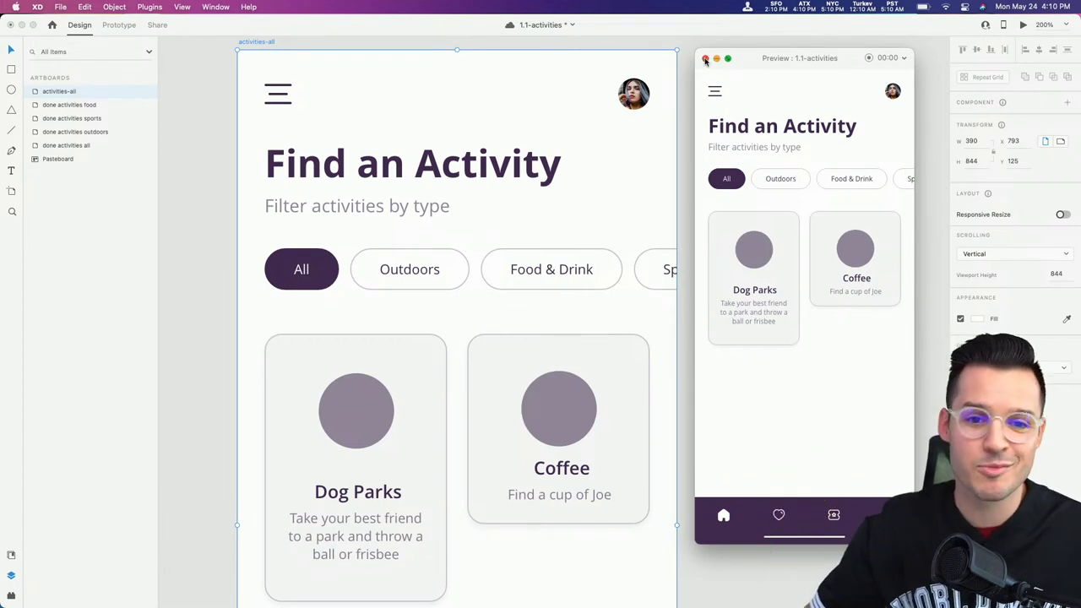
key(super+s)
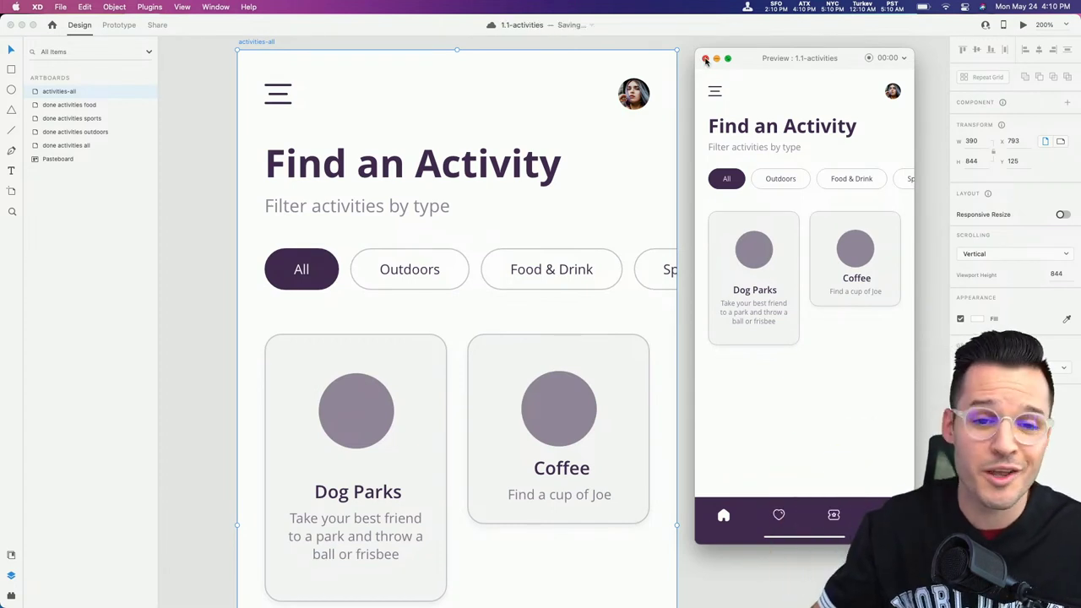
Step: Close the preview window and clear the artboard selection
click(705, 58)
click(772, 209)
scroll(803, 235, down, 1)
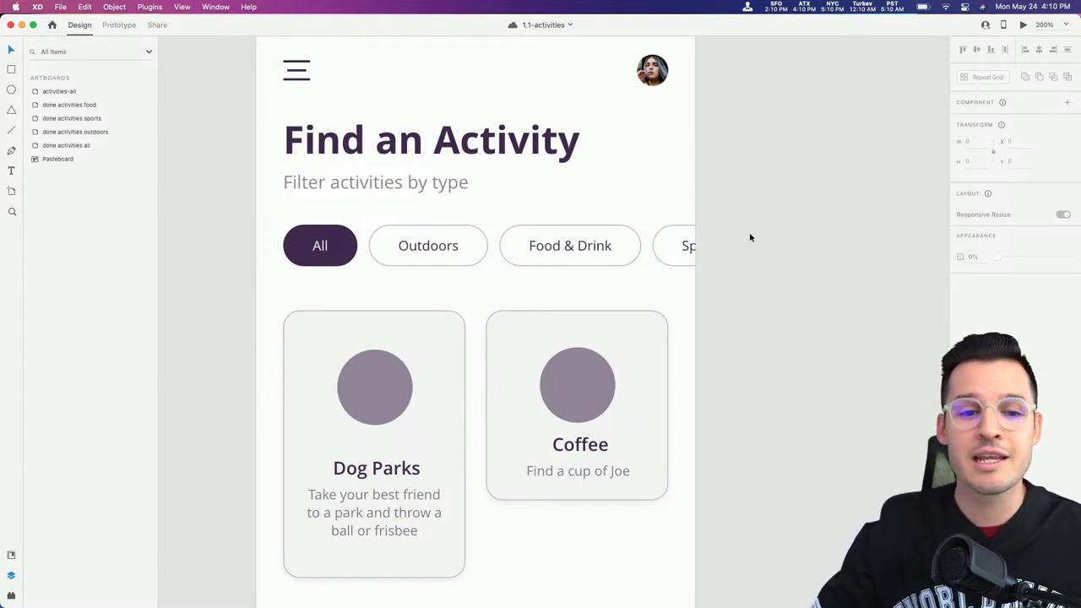
scroll(780, 234, down, 2)
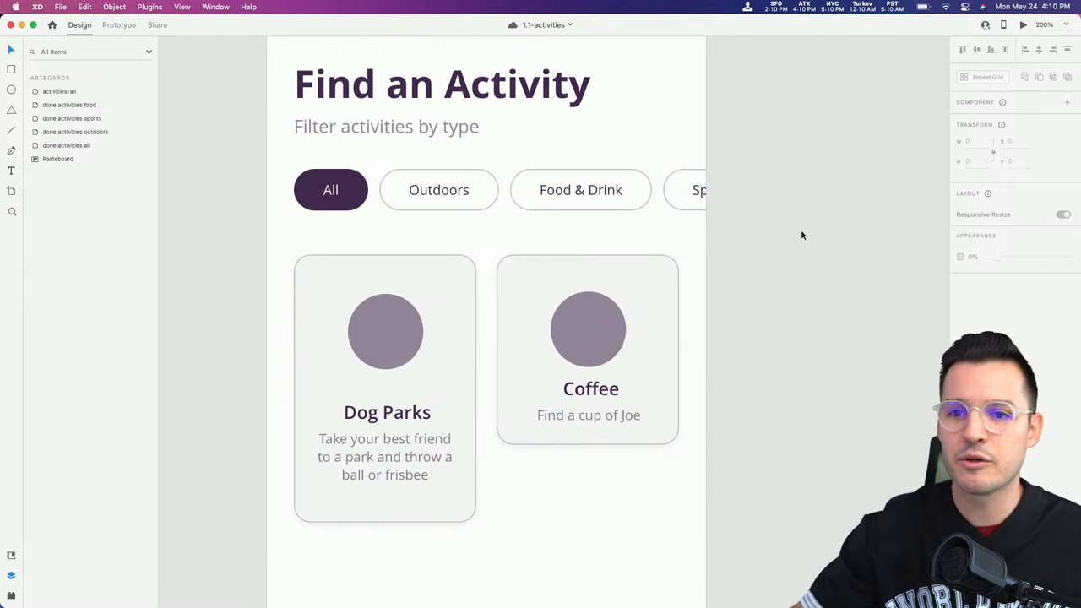
scroll(832, 363, down, 1)
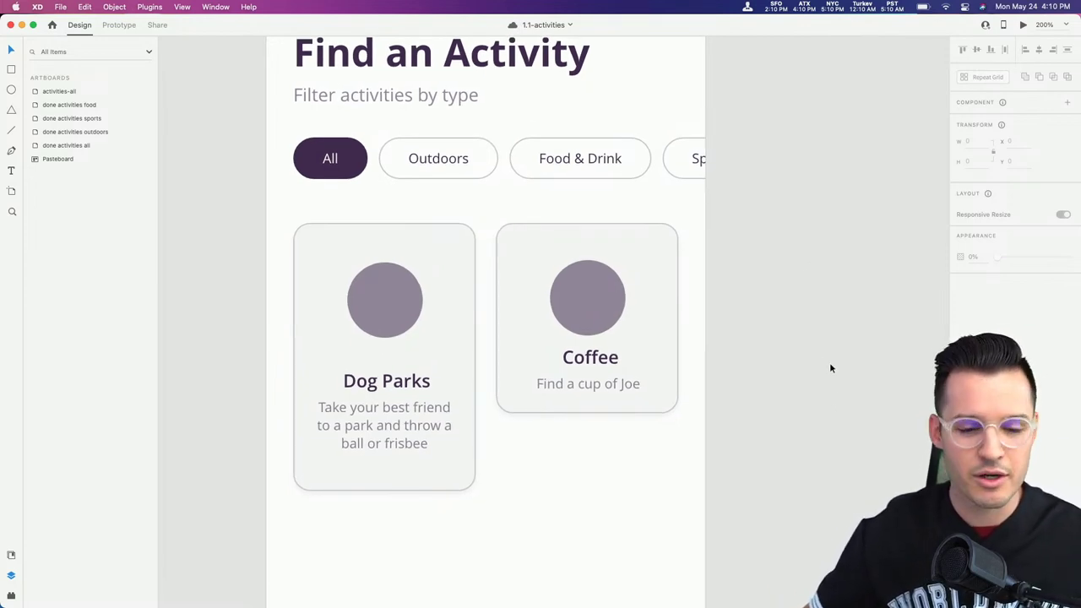
drag(818, 364, 831, 327)
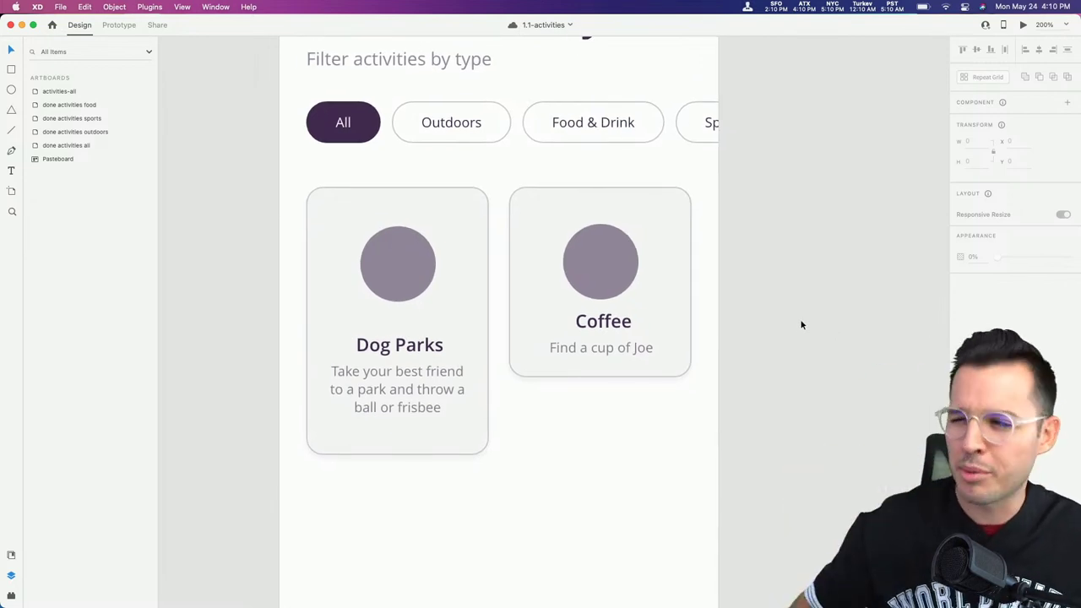
Step: Inspect the two activity cards and their circles, and collapse the layer tree to the card1 and card2 groups inside cards
double_click(339, 261)
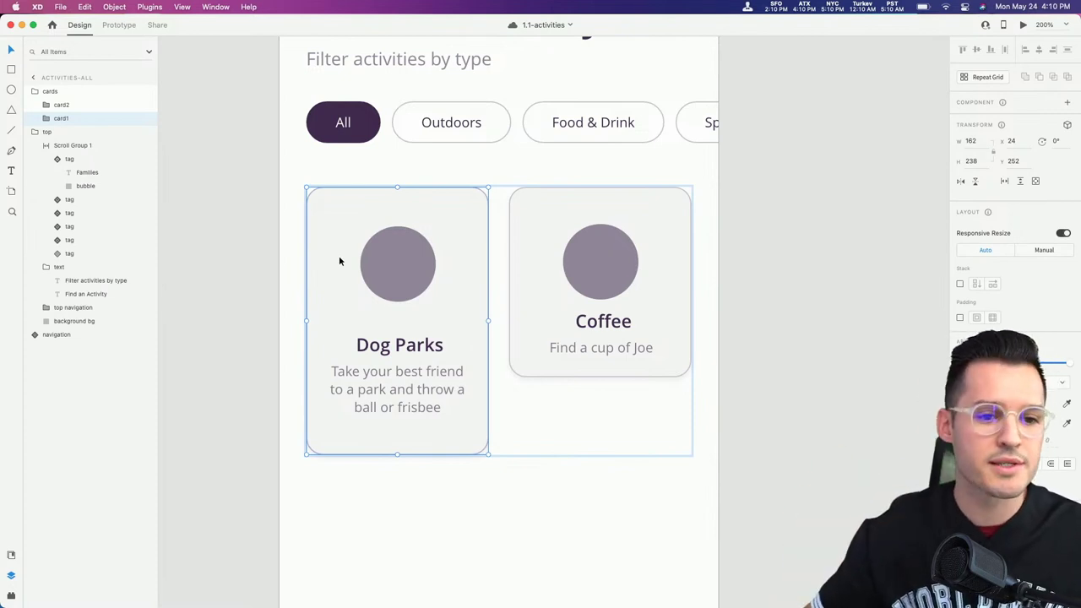
click(375, 264)
double_click(599, 268)
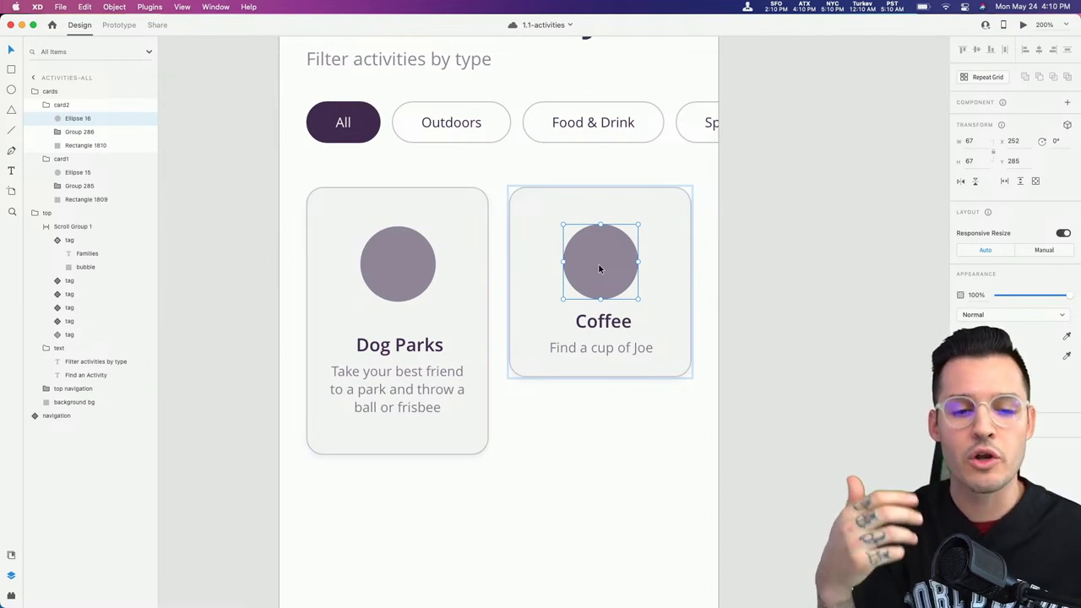
click(395, 292)
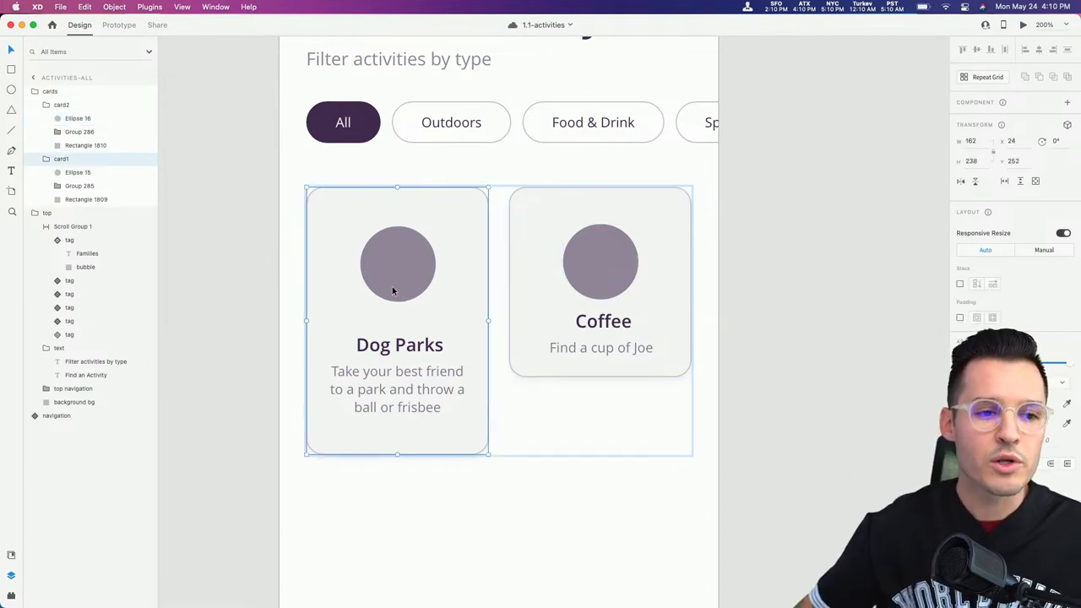
click(46, 159)
click(35, 172)
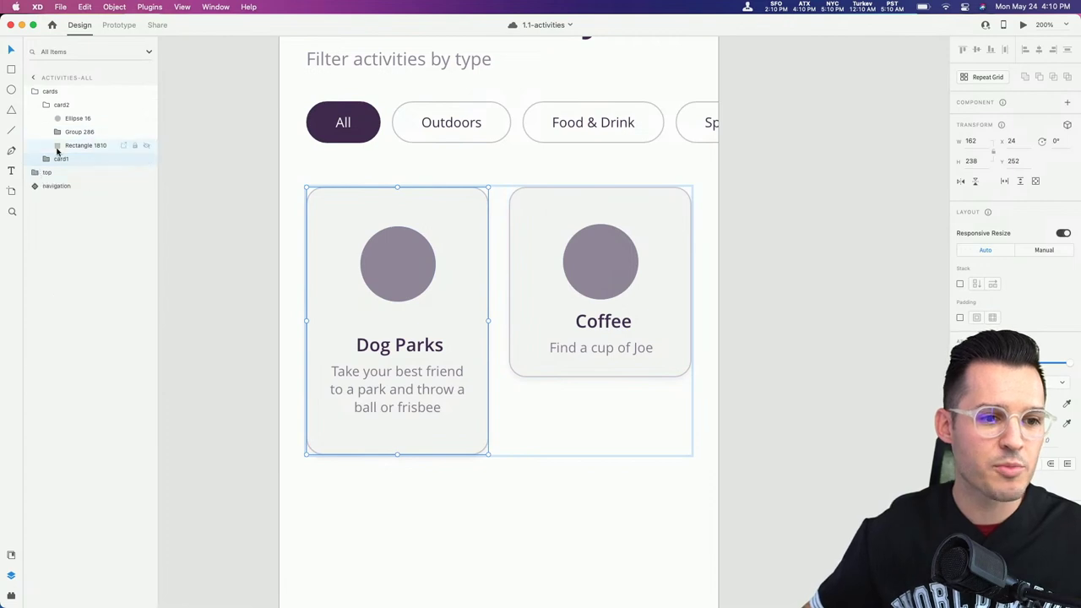
click(46, 105)
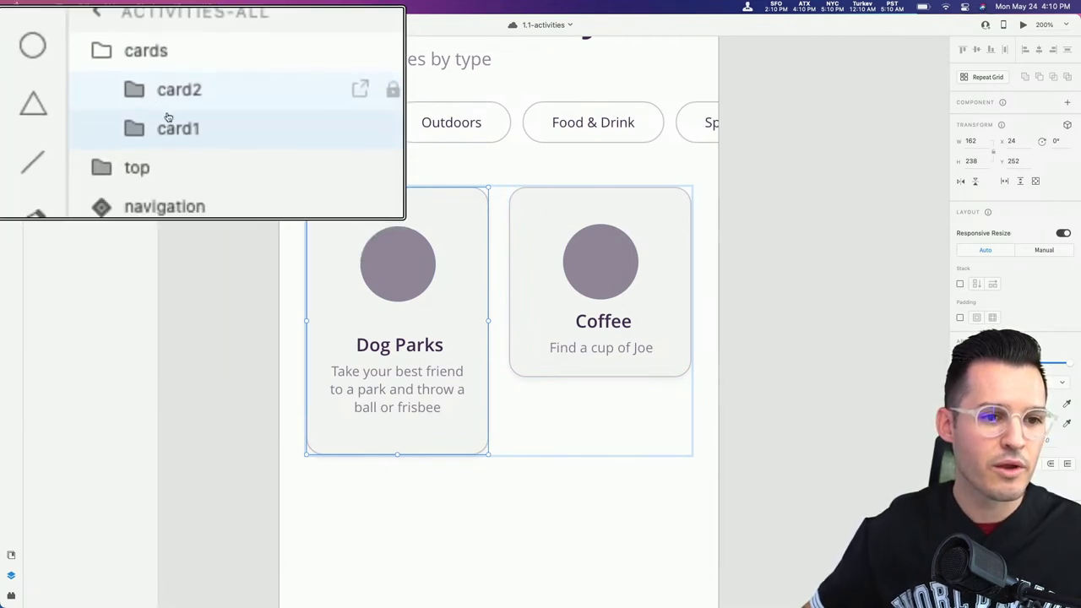
click(64, 104)
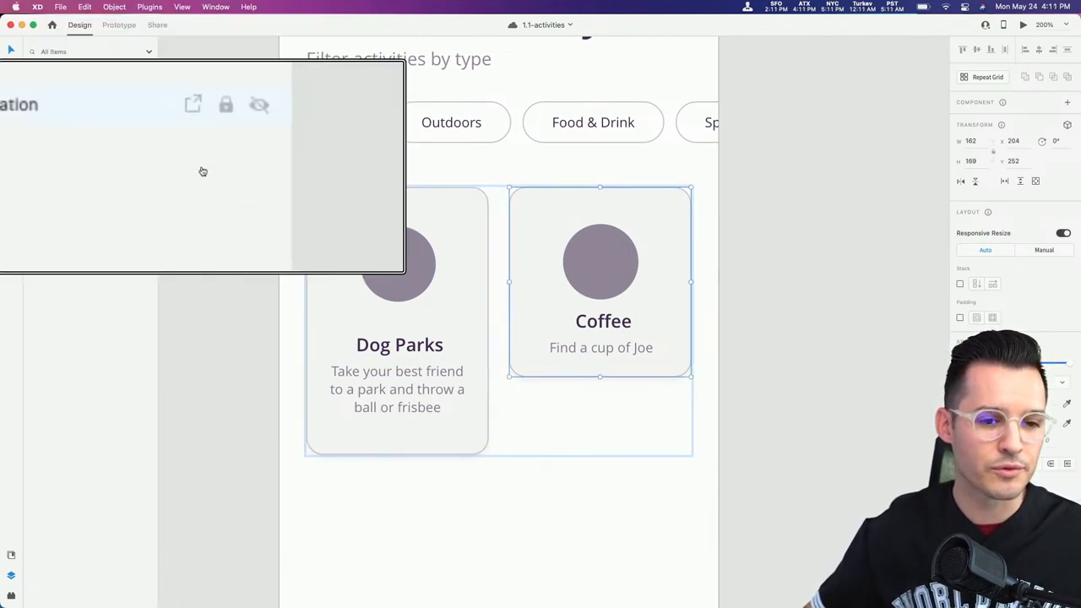
click(68, 120)
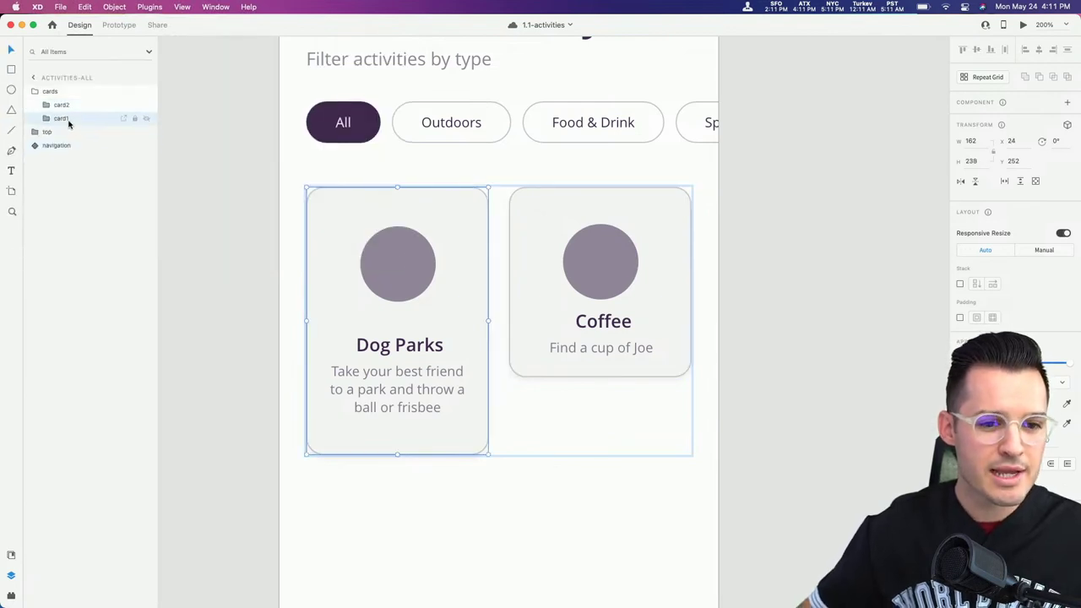
click(60, 94)
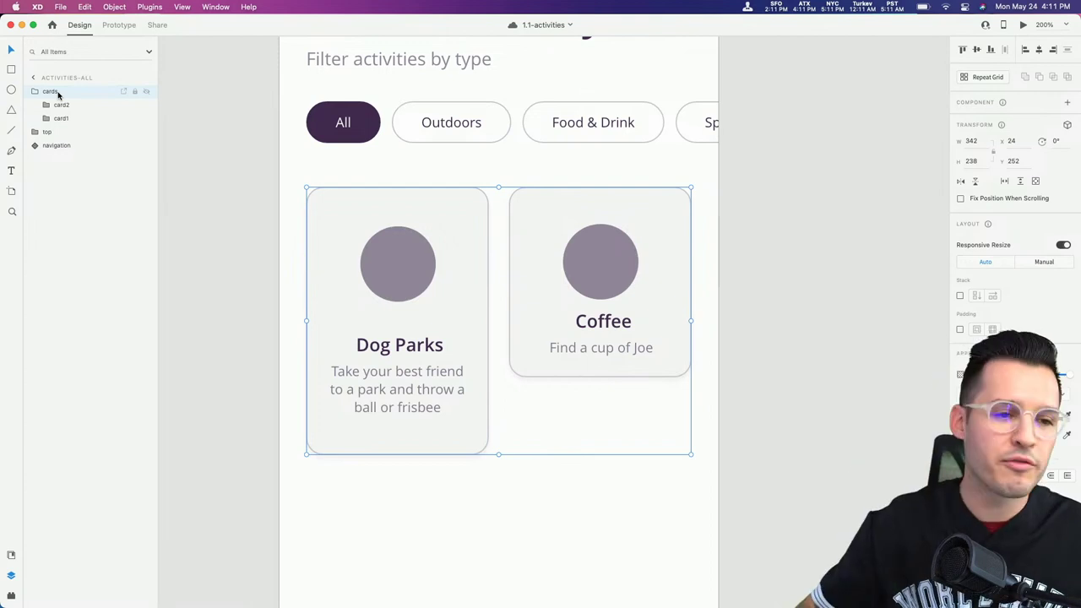
Step: Turn the card1 group into a repeat grid and extend it downwards to a height of 1082
click(69, 121)
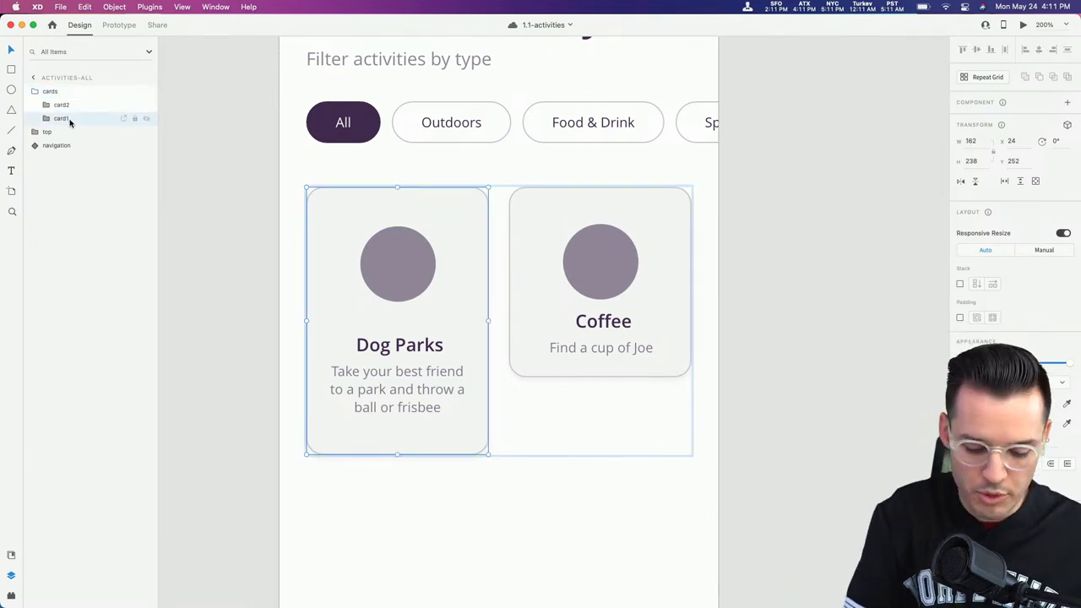
key(super+r)
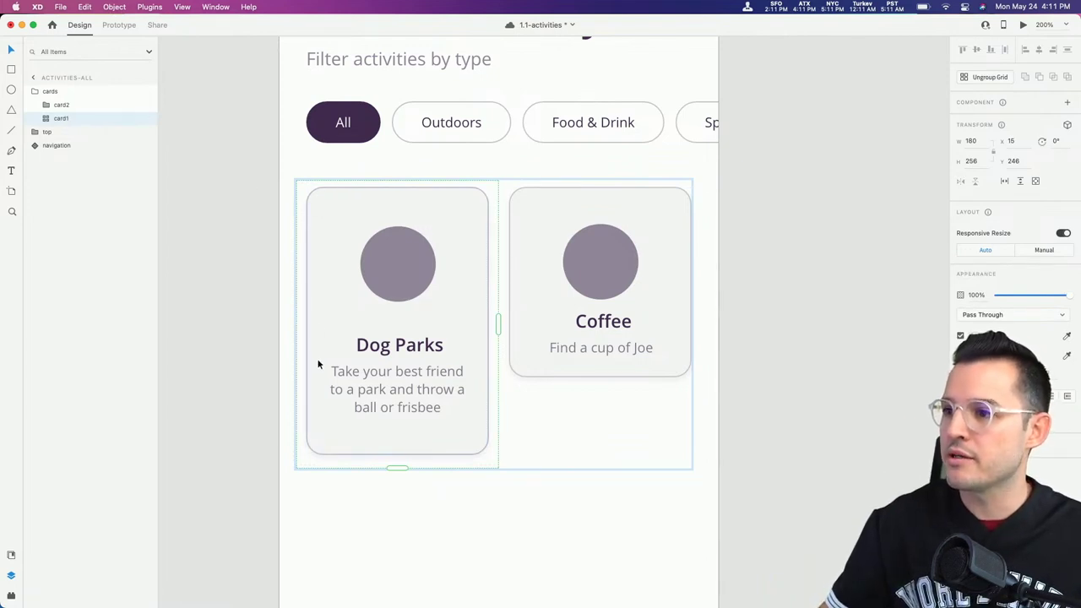
scroll(412, 481, down, 3)
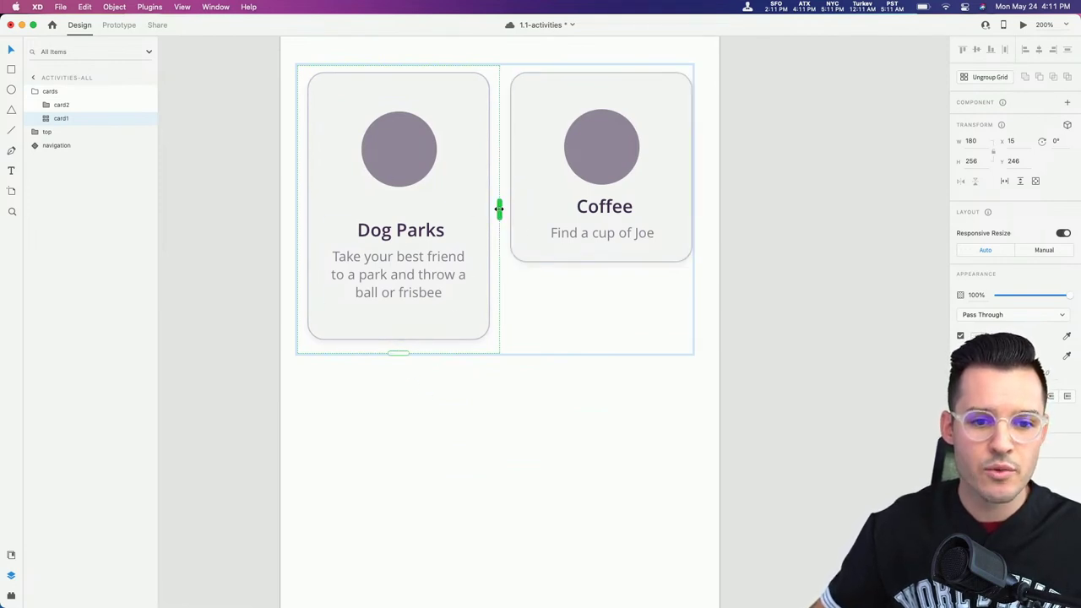
drag(499, 210, 907, 216)
key(super+z)
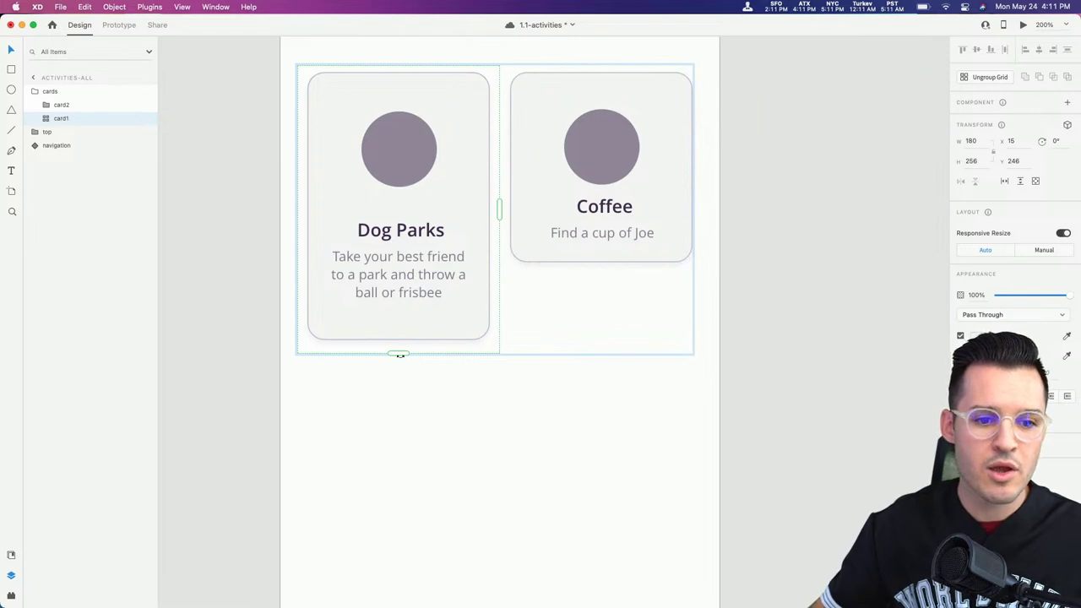
drag(398, 354, 471, 534)
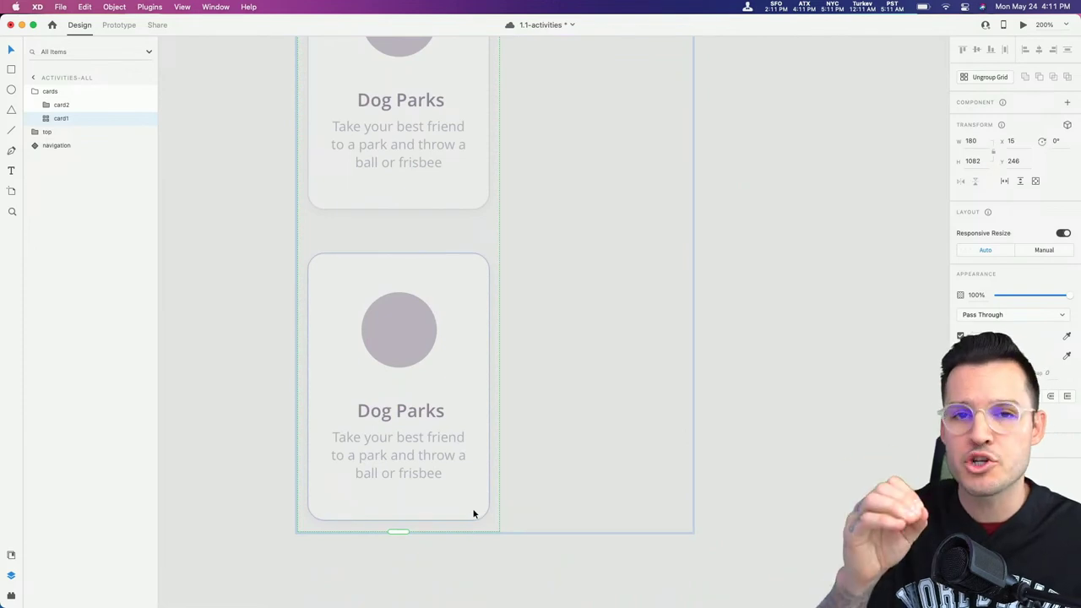
Step: Tighten the vertical gap between the repeated Dog Parks cards so that the grid is 1052 tall
scroll(397, 389, up, 10)
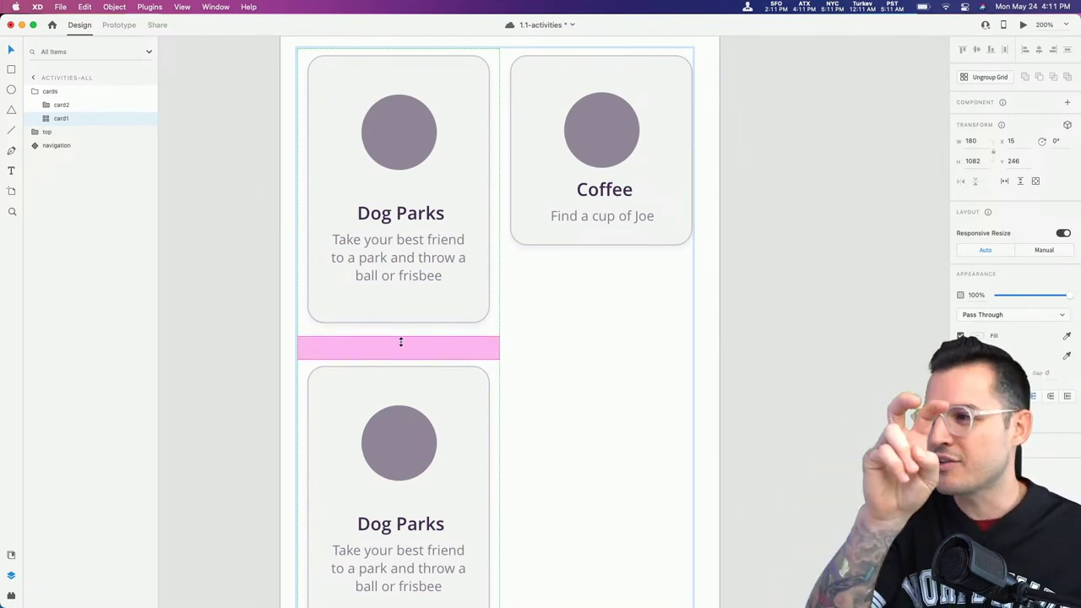
scroll(401, 344, down, 2)
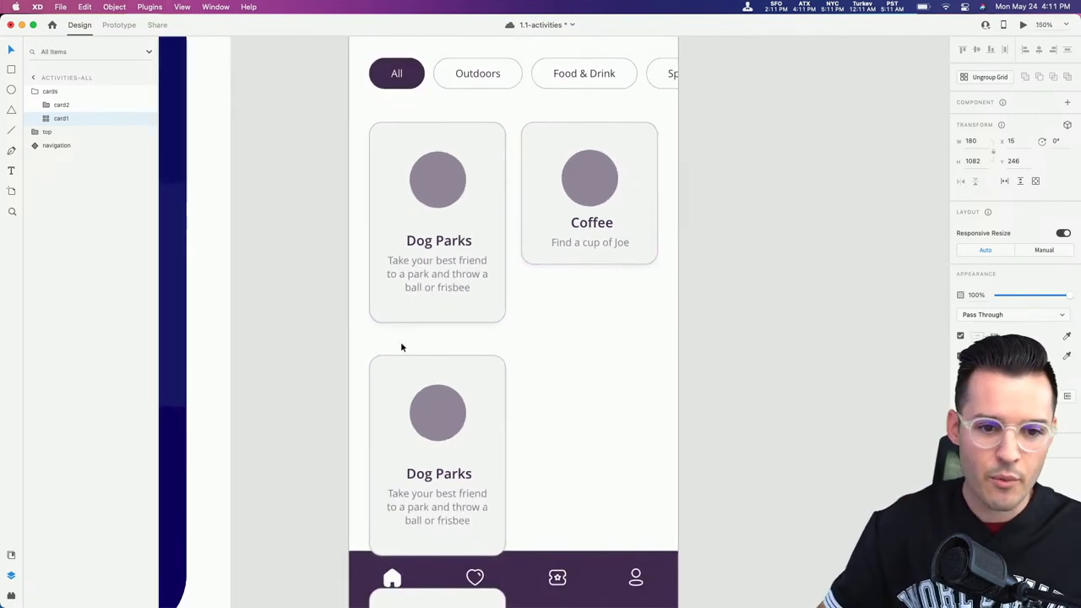
drag(414, 341, 445, 281)
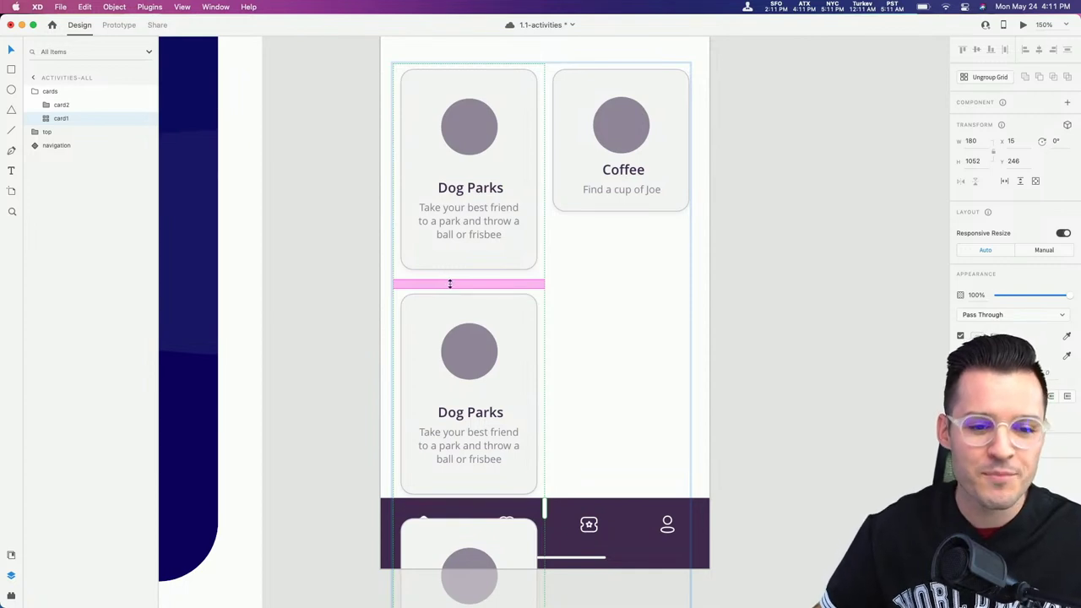
Step: Shift the first card's circle sideways to X 40, and realign it to the card's horizontal centre at X 72
double_click(467, 122)
drag(467, 121, 436, 127)
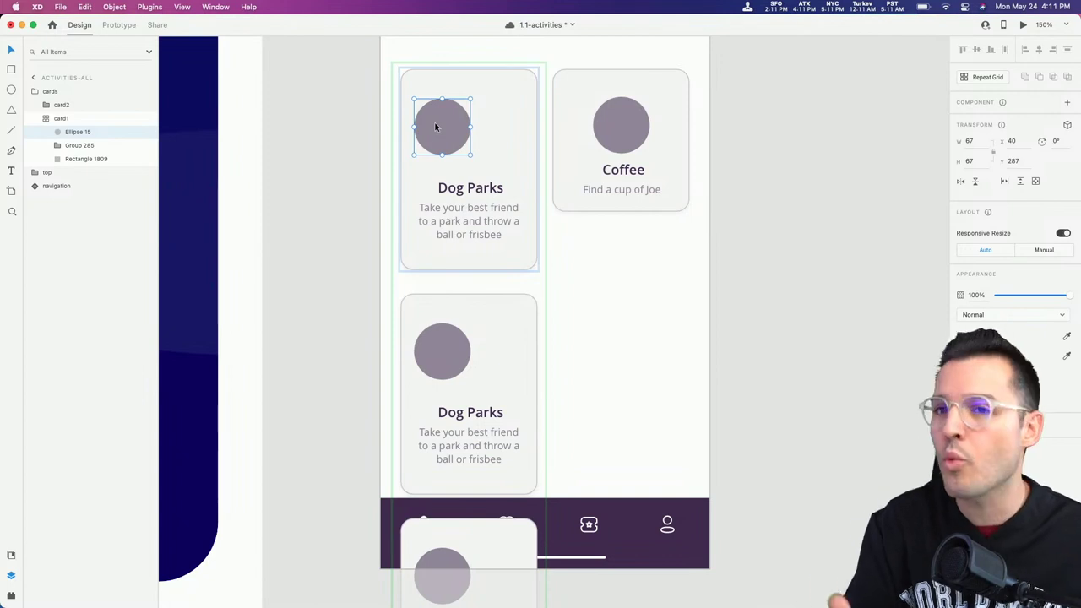
key(shift+c)
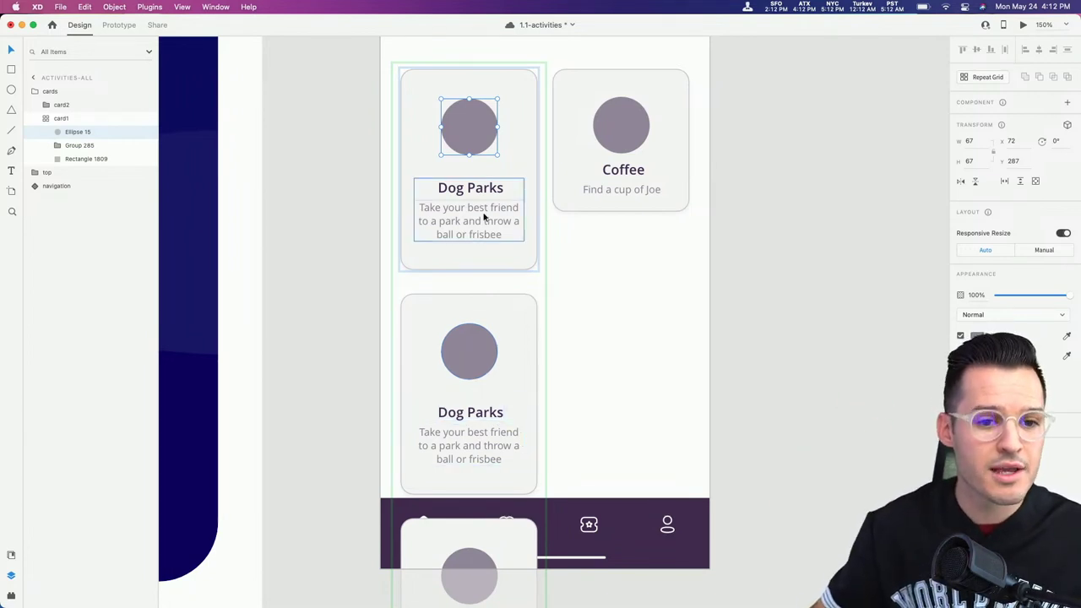
Step: Replace the title of the second card in the repeat grid with alskjdlksajdkla
double_click(473, 415)
double_click(473, 415)
text(alskjdlksajdkla)
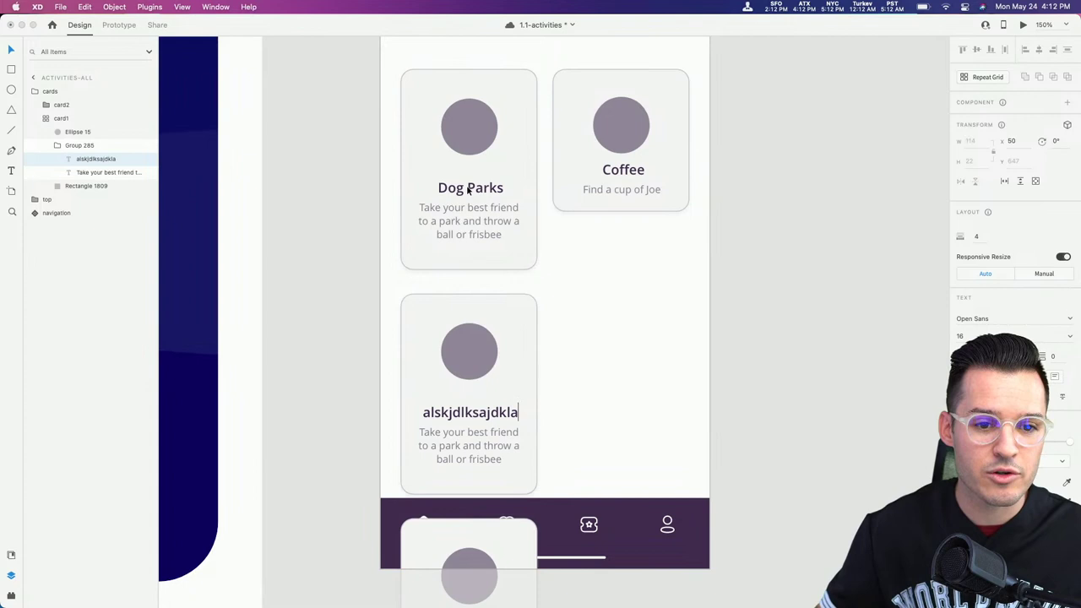
key(Escape)
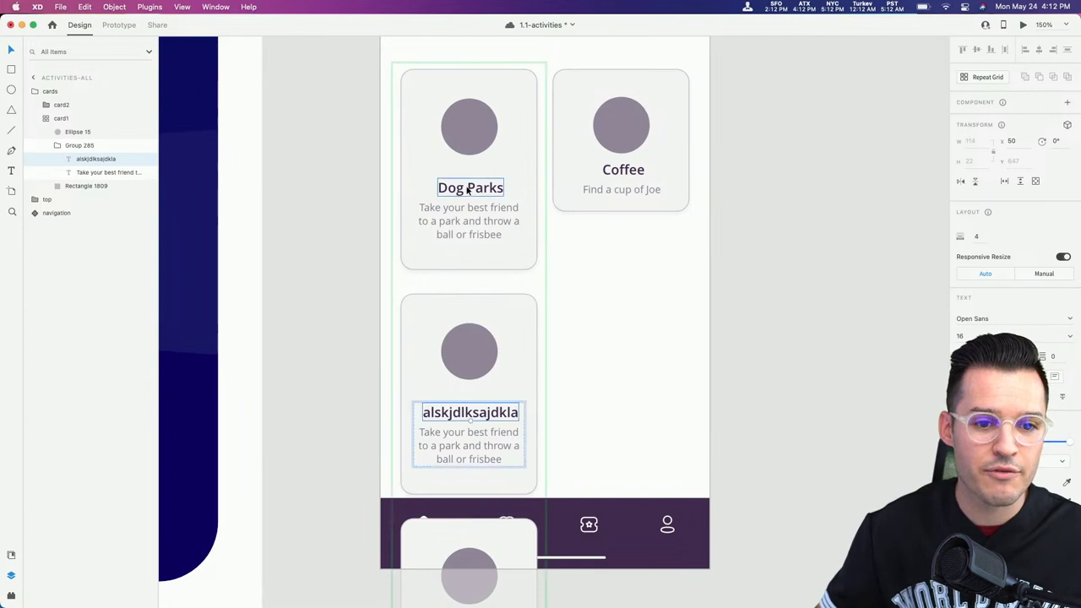
Step: Change the title of the first card in the repeat grid to Cat Parks
click(460, 190)
click(460, 190)
double_click(460, 190)
double_click(460, 189)
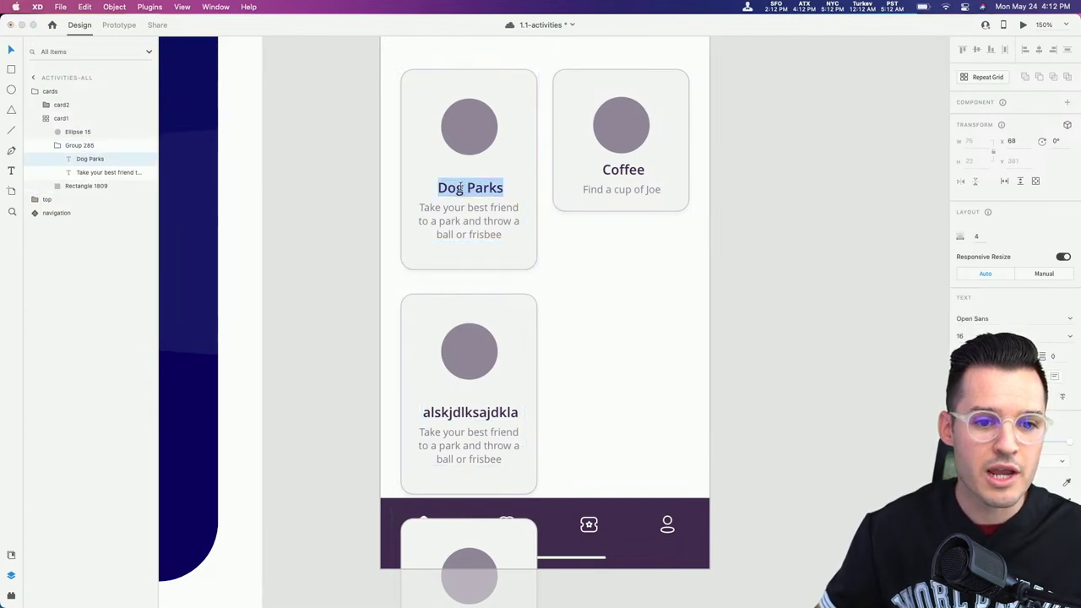
click(460, 189)
double_click(460, 190)
text(Cat)
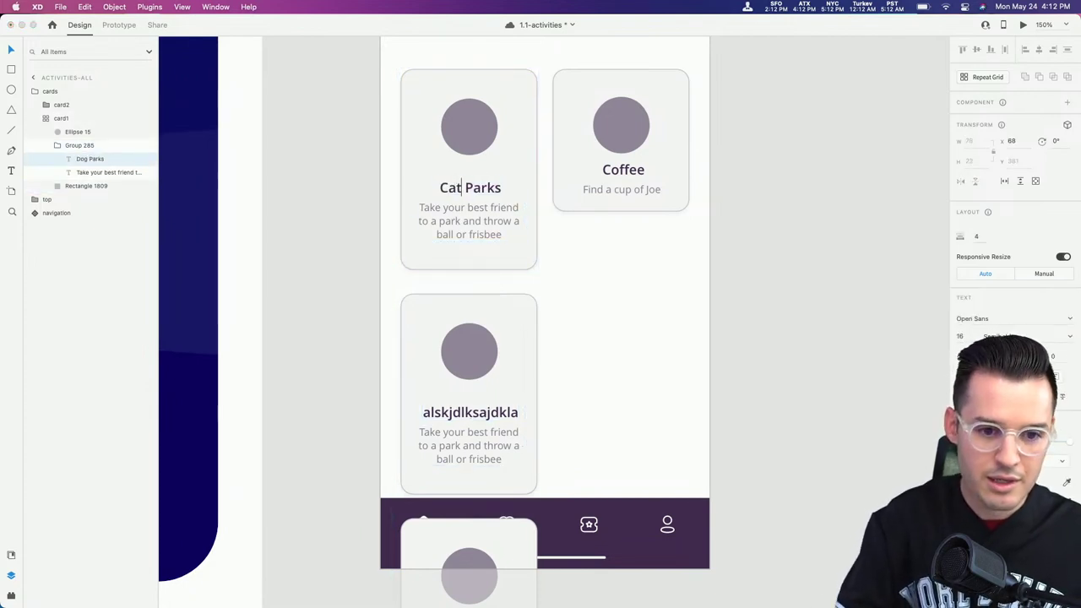
Step: Resize the circle in the first repeated card to 69 by 69 and change its fill to dark purple
scroll(661, 318, down, 5)
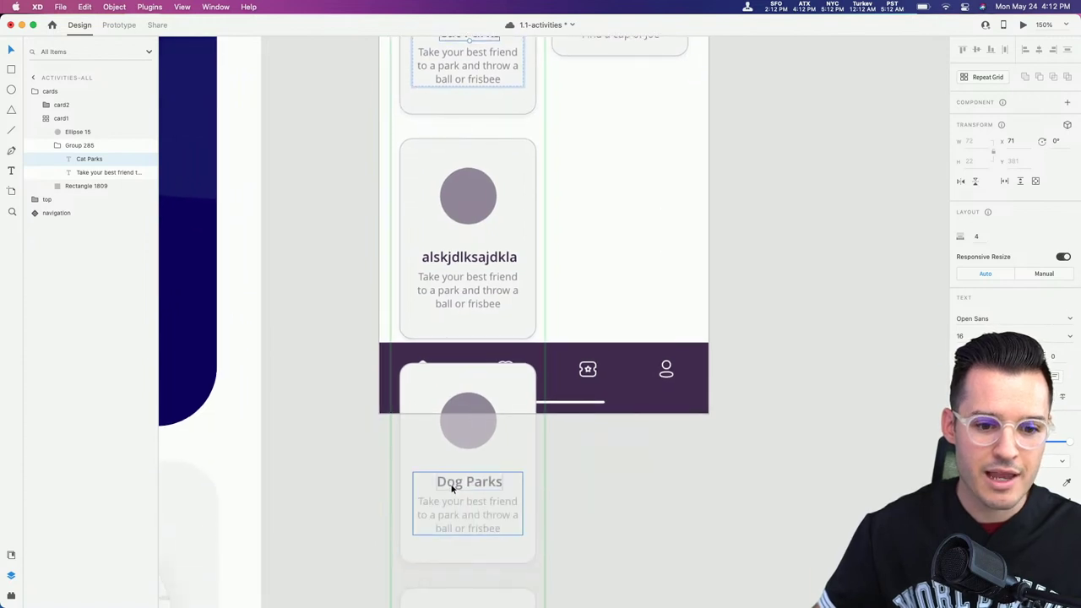
scroll(455, 464, up, 1)
scroll(454, 460, up, 5)
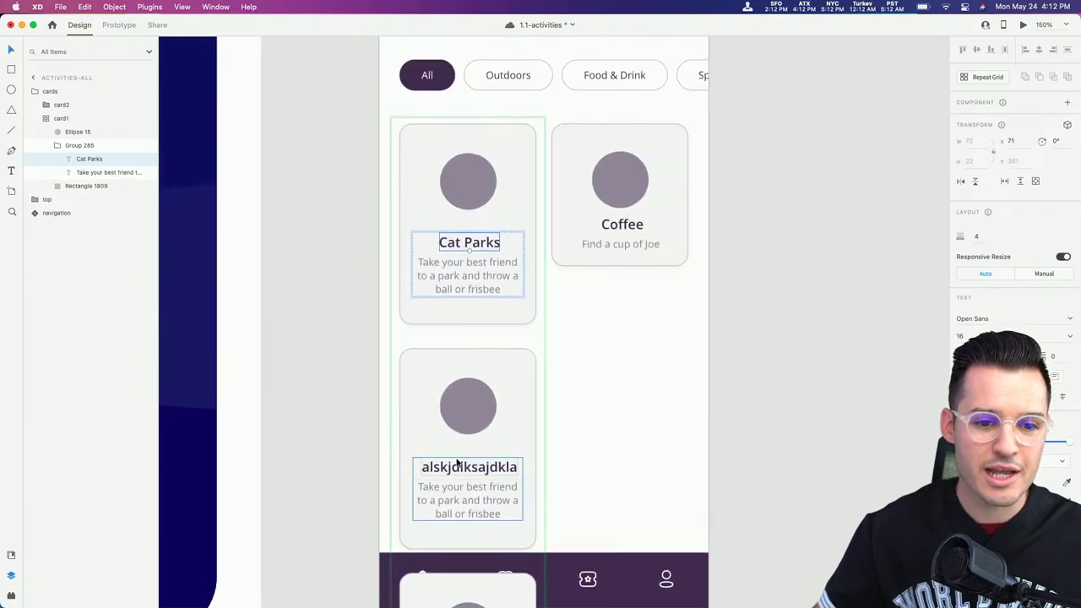
click(466, 172)
drag(496, 152, 504, 144)
key(super+z)
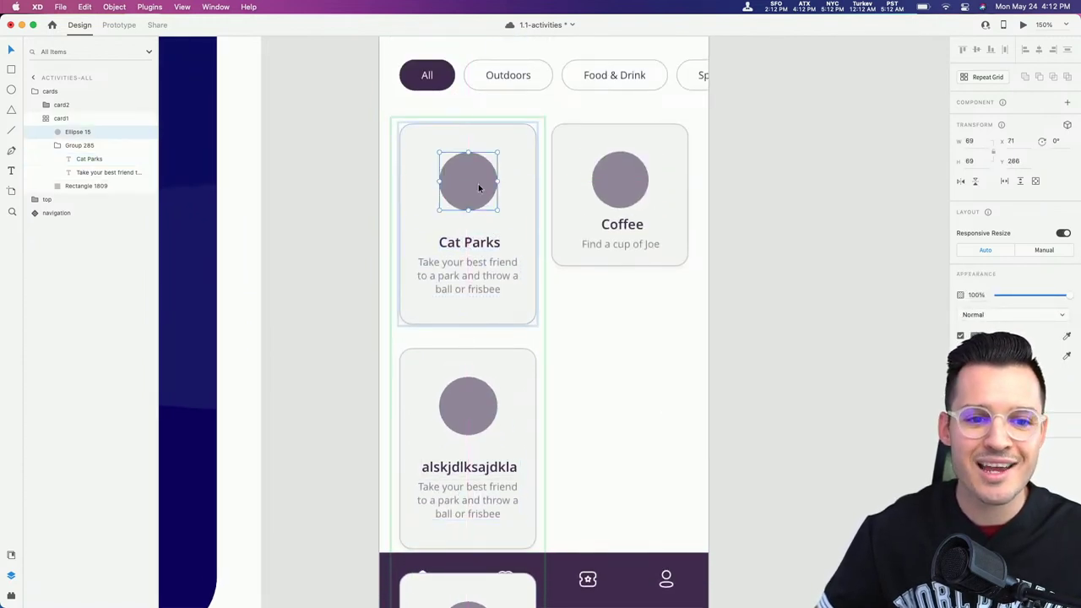
click(979, 336)
drag(862, 338, 903, 323)
click(740, 186)
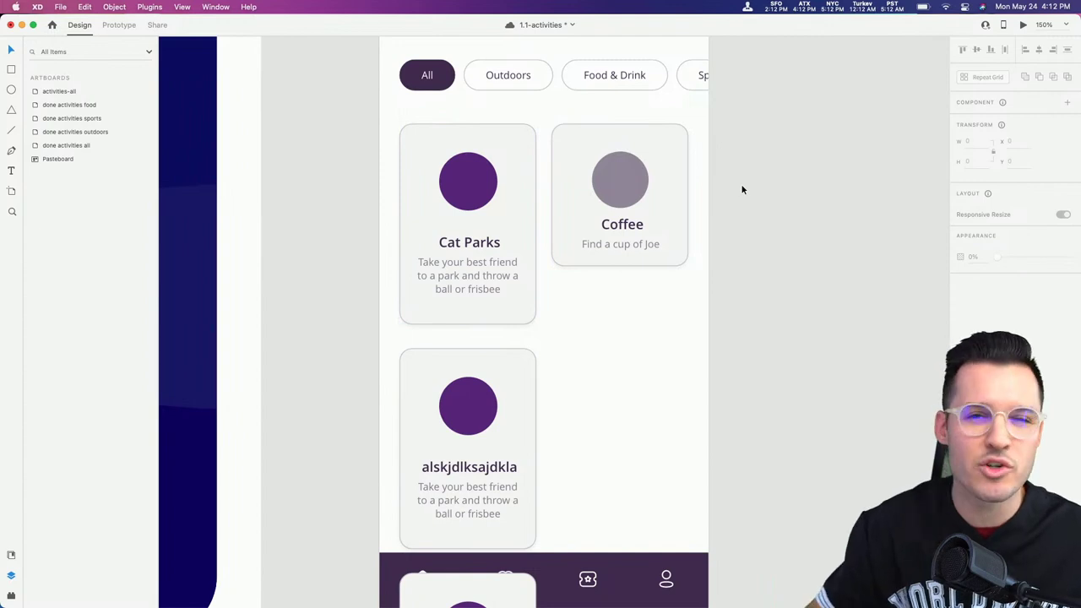
Step: Examine the card1 repeat grid, the background rectangle of its second card, and the enclosing cards group
scroll(746, 253, down, 3)
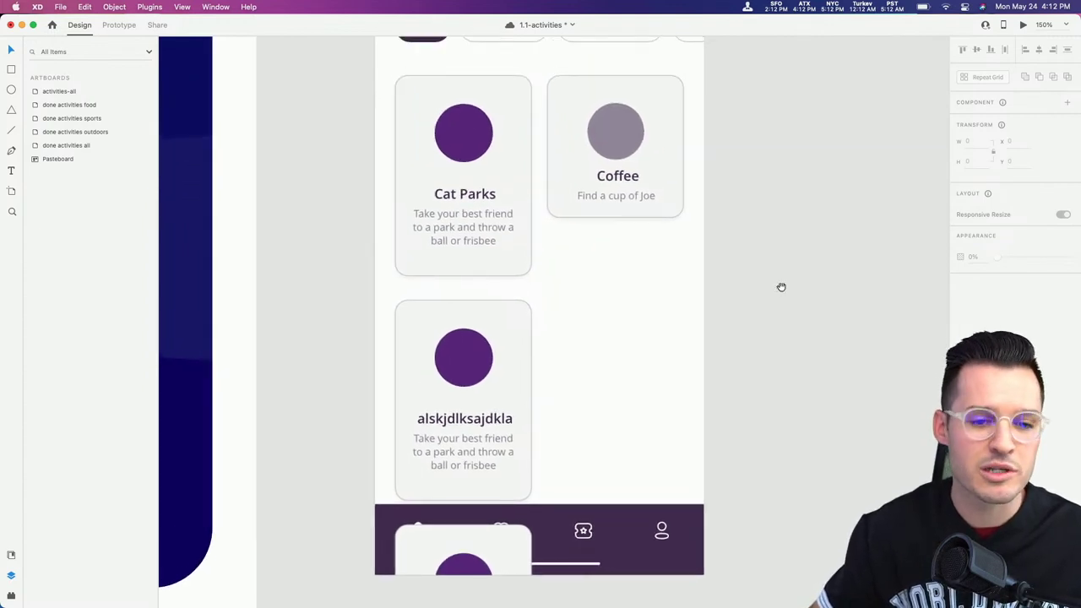
click(497, 274)
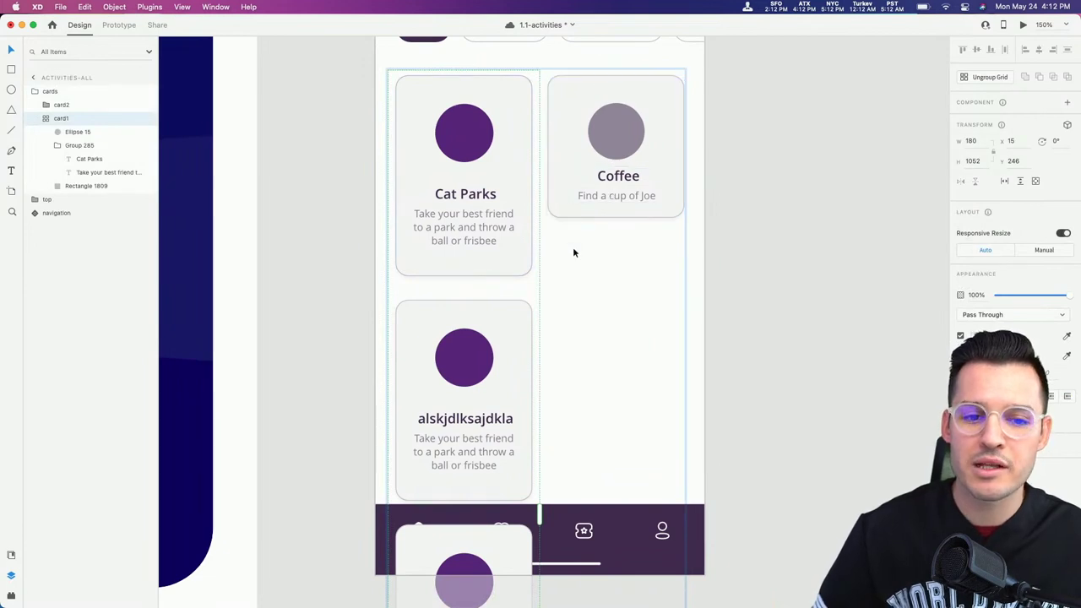
double_click(483, 313)
click(467, 487)
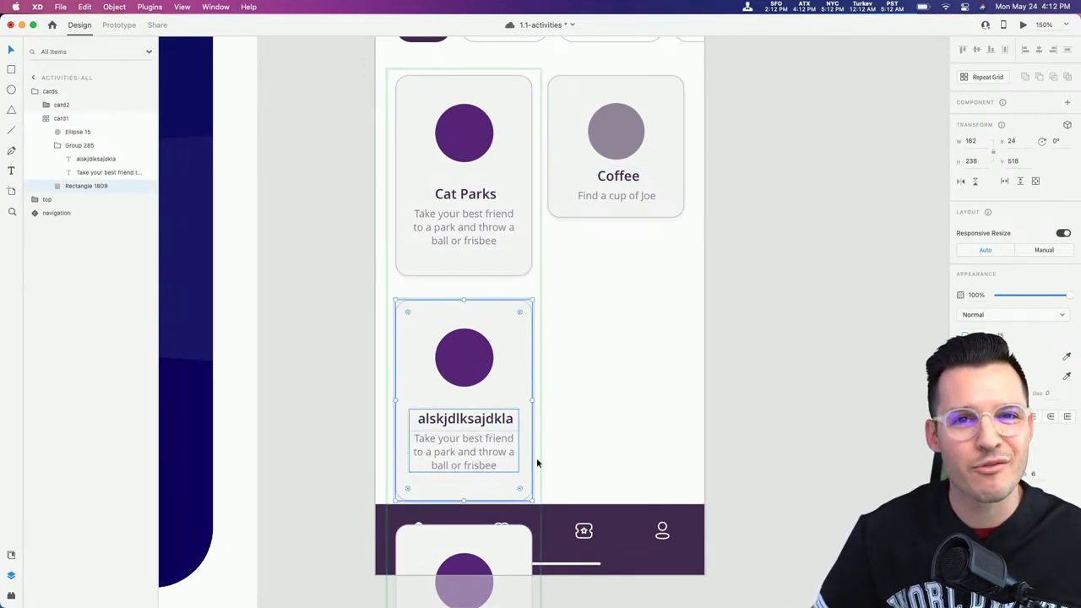
click(817, 284)
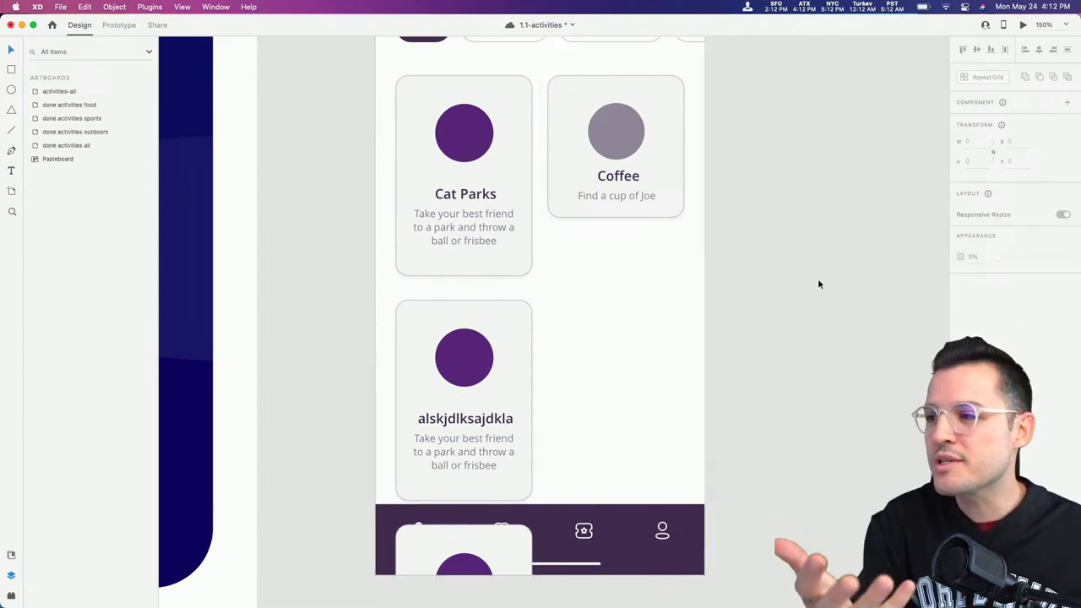
click(487, 231)
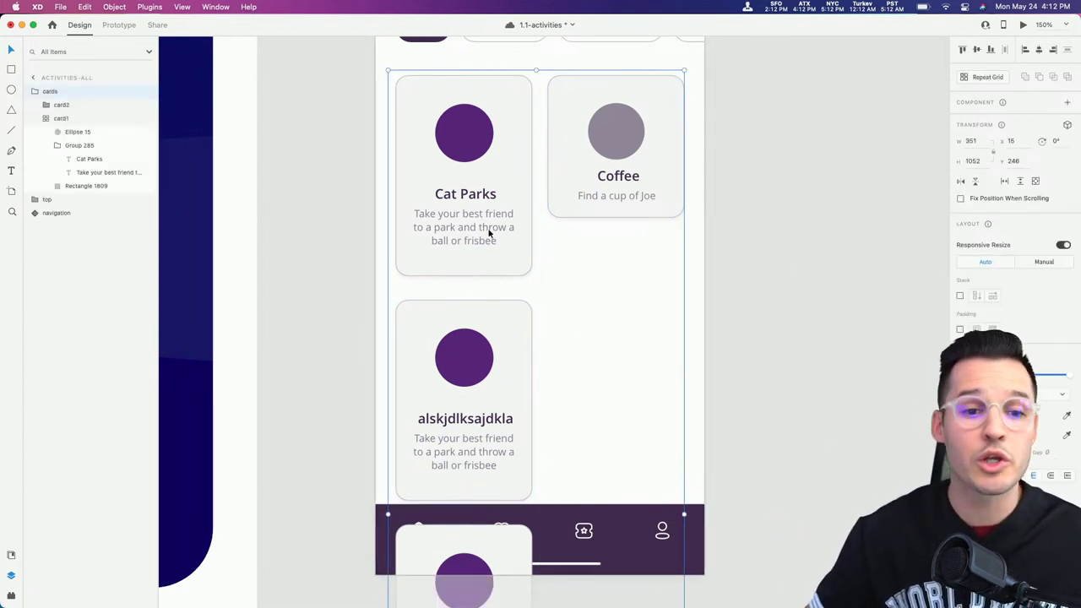
Step: Ungroup the card1 repeat grid and enlarge only the second card's circle to 95 by 95
right_click(447, 163)
click(503, 290)
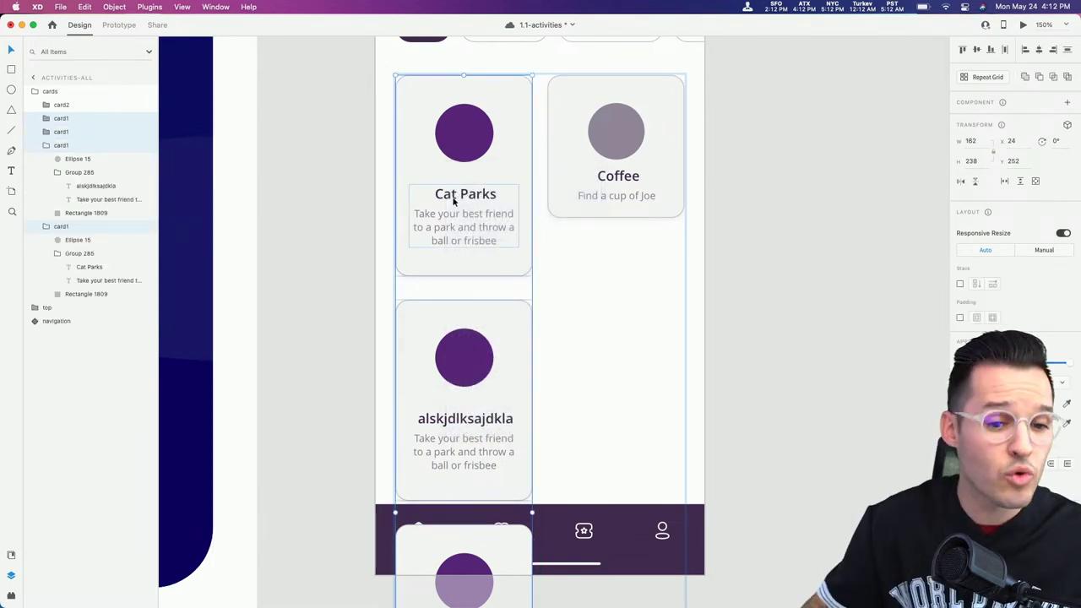
double_click(466, 359)
mouse_move(495, 329)
mouse_down()
mouse_move(512, 309)
mouse_move(505, 320)
mouse_up()
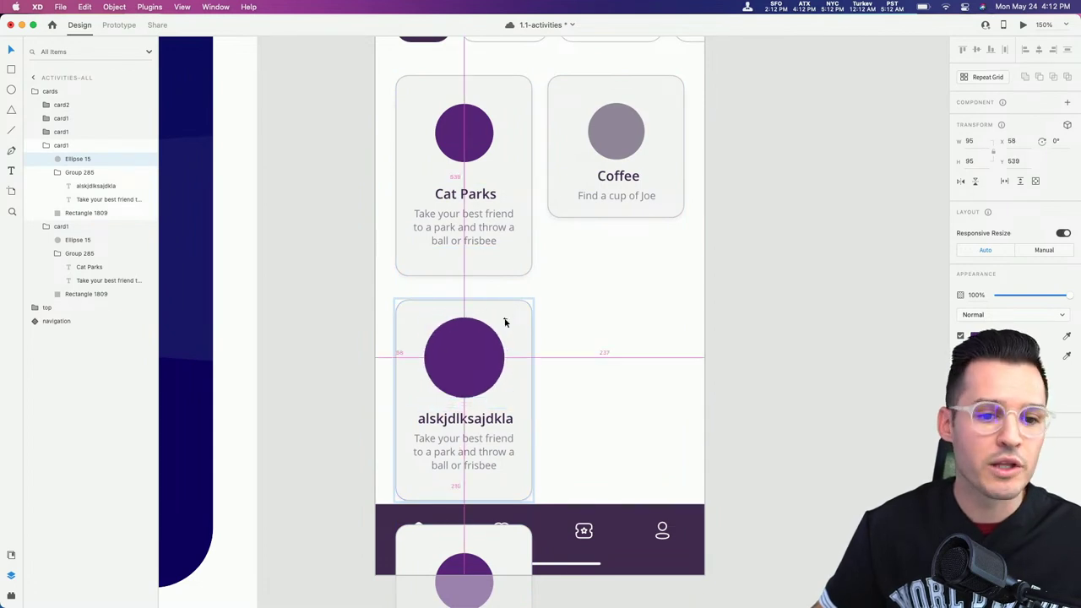
click(491, 420)
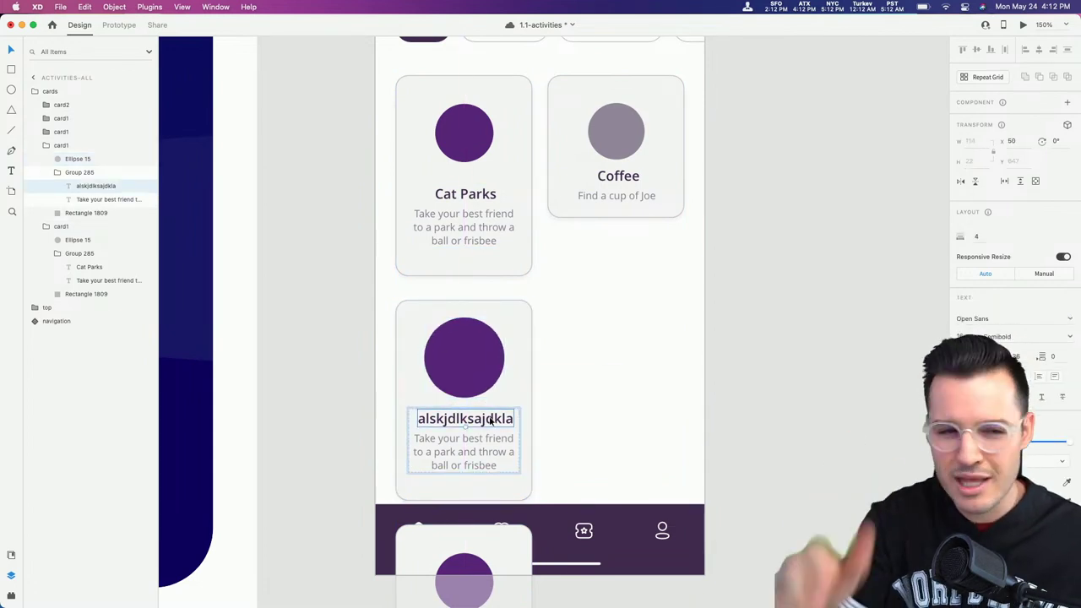
Step: Delete the cards group from the activities-all artboard
click(45, 147)
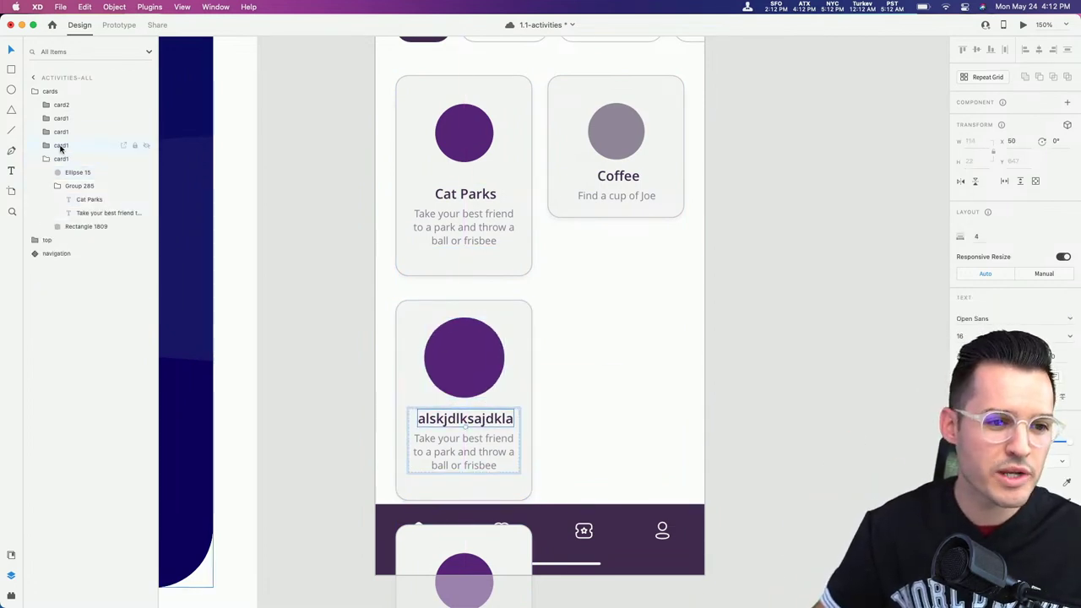
click(60, 92)
key(Delete)
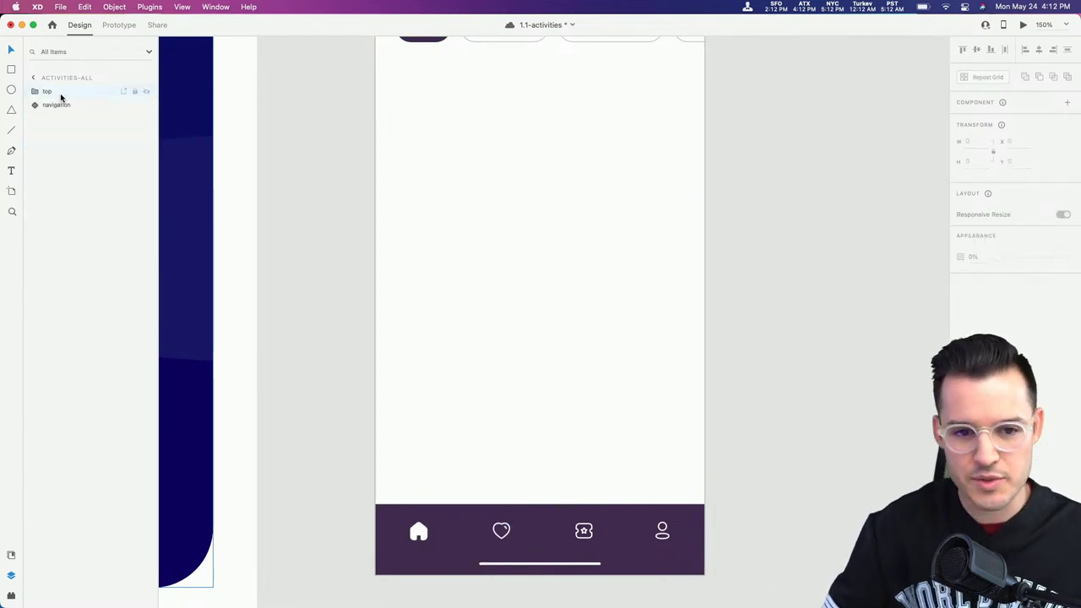
click(750, 222)
key(super+minus)
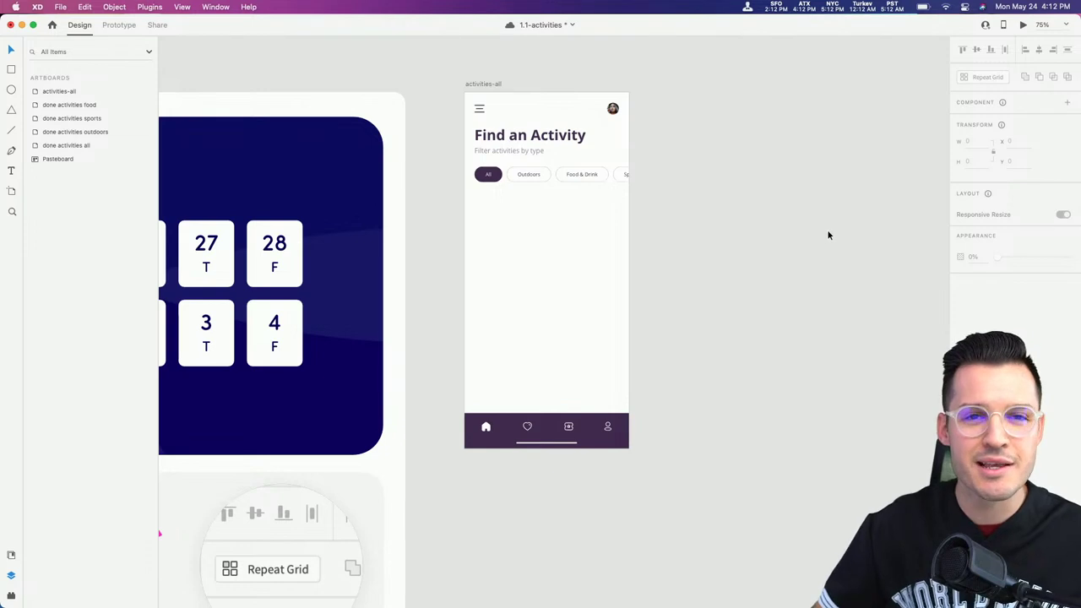
Step: Paste the finished set of illustrated activity cards and place it on the activities-all artboard under the filter tags at X 24
drag(825, 230, 665, 240)
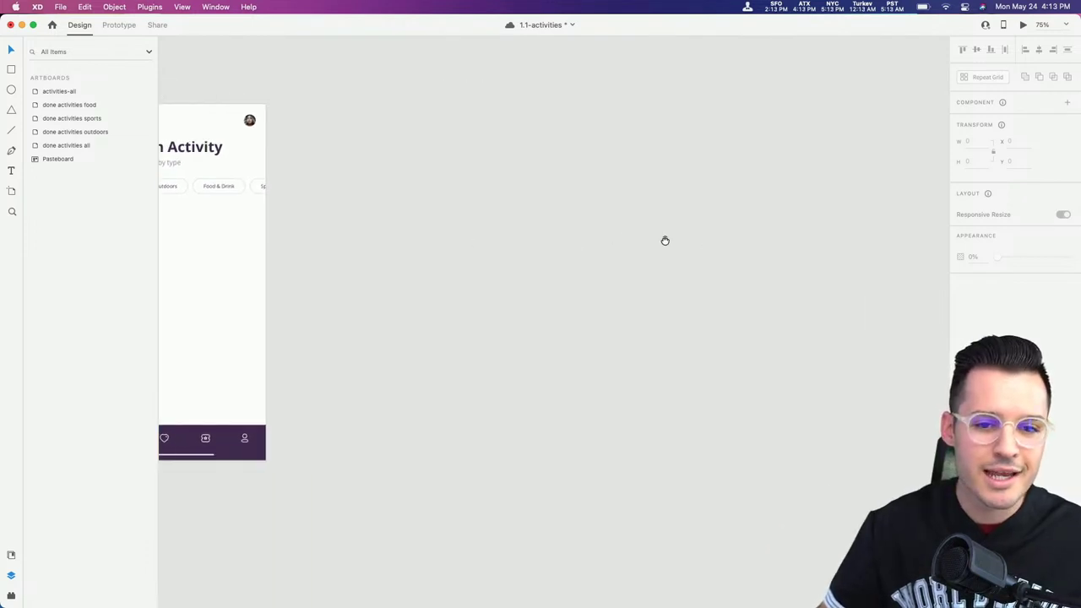
scroll(658, 247, right, 3)
key(super+v)
drag(836, 250, 379, 257)
scroll(684, 257, left, 5)
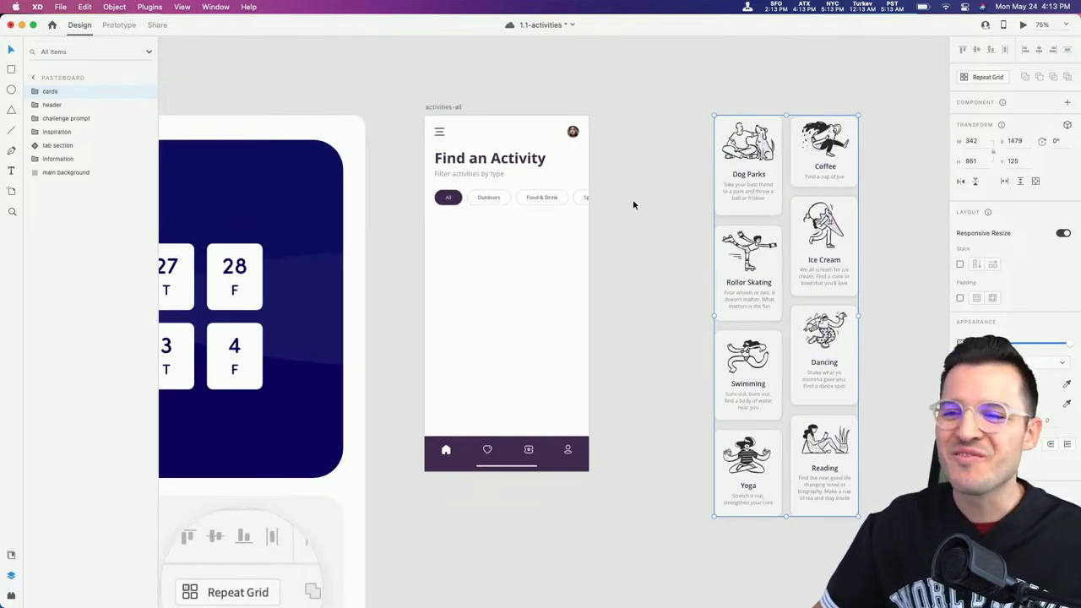
drag(743, 149, 463, 255)
Step: Move the cards group up closer to the filter tags, to Y 228
drag(402, 174, 652, 330)
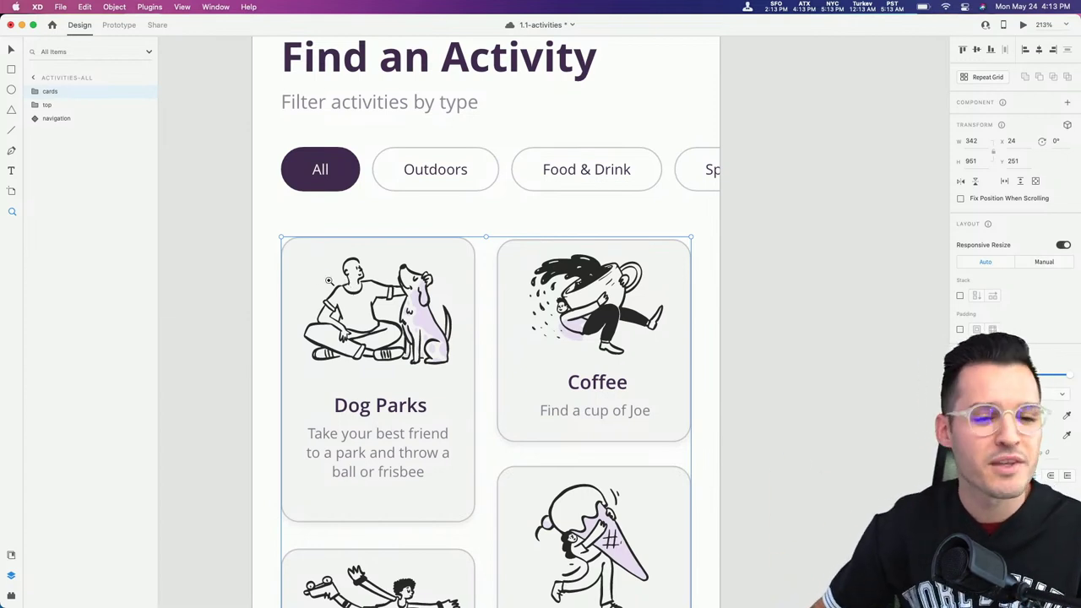
drag(336, 282, 348, 292)
key(super+3)
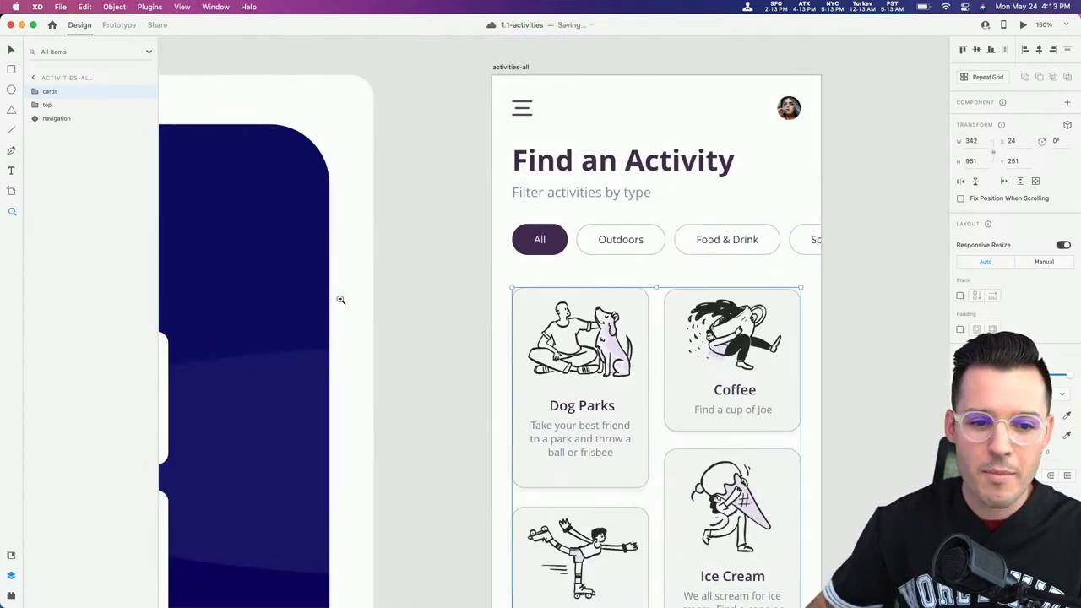
scroll(634, 282, down, 3)
scroll(635, 282, right, 2)
drag(547, 255, 547, 245)
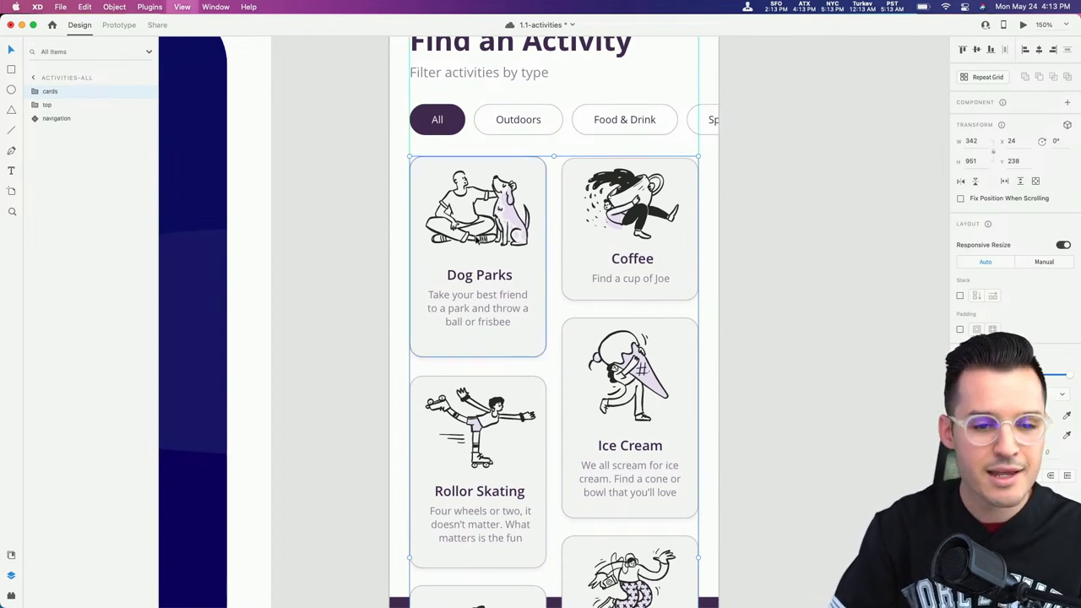
drag(478, 239, 502, 226)
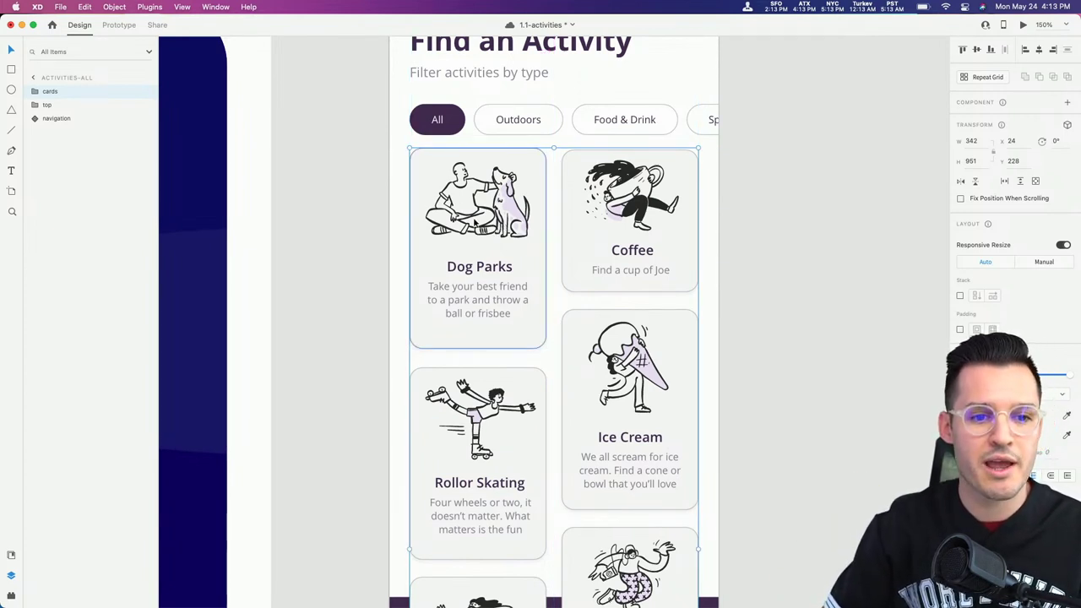
Step: Try to pull a horizontal guide down from the top edge of the activities-all artboard
scroll(550, 273, up, 5)
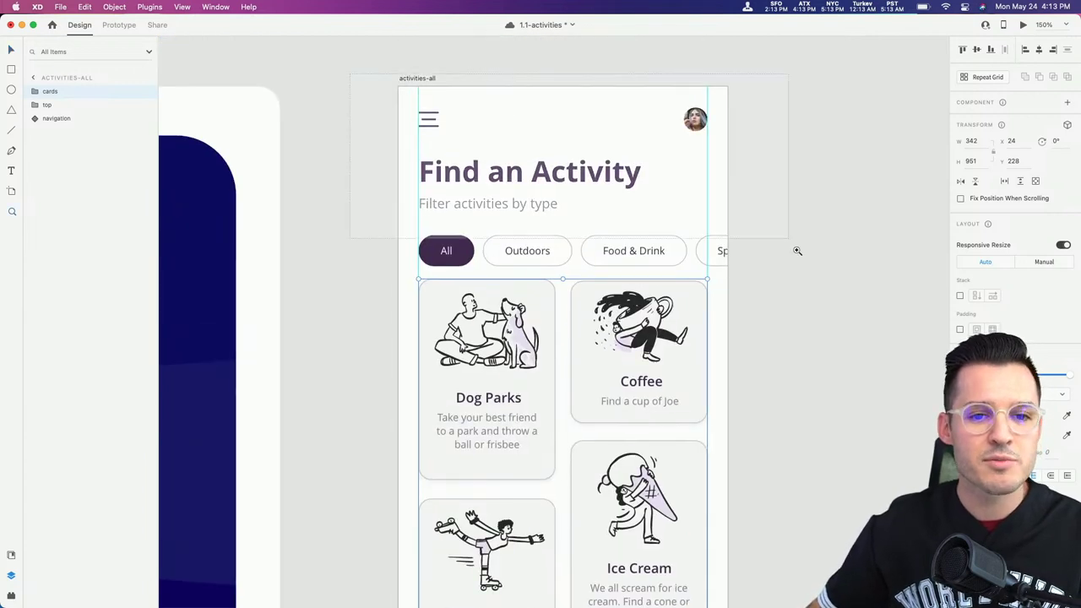
scroll(797, 251, up, 3)
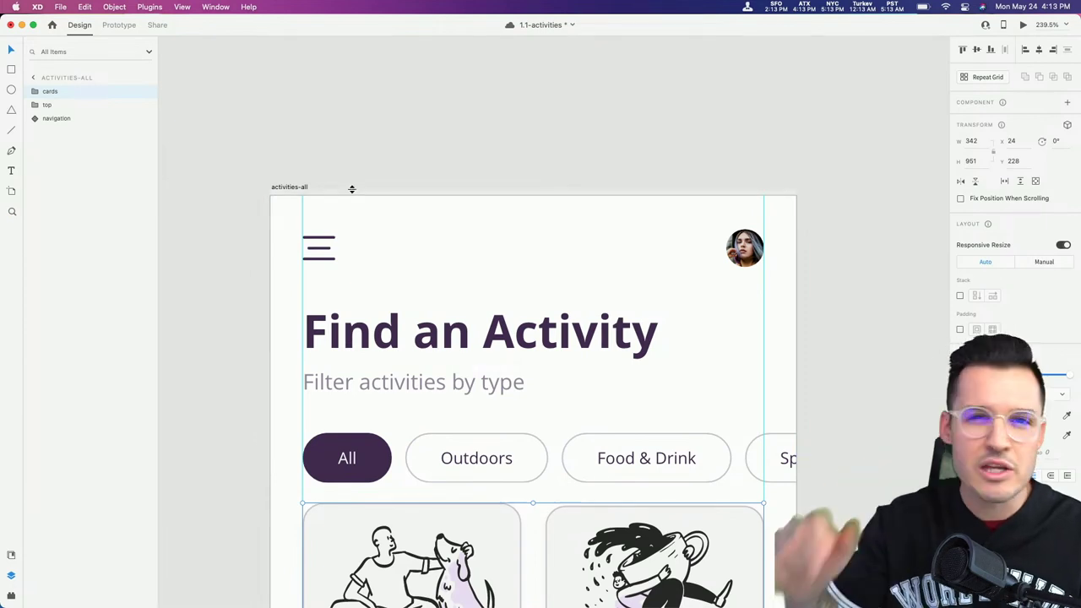
drag(352, 189, 358, 314)
click(358, 314)
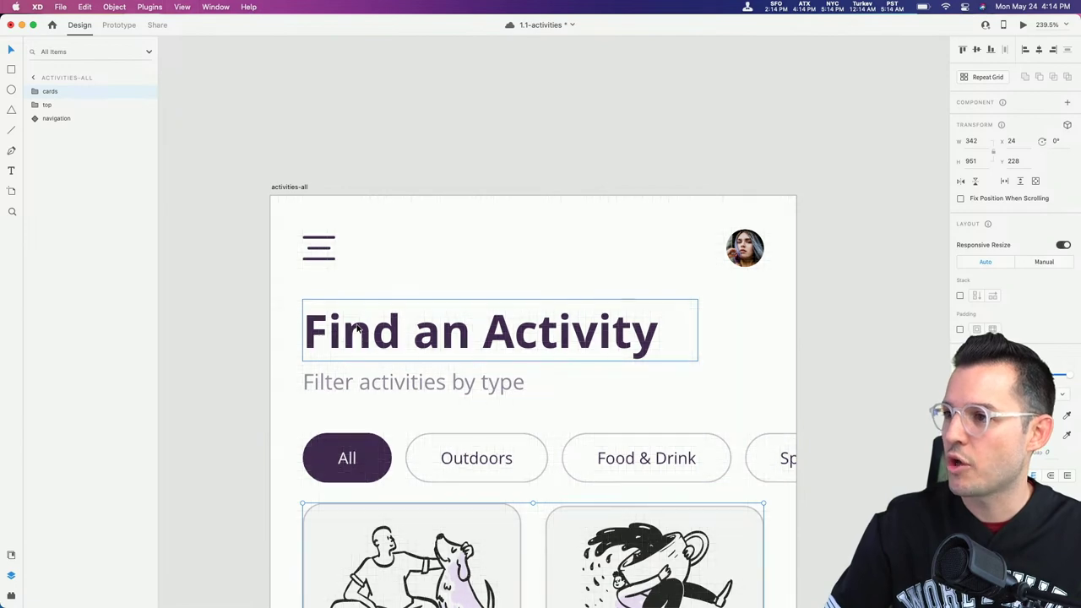
Step: Examine the individual card groups nested inside the cards group, starting from the Dog Parks card
scroll(261, 236, down, 5)
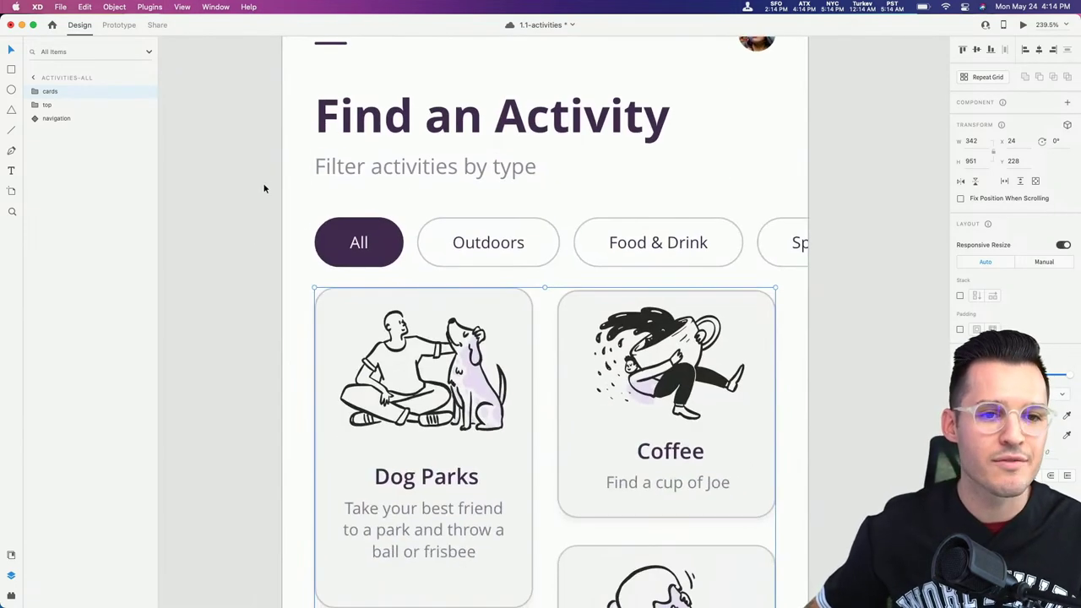
scroll(282, 224, down, 1)
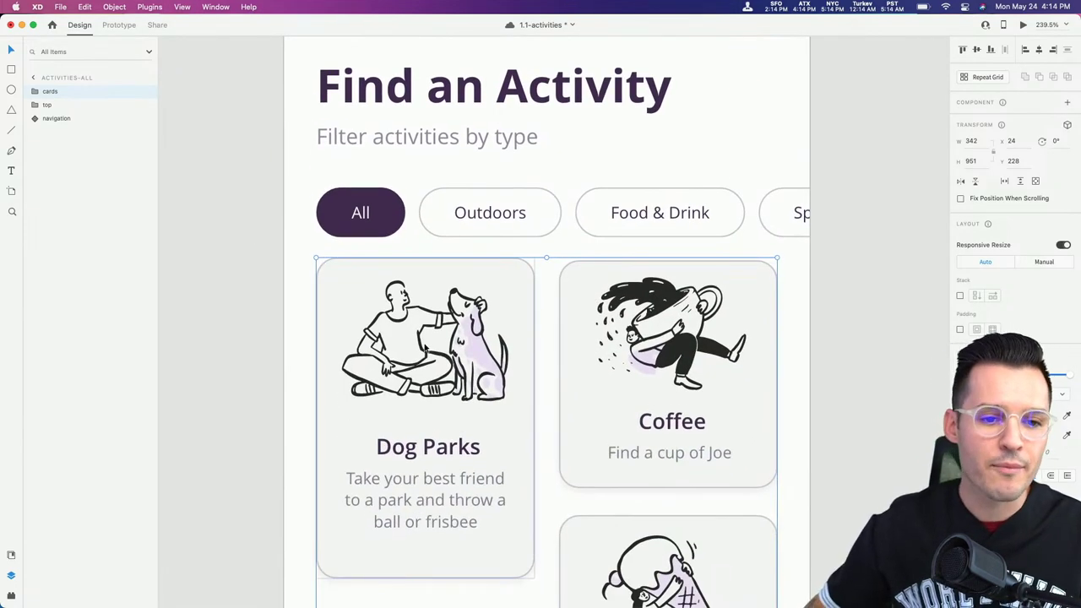
double_click(425, 423)
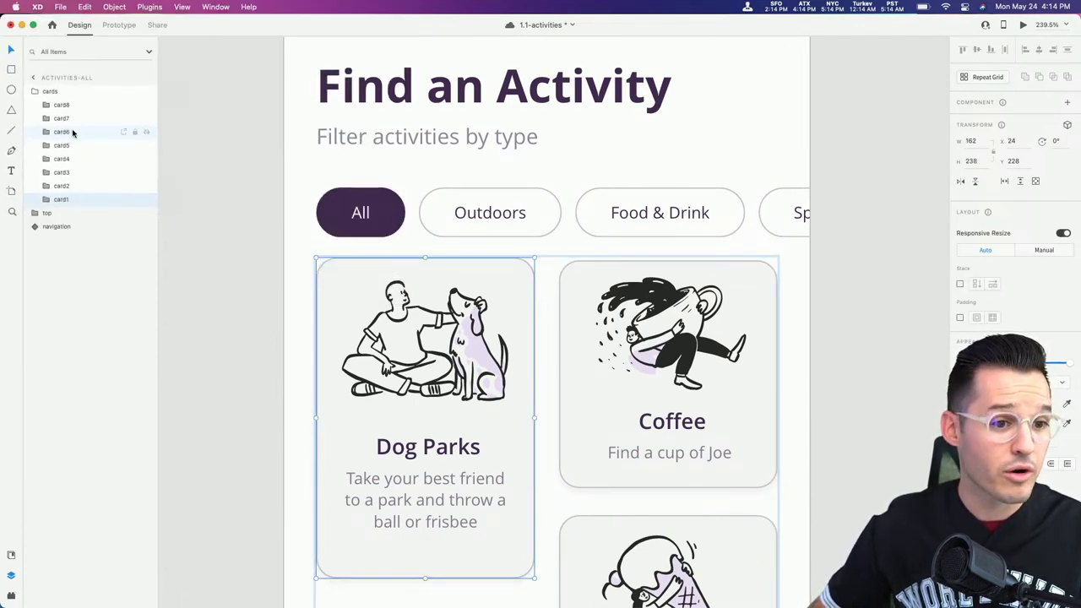
click(858, 317)
key(super+1)
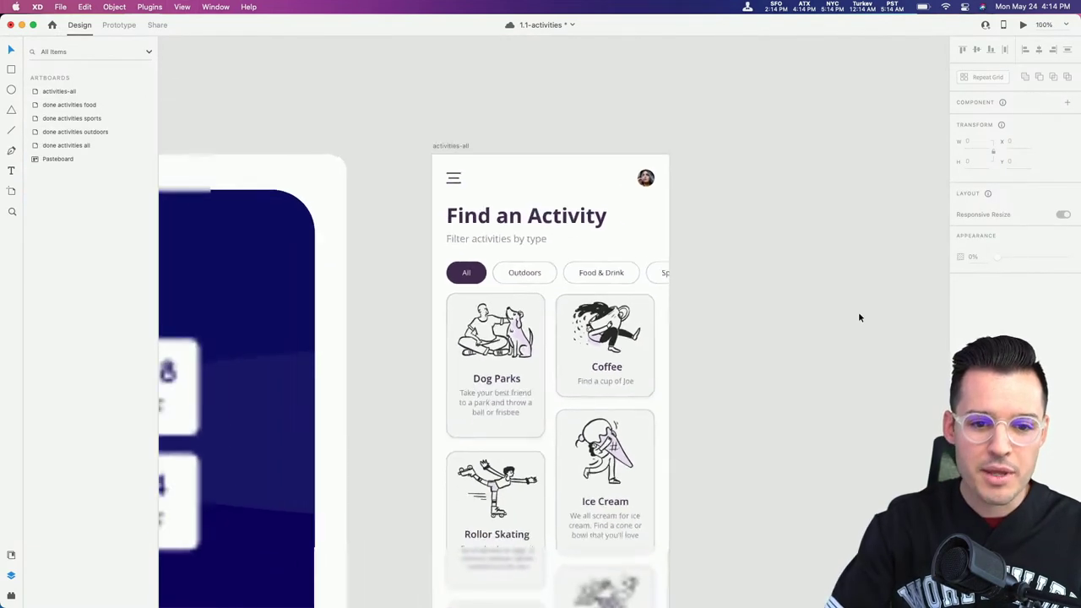
scroll(760, 287, down, 3)
scroll(760, 287, right, 3)
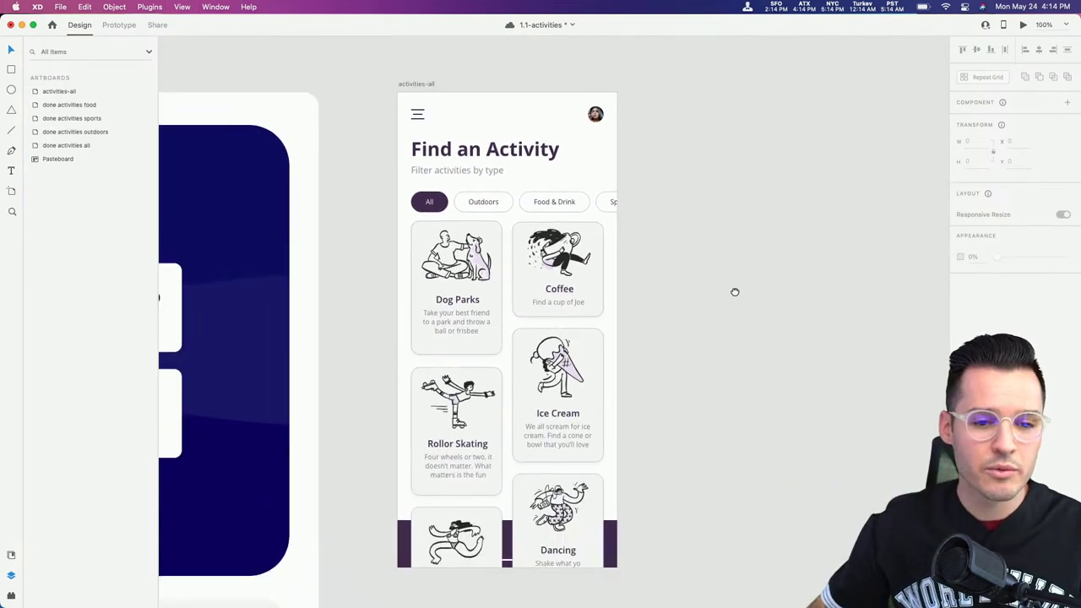
Step: Reorder the activities-all layers so the navigation component sits above the cards group
click(373, 73)
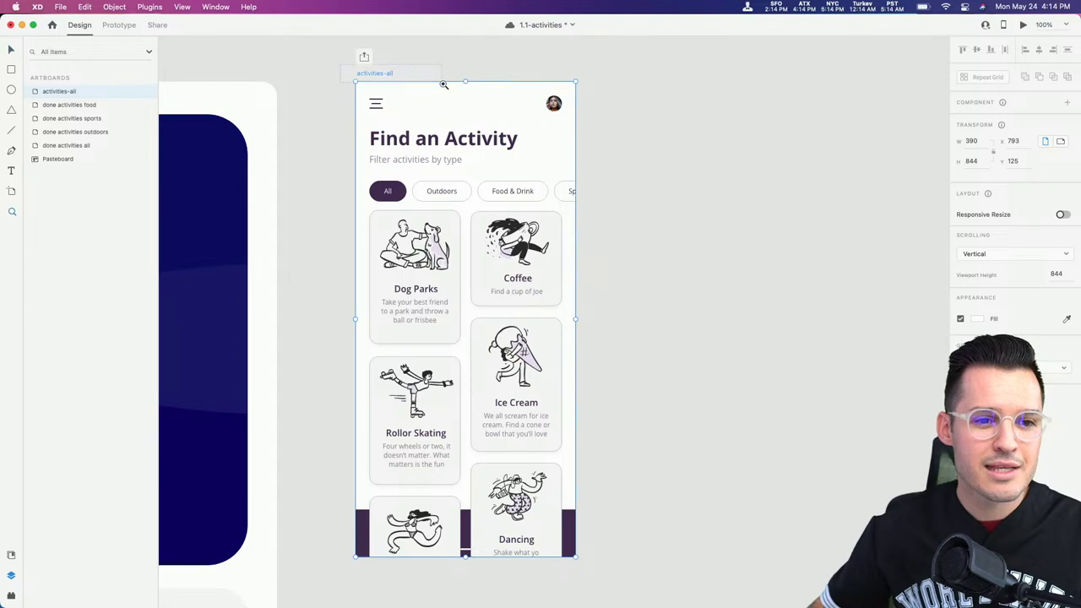
drag(443, 84, 375, 114)
key(super+1)
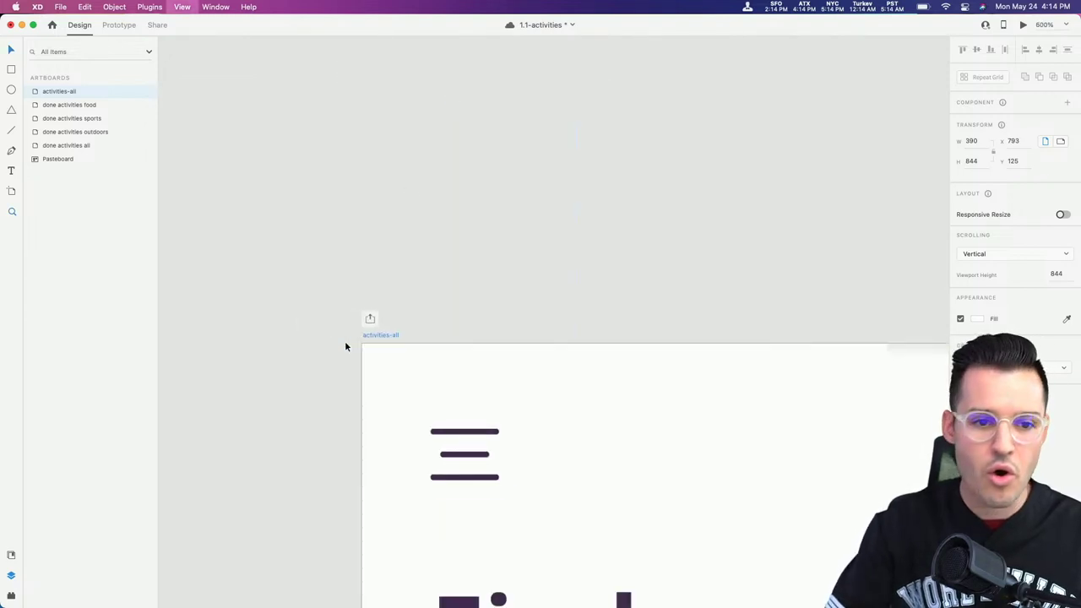
scroll(455, 352, down, 2)
drag(455, 352, 237, 203)
click(262, 215)
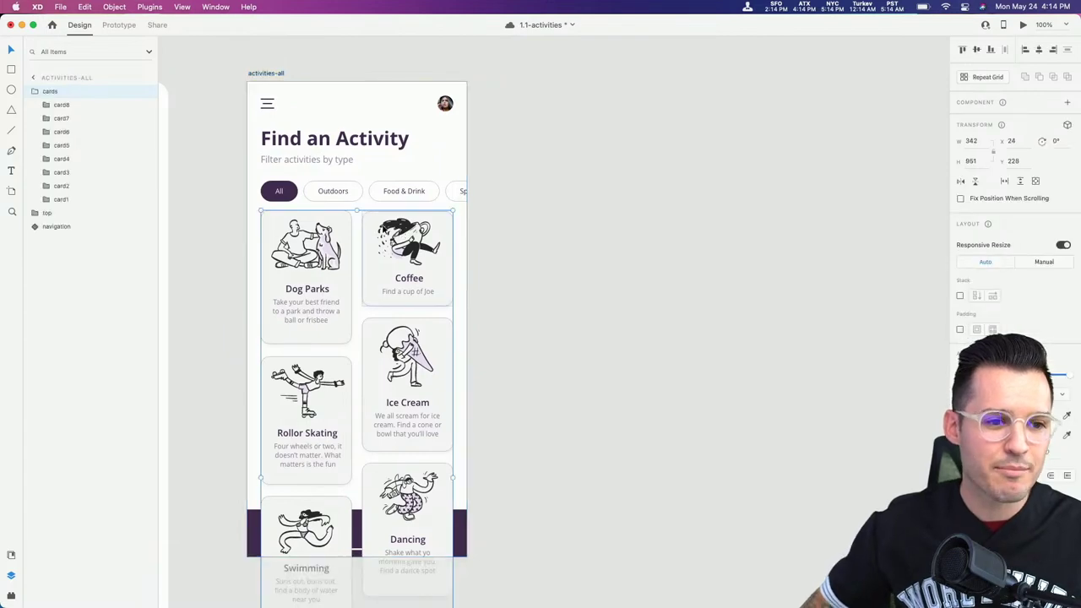
click(33, 92)
drag(82, 119, 61, 89)
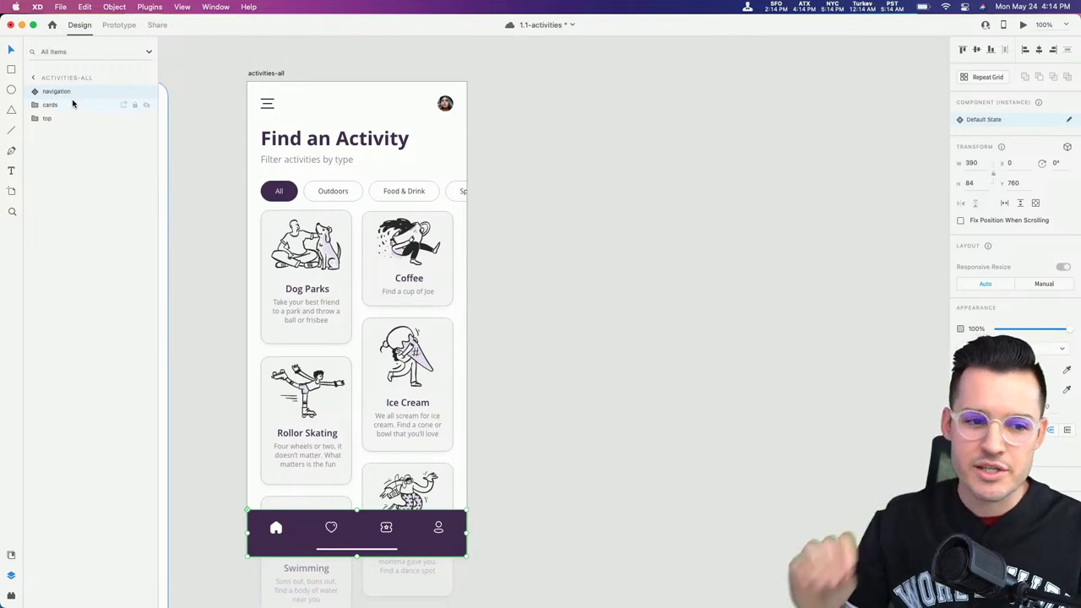
Step: Turn card1 through card8 into a vertical scroll group and extend its viewport to the artboard's bottom edge, 622 high
click(272, 73)
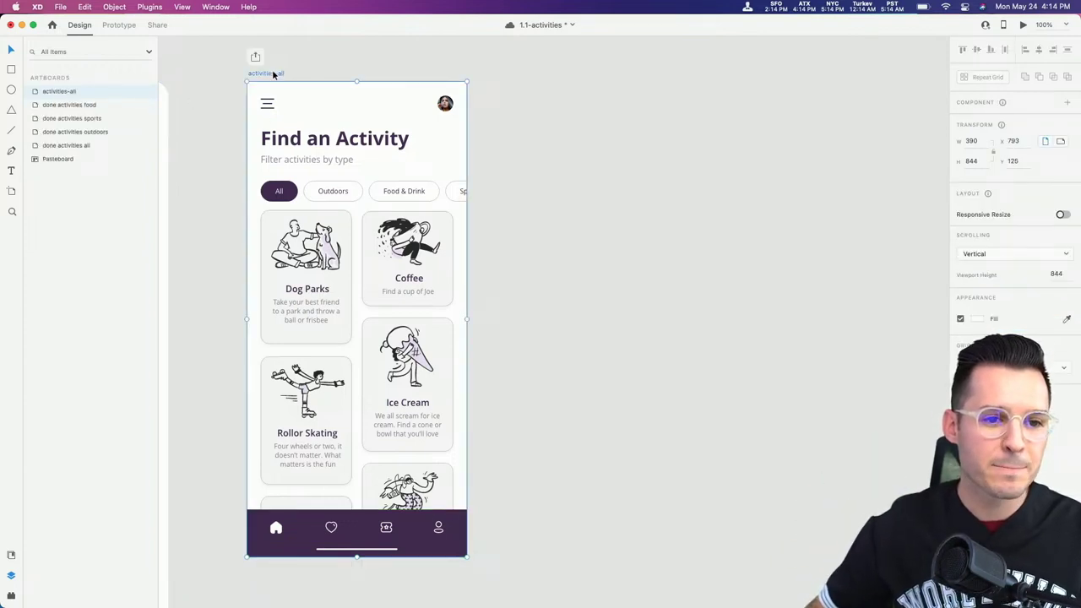
click(320, 277)
click(35, 104)
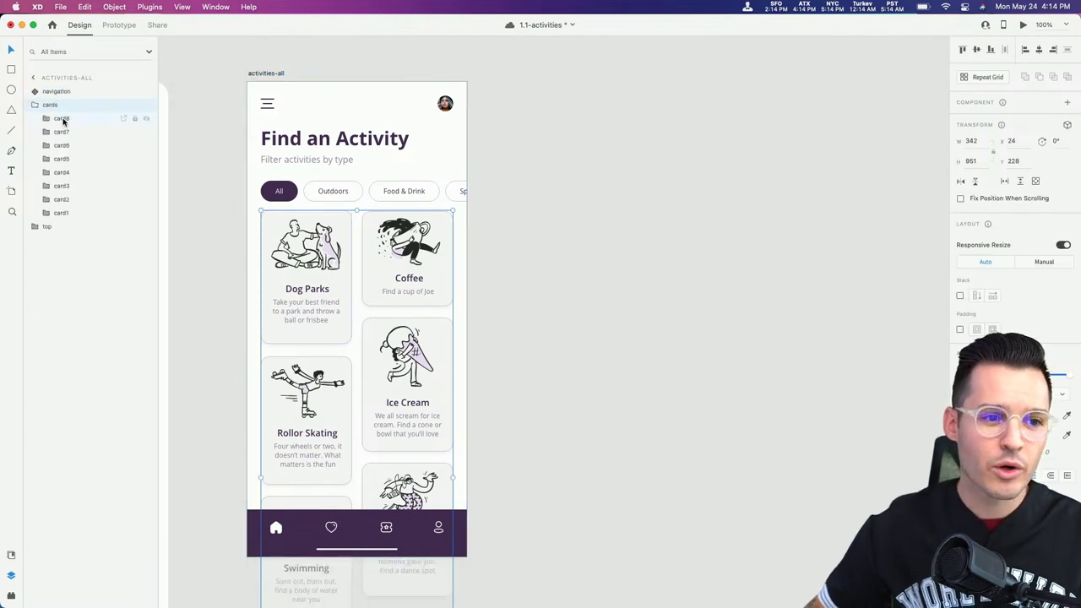
click(63, 120)
shift+click(74, 213)
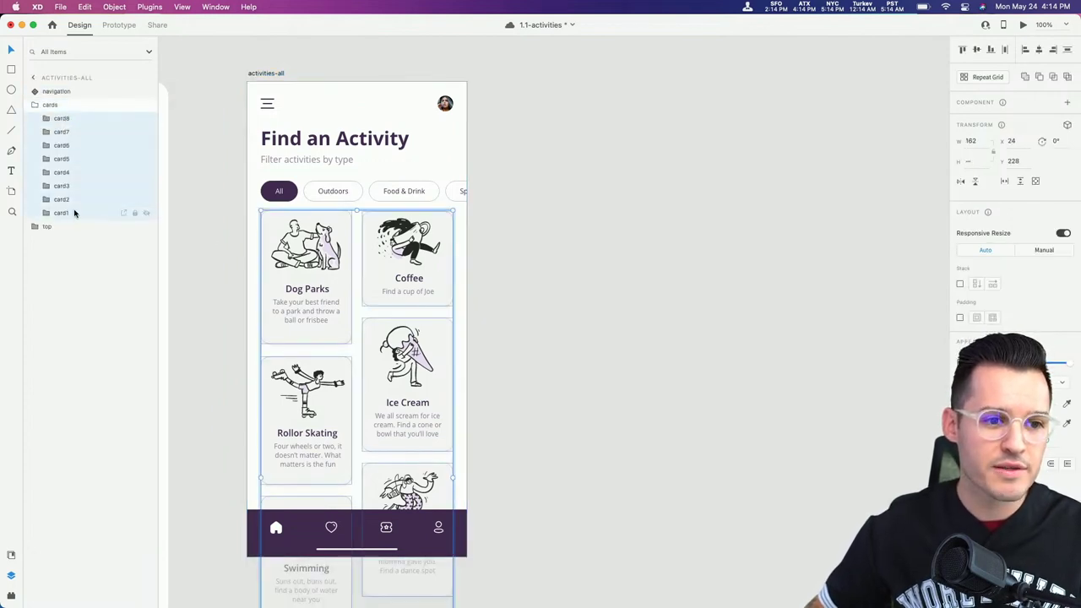
click(1020, 182)
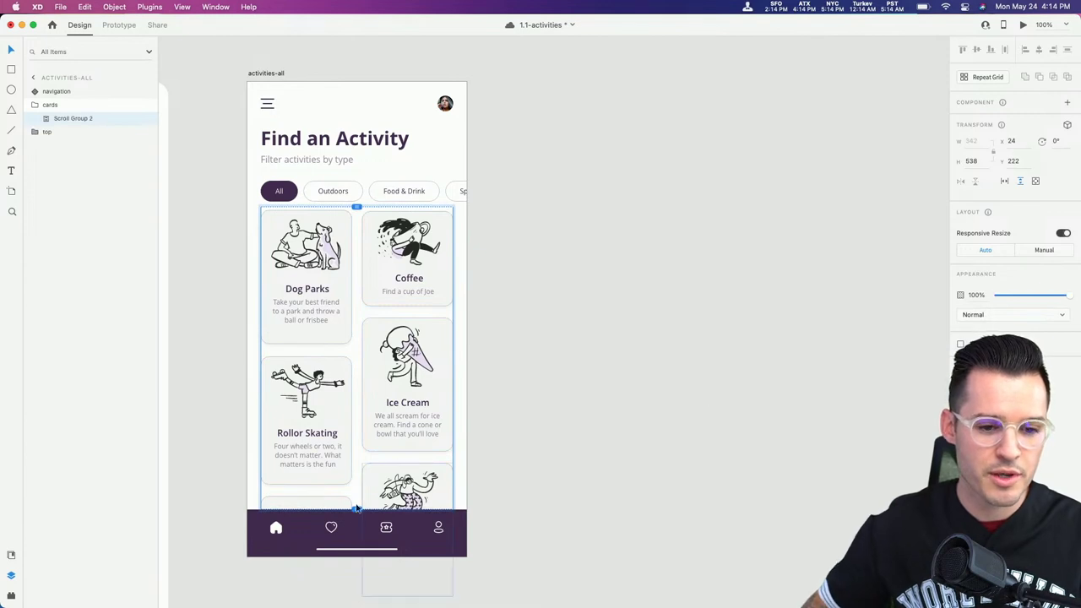
drag(357, 509, 357, 556)
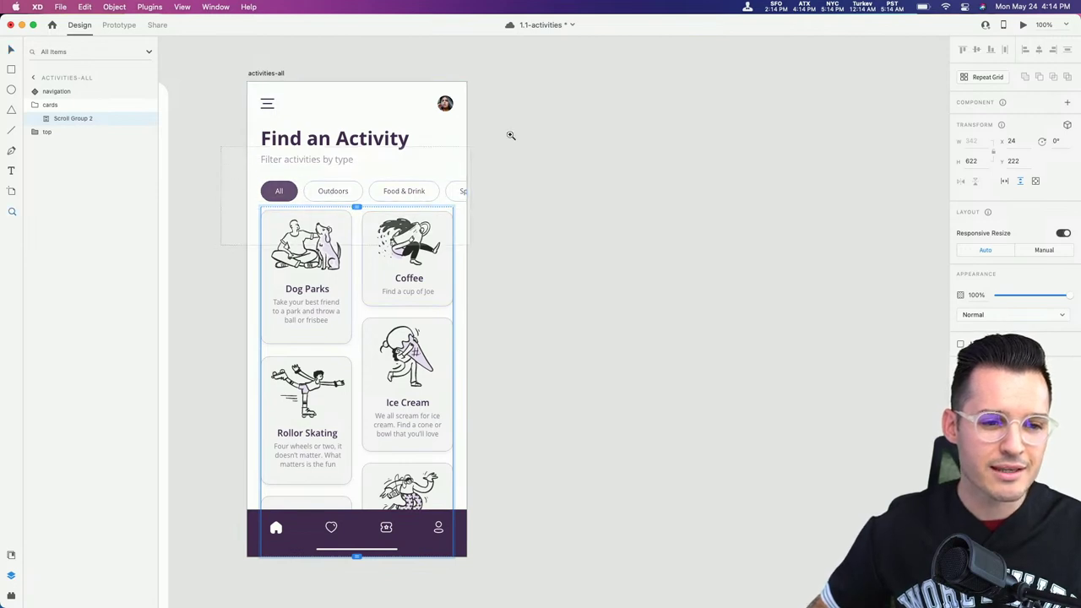
Step: Move the cards group containing the scroll group down to Y 228
scroll(442, 316, up, 5)
scroll(427, 275, down, 3)
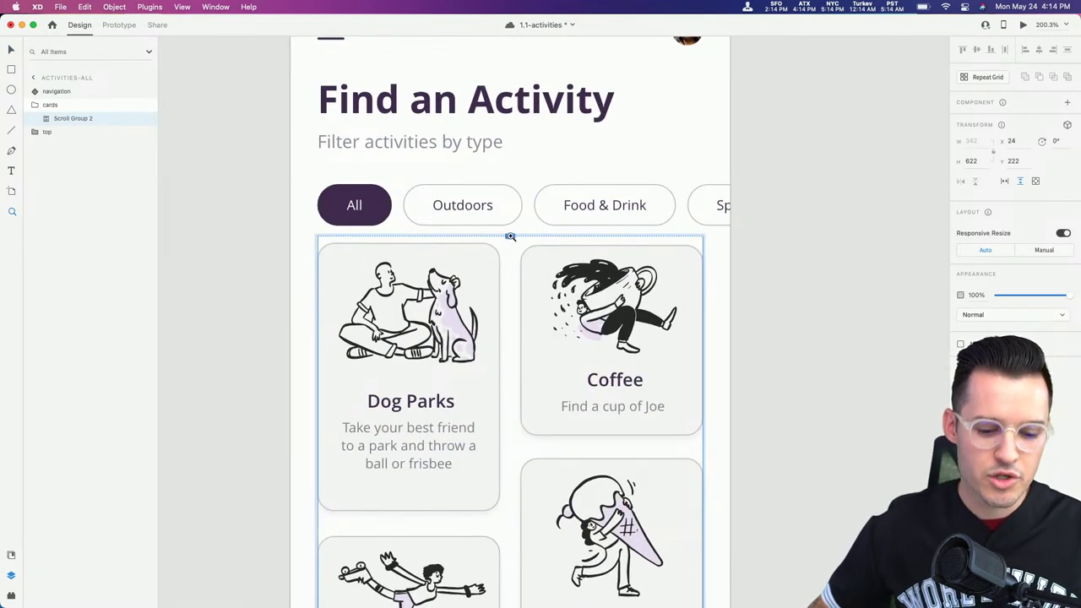
click(738, 295)
click(598, 295)
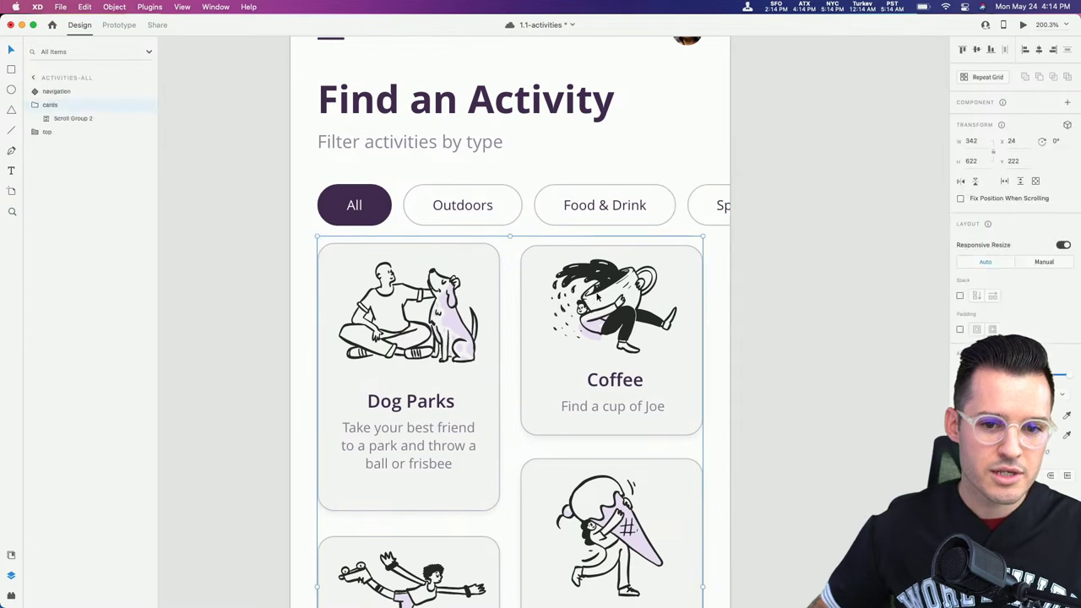
drag(598, 295, 600, 302)
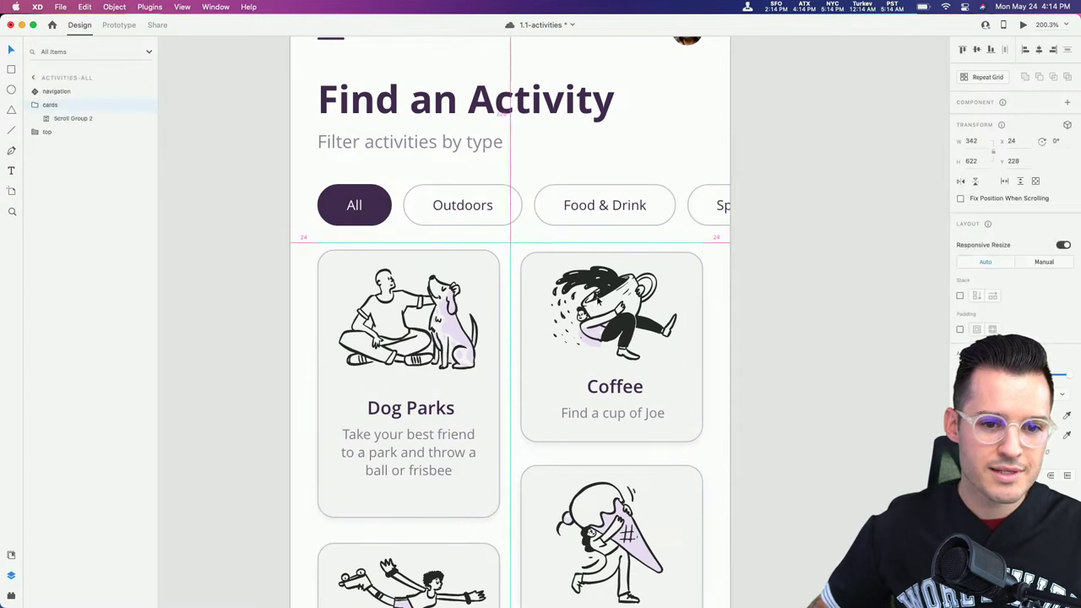
Step: Collapse the cards and top groups and move the top group above the cards group in the activities-all layer order
click(300, 230)
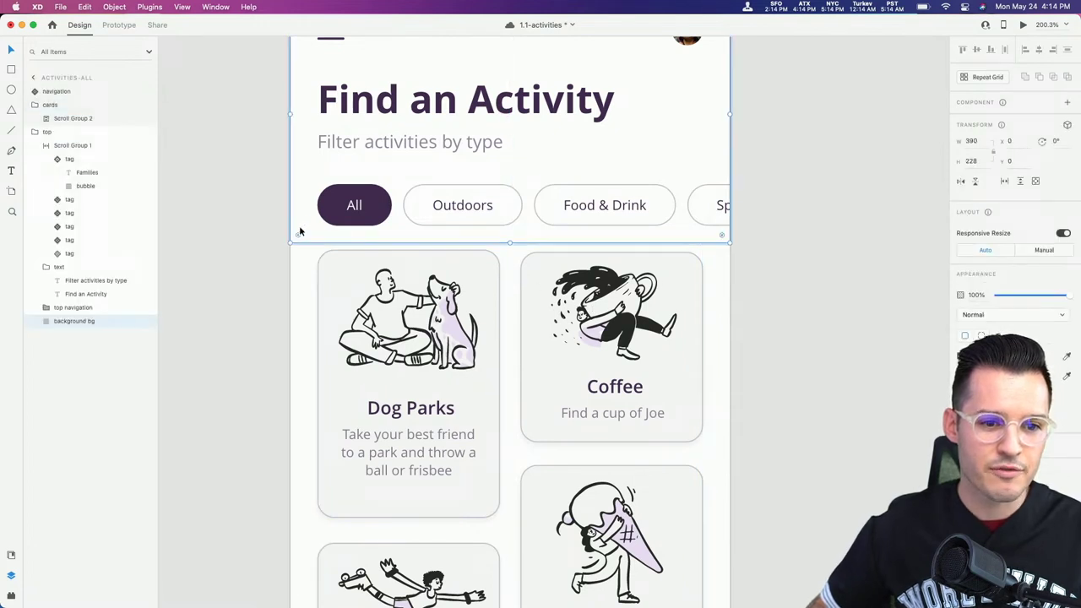
click(210, 225)
click(408, 380)
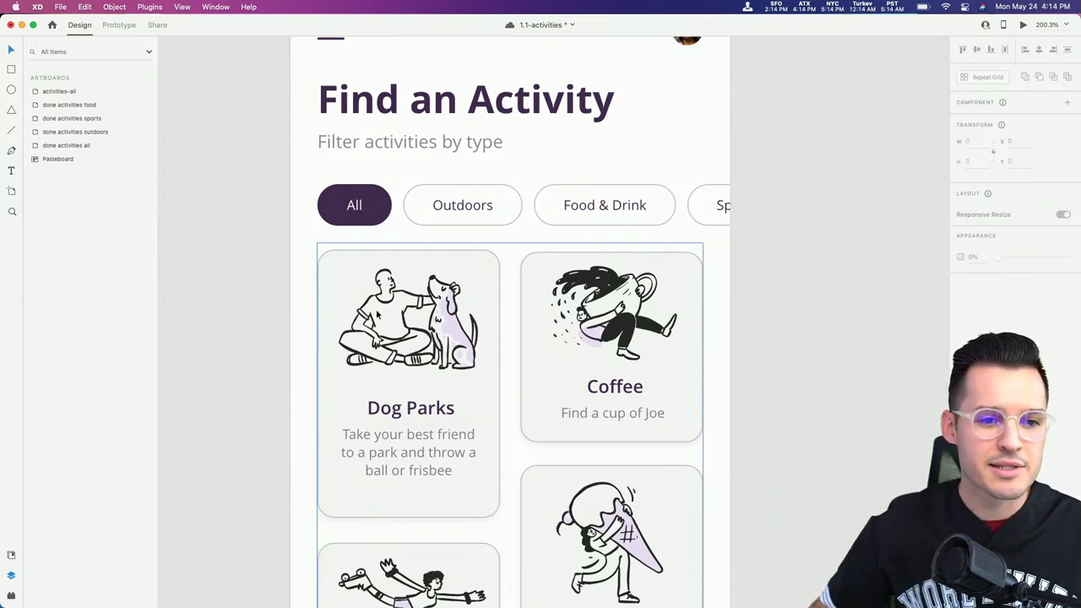
click(35, 104)
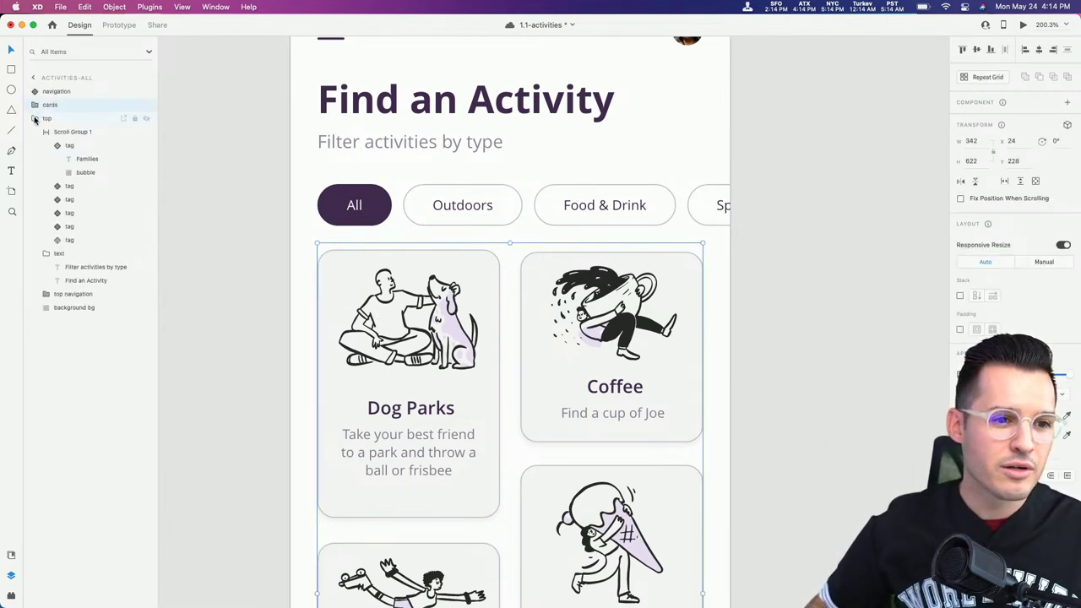
click(35, 118)
drag(53, 107, 53, 123)
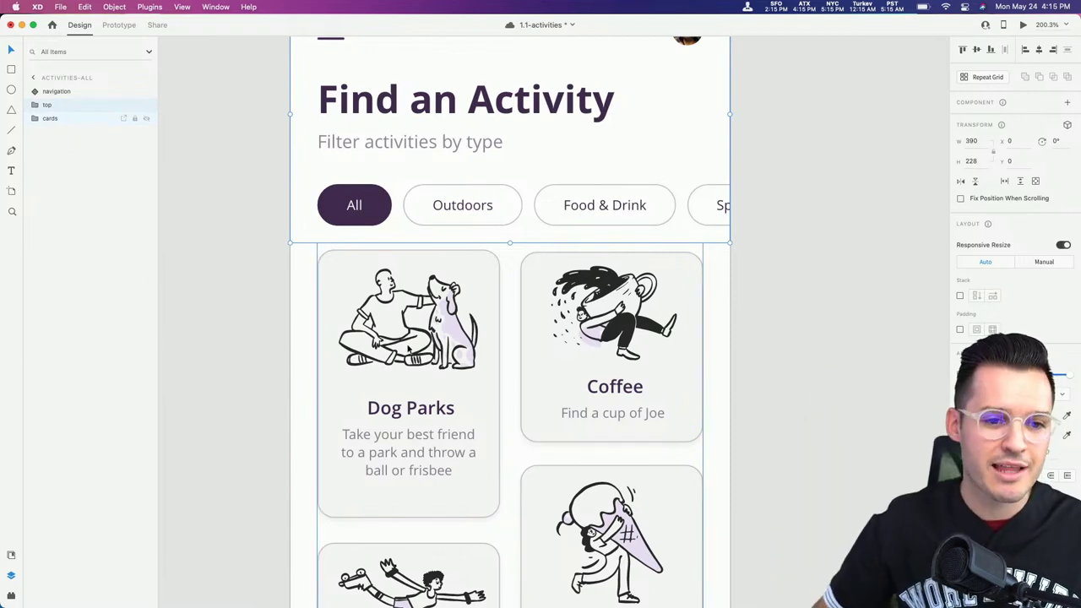
drag(407, 345, 410, 231)
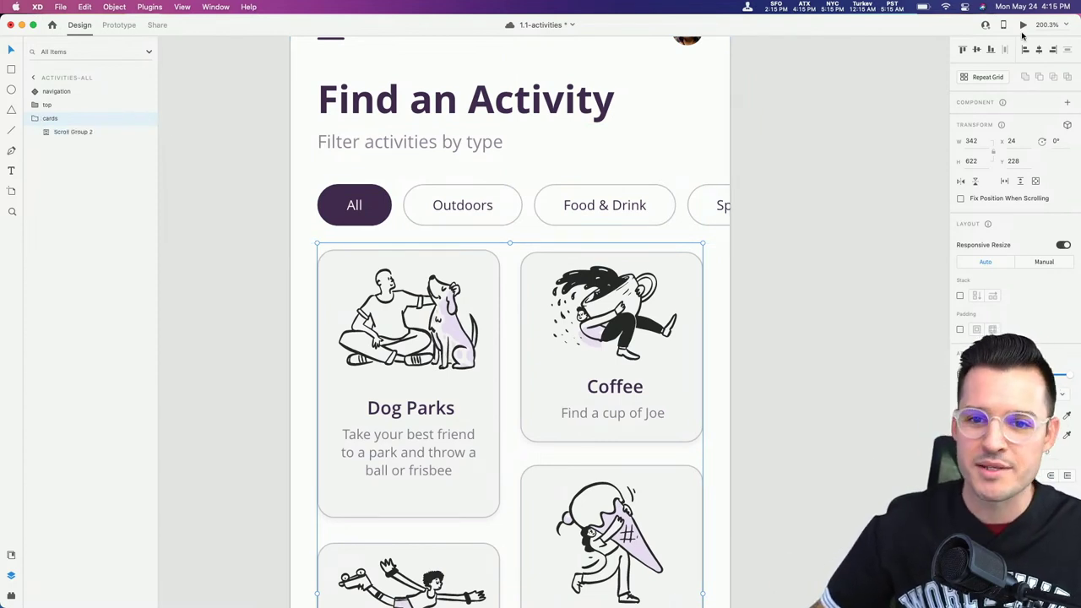
Step: Preview the activities-all artboard and test the vertical scrolling of the activity cards beneath the header
scroll(374, 188, up, 5)
click(304, 133)
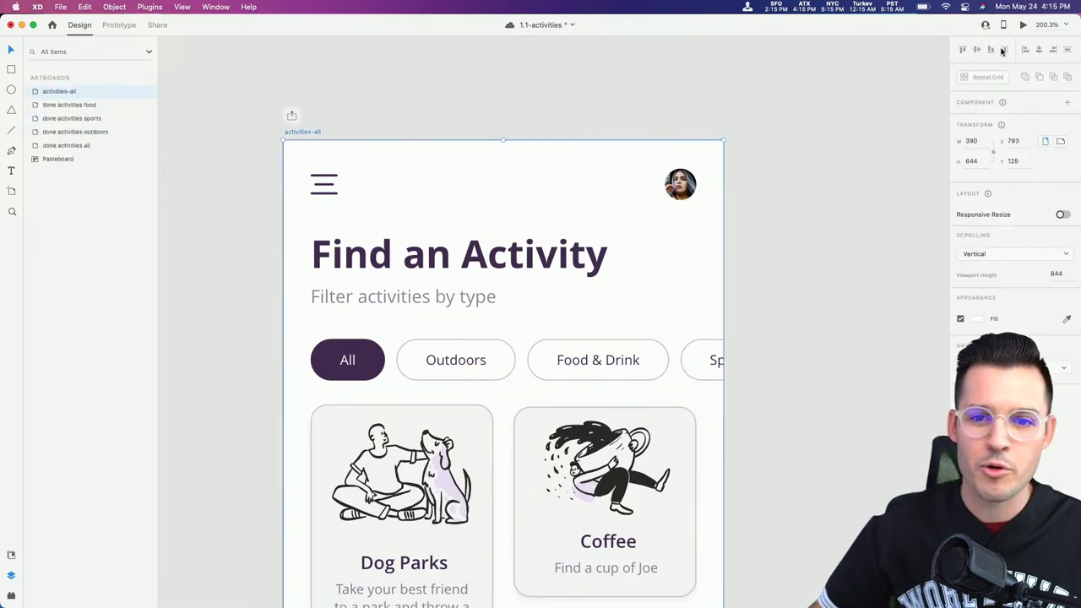
click(1023, 26)
drag(879, 182, 855, 189)
scroll(779, 307, down, 3)
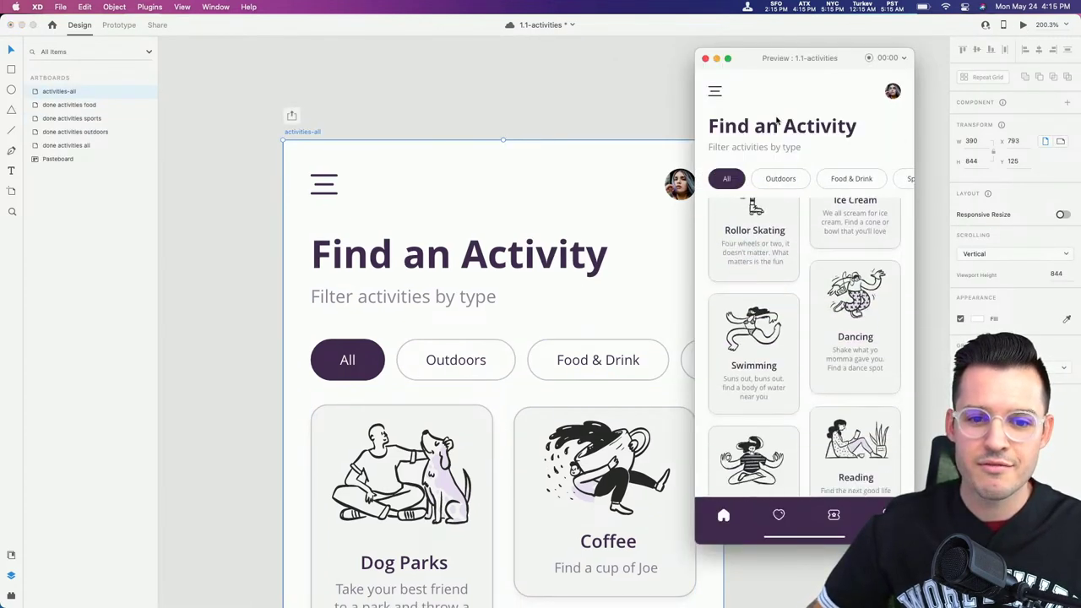
scroll(786, 329, up, 3)
scroll(778, 302, down, 3)
scroll(781, 304, up, 5)
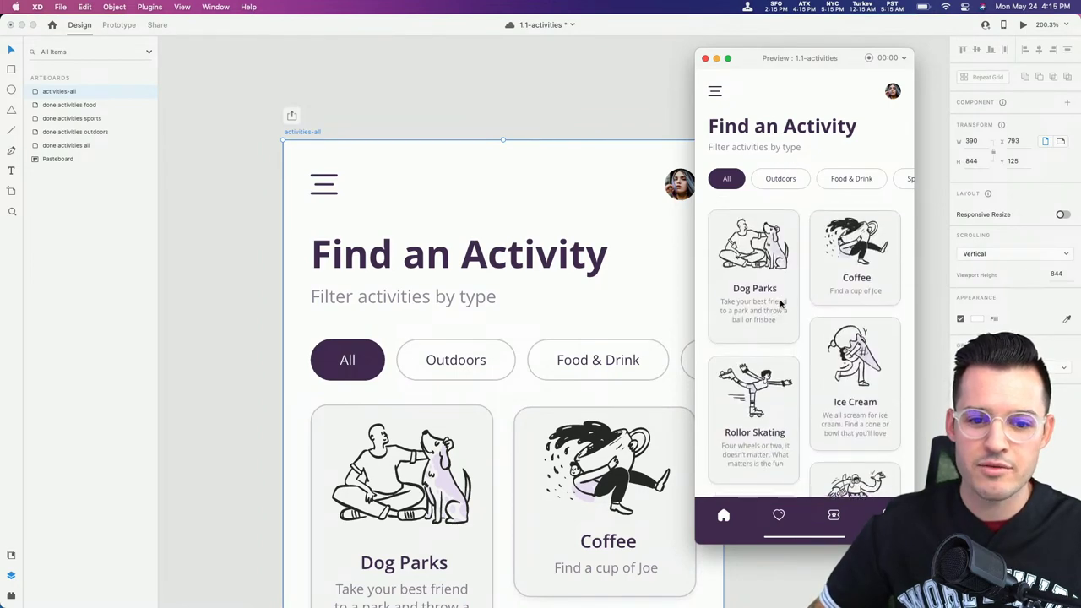
click(706, 58)
Step: Save the document with the activities-all artboard at 100% zoom
key(super+minus)
key(super+minus)
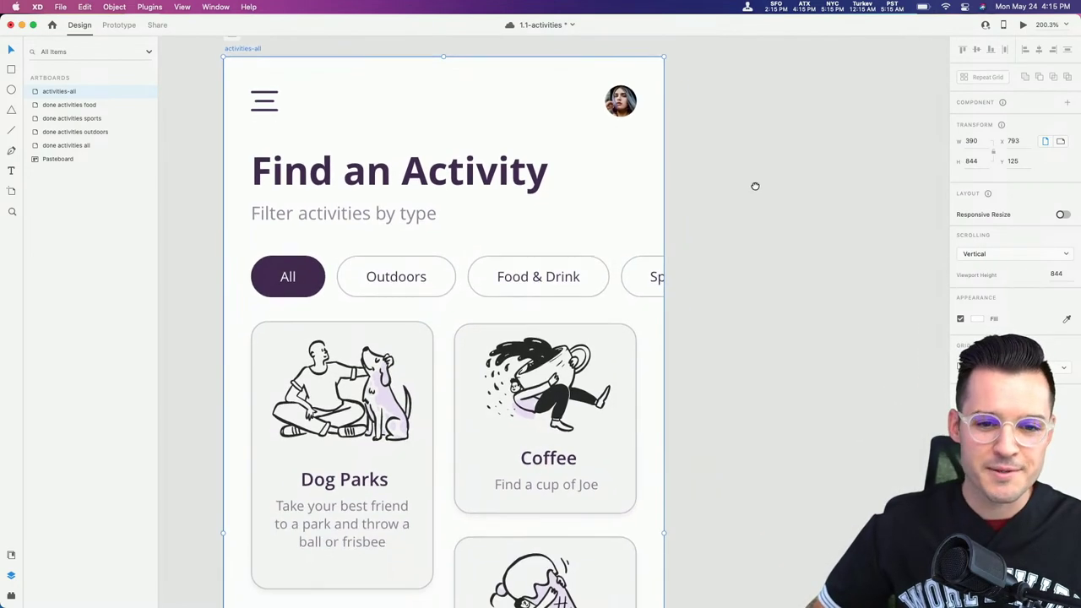
key(super+plus)
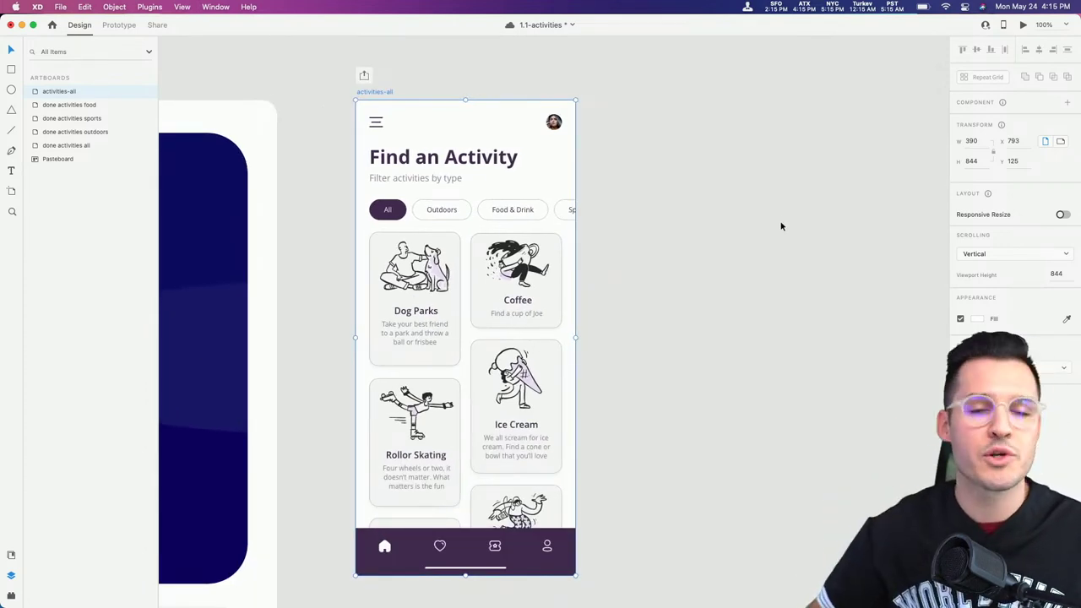
key(super+s)
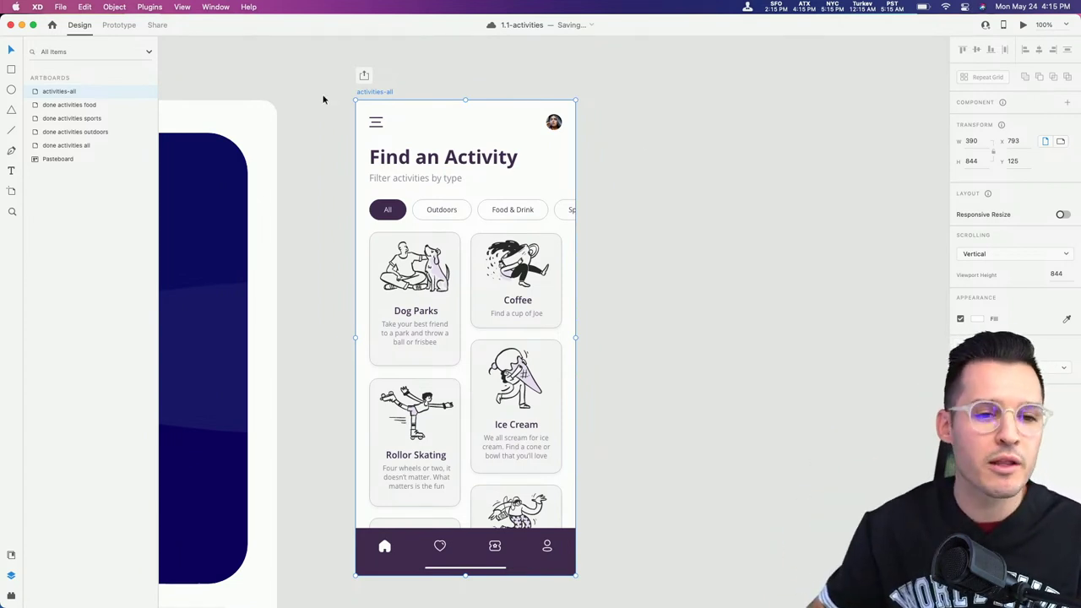
Step: Duplicate the activities-all artboard beside the original and rename the copy activities-outdoors
drag(372, 91, 614, 93)
double_click(72, 91)
click(72, 91)
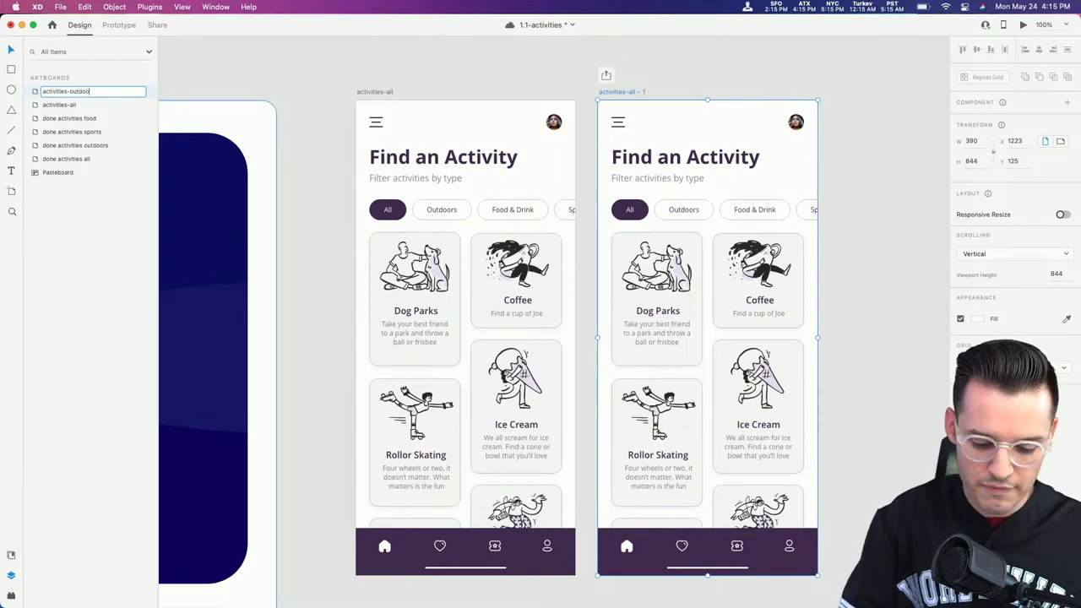
text(outdoors)
key(Return)
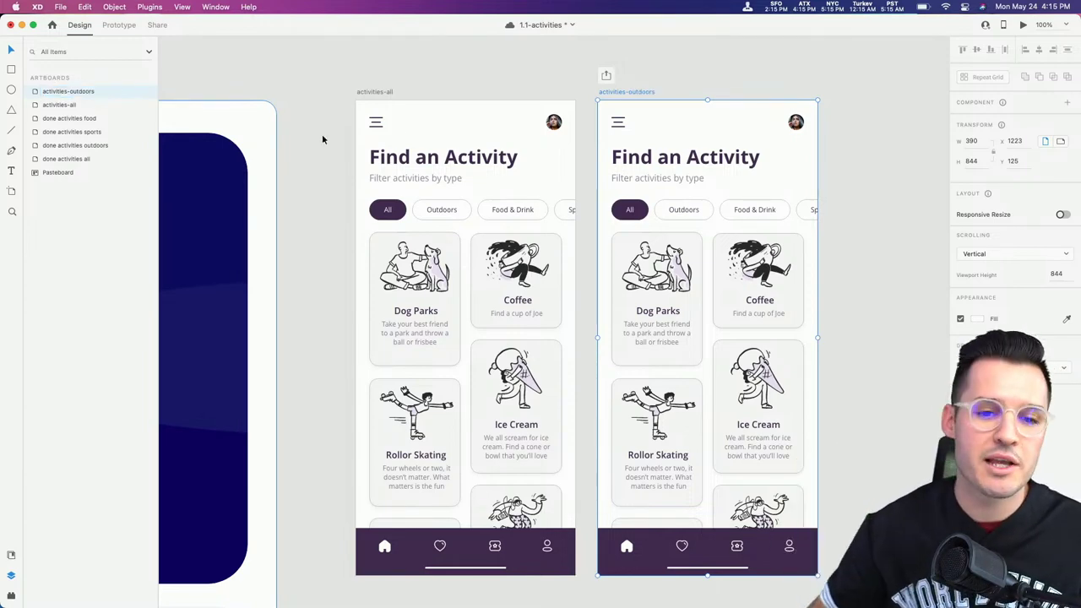
Step: On the activities-outdoors artboard, switch the All tag to its Default State and the Outdoors tag to its active state
scroll(746, 322, up, 5)
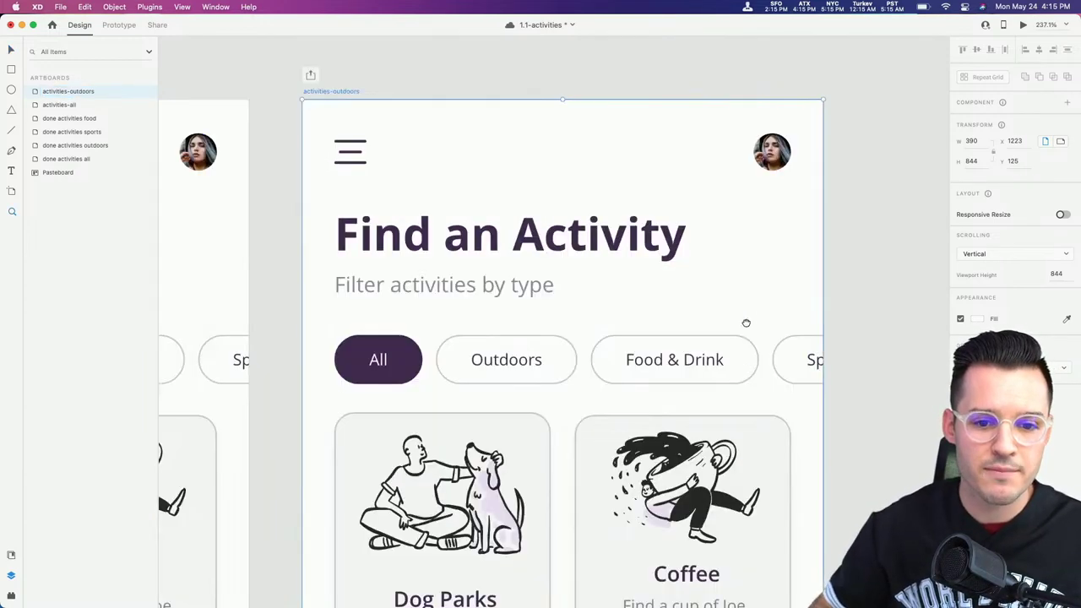
scroll(746, 323, down, 3)
click(397, 279)
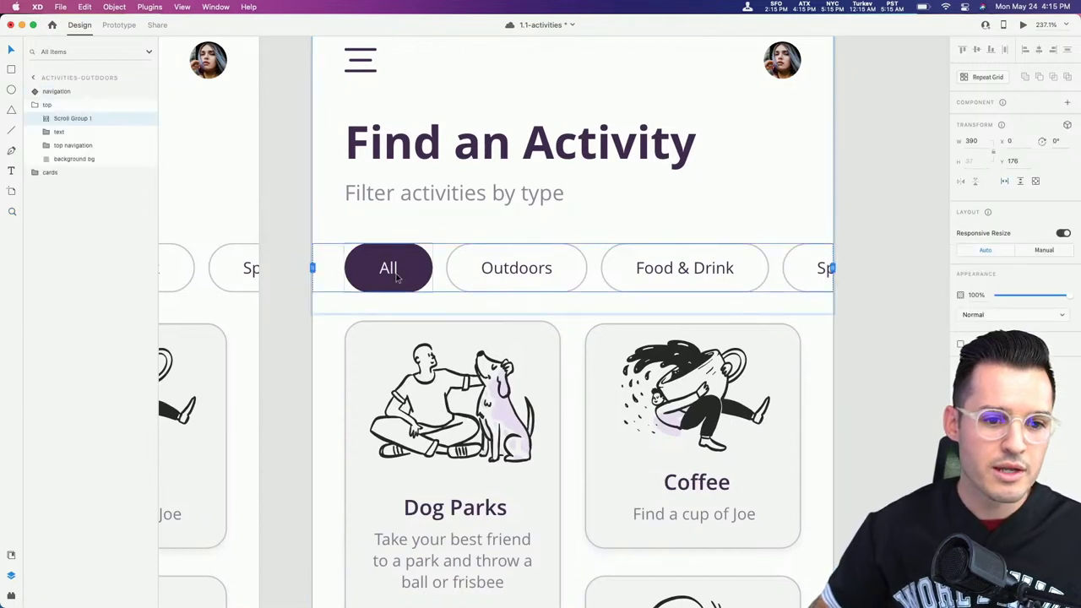
double_click(397, 278)
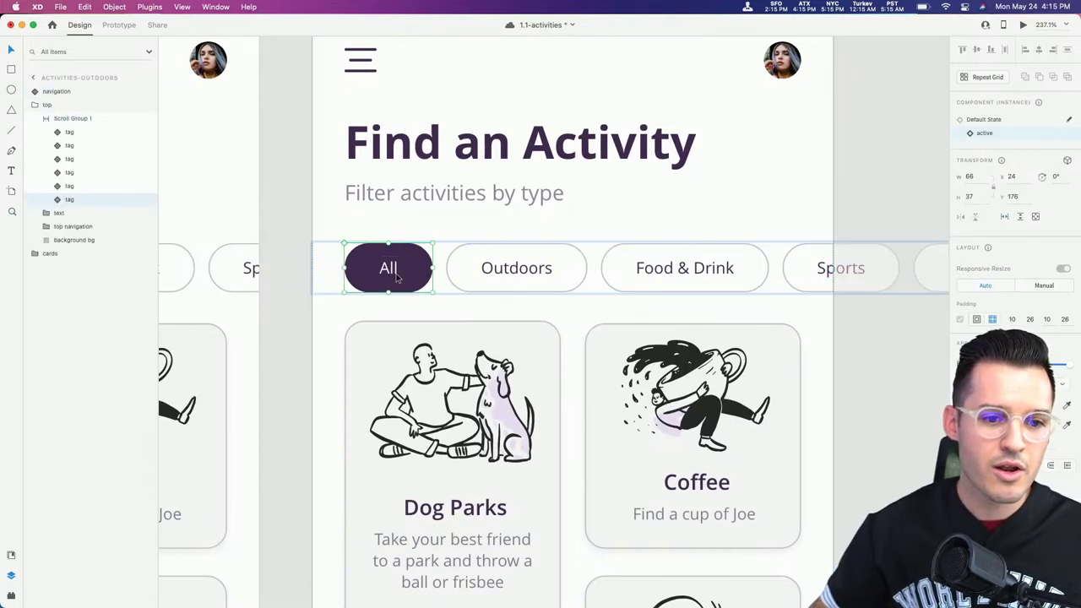
click(999, 121)
click(553, 262)
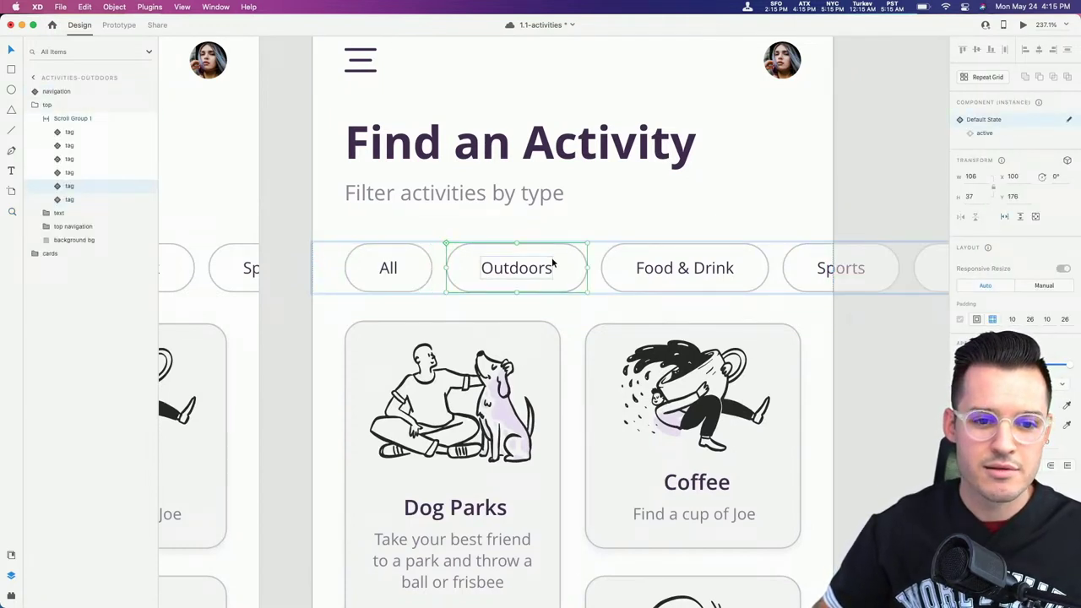
click(986, 133)
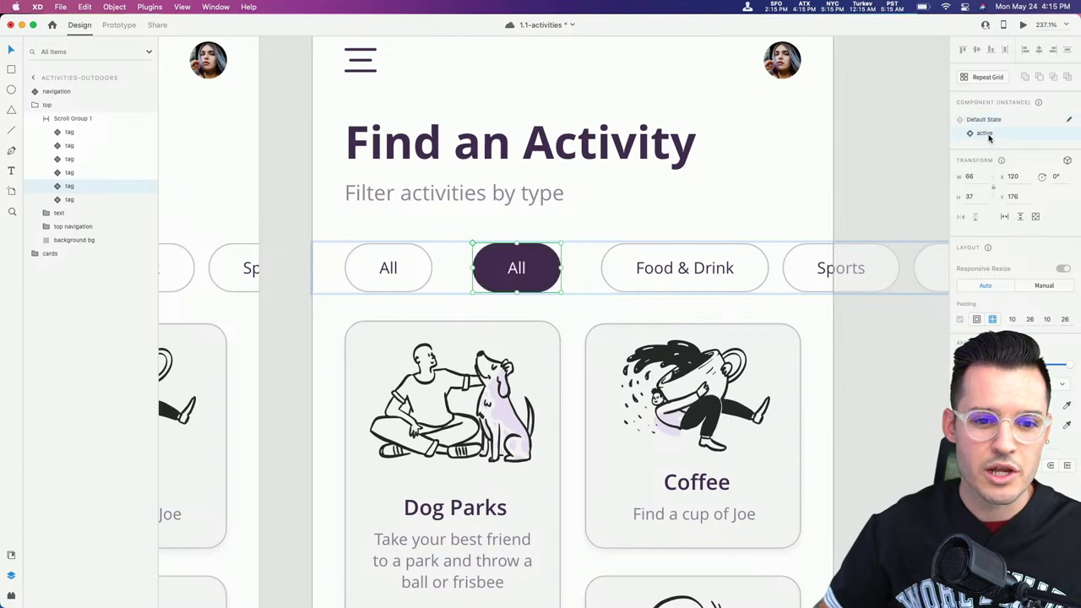
Step: Change the label of the active tag beside All to Outdoors
double_click(518, 274)
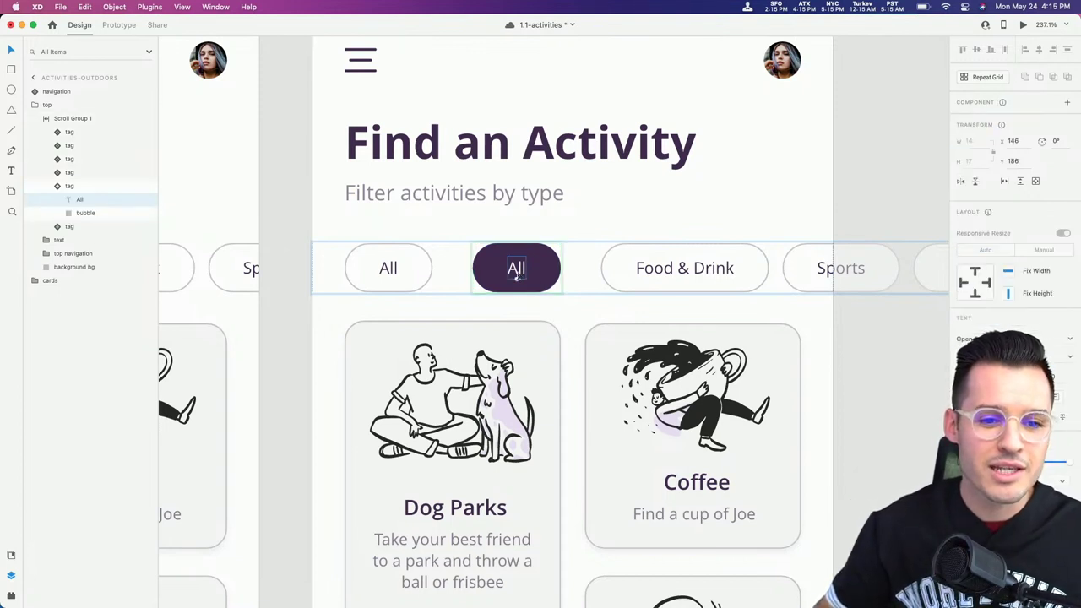
double_click(518, 272)
text(Outdoors)
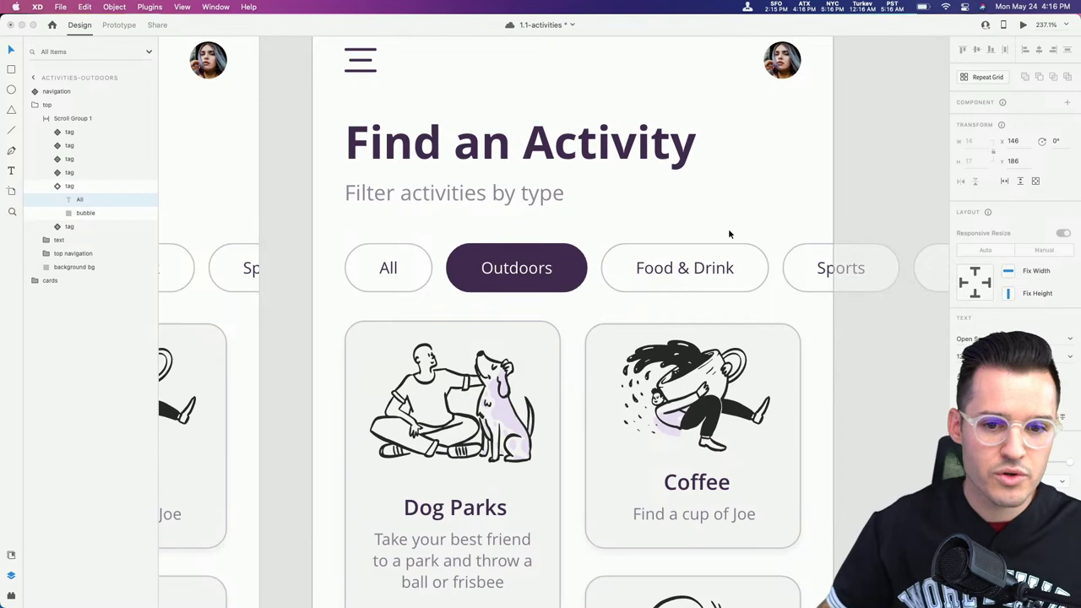
key(Escape)
key(Escape)
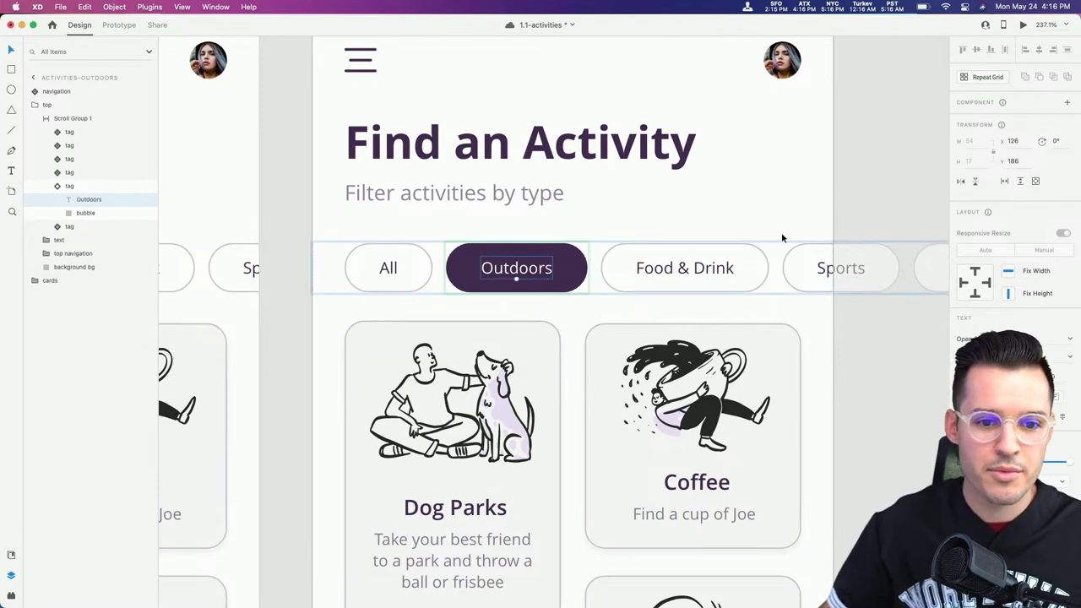
click(630, 279)
Step: Make the Coffee card on the activities-outdoors artboard fully transparent
scroll(635, 278, right, 10)
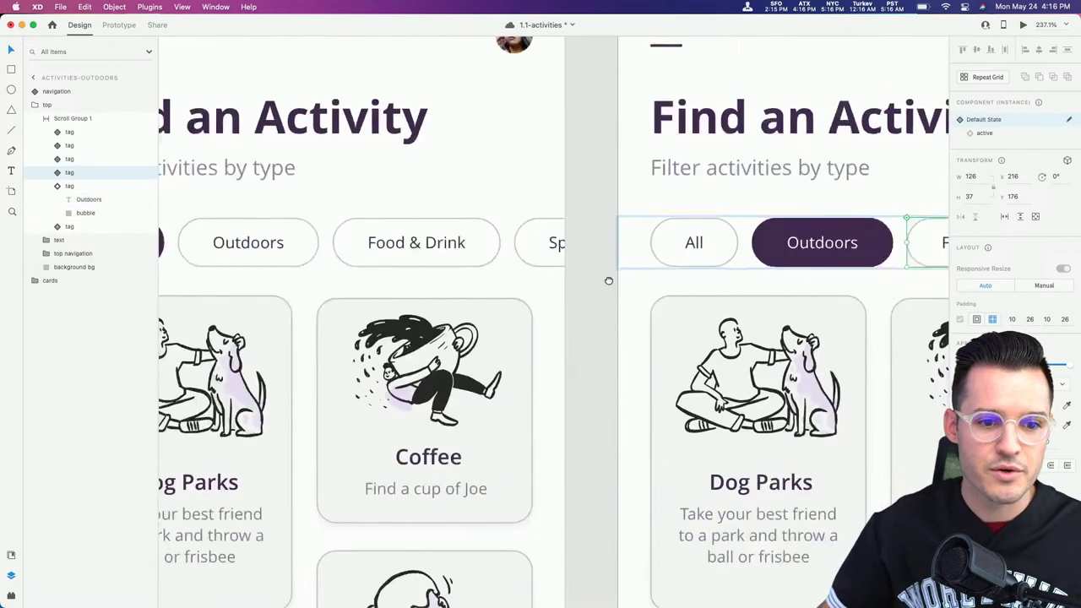
scroll(569, 273, down, 4)
key(super+minus)
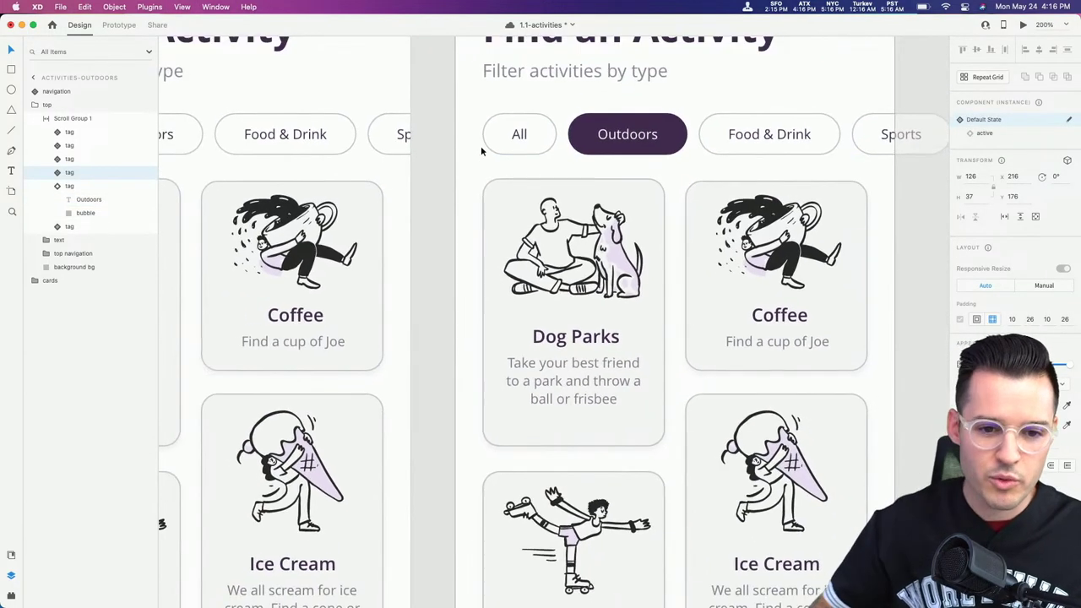
scroll(481, 147, down, 2)
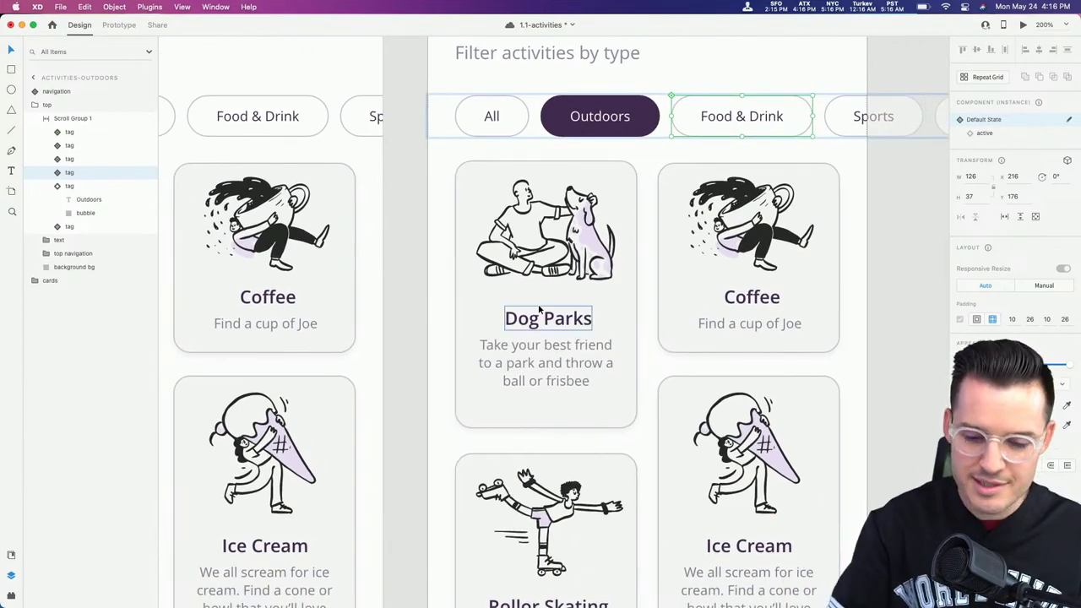
key(super+minus)
scroll(605, 280, down, 2)
click(651, 264)
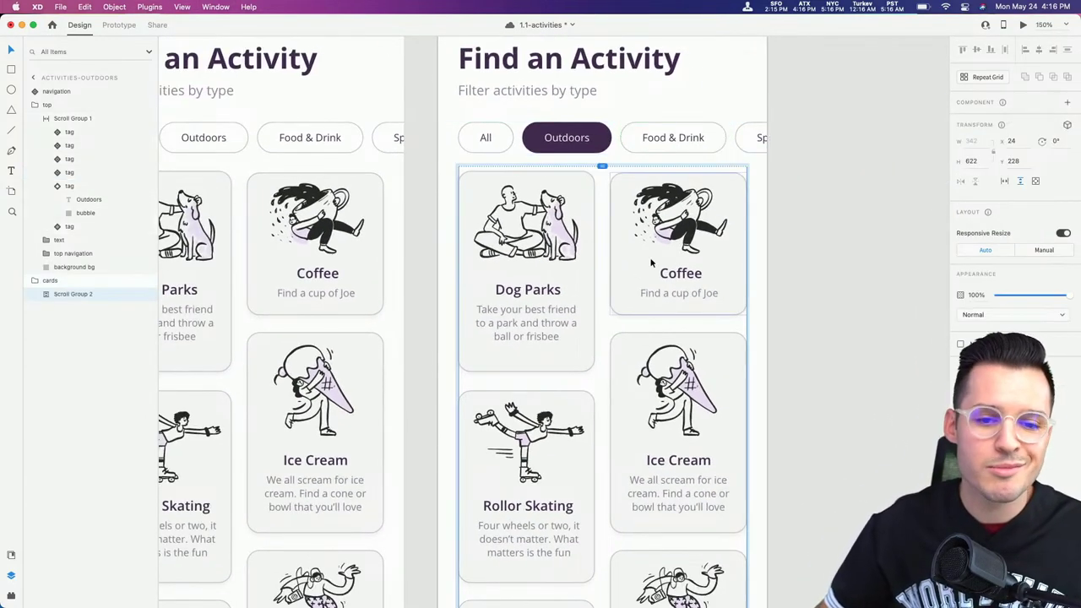
double_click(651, 264)
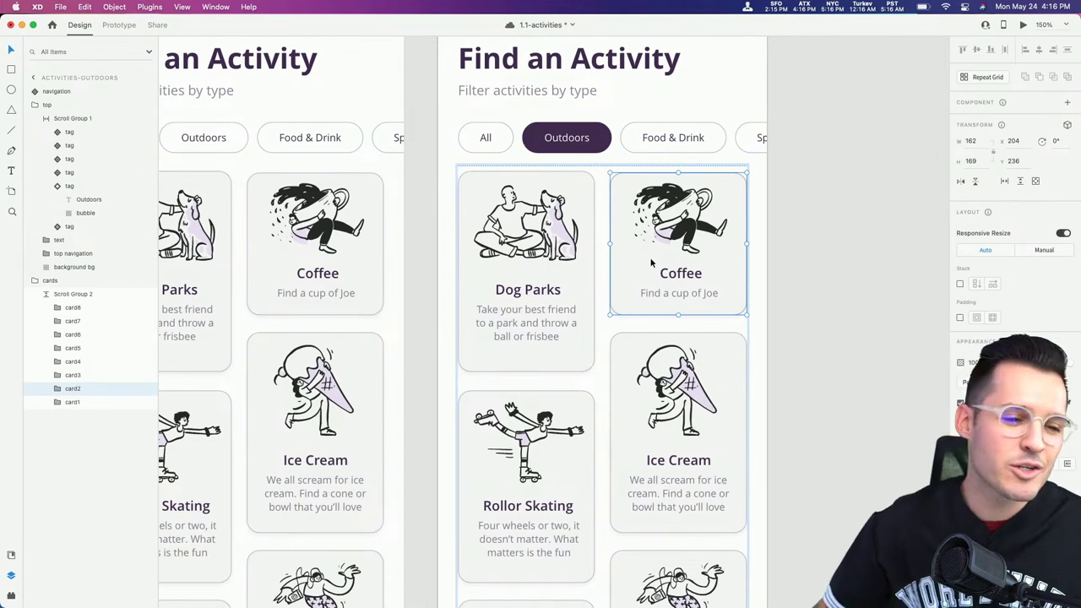
drag(1069, 367, 956, 363)
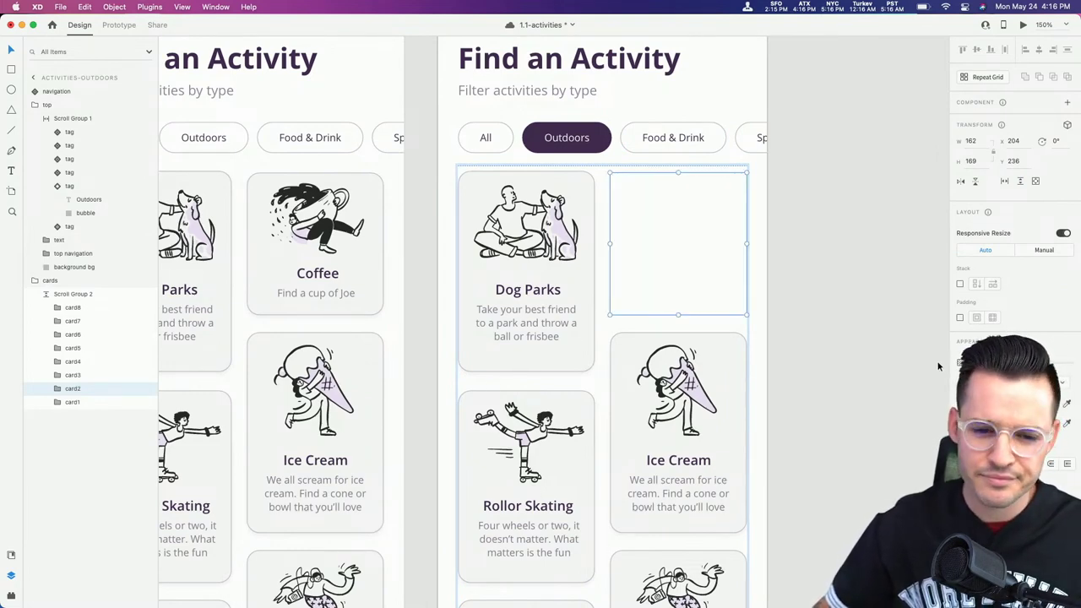
Step: Move the Ice Cream card up to the Coffee card's place at Y 236 and make it fully transparent
scroll(714, 427, down, 3)
click(732, 353)
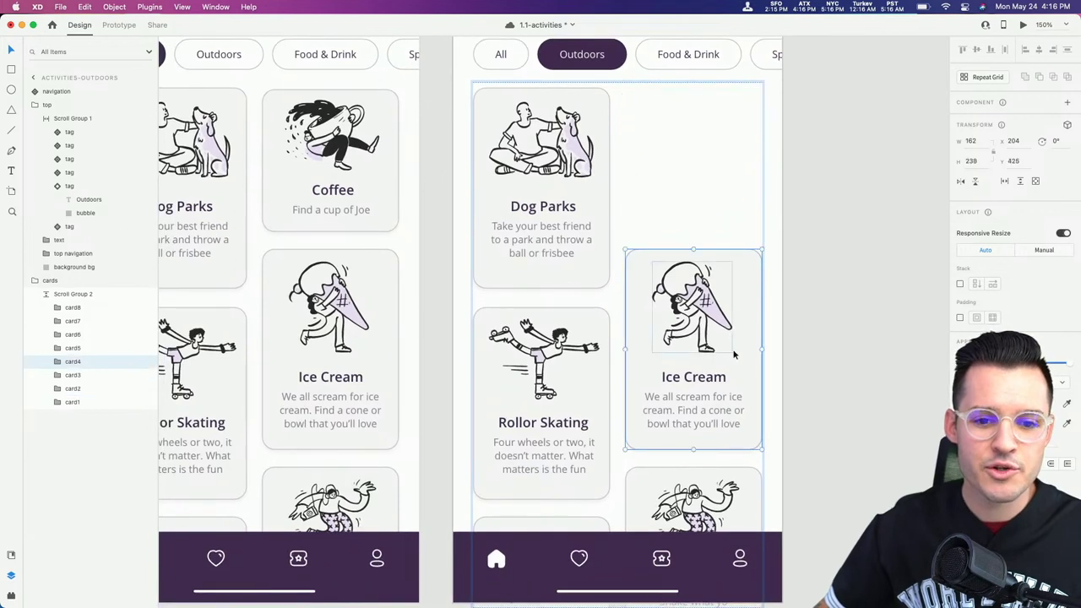
drag(697, 379, 698, 218)
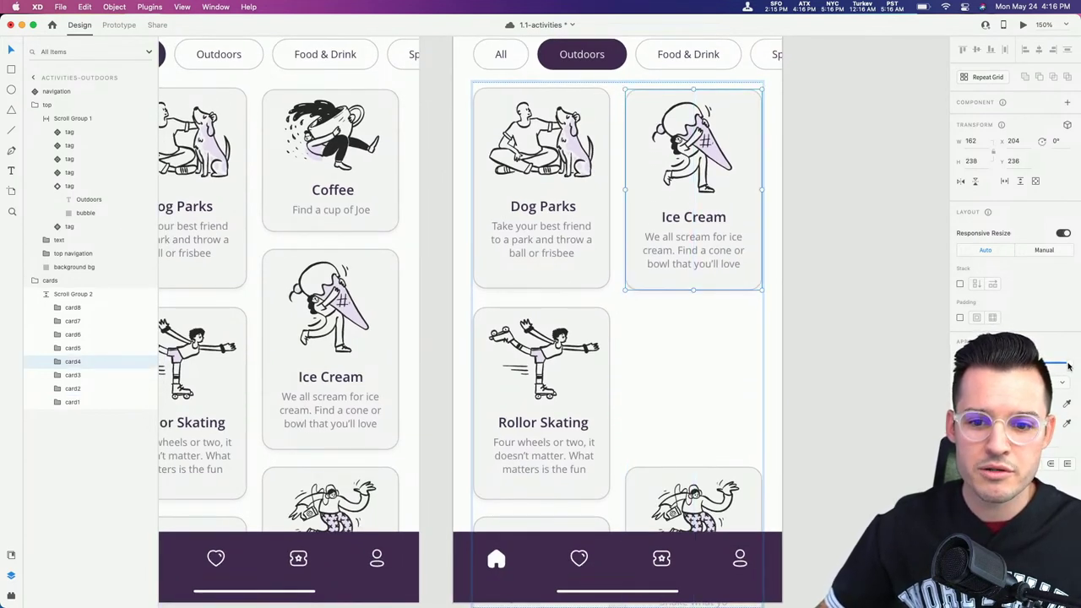
drag(1068, 365, 963, 365)
Step: Close the gaps by moving Rollor Skating to X 204, Y 234, Dancing below it to Y 479, and Swimming below Dog Parks to Y 491
click(528, 380)
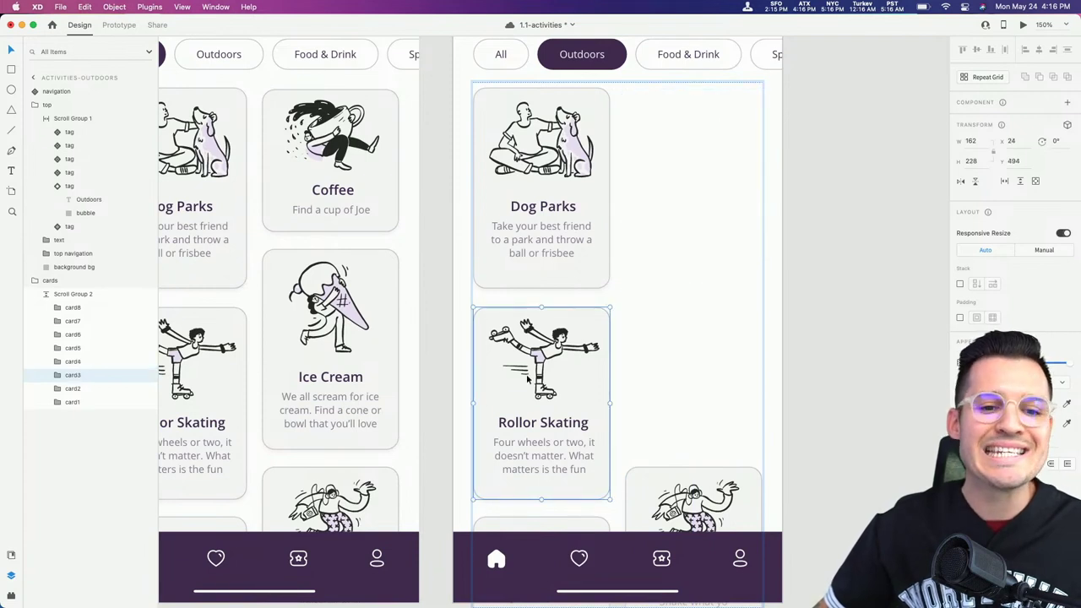
drag(524, 376, 676, 167)
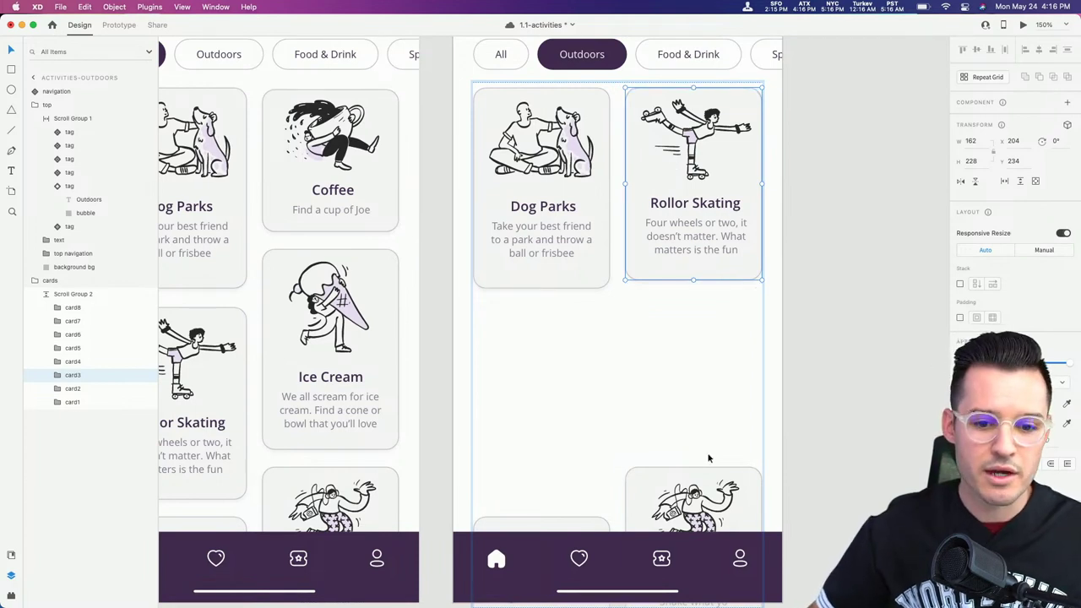
drag(695, 494, 694, 322)
drag(517, 525, 517, 309)
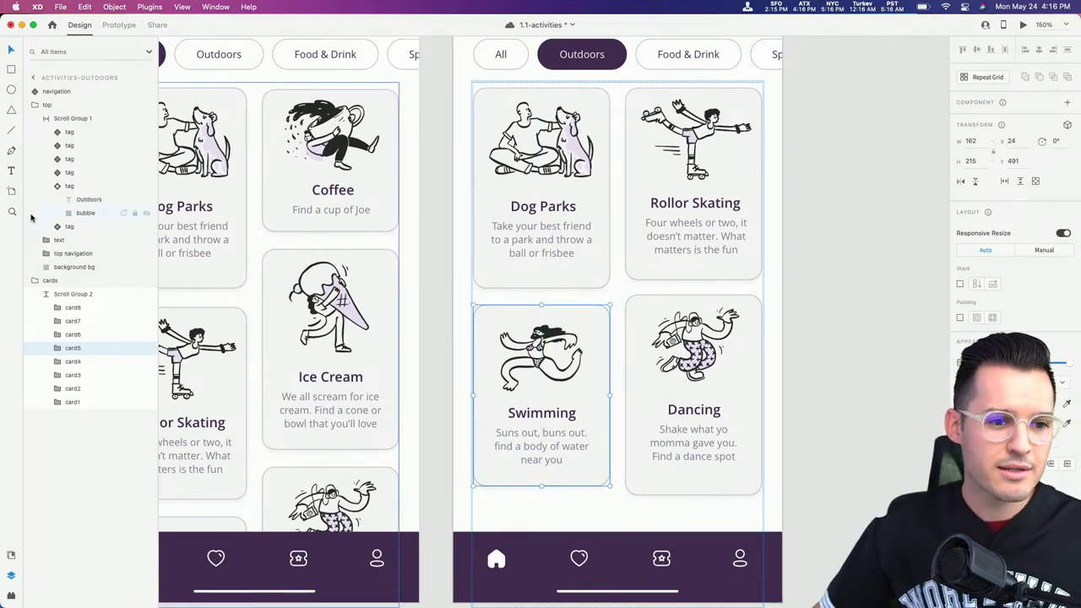
Step: Move the Yoga and Reading cards together up to Y 263 over the top row and make them fully transparent
click(89, 335)
scroll(697, 437, down, 5)
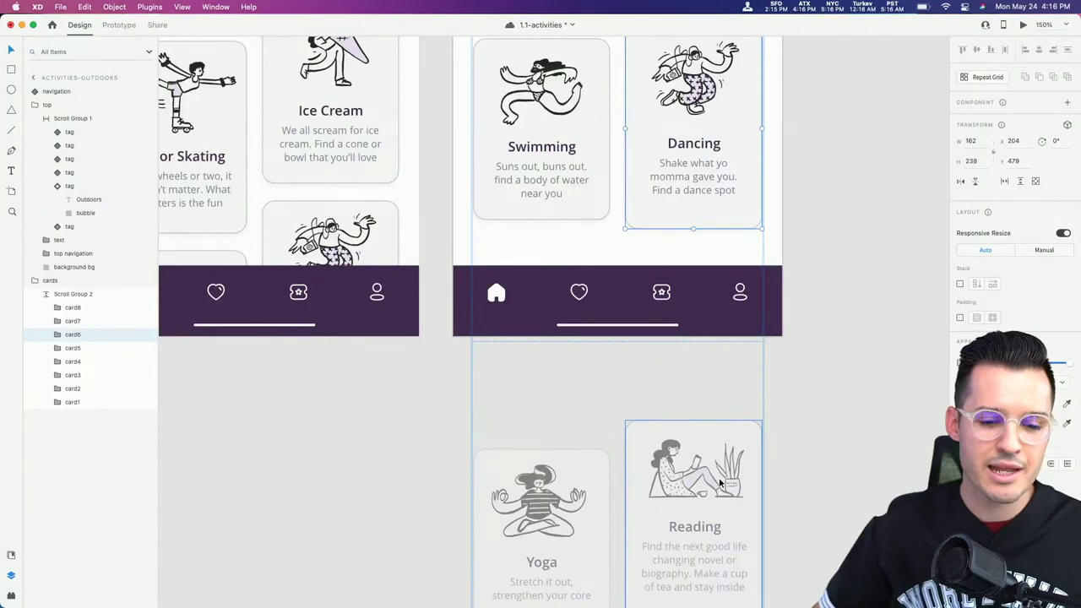
click(598, 508)
shift+click(673, 496)
scroll(664, 510, down, 3)
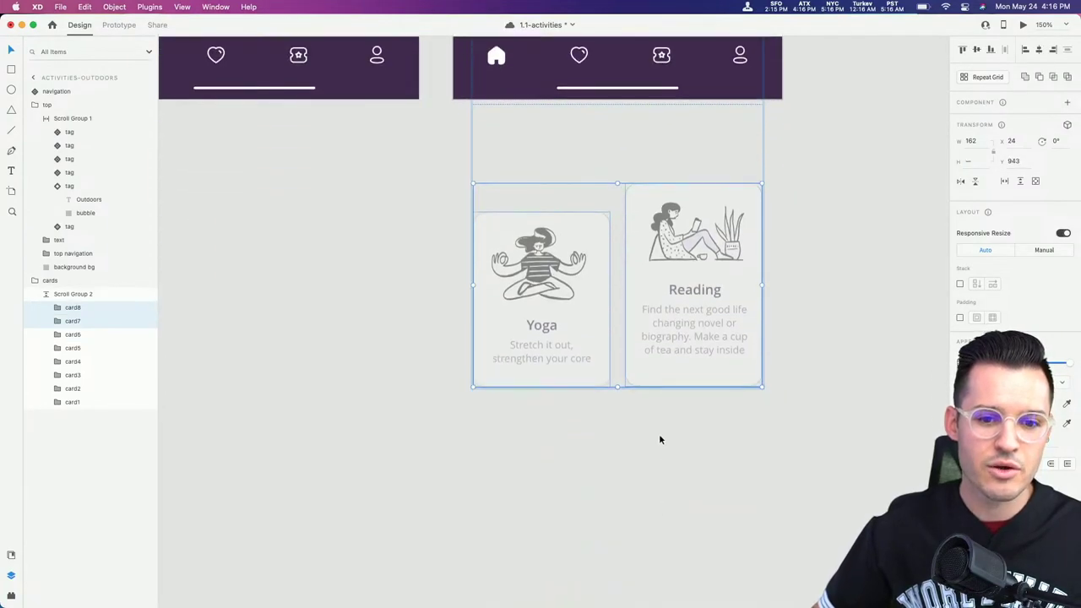
scroll(659, 436, up, 8)
scroll(688, 444, up, 1)
drag(678, 528, 639, 149)
scroll(657, 125, up, 5)
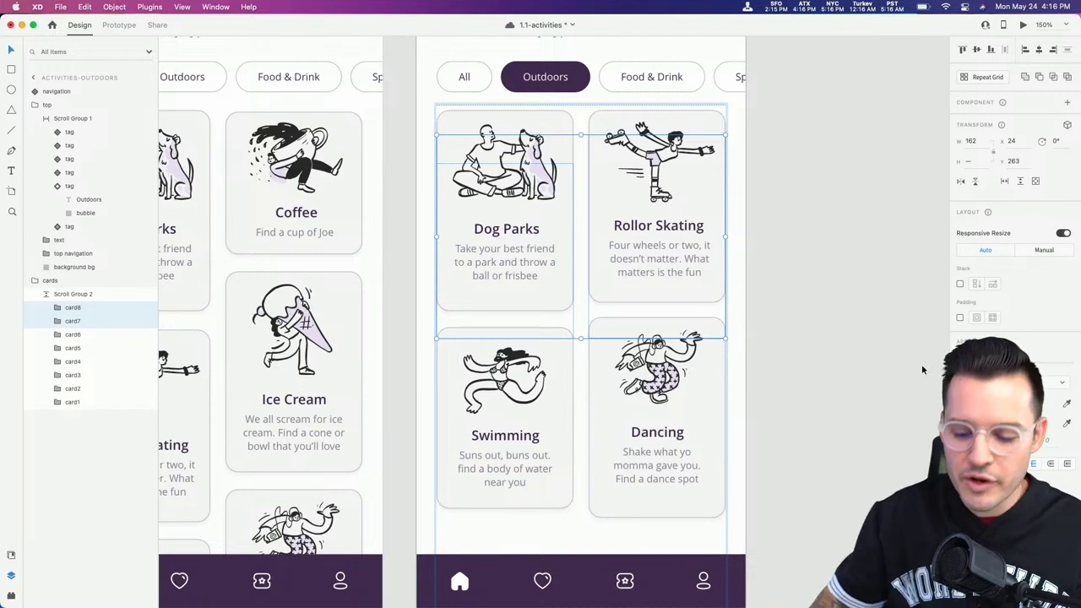
Step: In prototype mode, link the Outdoors tag on the activities-all artboard to the activities-outdoors artboard
key(super+1)
drag(793, 327, 850, 355)
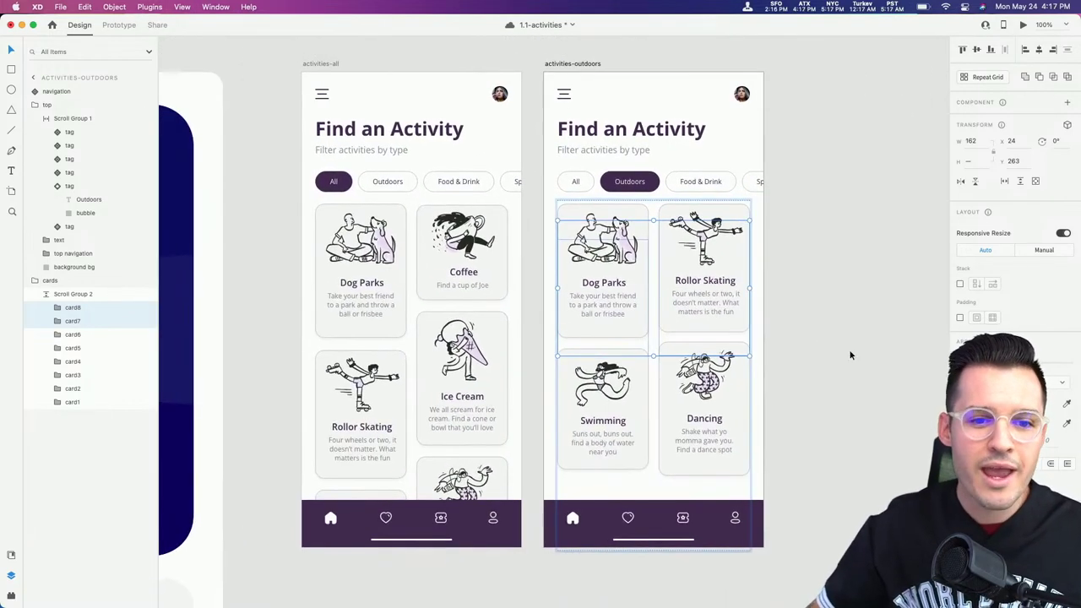
click(323, 67)
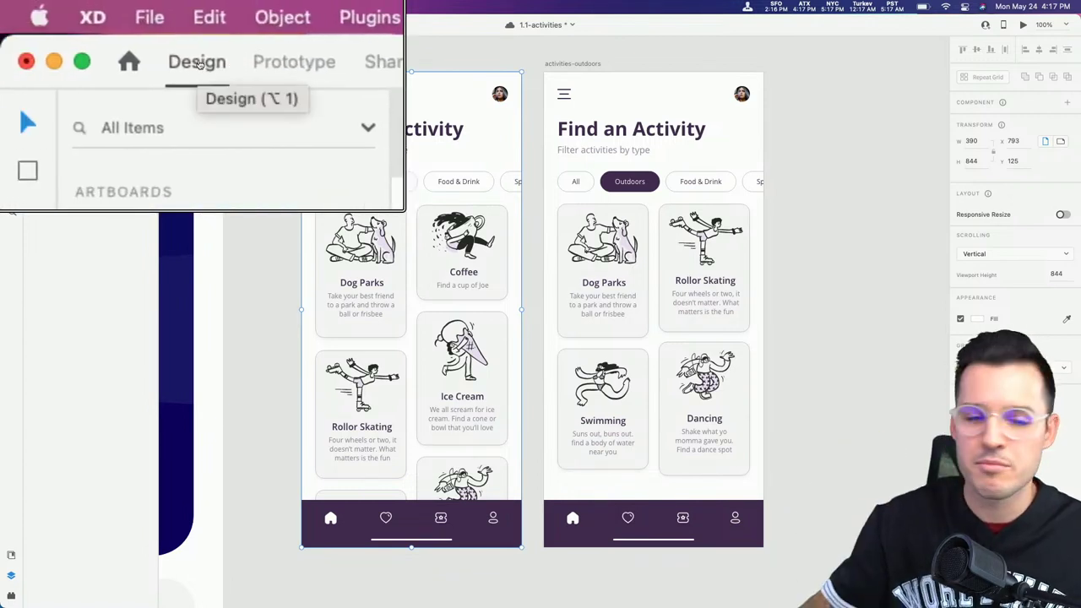
click(294, 64)
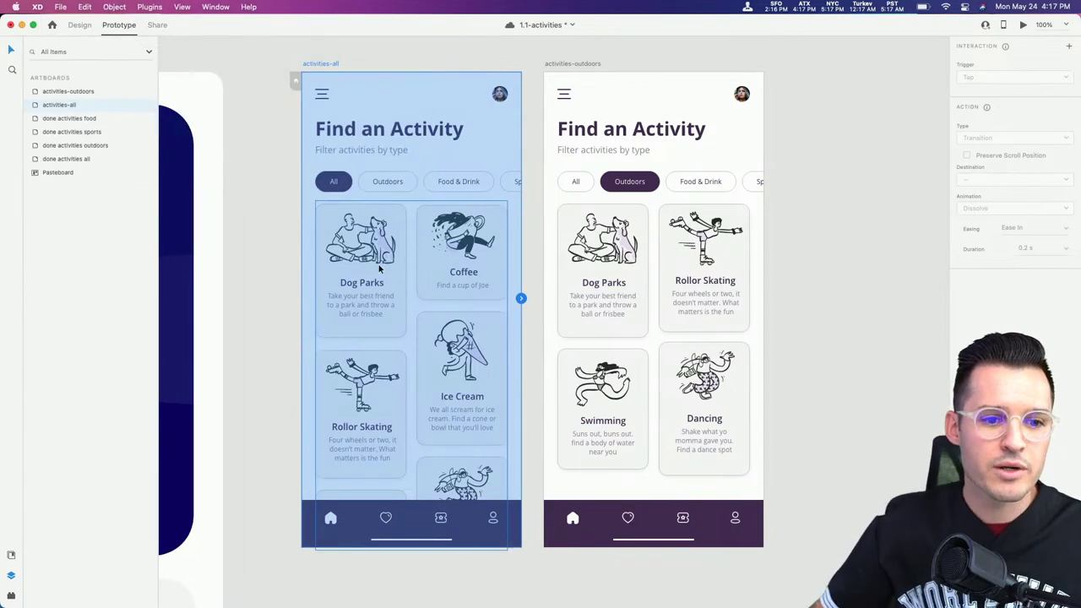
double_click(389, 182)
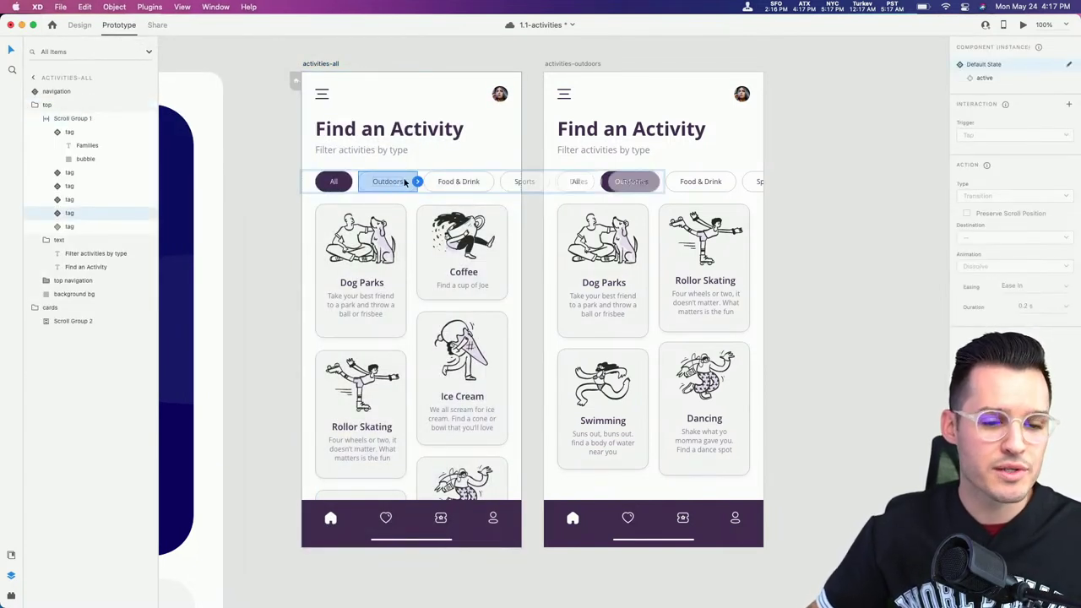
drag(417, 182, 552, 150)
Step: Try to move activities-outdoors farther from activities-all and link its All tag back to the activities-all artboard
drag(573, 63, 707, 67)
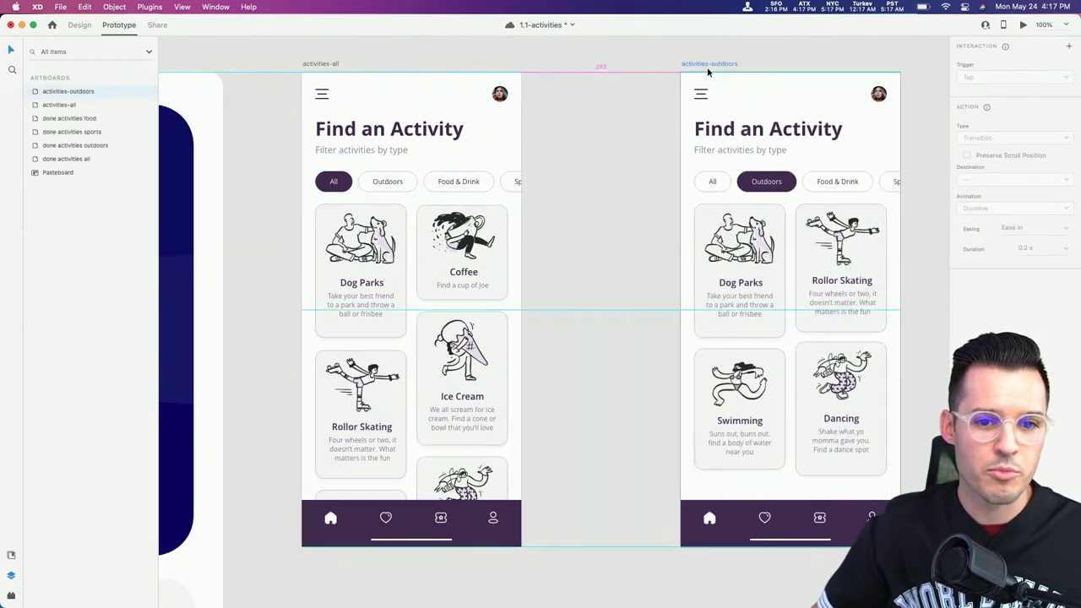
click(708, 184)
double_click(713, 184)
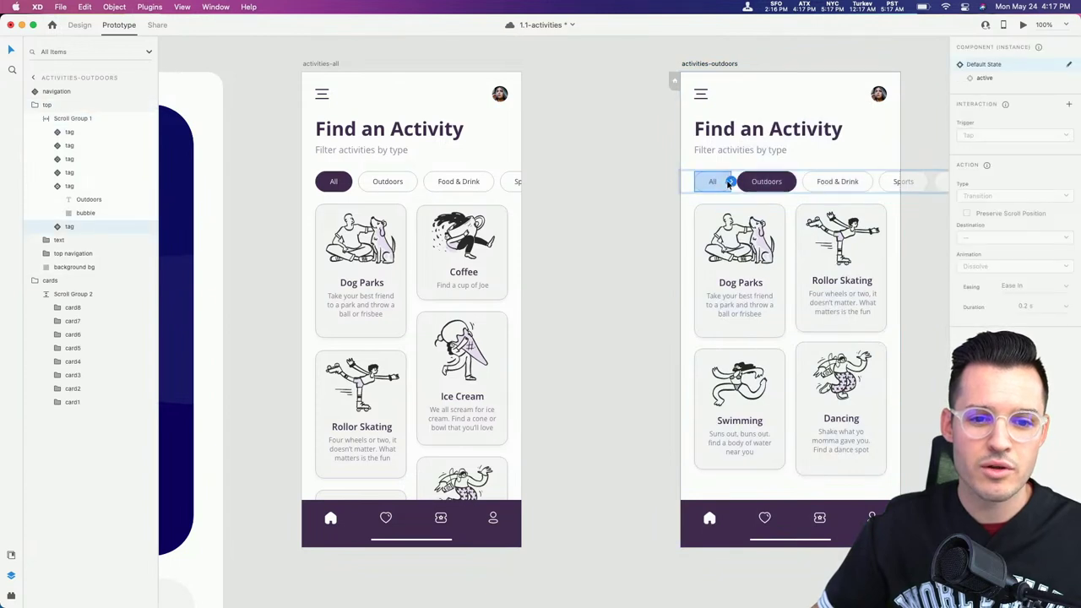
drag(730, 183, 688, 152)
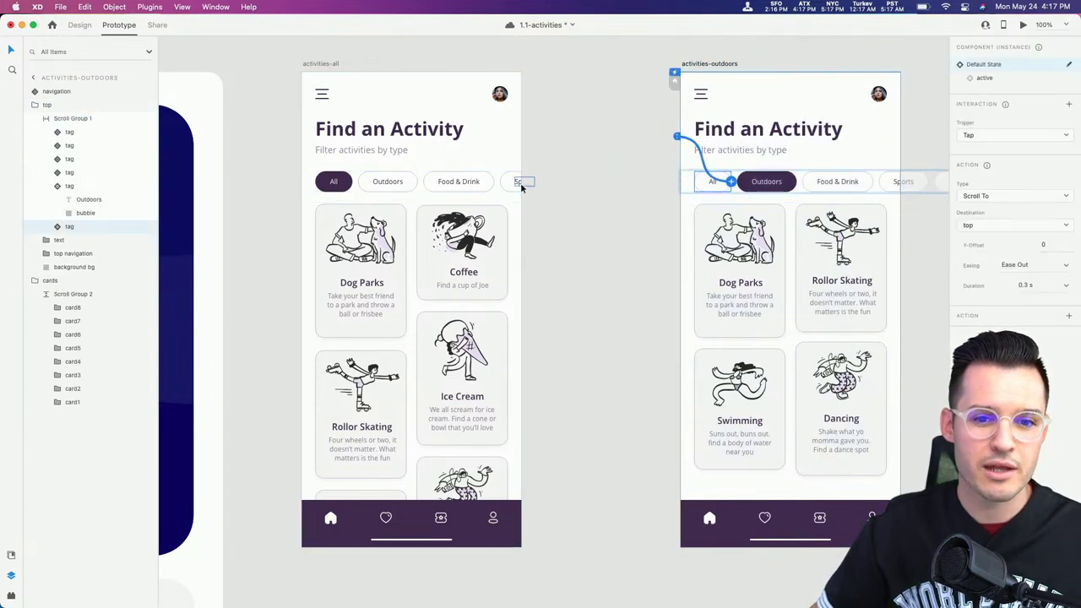
Step: Undo the mistaken All tag link and leave a wider gap between the activities-all and activities-outdoors artboards
key(super+z)
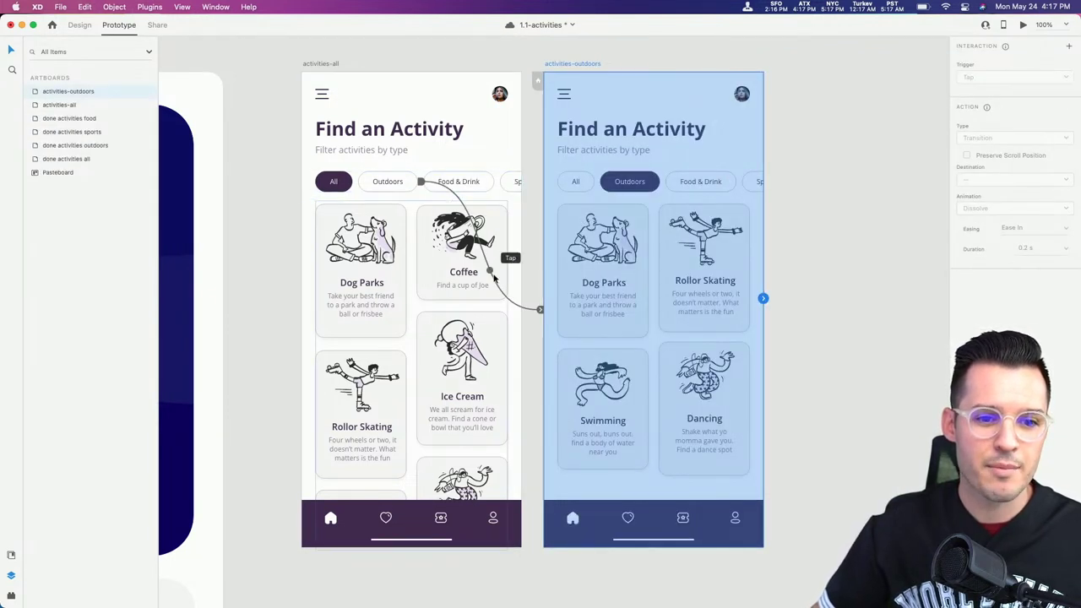
key(super+z)
key(super+z)
key(super+z)
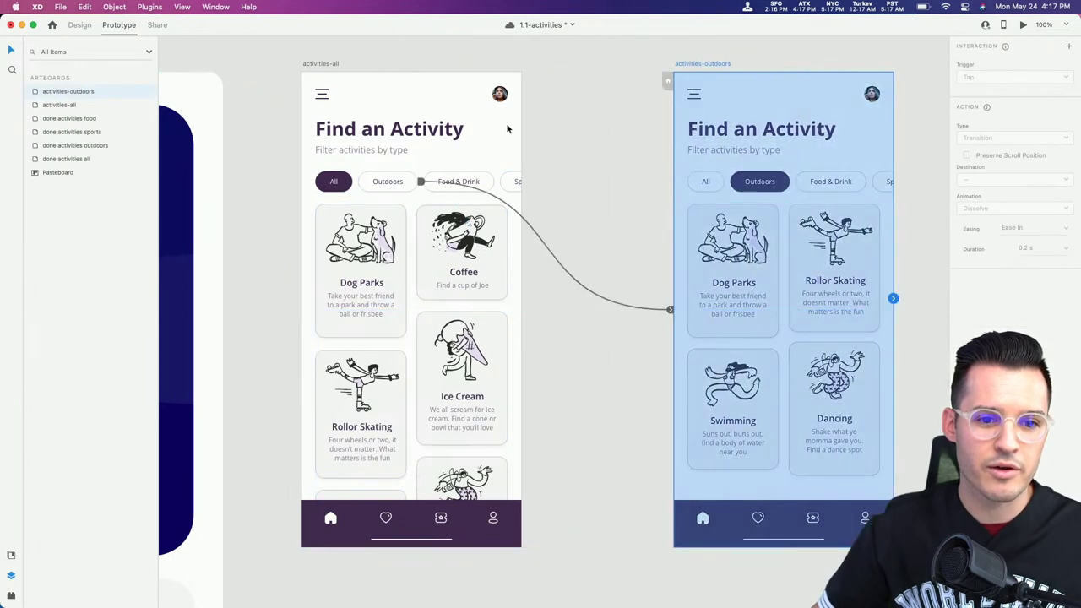
Step: Set the Outdoors tag's link to Auto-Animate with Snap easing and a duration of 0.6 s
click(557, 260)
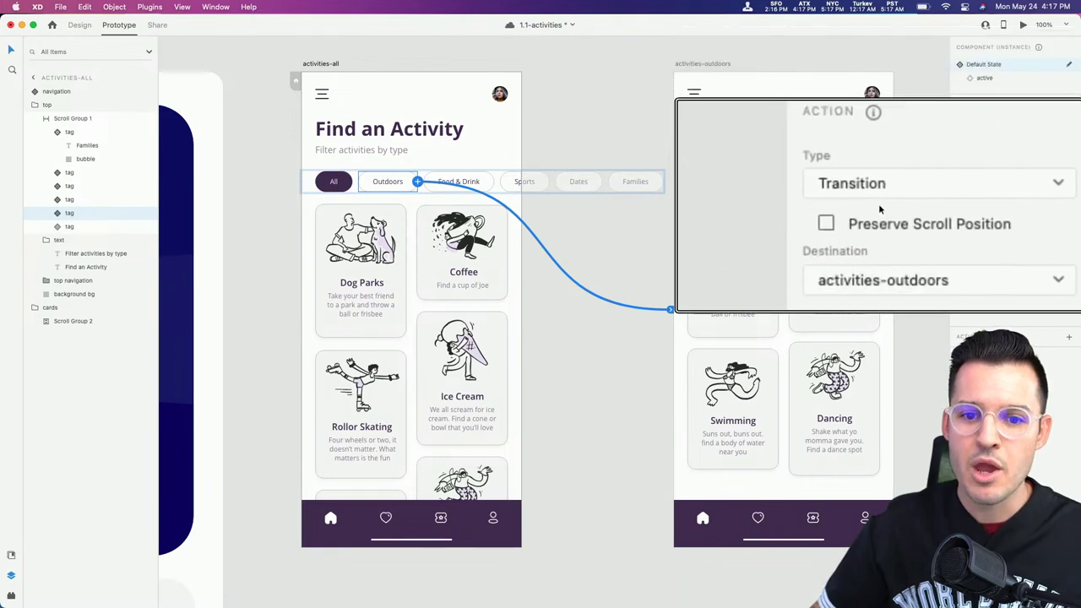
click(880, 190)
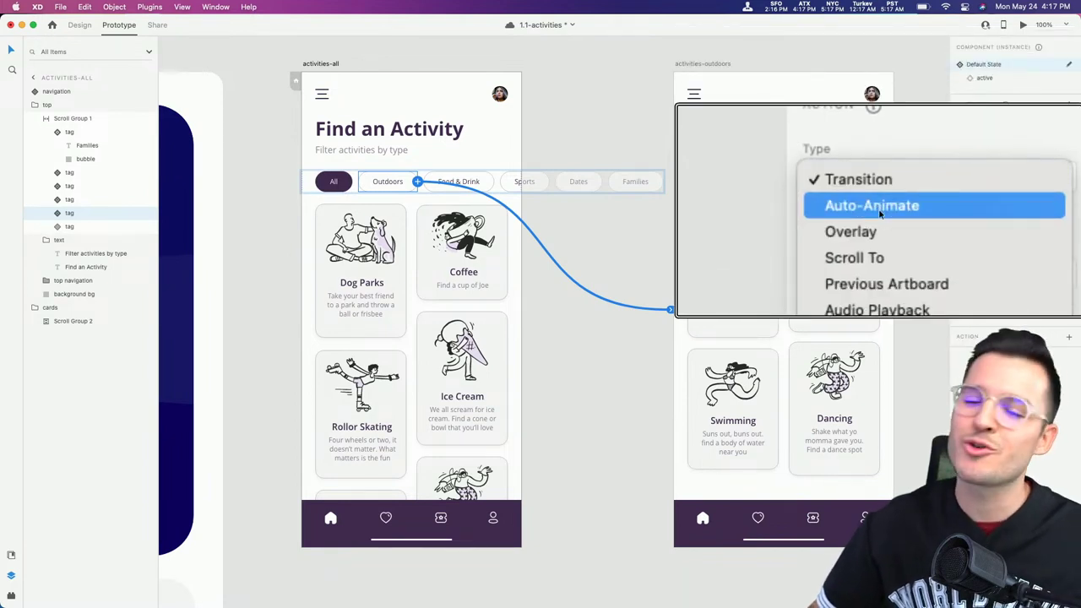
click(879, 212)
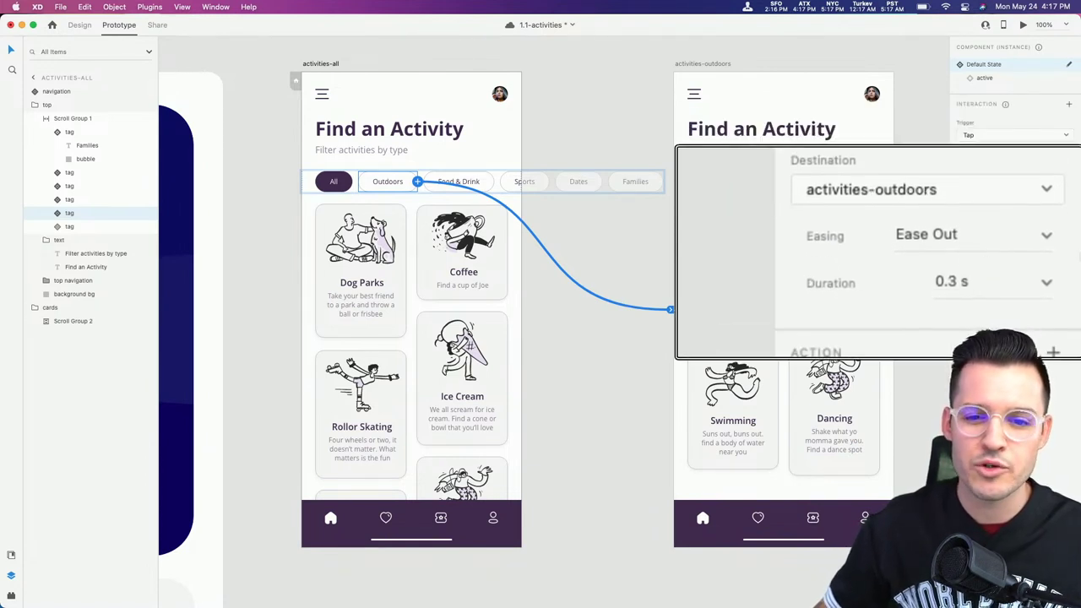
click(1038, 244)
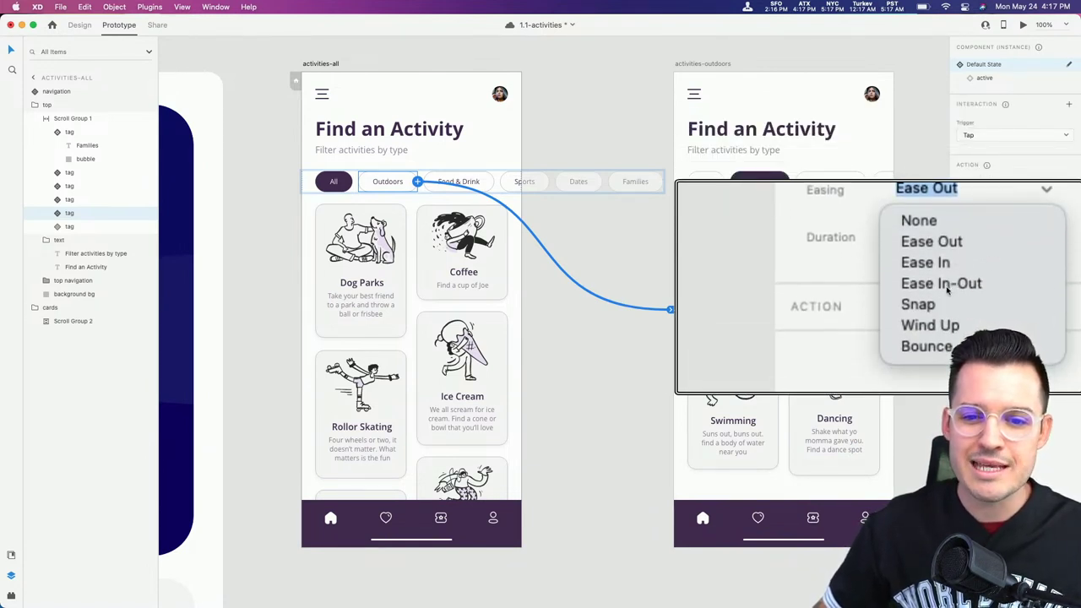
click(947, 297)
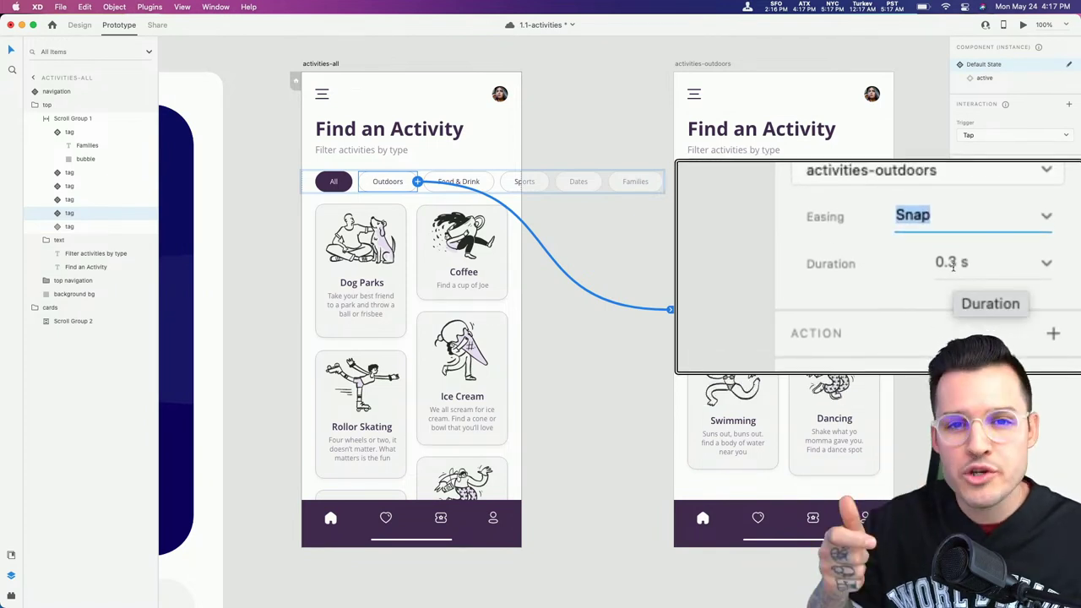
double_click(953, 263)
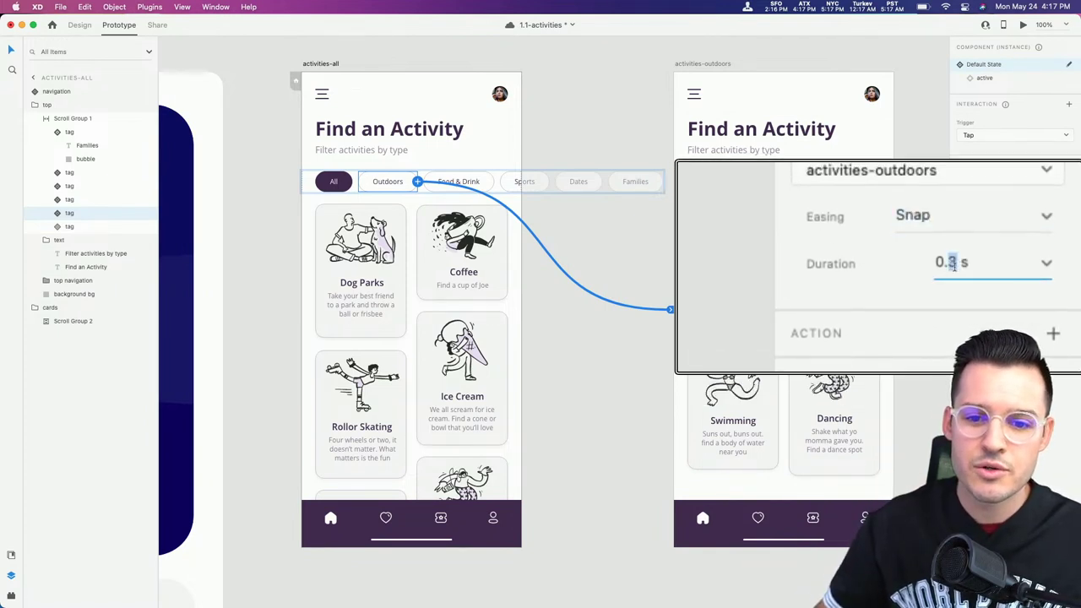
key(Tab)
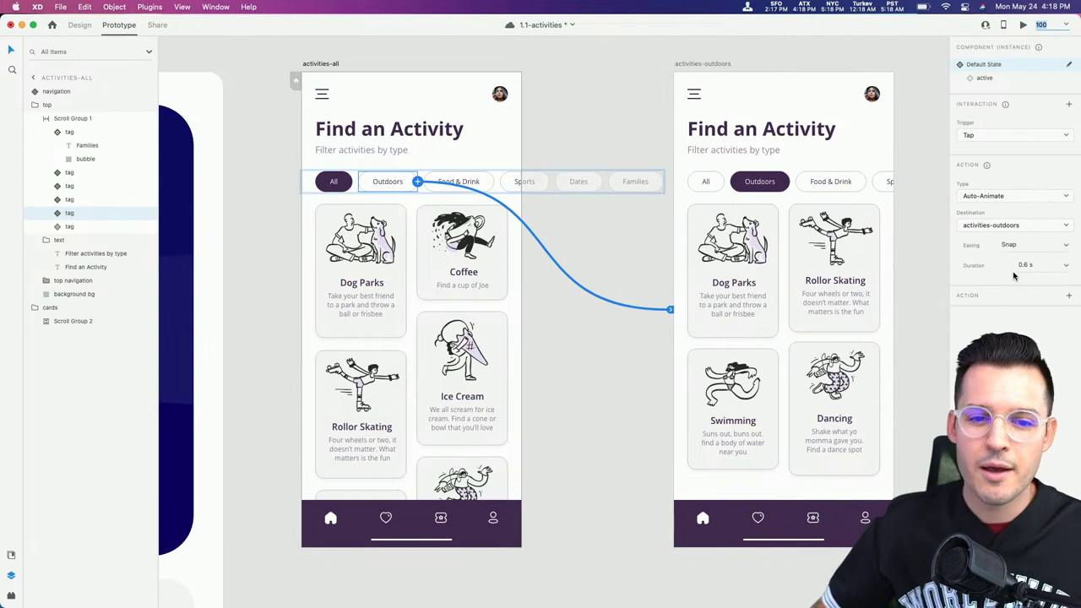
Step: Link the All tag on activities-outdoors back to activities-all with Auto-Animate, Snap easing and 0.6 s duration
click(702, 185)
click(703, 184)
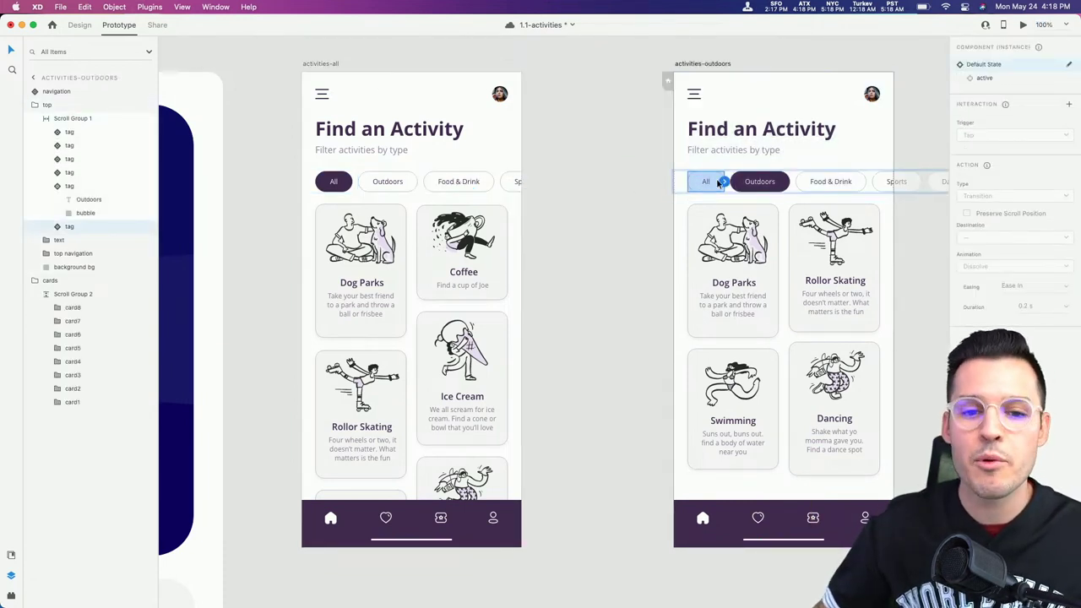
drag(724, 185, 478, 171)
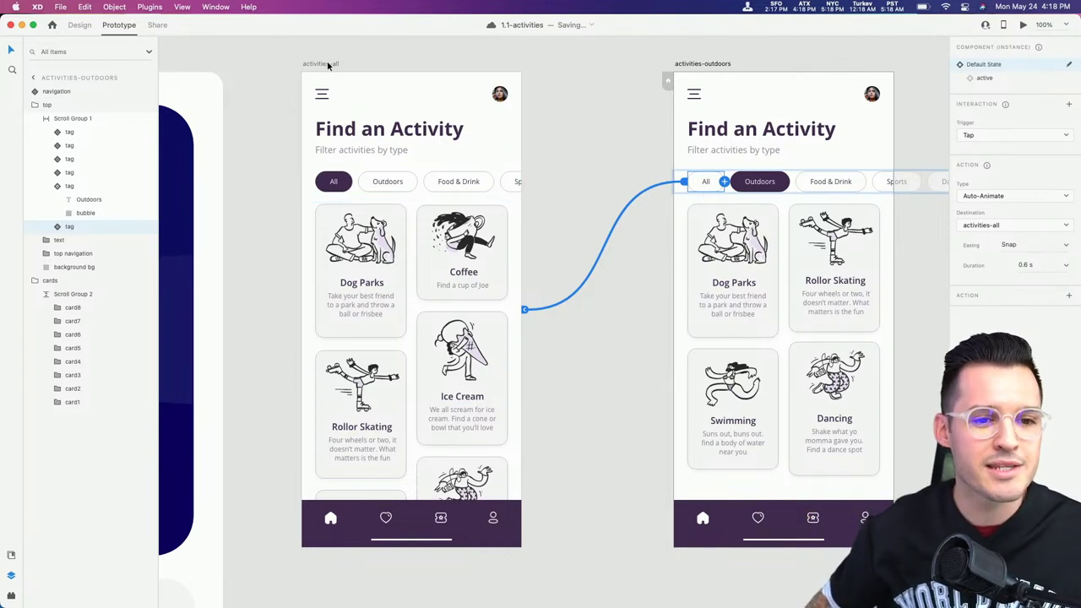
Step: Preview the prototype from activities-all and test the vertical scrolling of the cards and the sideways scrolling of the tags
click(329, 64)
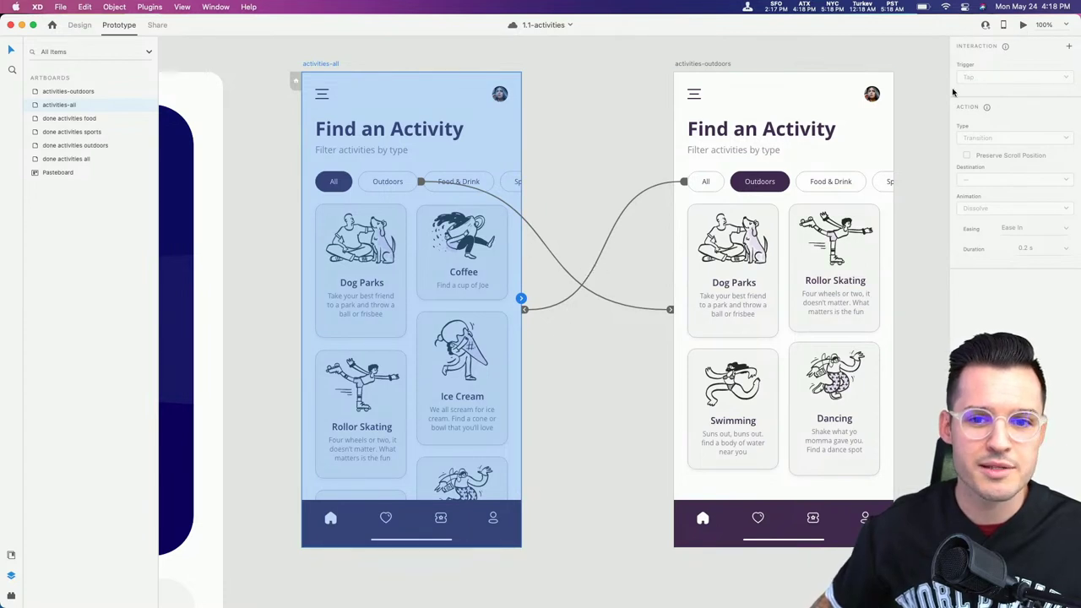
click(1024, 26)
drag(748, 63, 642, 58)
scroll(716, 169, down, 5)
scroll(716, 169, up, 5)
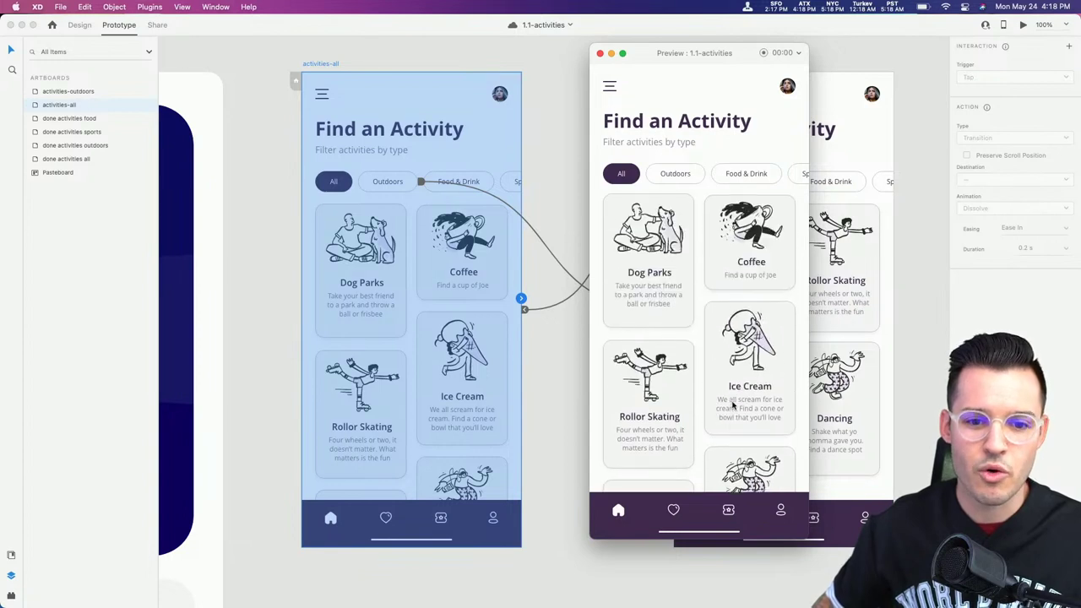
scroll(722, 174, right, 3)
scroll(722, 175, left, 3)
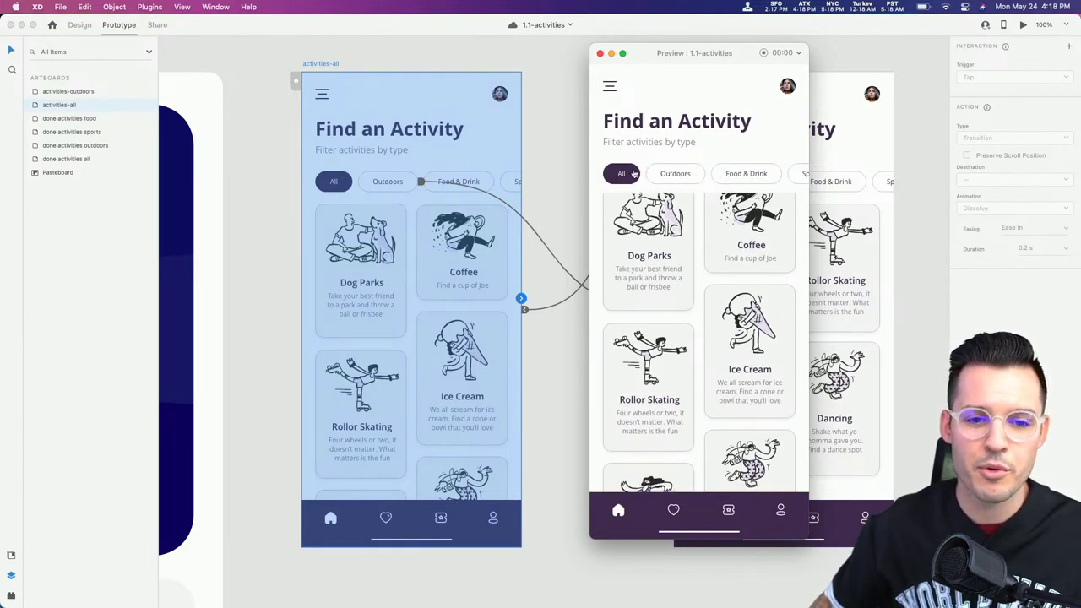
Step: Switch the preview back and forth between the Outdoors and All filters to check the card animation
click(691, 172)
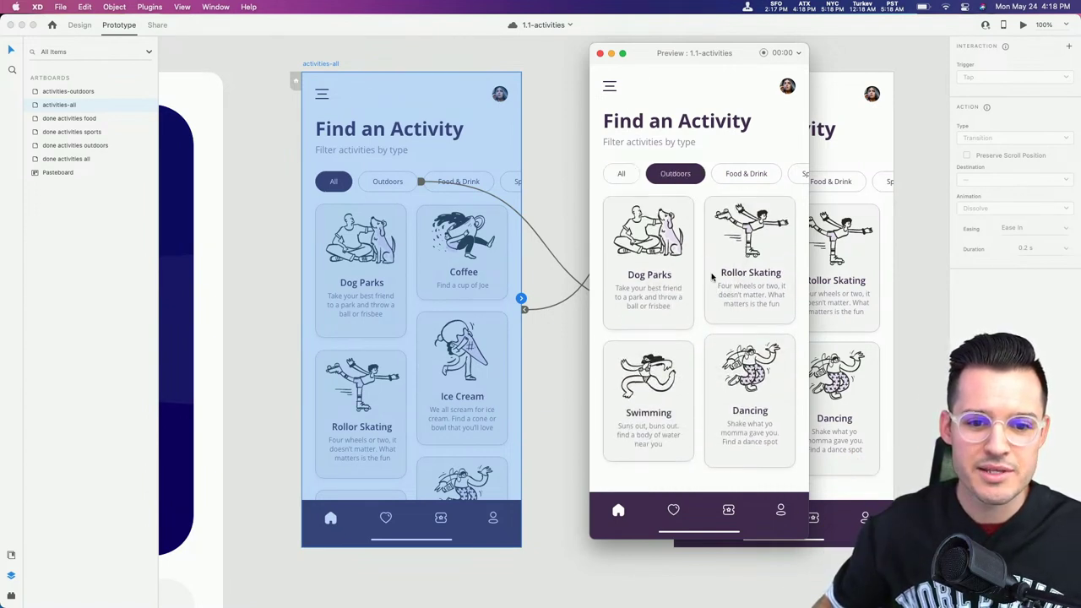
click(621, 178)
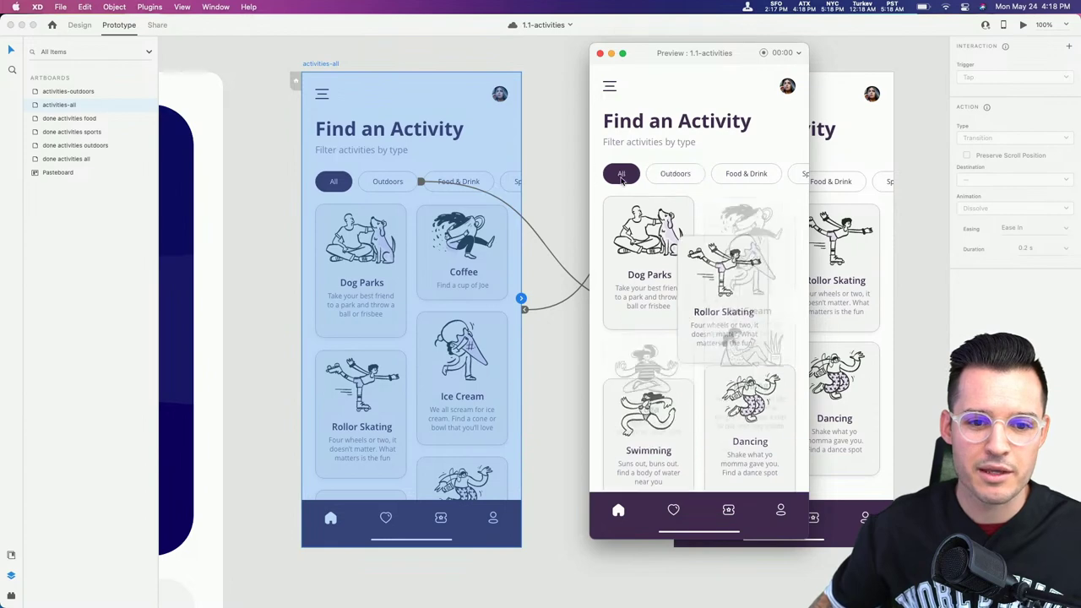
click(678, 175)
click(623, 176)
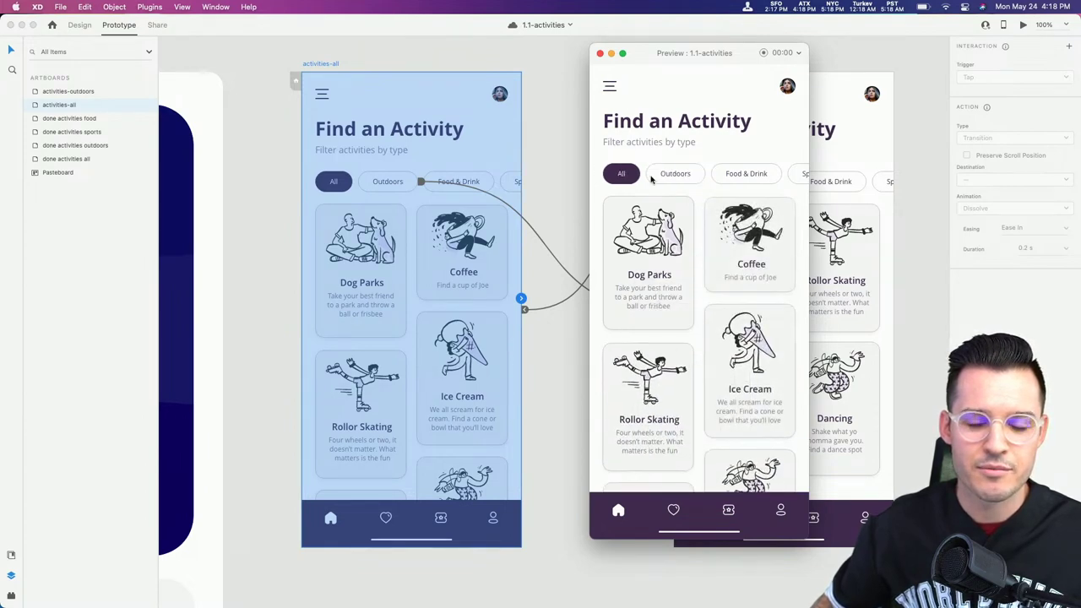
click(679, 176)
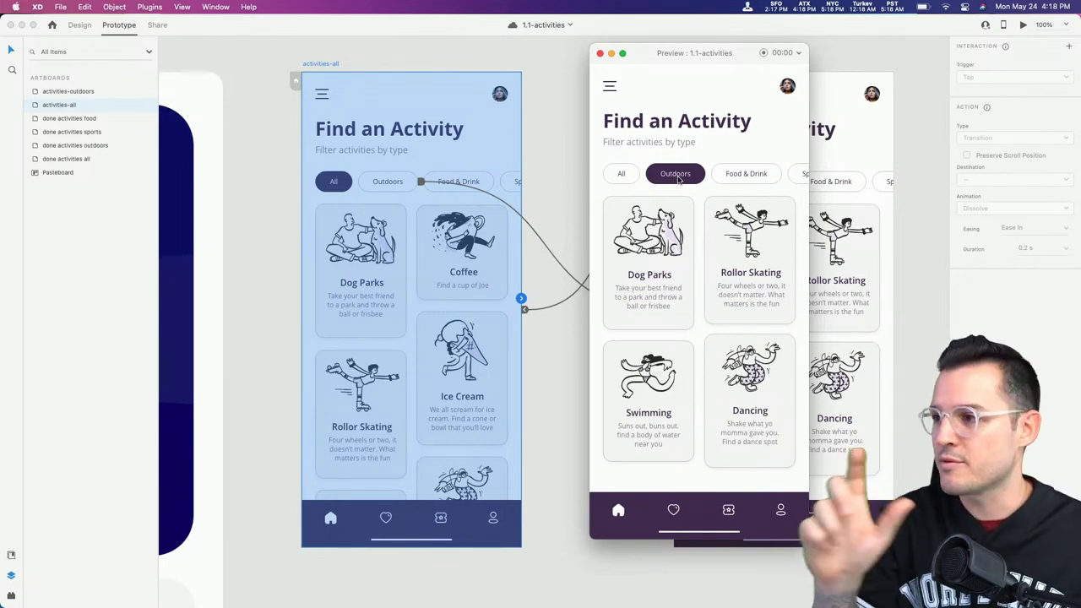
Step: Test switching between Outdoors and All with the tag row scrolled sideways, and close the preview
scroll(693, 178, right, 3)
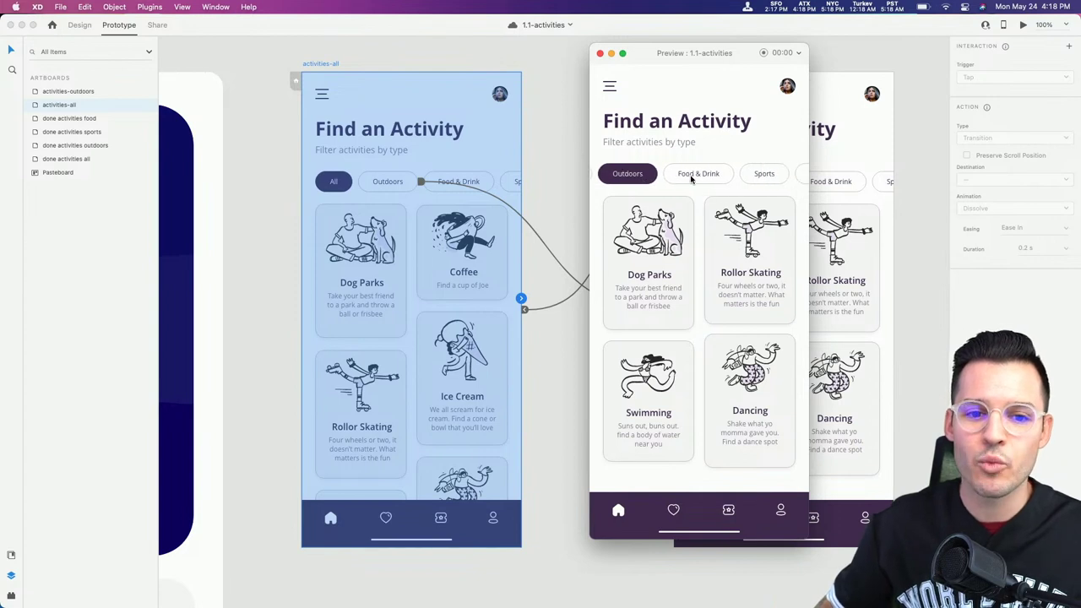
scroll(693, 177, left, 3)
scroll(691, 177, right, 2)
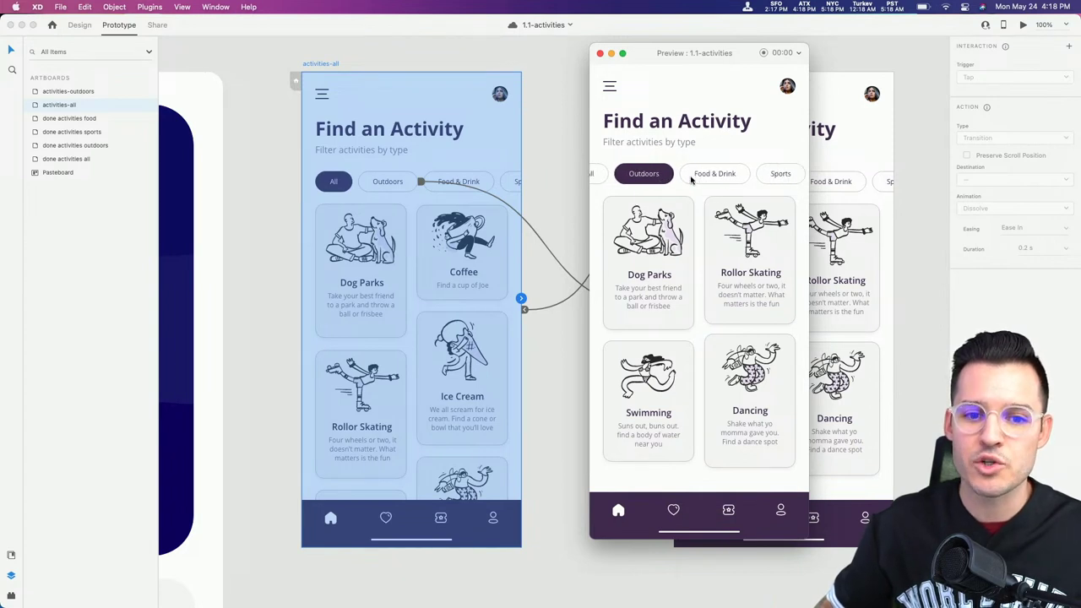
click(597, 174)
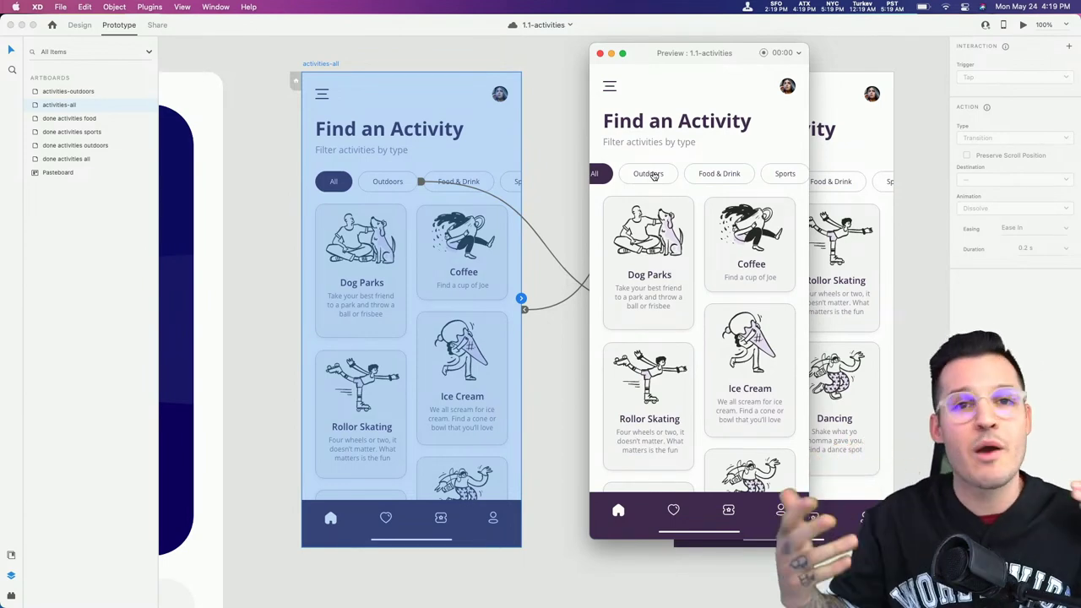
scroll(656, 175, left, 1)
scroll(656, 174, right, 3)
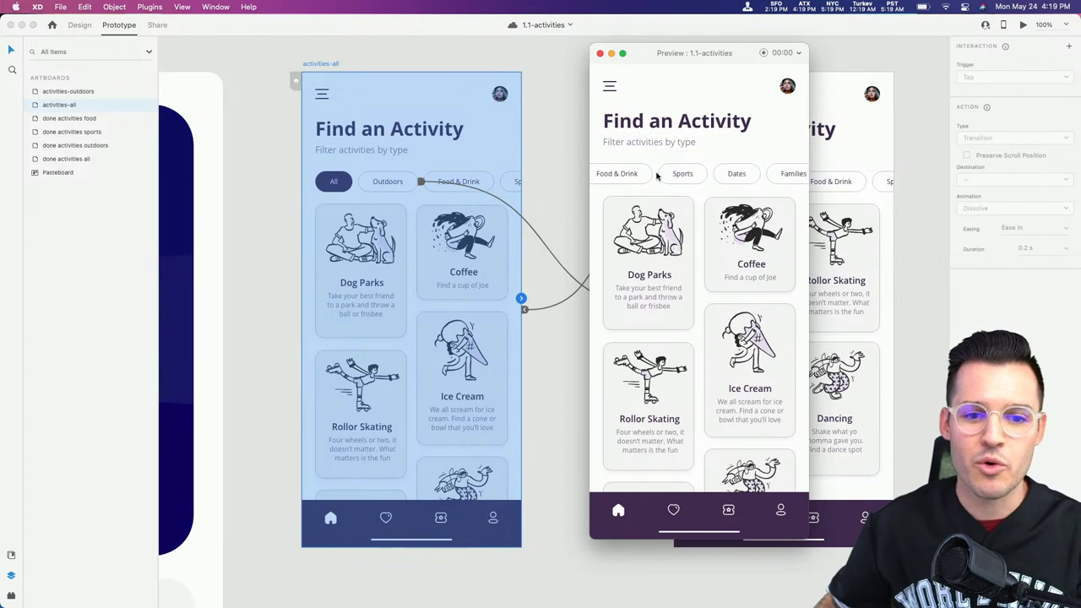
scroll(657, 175, left, 3)
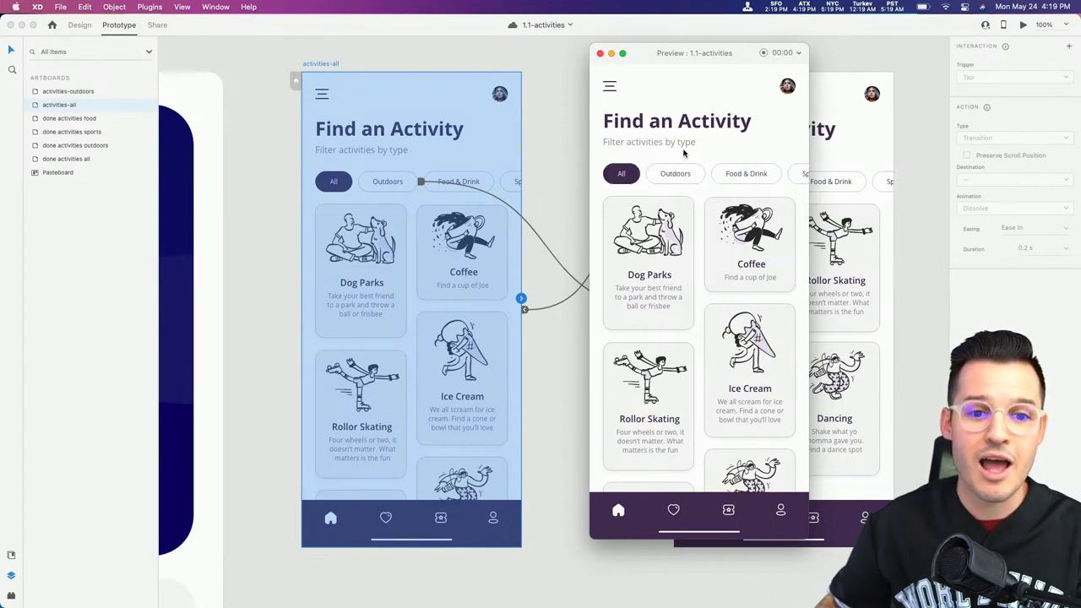
scroll(633, 175, right, 3)
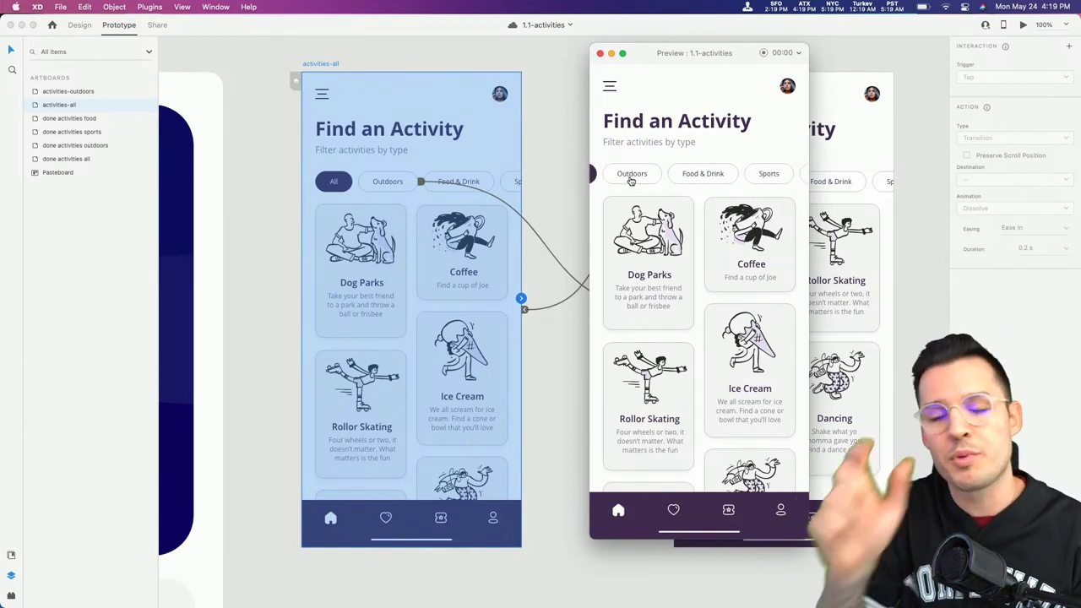
click(629, 175)
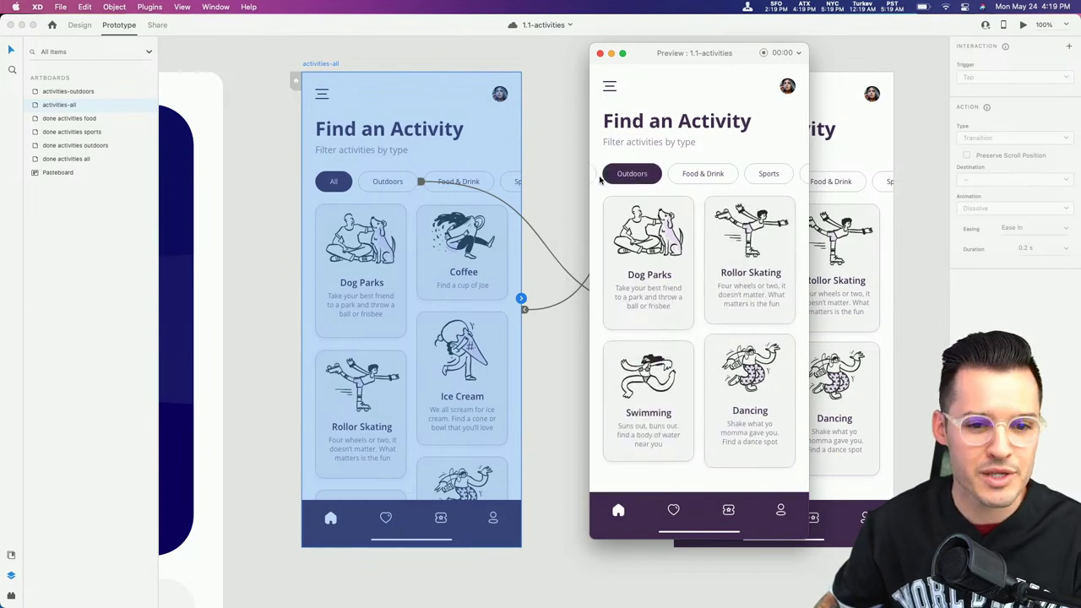
click(593, 176)
click(600, 54)
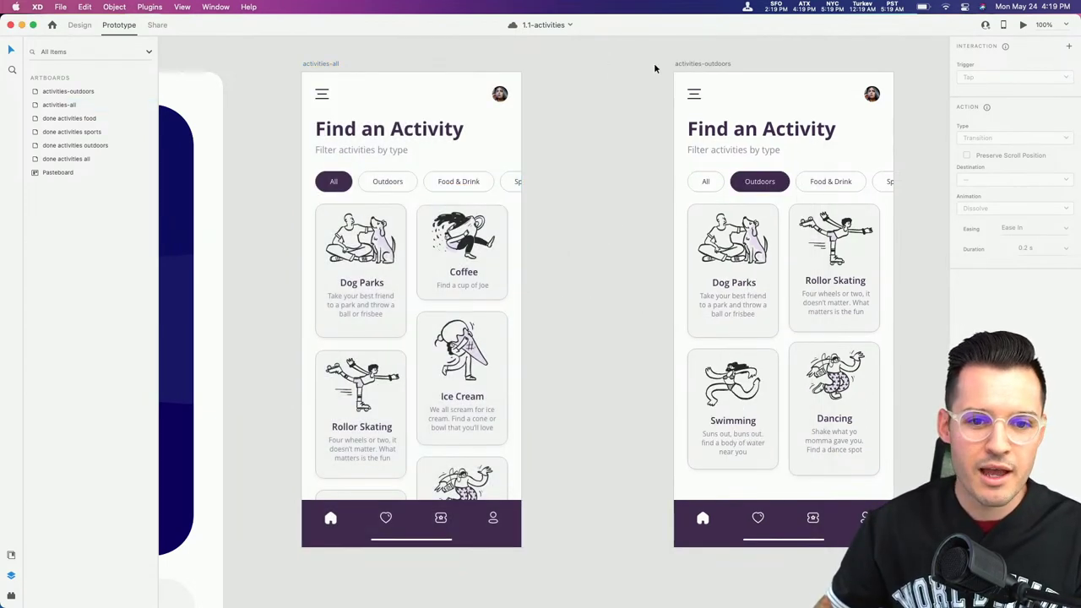
Step: Duplicate the activities-all artboard beside activities-outdoors and rename the copy activities-food
scroll(653, 68, right, 2)
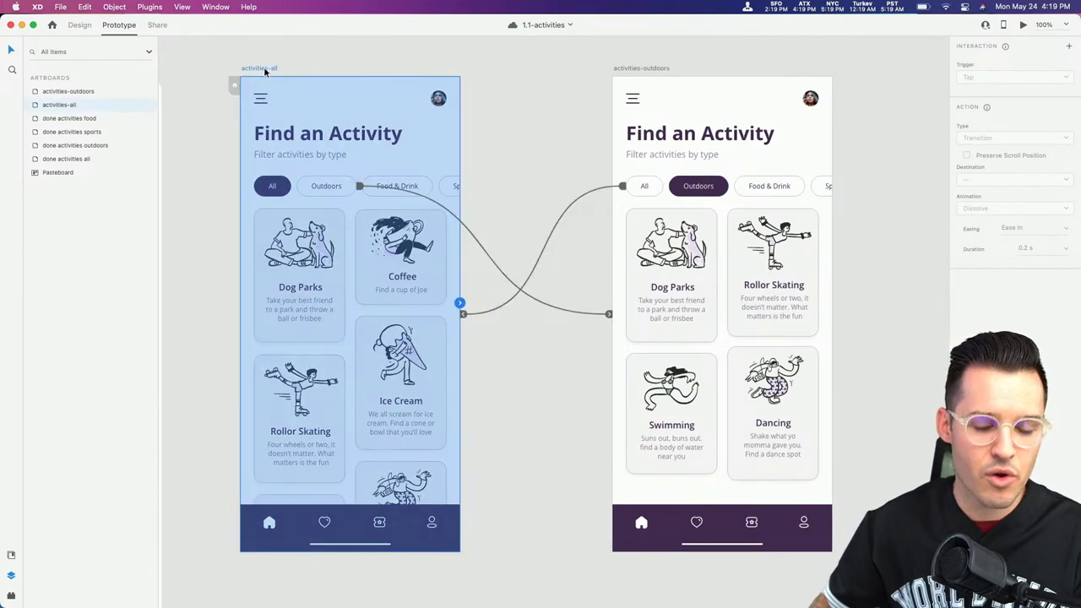
click(82, 26)
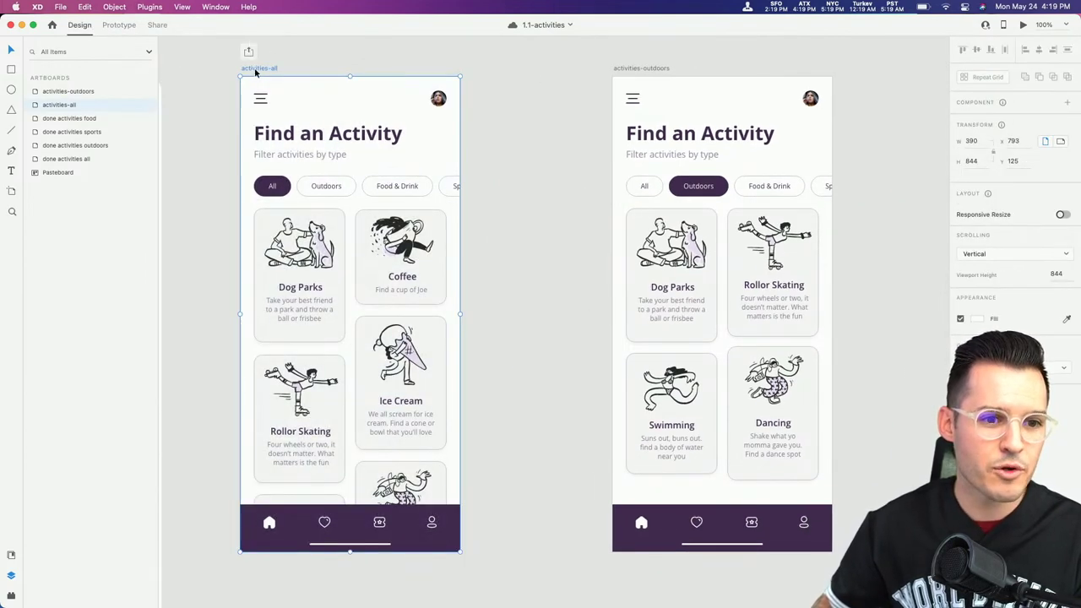
drag(255, 72, 846, 95)
scroll(846, 94, right, 5)
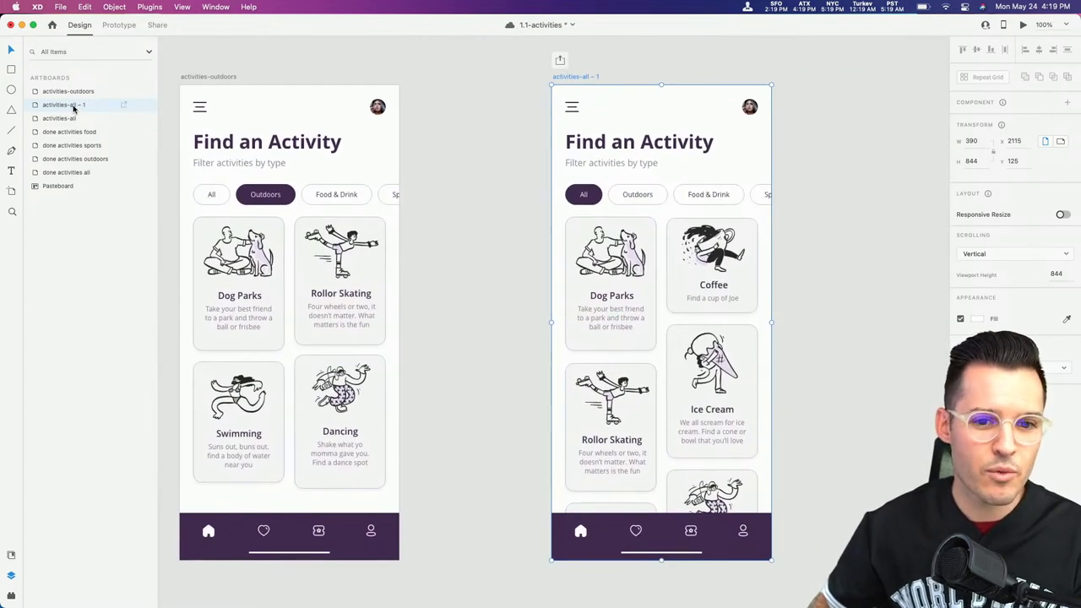
double_click(73, 107)
click(101, 106)
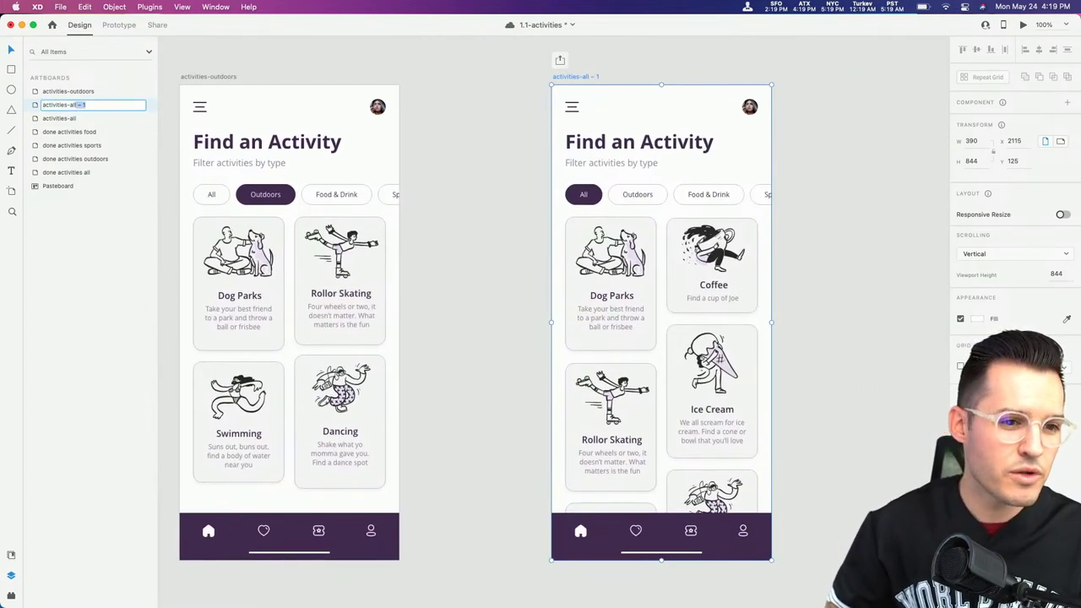
text(food)
key(Return)
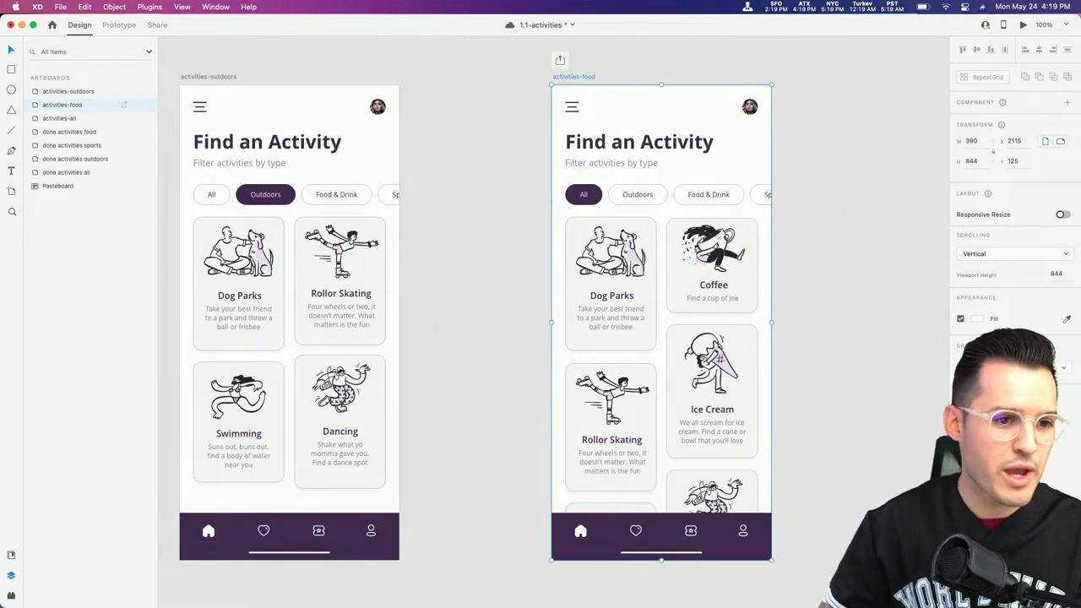
Step: On activities-food, return the All tag to its default state, make the third tag active and label it Food & Drink
scroll(571, 295, down, 2)
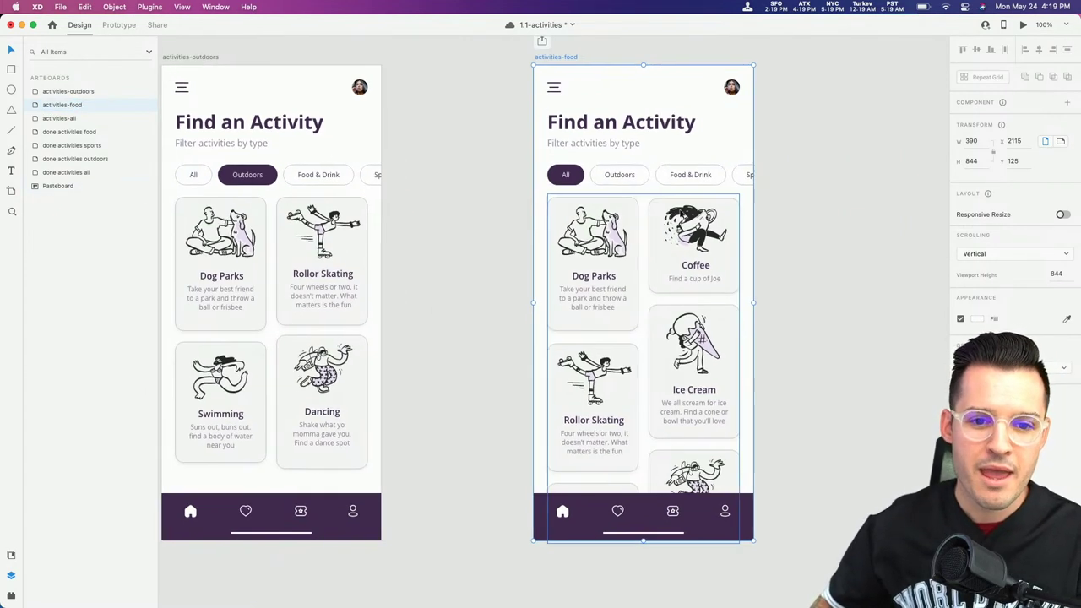
double_click(676, 176)
double_click(677, 175)
click(579, 175)
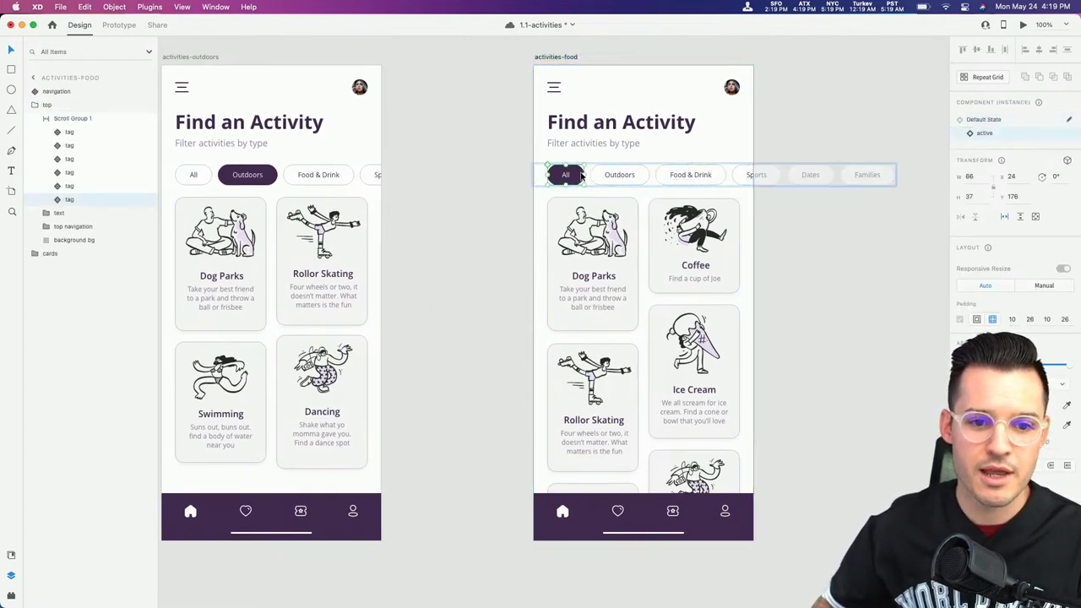
click(692, 176)
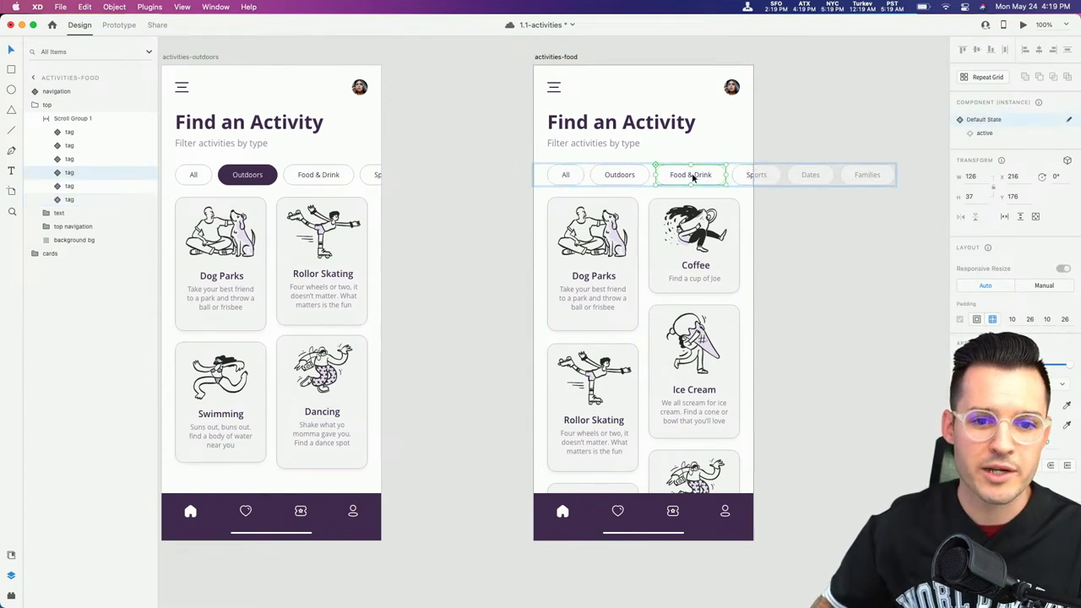
click(983, 133)
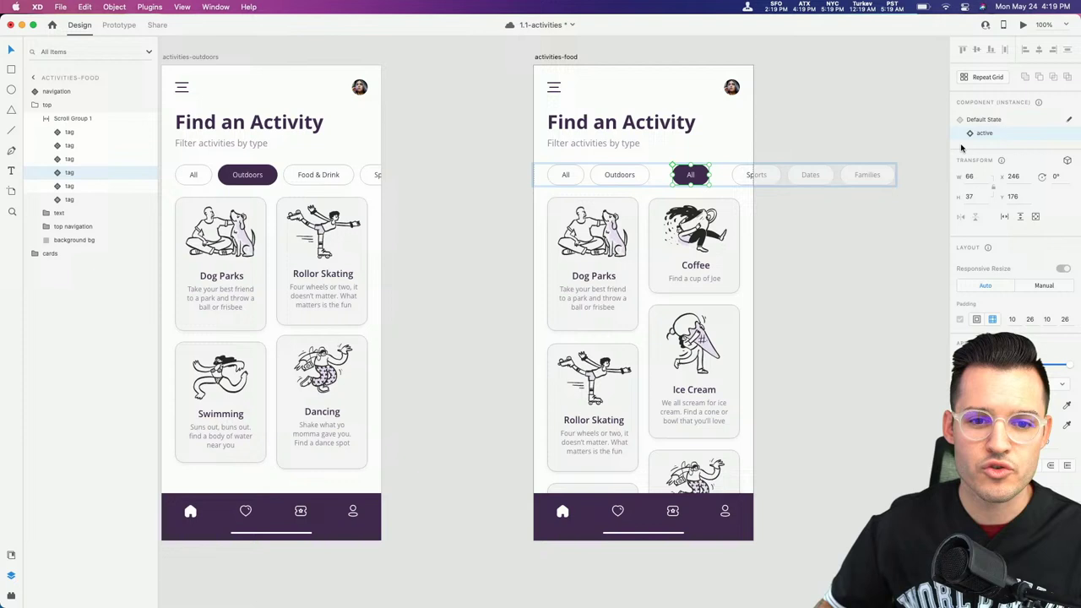
double_click(690, 175)
double_click(691, 176)
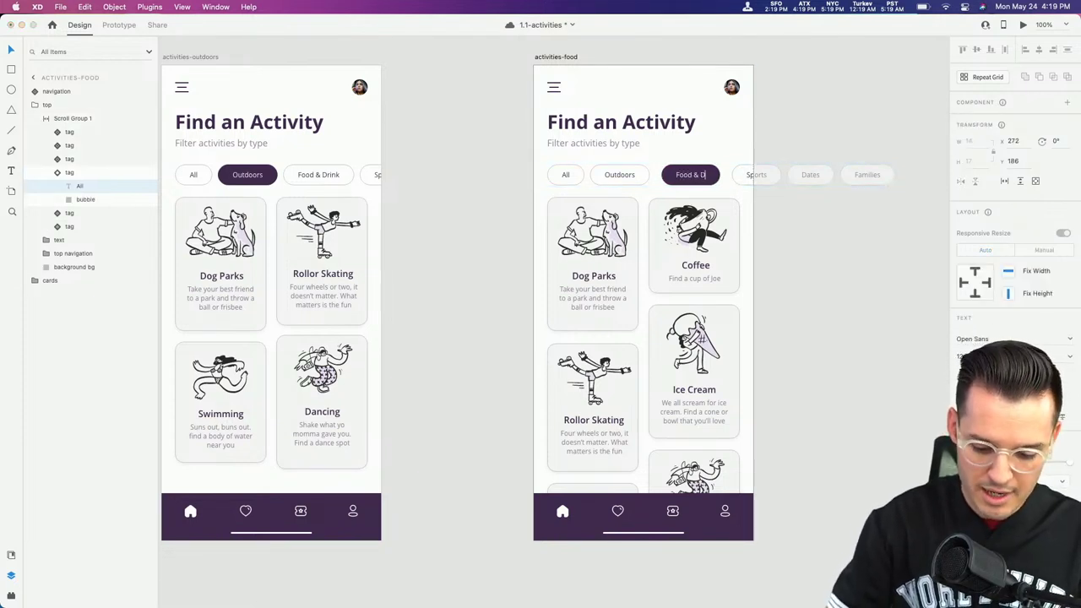
key(Escape)
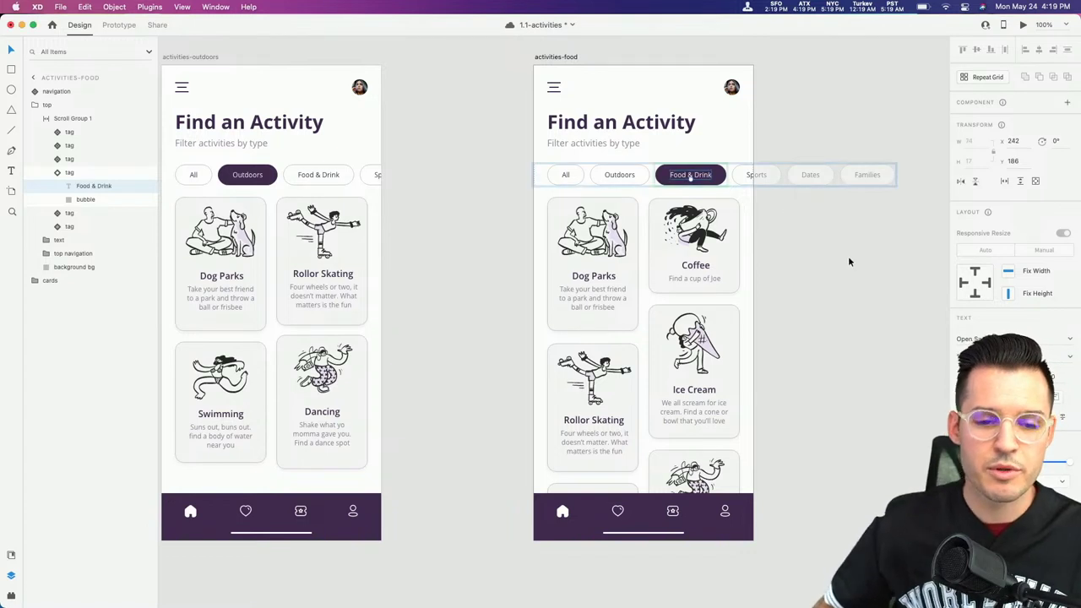
Step: Make the Dog Parks and Rollor Skating cards on activities-food fully transparent and shift them down
click(617, 260)
double_click(604, 265)
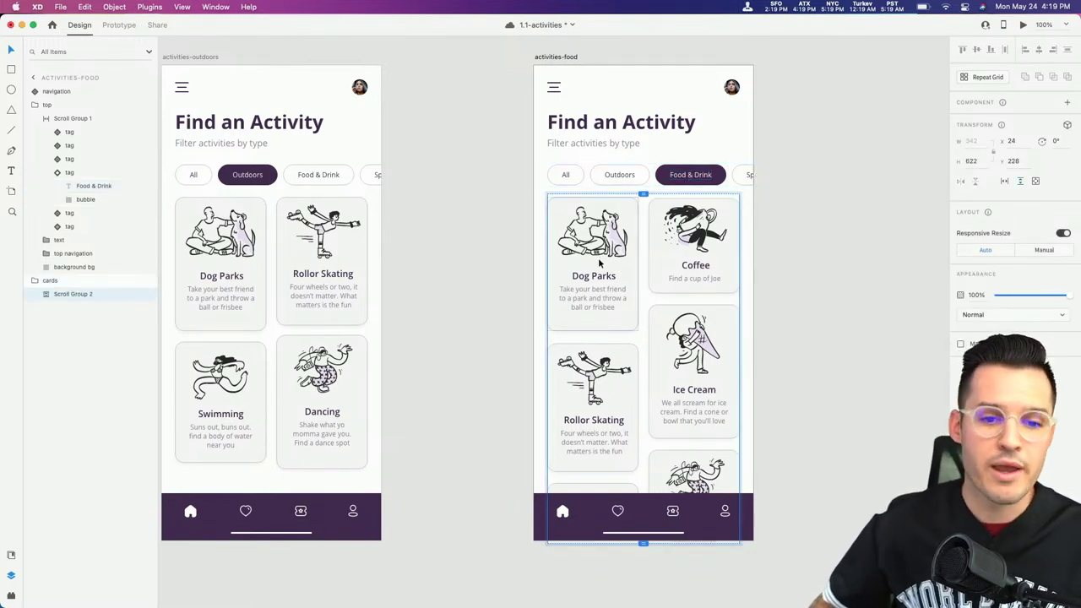
double_click(600, 264)
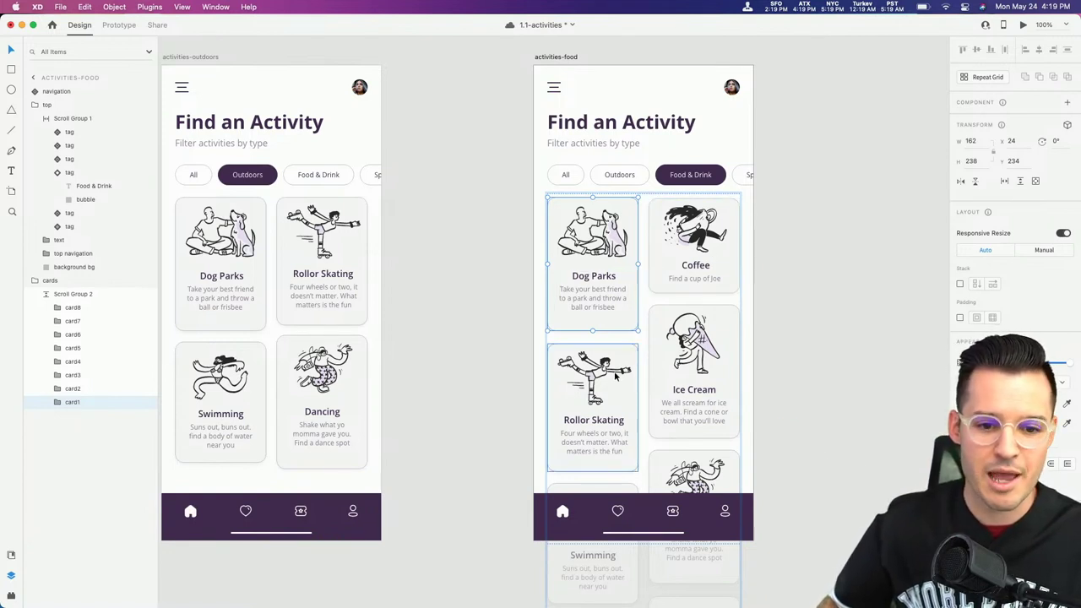
shift+click(609, 374)
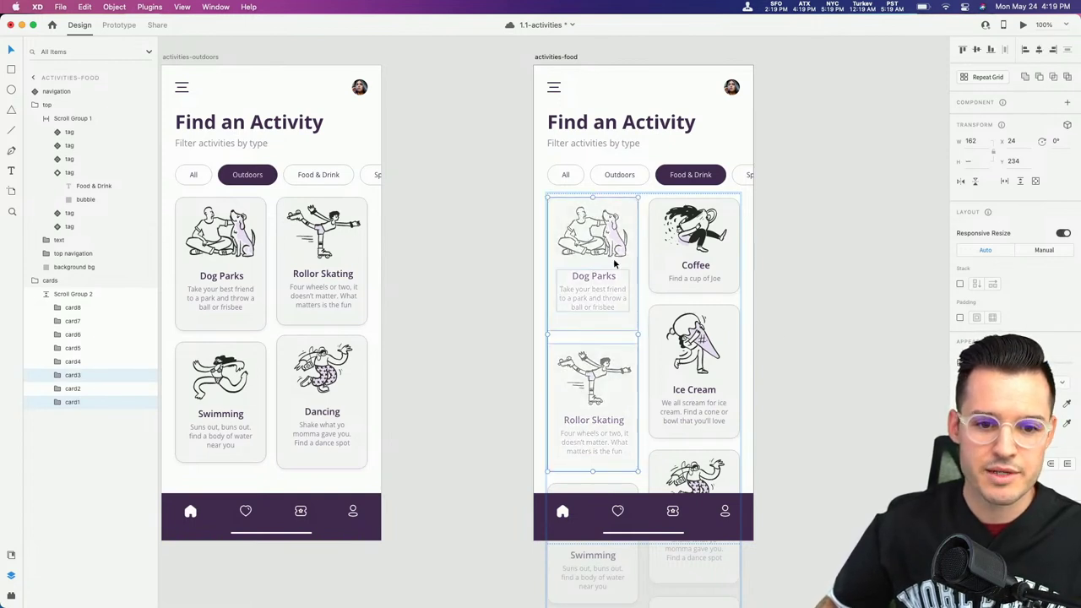
drag(618, 241, 616, 347)
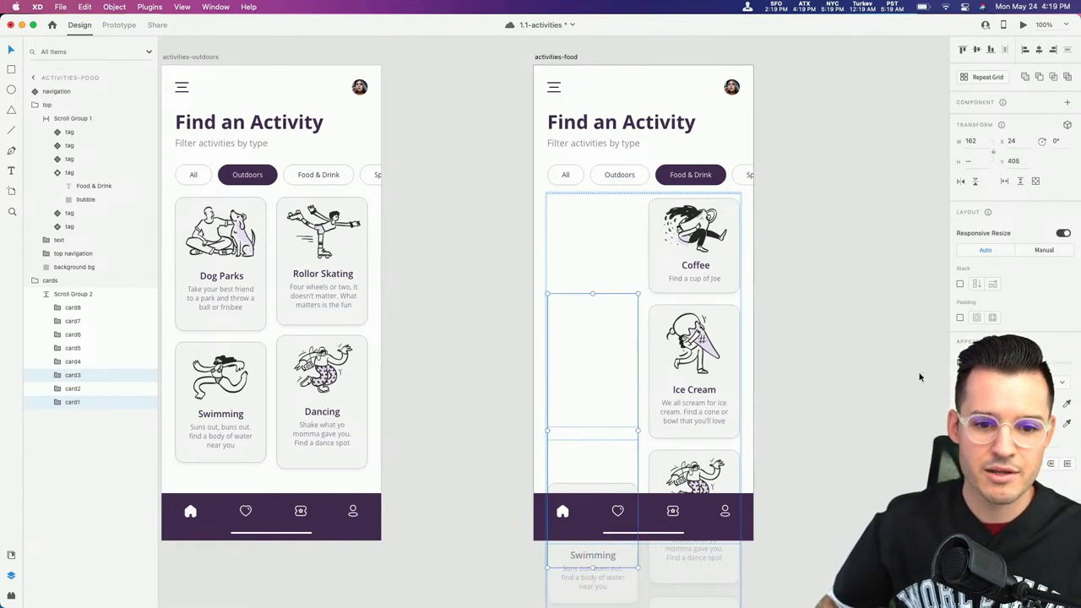
Step: Move the Coffee card to the top of the first column and the Ice Cream card to the top of the second
click(712, 370)
drag(686, 249, 596, 246)
drag(675, 336, 675, 230)
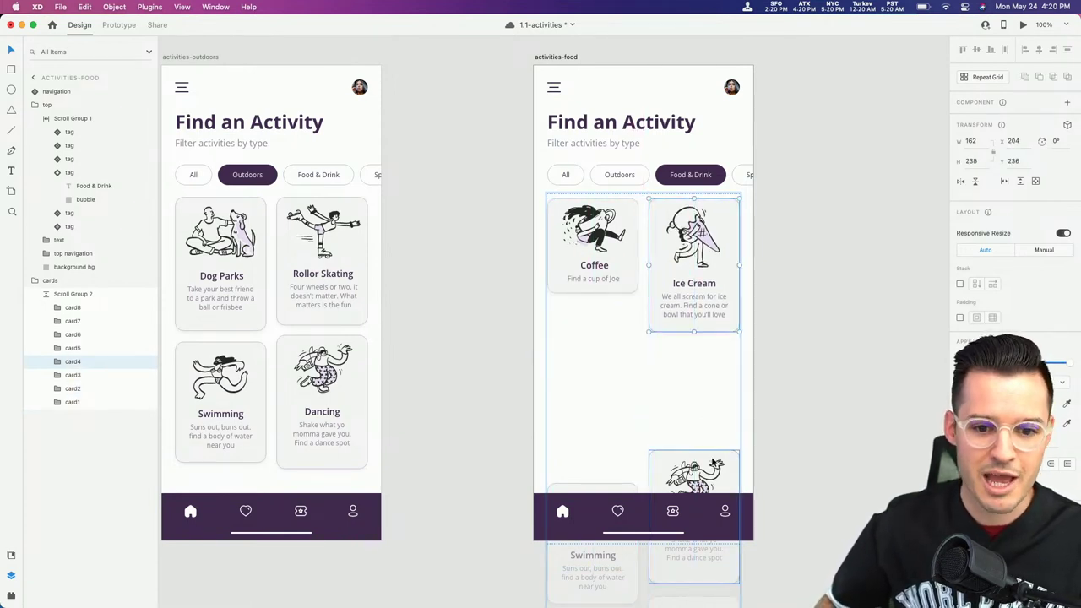
Step: Make the Swimming, Dancing, Yoga and Reading cards on activities-food fully transparent and shift them up
scroll(714, 465, down, 5)
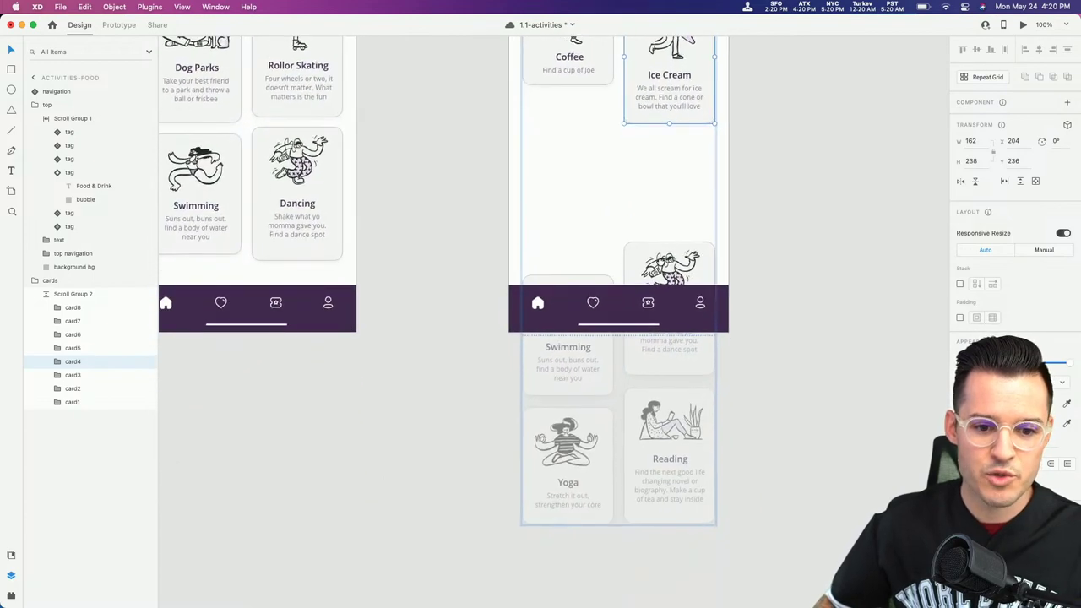
click(700, 500)
shift+click(583, 520)
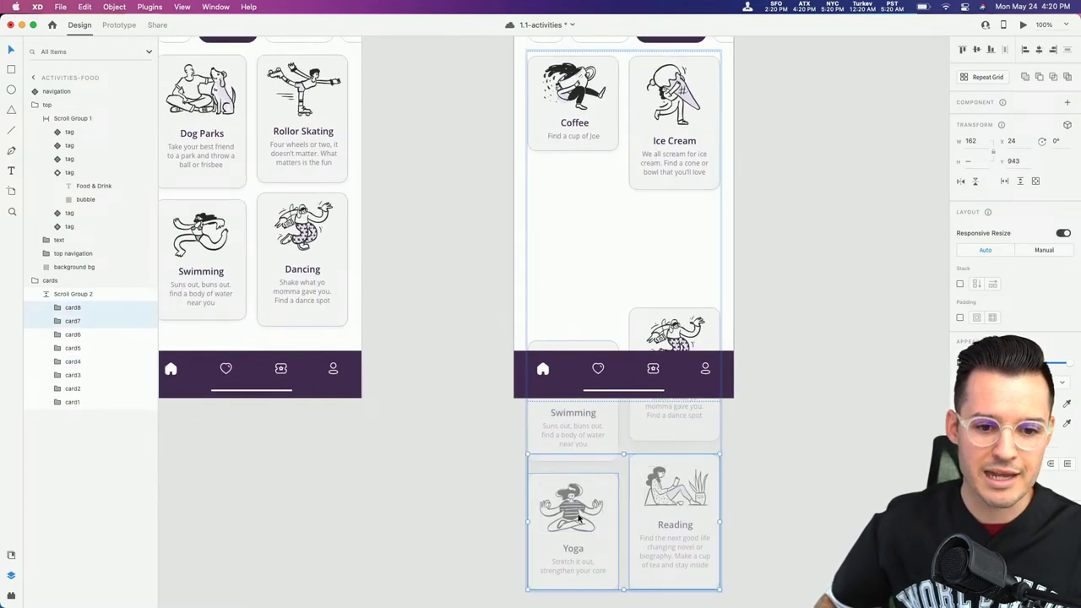
shift+click(615, 433)
shift+click(670, 403)
drag(680, 346, 680, 173)
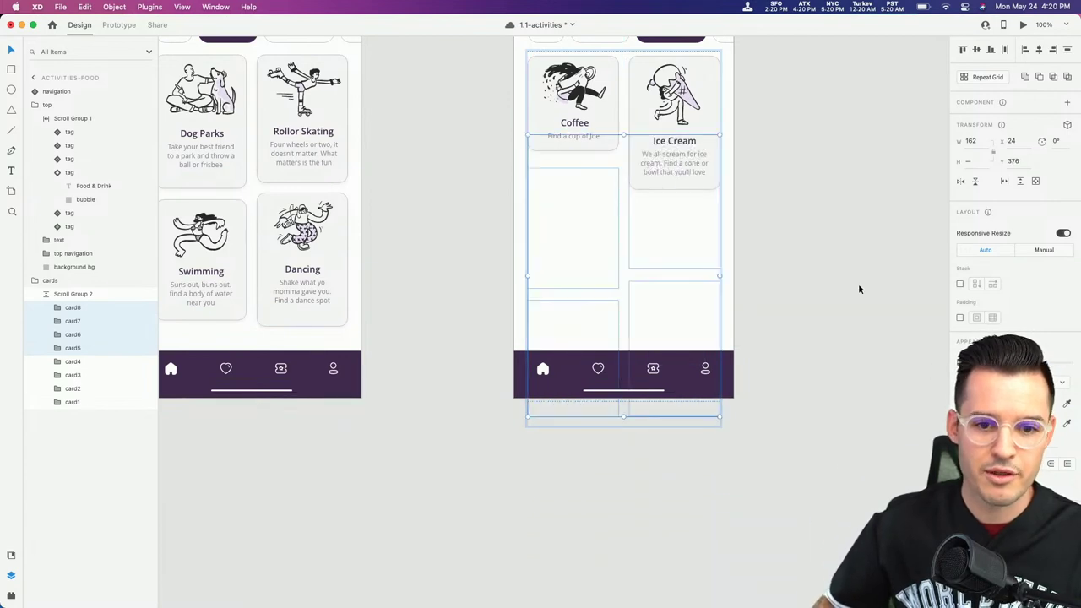
click(837, 253)
Step: In Prototype mode, link the Food & Drink tag on activities-all to activities-food with Auto-Animate, Snap easing and 0.6 s duration
scroll(837, 254, up, 5)
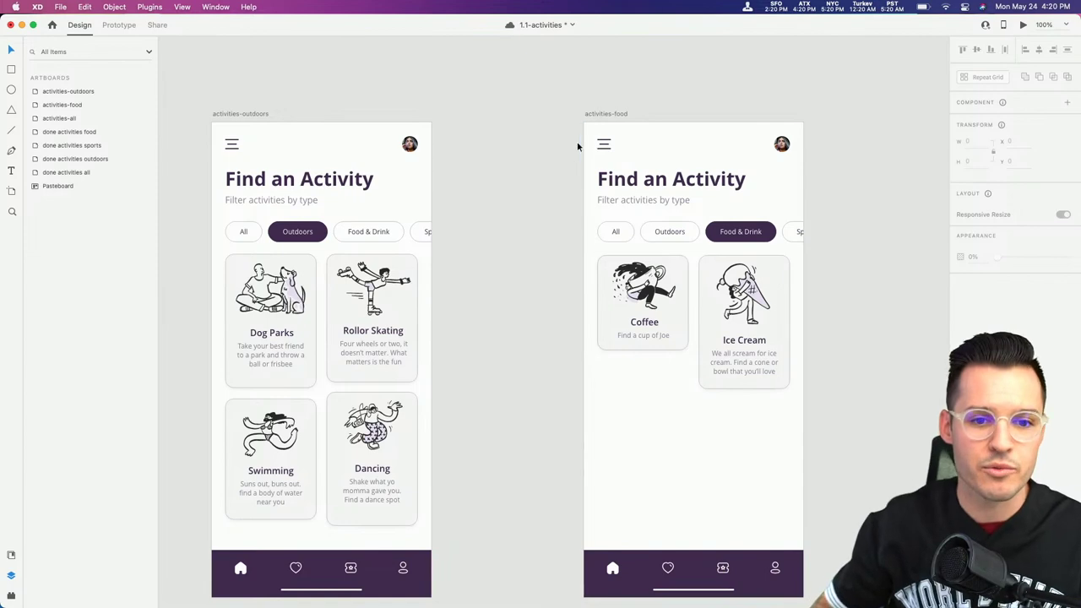
scroll(514, 166, left, 3)
key(super+minus)
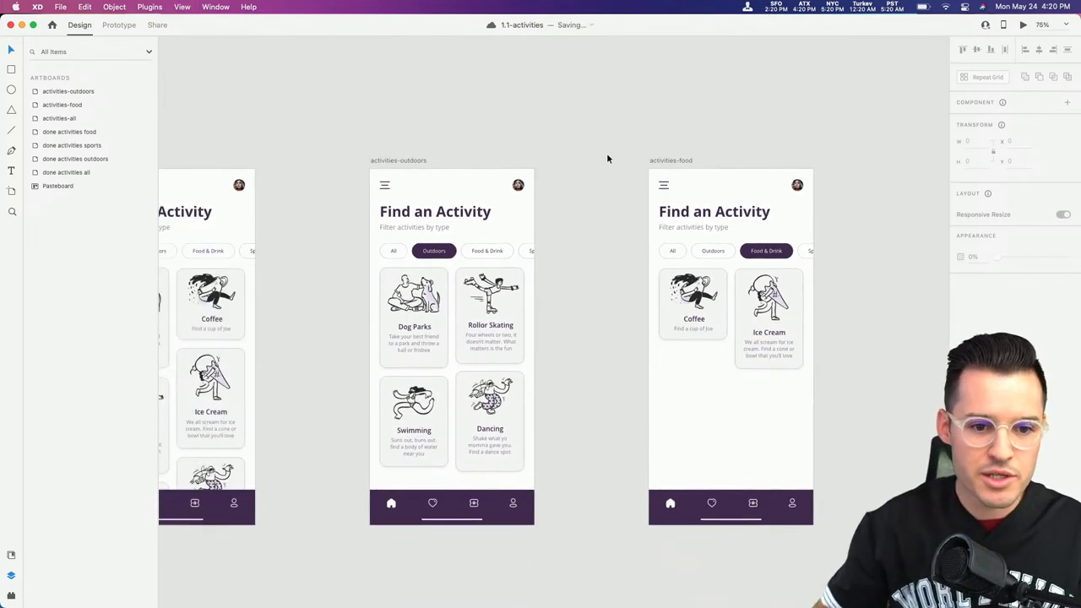
scroll(608, 160, left, 3)
click(121, 28)
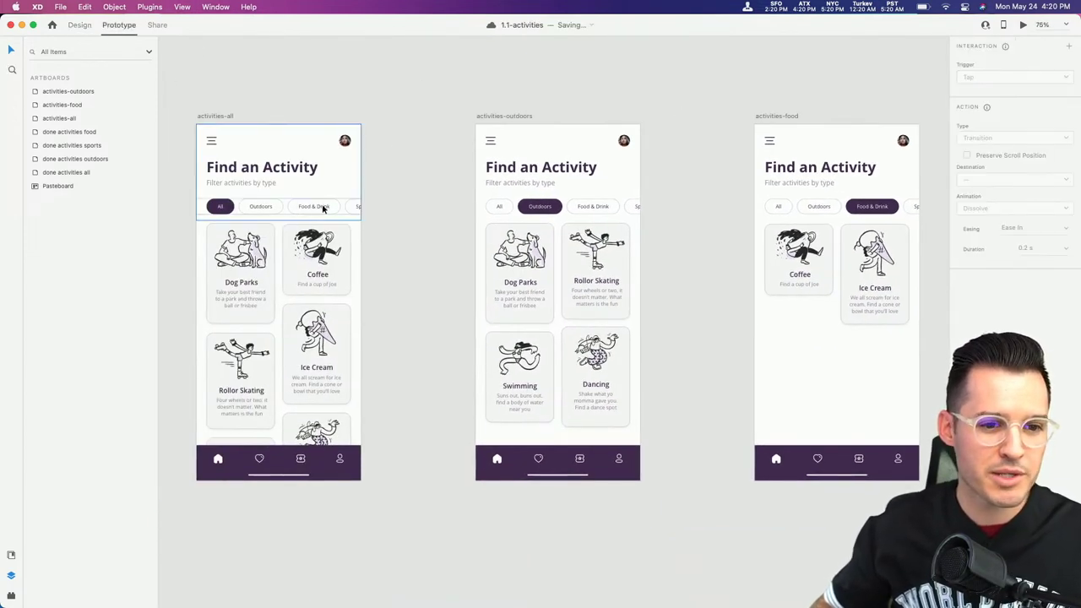
double_click(320, 210)
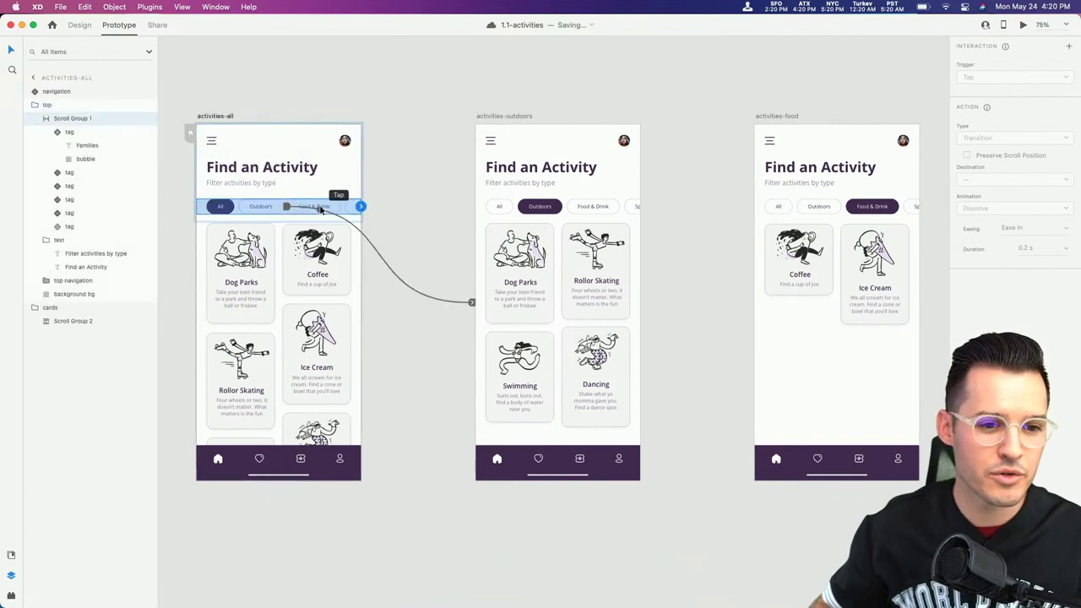
double_click(322, 209)
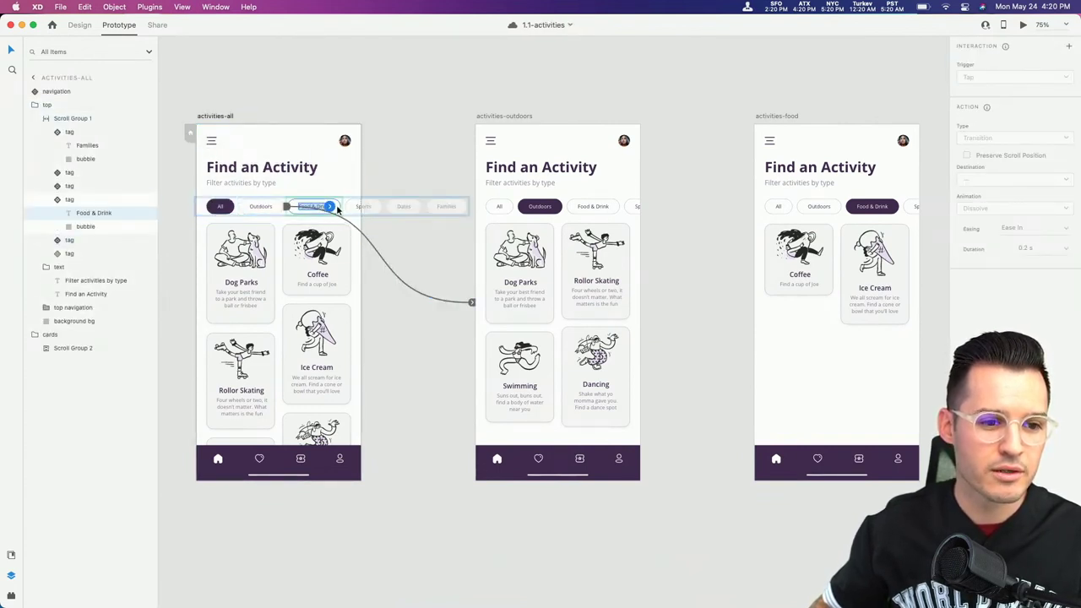
click(74, 201)
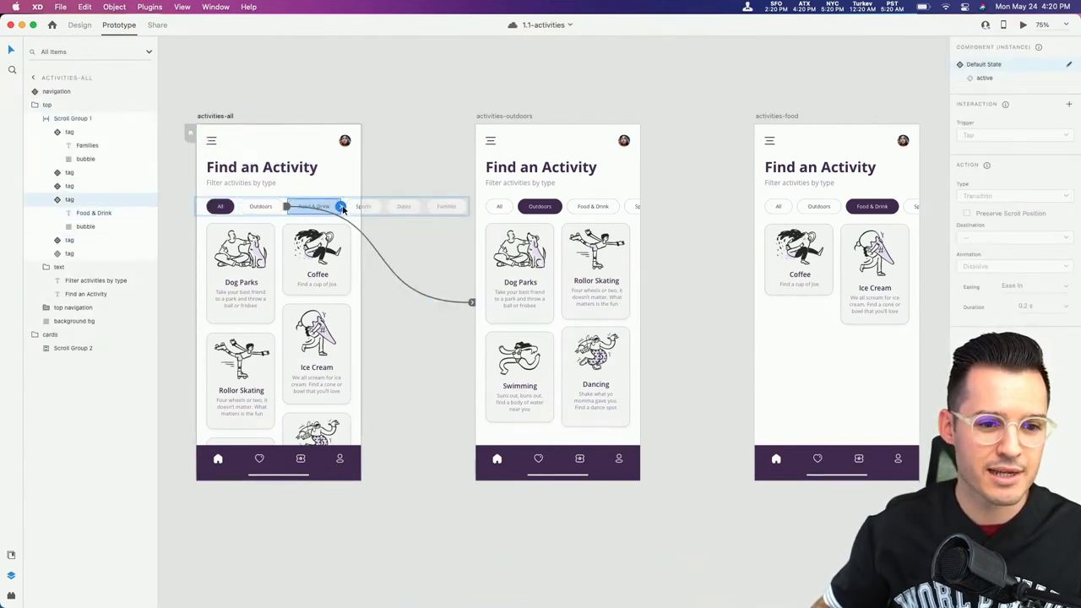
drag(341, 209, 776, 182)
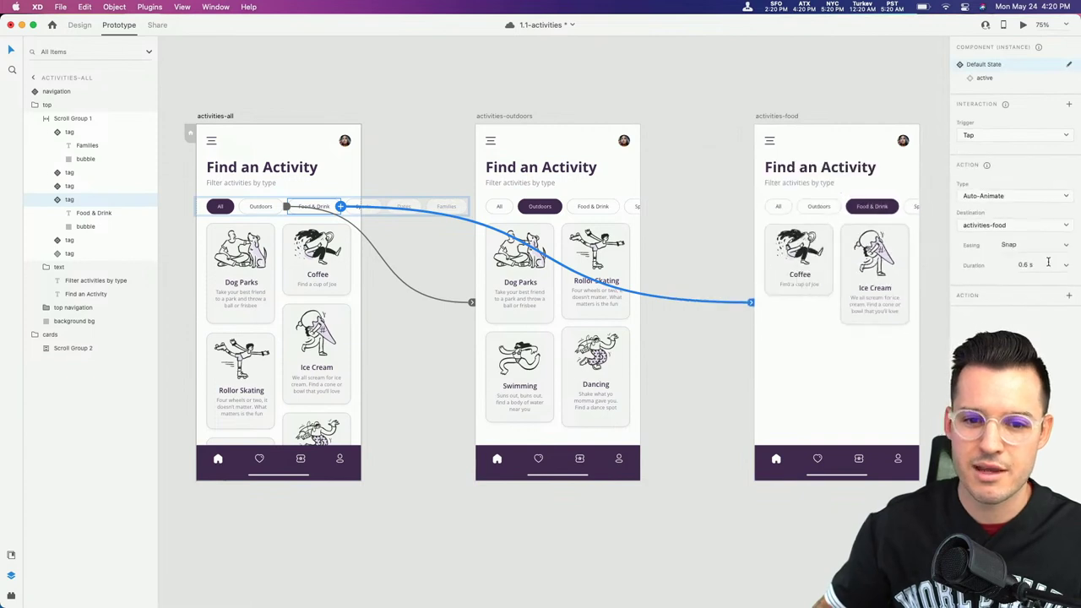
Step: Link the Food & Drink tag on activities-outdoors to activities-food with Auto-Animate, Snap easing and 0.6 s duration
click(601, 207)
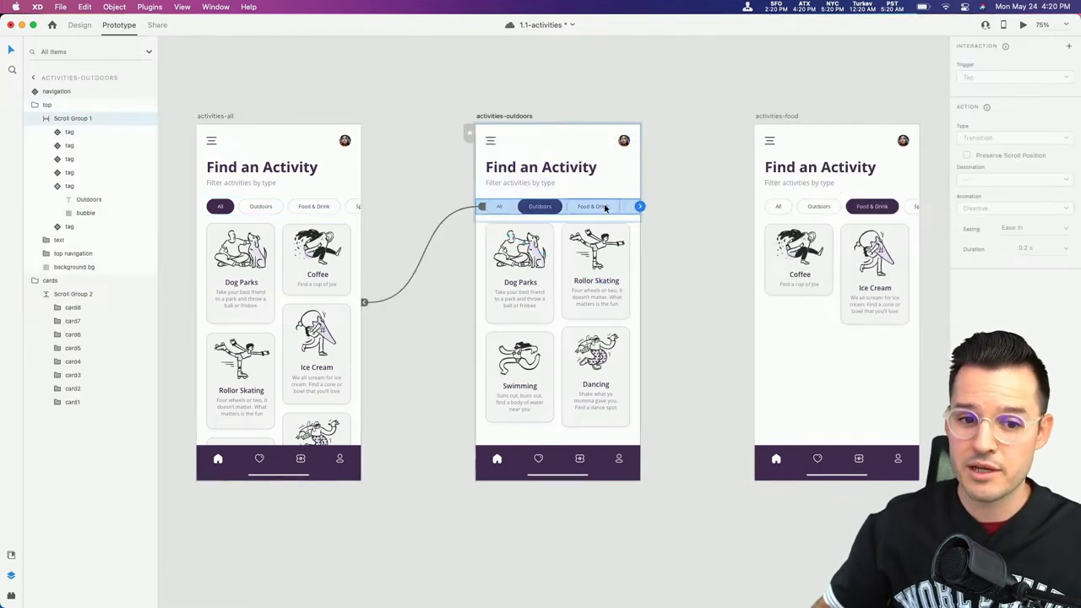
double_click(605, 208)
drag(621, 207, 825, 214)
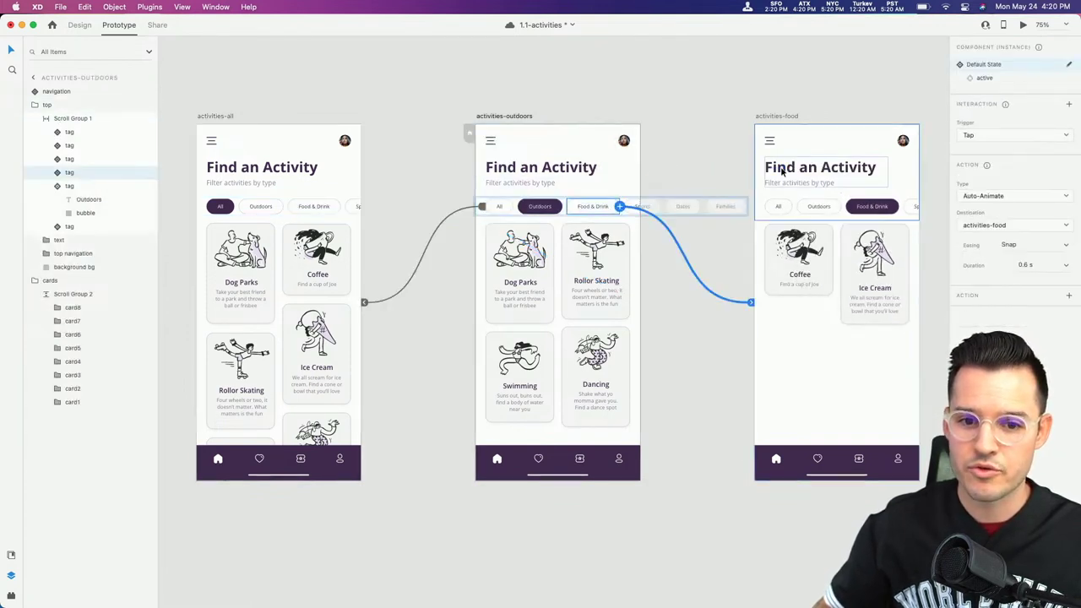
Step: Link the All tag on activities-food back to activities-all with Auto-Animate, Snap easing and 0.6 s duration
click(823, 212)
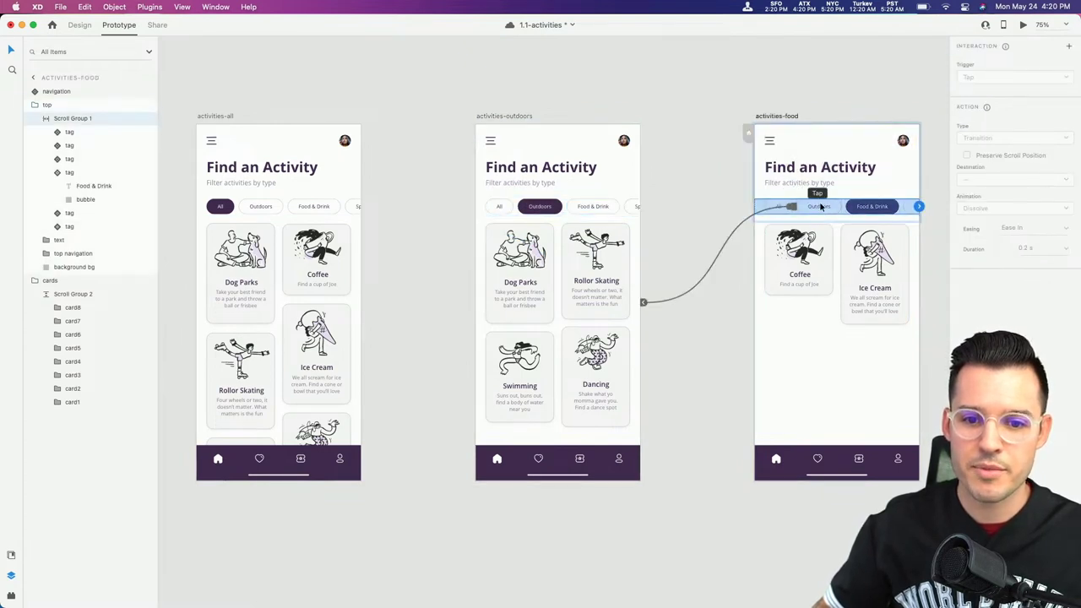
double_click(817, 206)
click(780, 206)
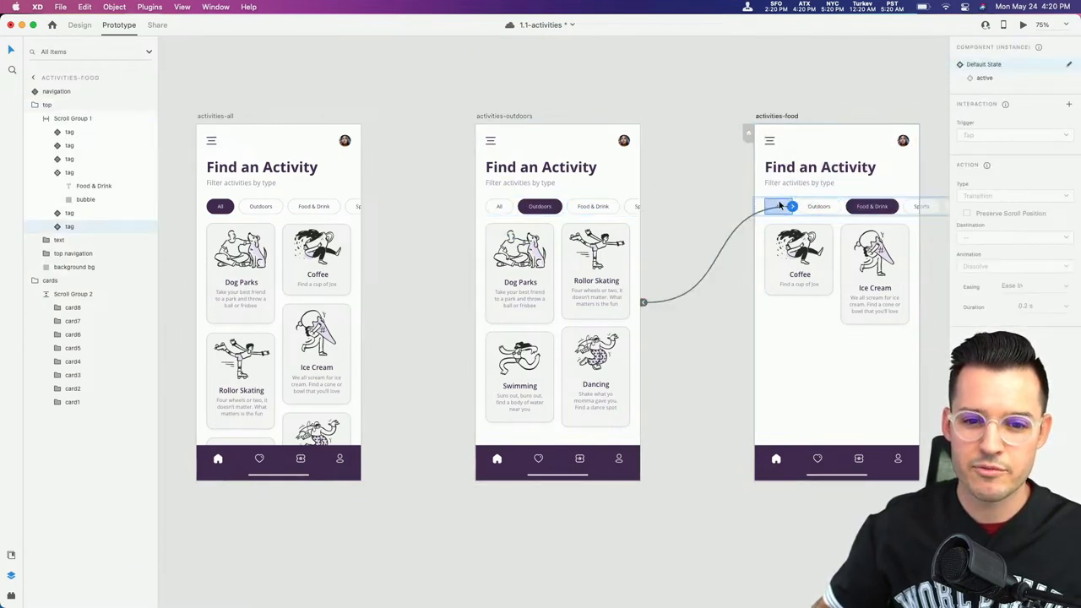
drag(792, 209, 262, 160)
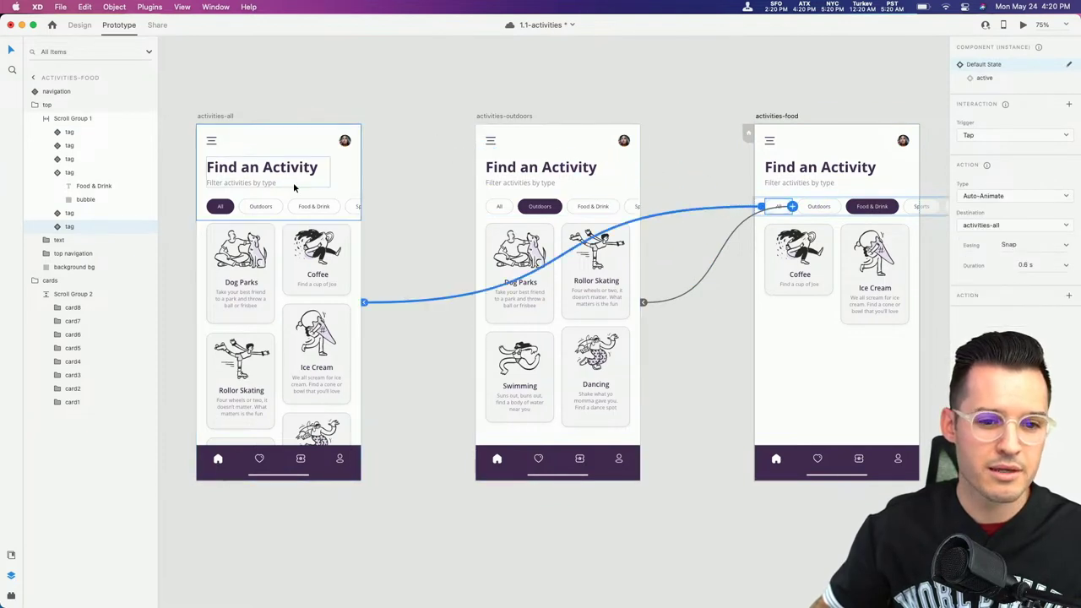
Step: Preview from activities-all, switching between the Outdoors, Food & Drink and All filters and scrolling the tag row sideways
click(243, 130)
click(1023, 26)
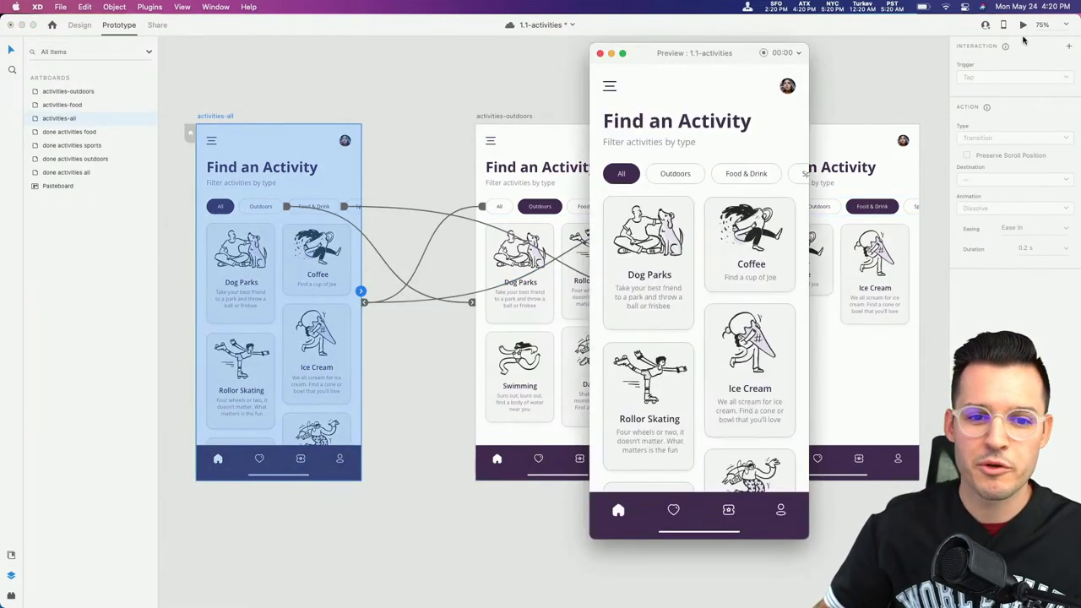
click(676, 174)
click(746, 174)
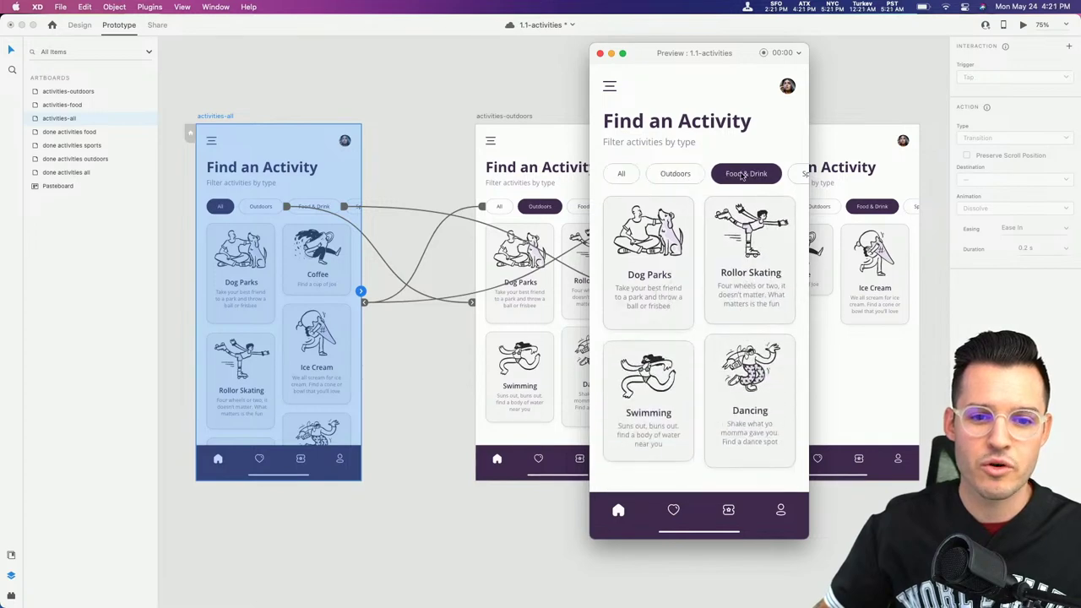
click(622, 174)
click(747, 173)
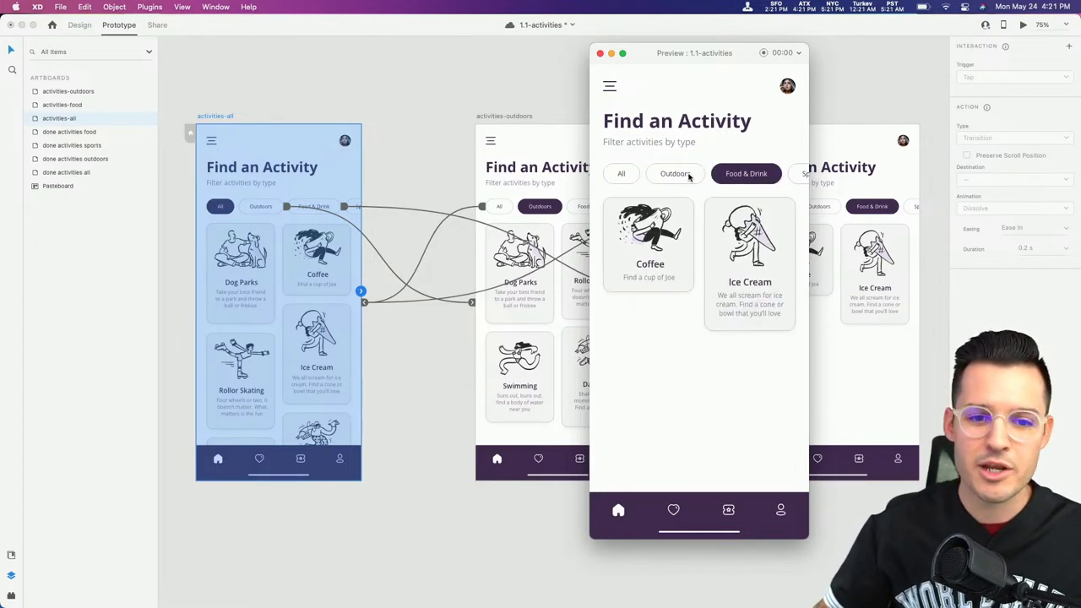
drag(700, 179, 587, 175)
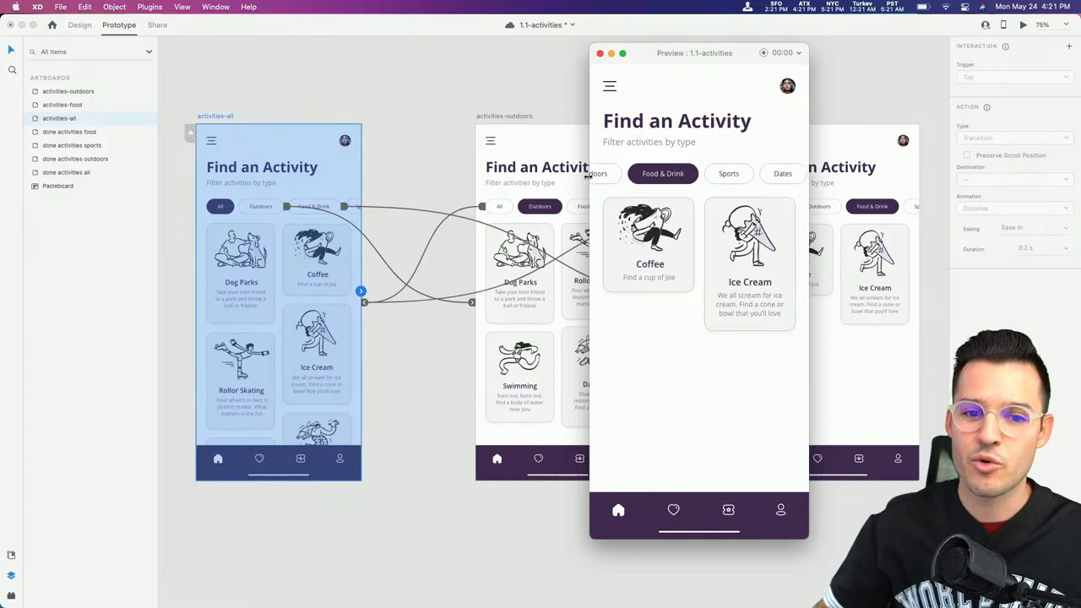
Step: Test the Outdoors, All and Food & Drink filters again in the preview, scroll through the cards, and close the preview
click(611, 176)
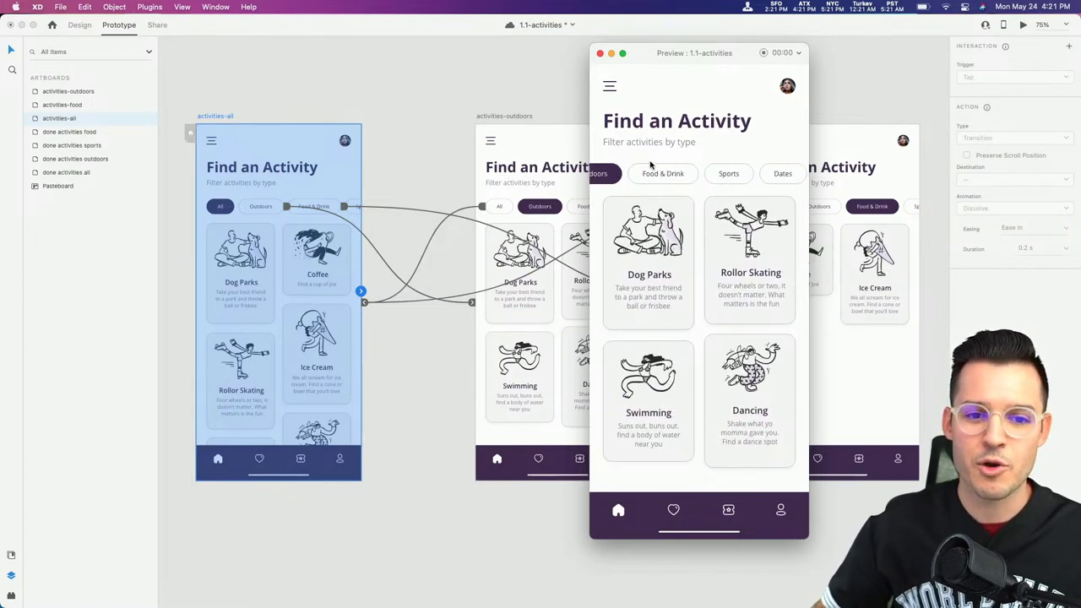
scroll(655, 175, left, 3)
click(628, 174)
scroll(713, 296, down, 5)
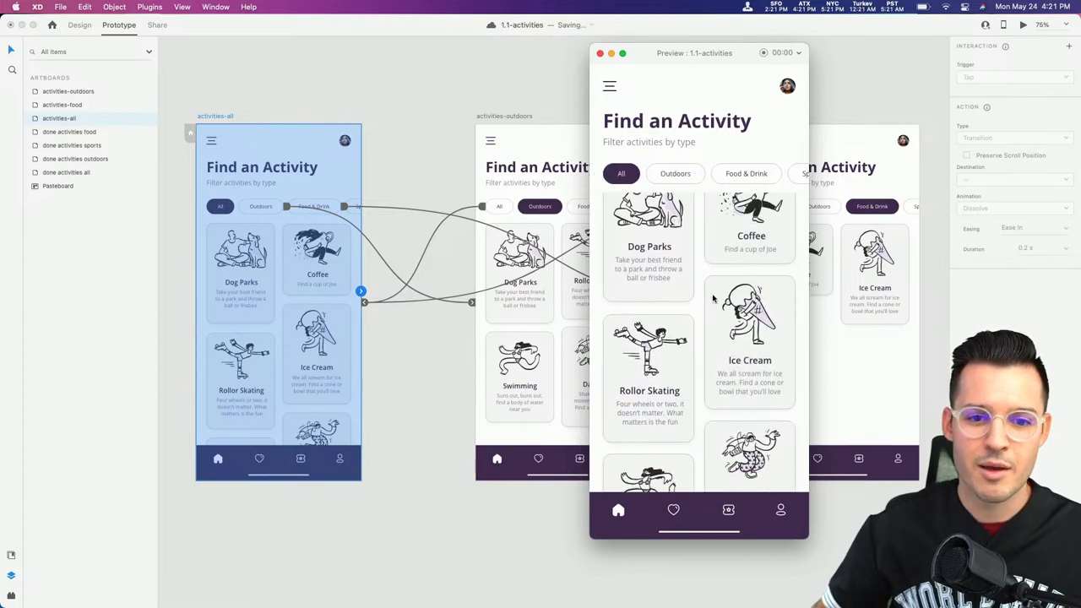
scroll(714, 296, down, 2)
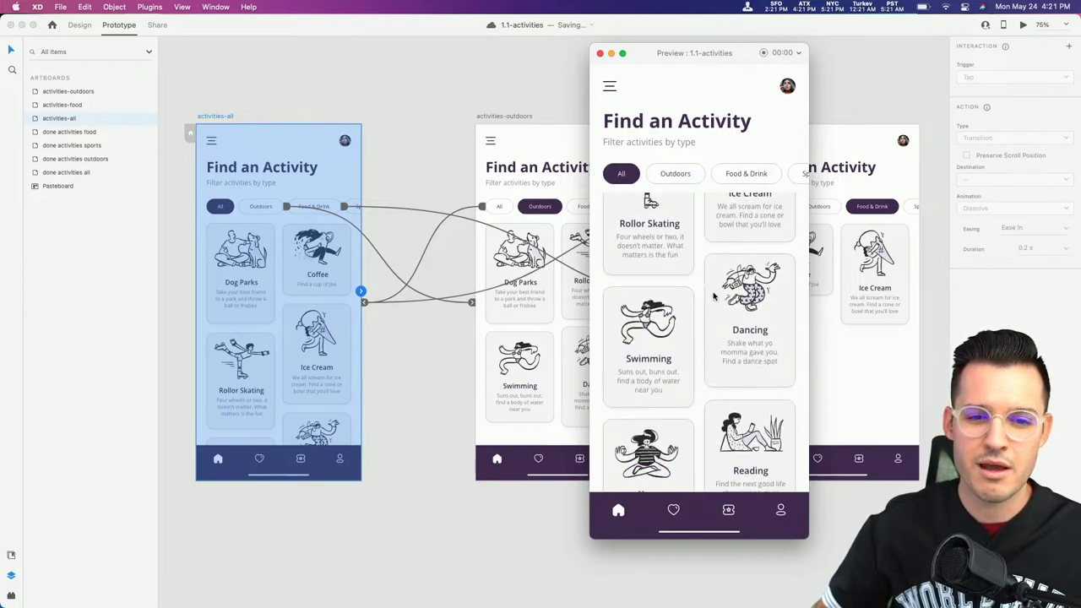
click(737, 176)
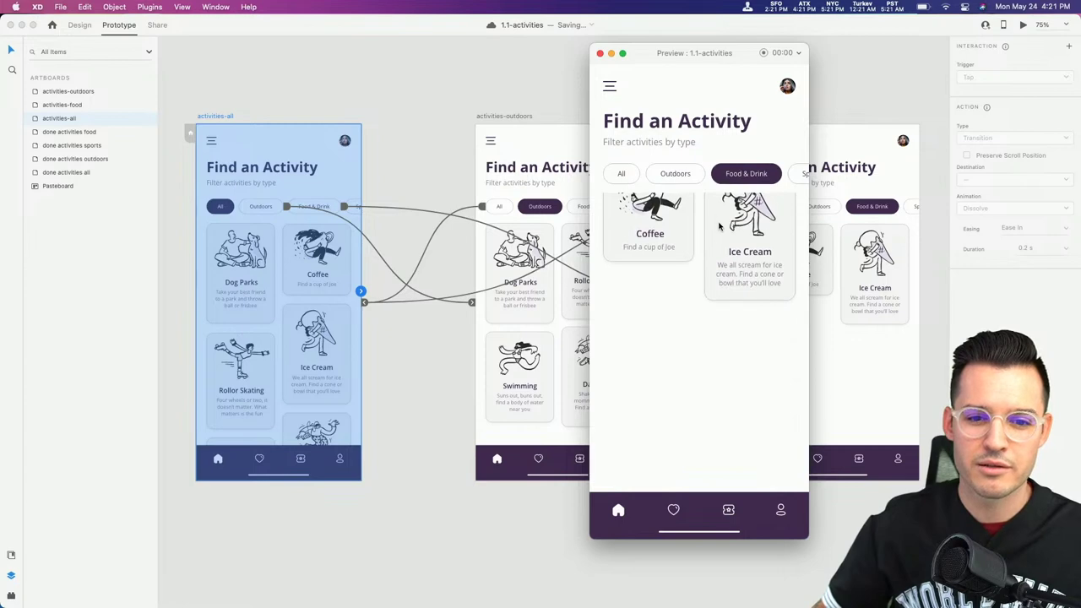
click(680, 174)
click(747, 174)
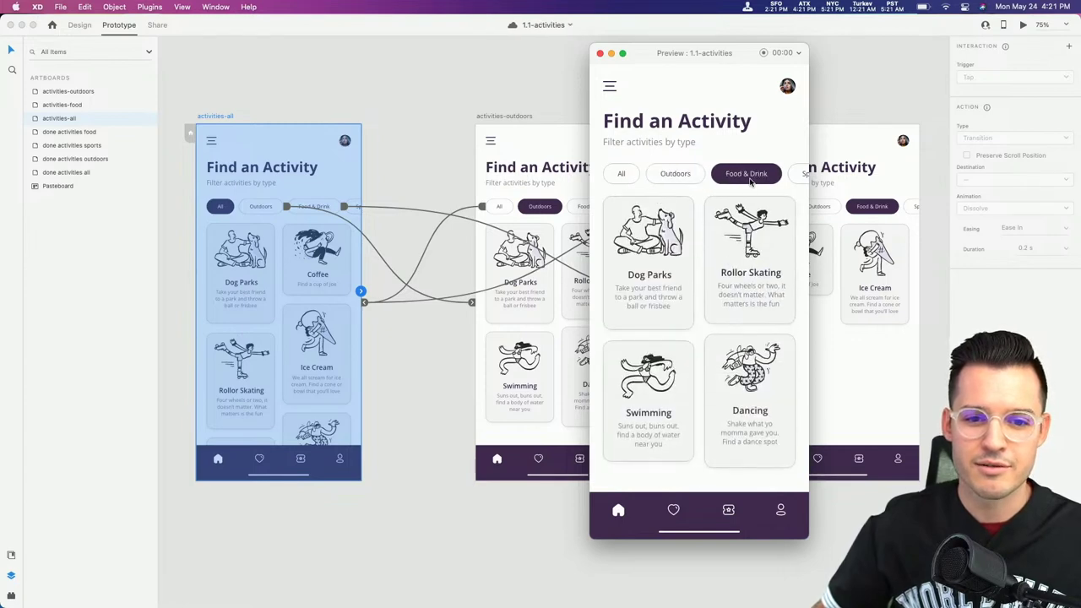
click(629, 175)
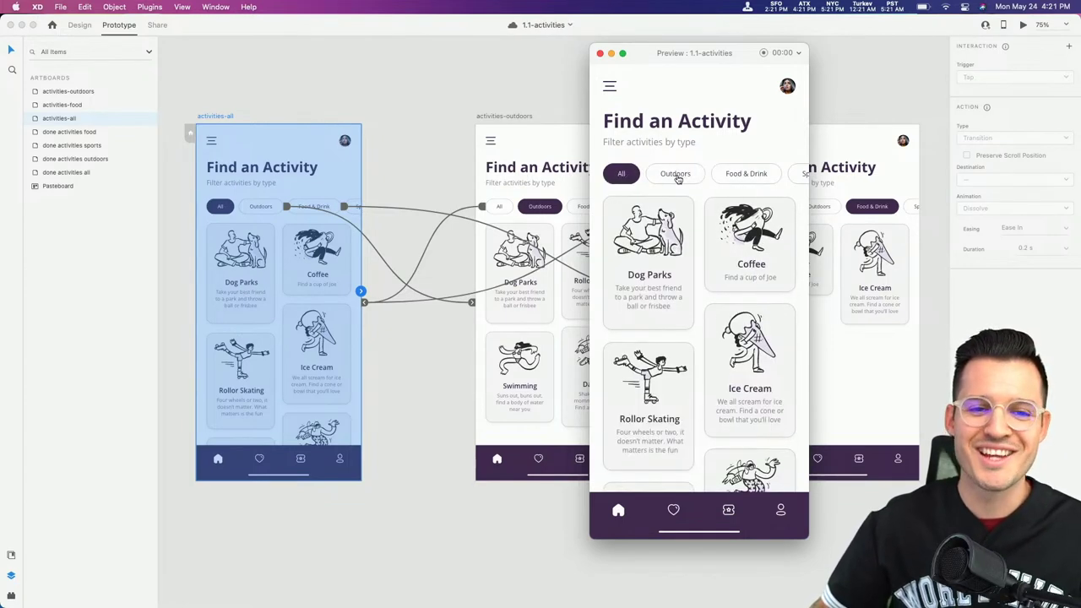
click(677, 176)
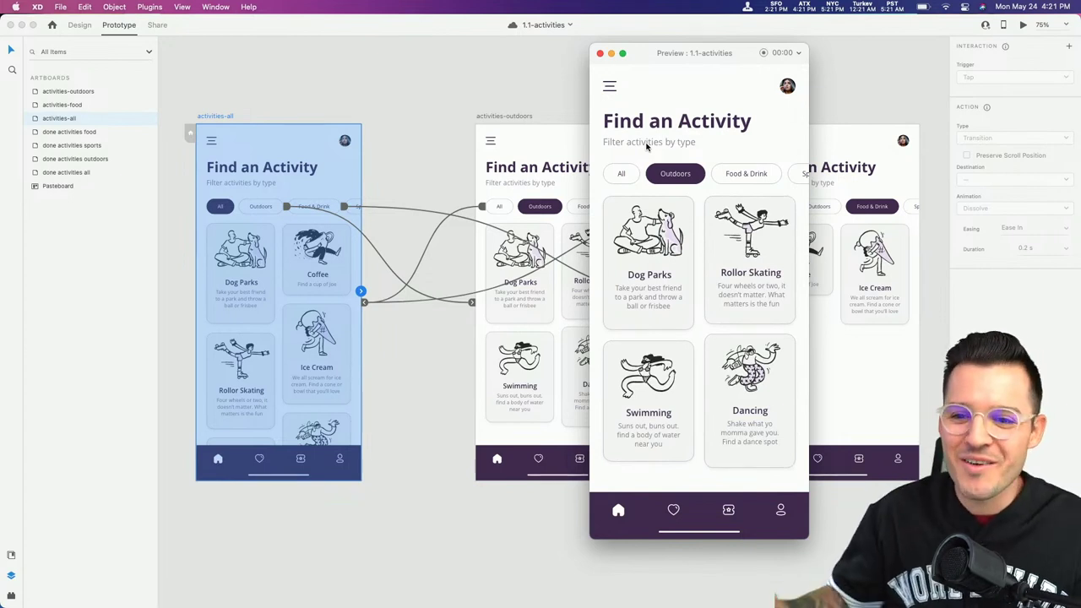
click(600, 53)
click(567, 95)
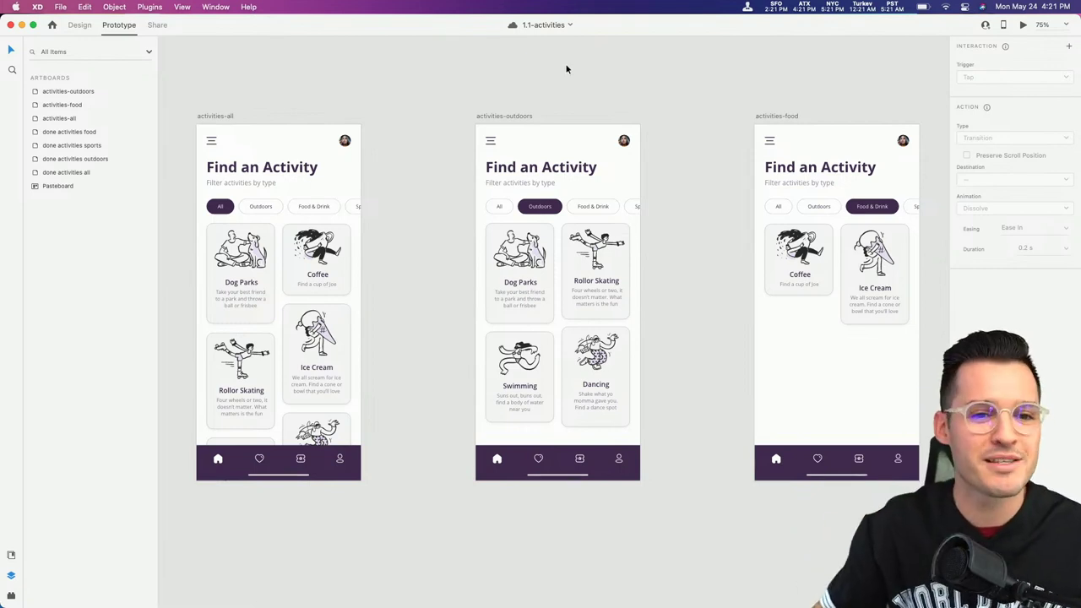
scroll(594, 80, up, 1)
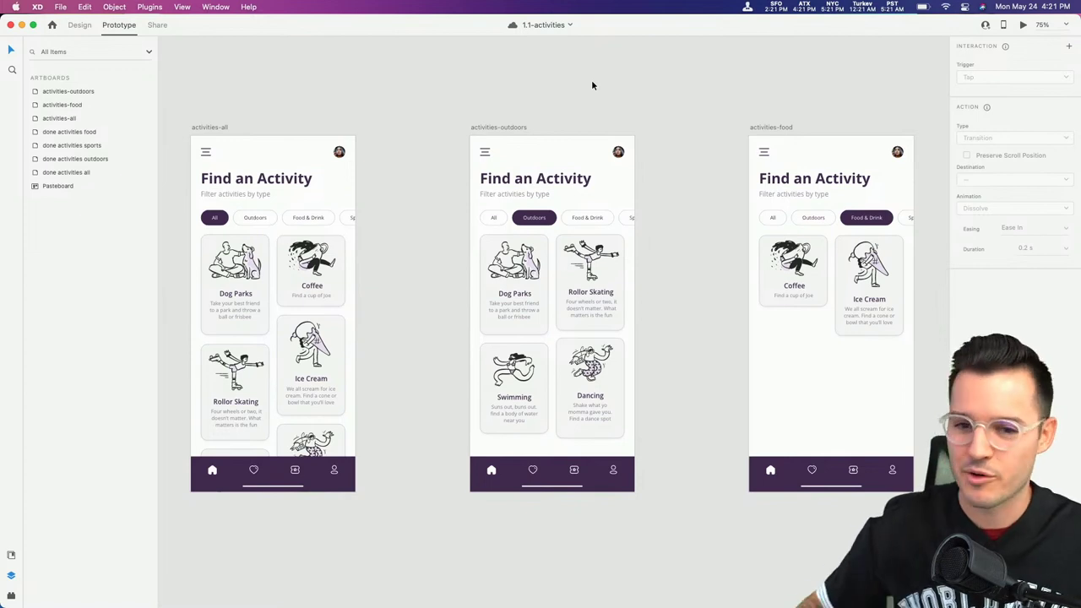
scroll(595, 92, right, 4)
scroll(595, 91, down, 2)
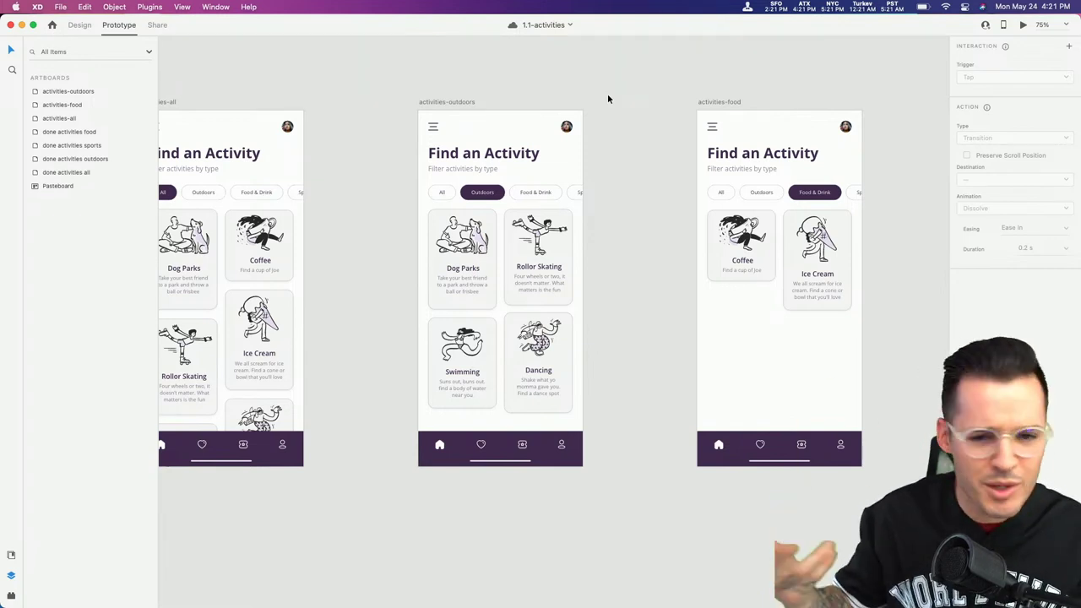
drag(344, 108, 479, 99)
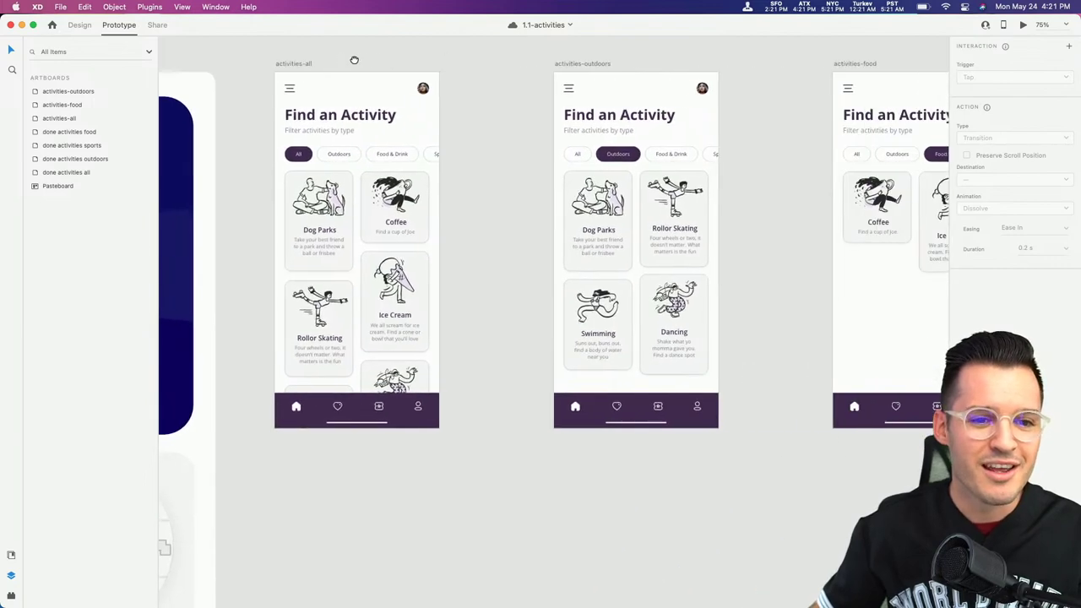
scroll(286, 77, right, 3)
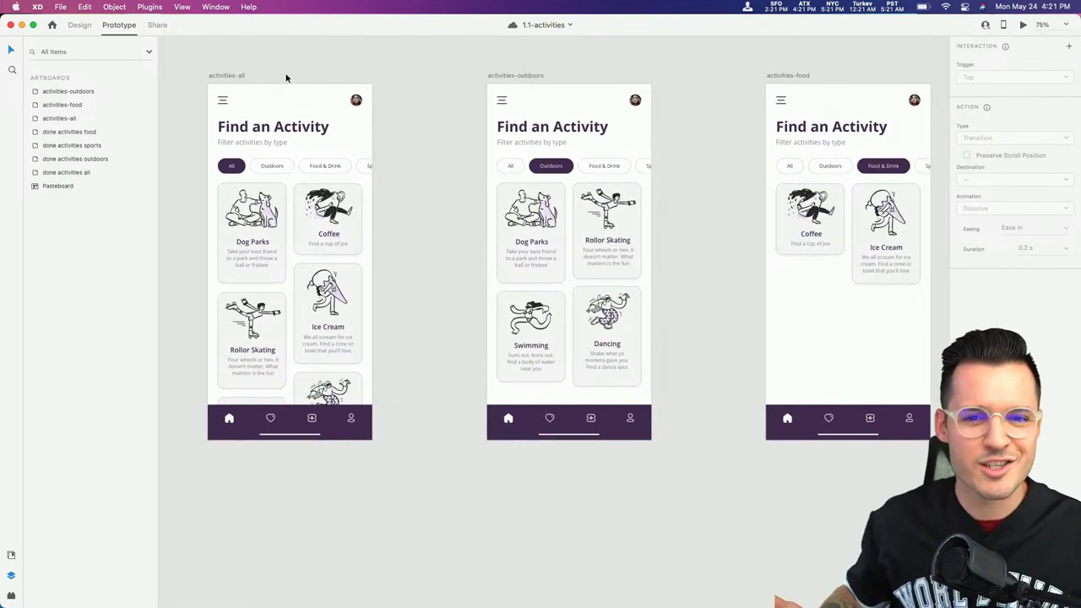
scroll(663, 59, right, 2)
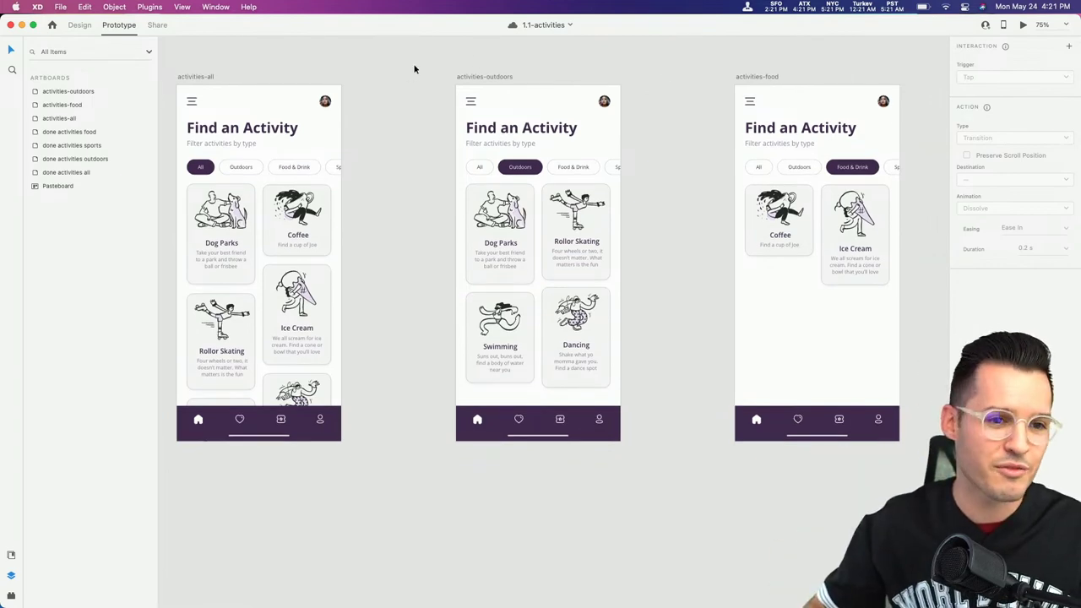
Step: Duplicate the activities-all artboard, placing the copy beyond activities-food in the artboard row
drag(209, 76, 885, 65)
click(885, 66)
scroll(583, 60, right, 5)
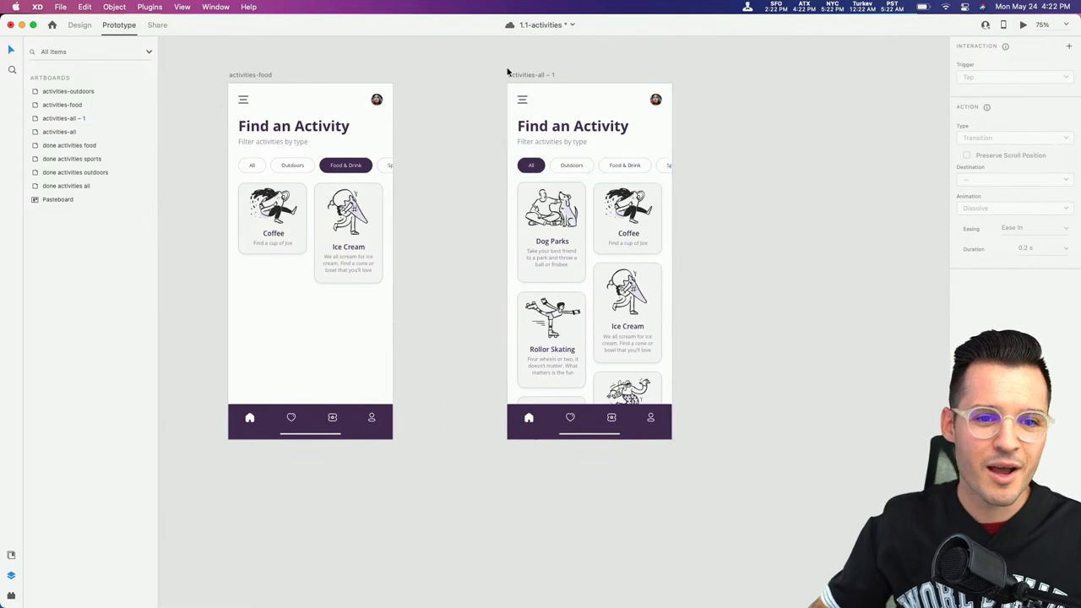
Step: Switch to Design mode and rename the copied artboard activities-sports
double_click(650, 169)
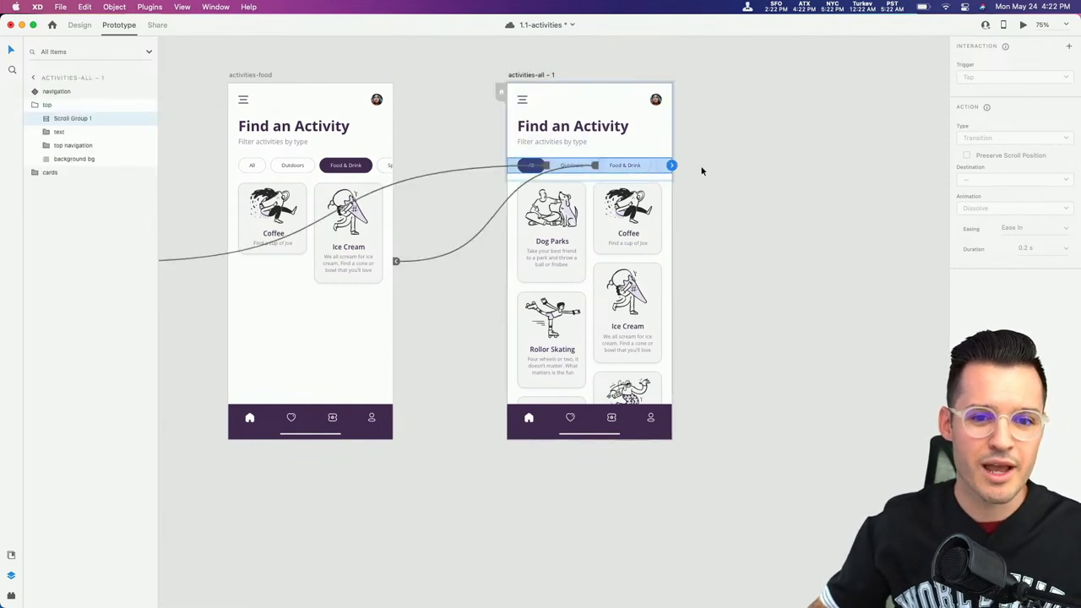
click(77, 28)
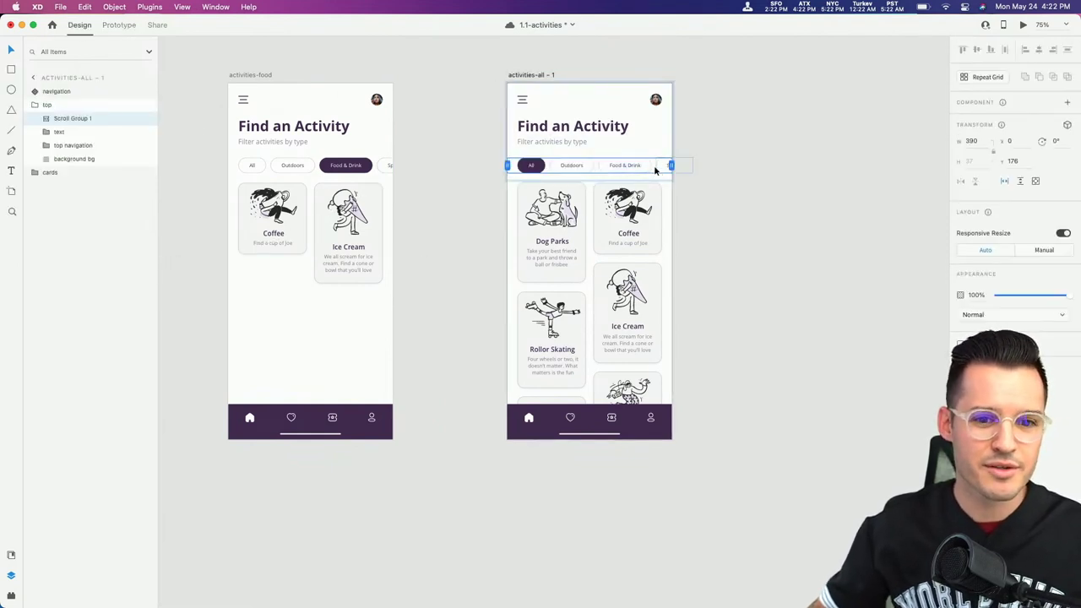
double_click(643, 166)
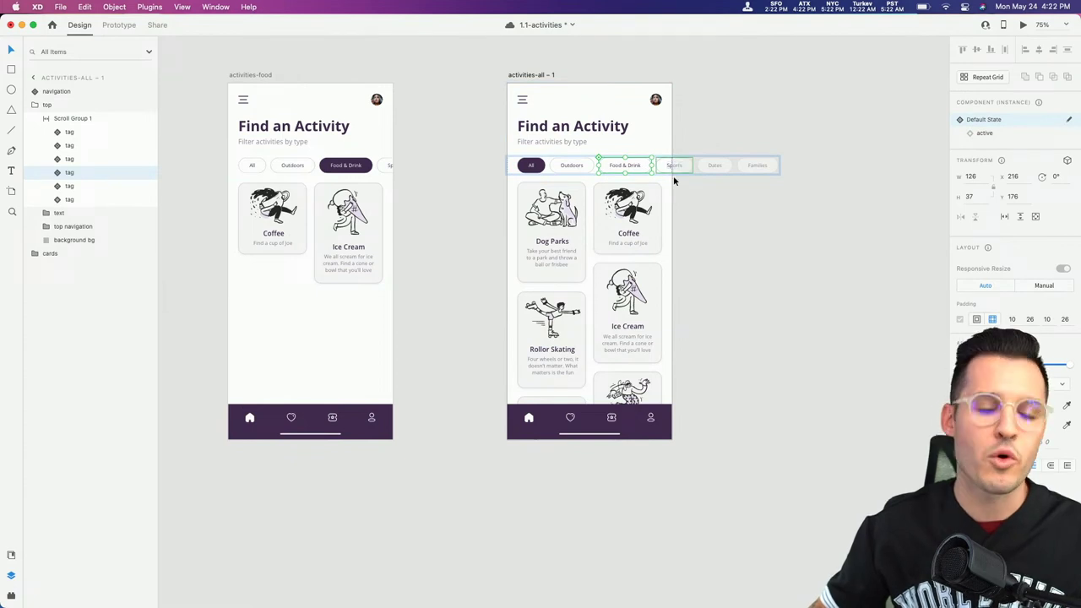
key(Escape)
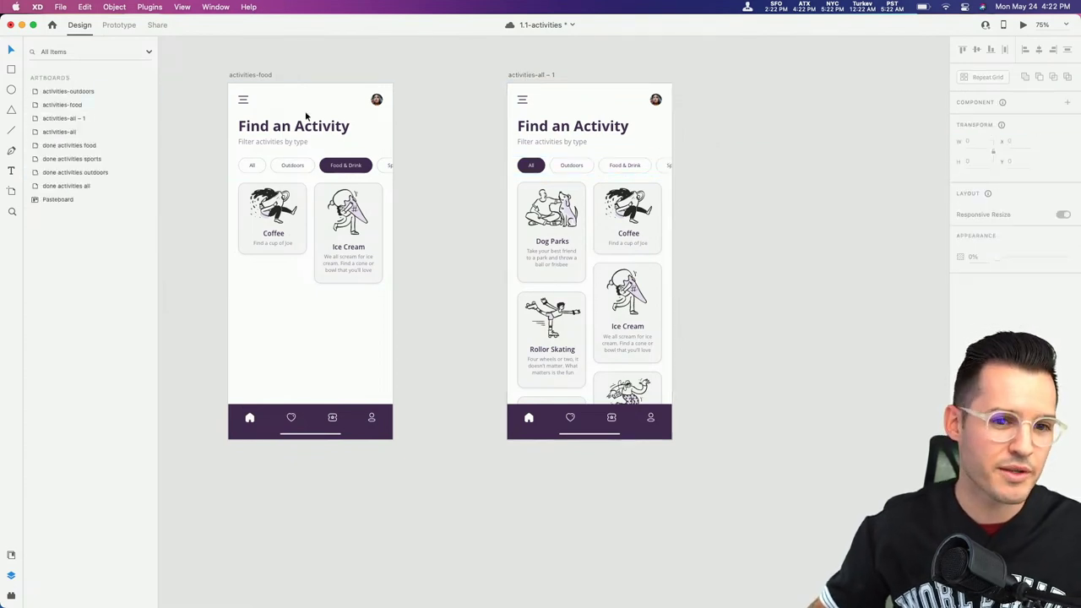
click(518, 76)
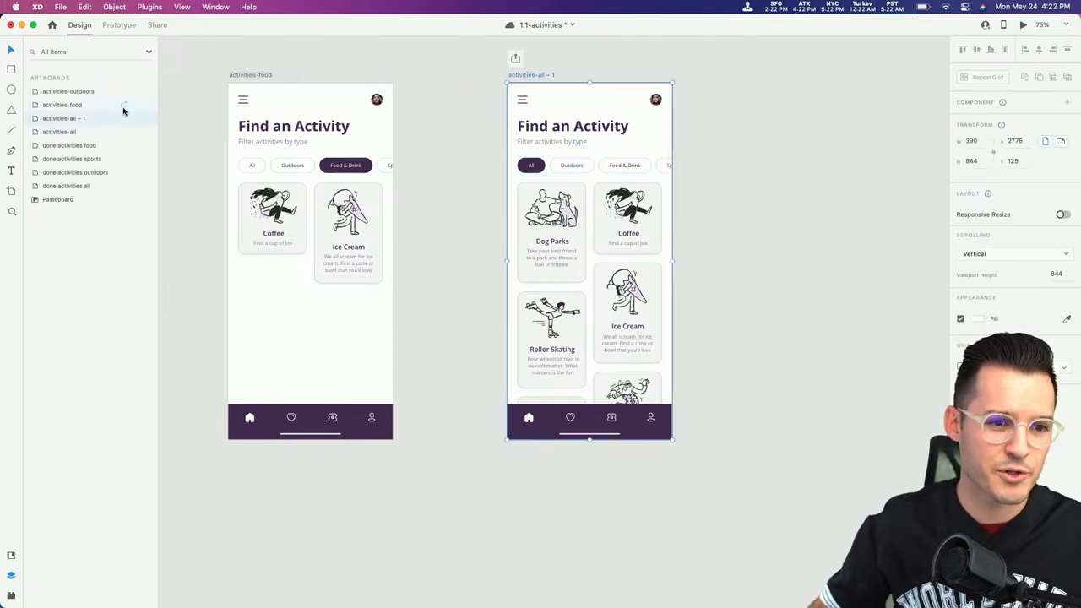
double_click(73, 120)
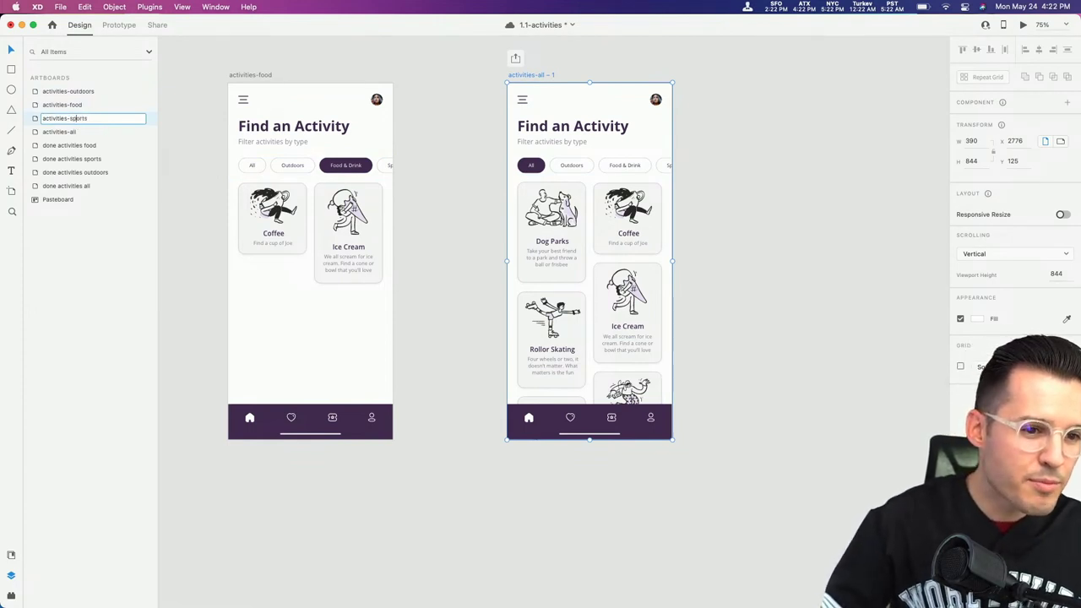
text(activities-sports)
key(Return)
Step: Set the All tag on activities-sports to its Default State
click(542, 173)
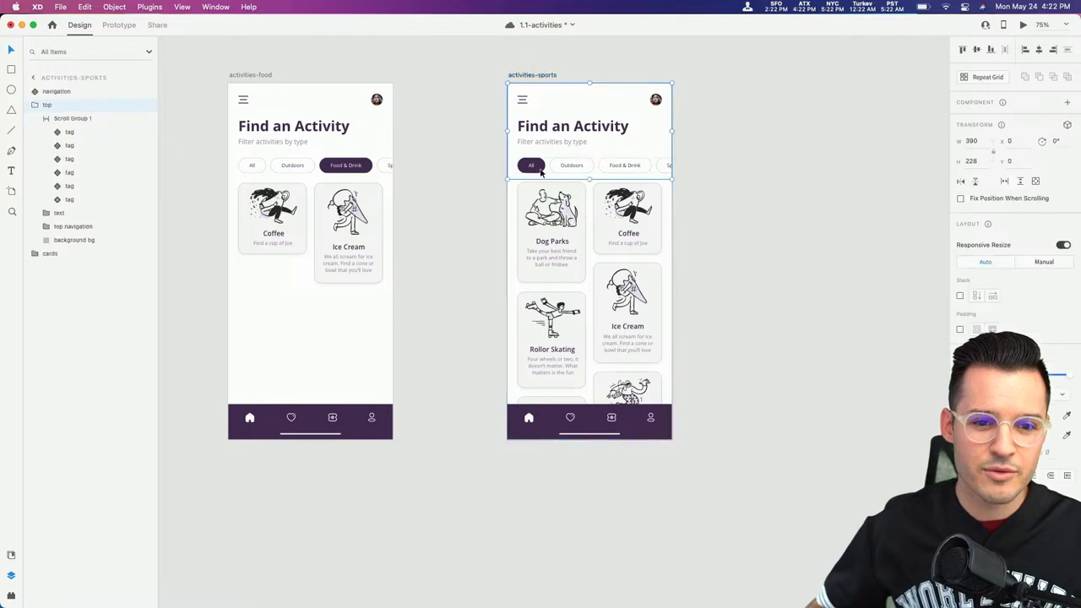
double_click(540, 173)
double_click(540, 172)
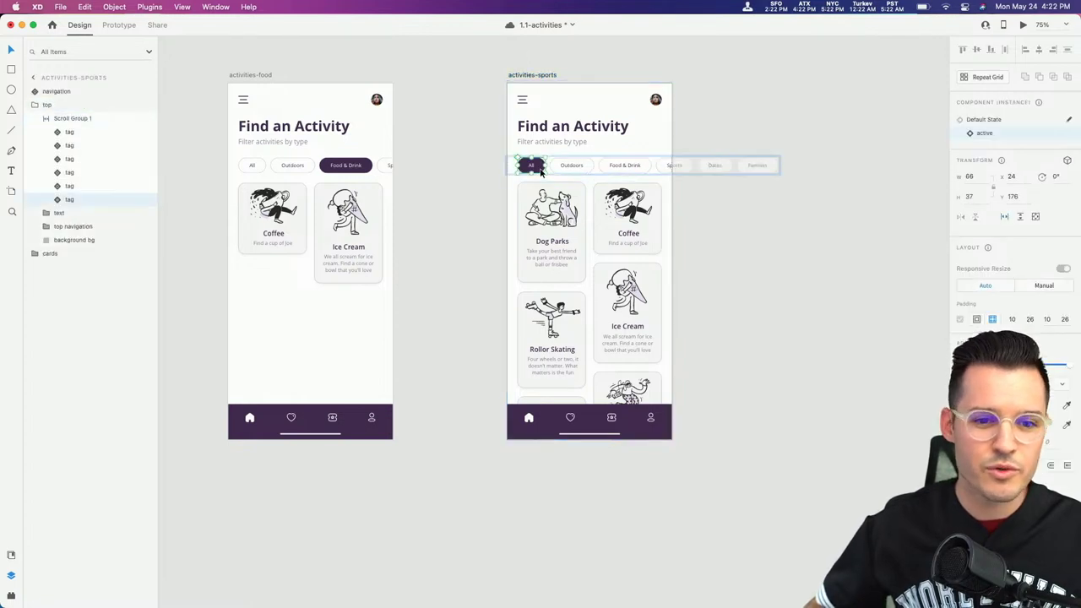
click(993, 121)
Step: Set the Sports tag on activities-sports to its active state and change its label from All to Sports
click(673, 164)
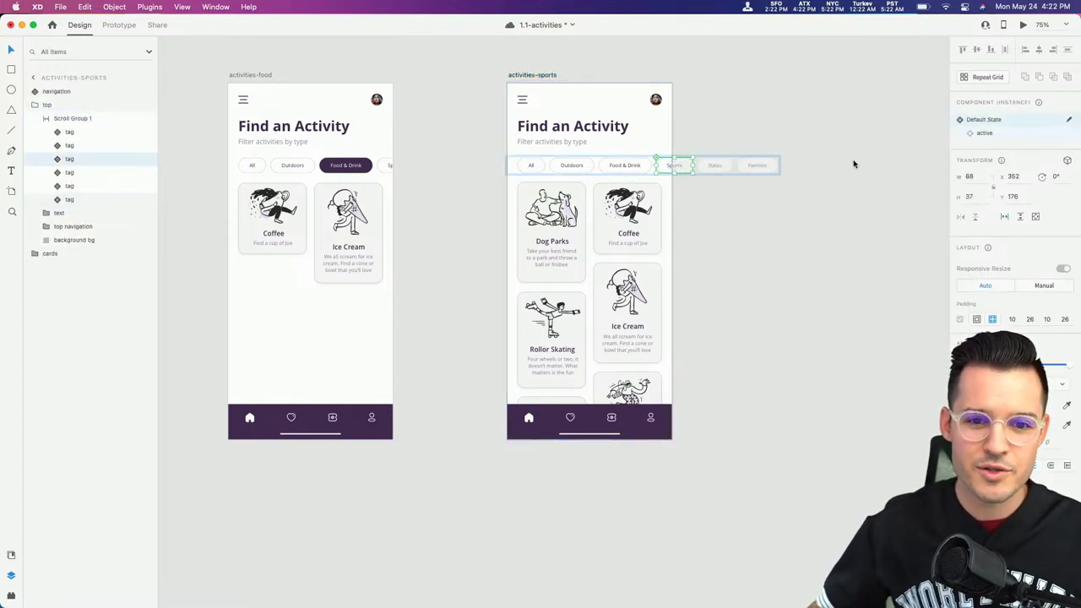
double_click(675, 165)
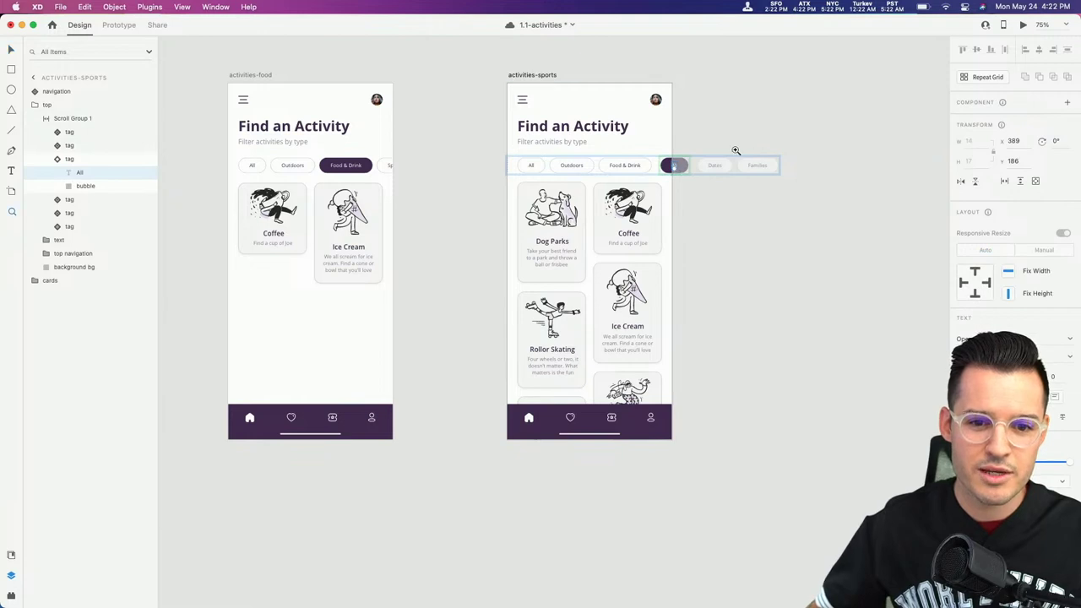
scroll(709, 148, up, 10)
double_click(552, 298)
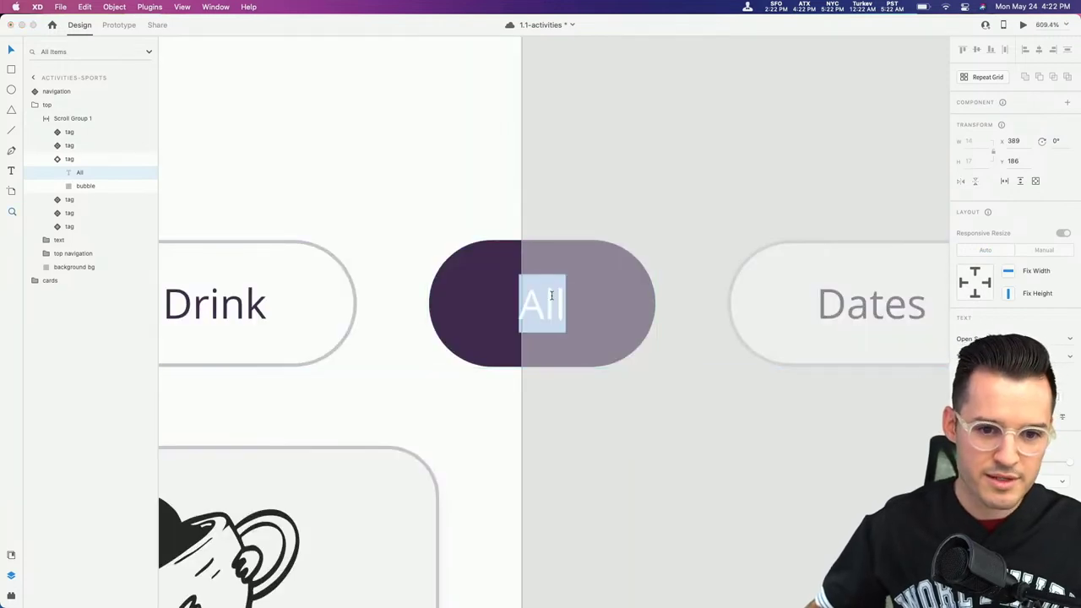
text(Sports)
key(Escape)
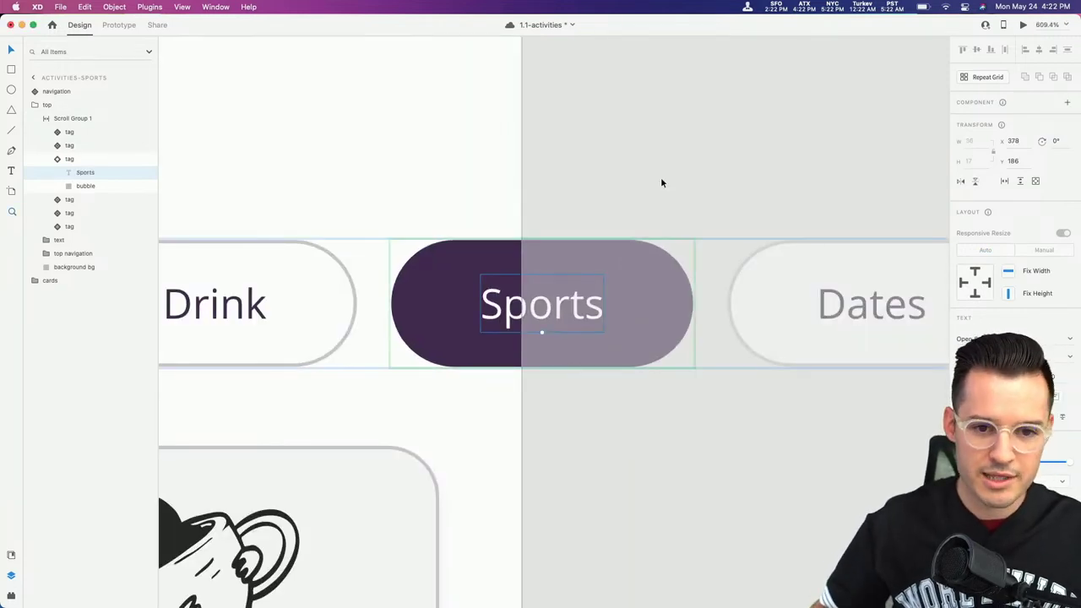
key(super+minus)
key(Escape)
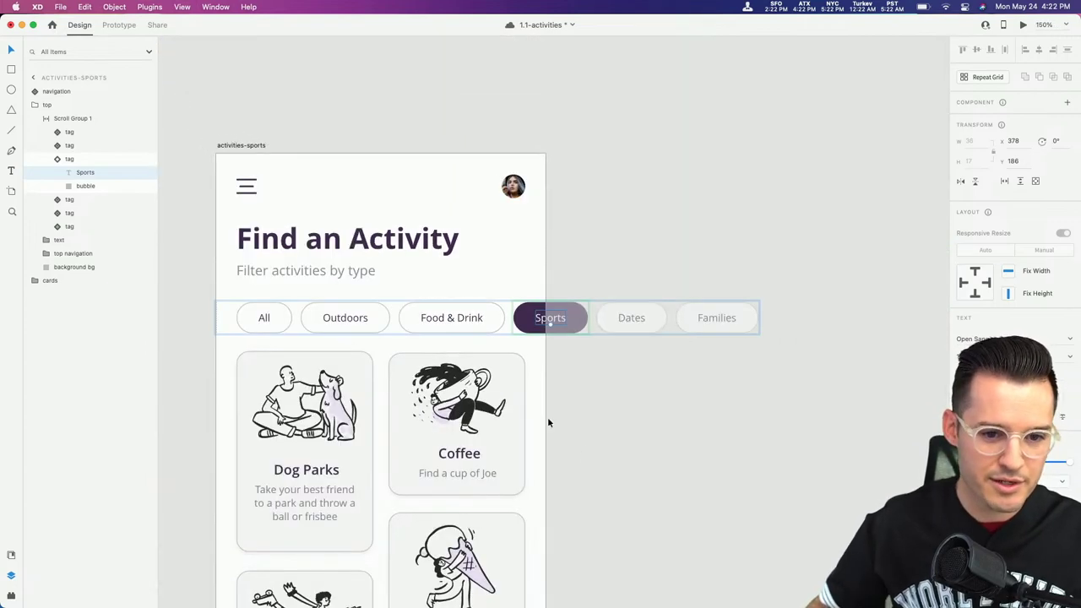
Step: Hide the Coffee and Ice Cream cards on activities-sports, keeping both in the card scroll group
scroll(547, 423, down, 5)
scroll(548, 422, left, 4)
click(445, 279)
double_click(443, 277)
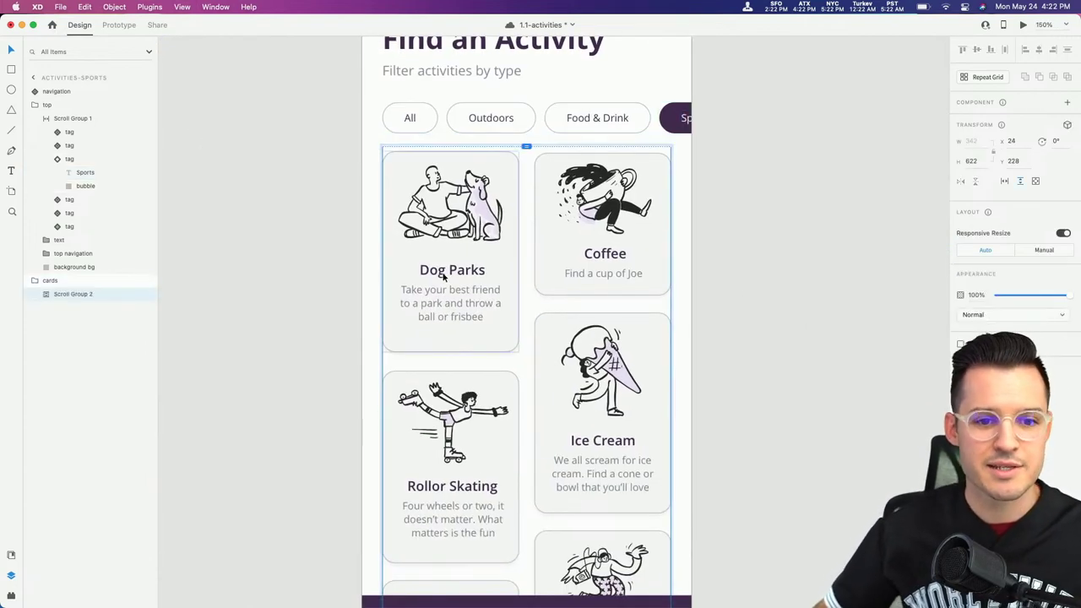
double_click(442, 277)
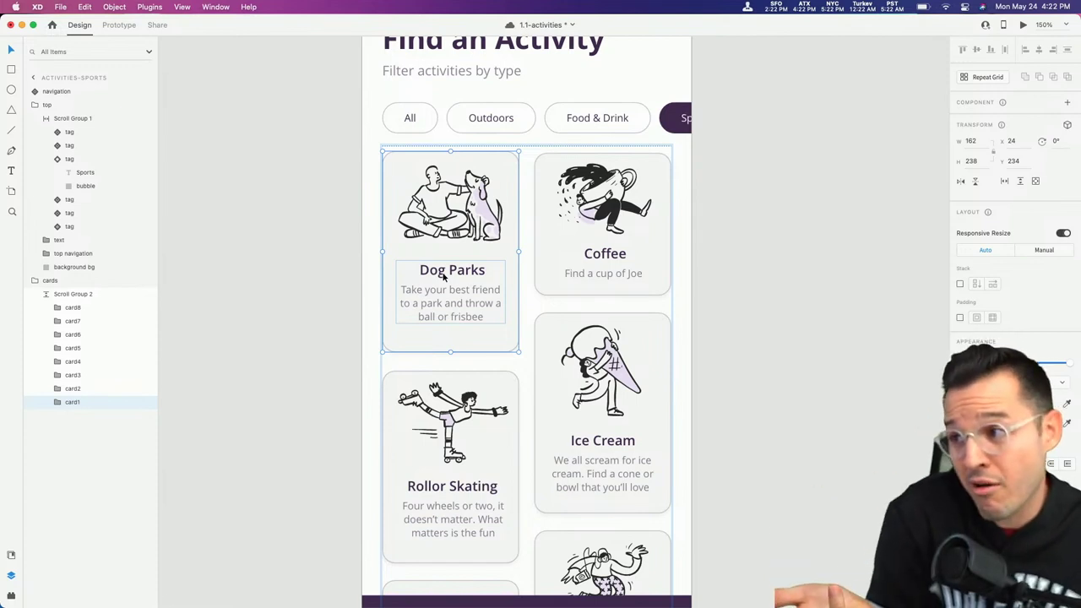
click(566, 260)
drag(592, 346, 592, 221)
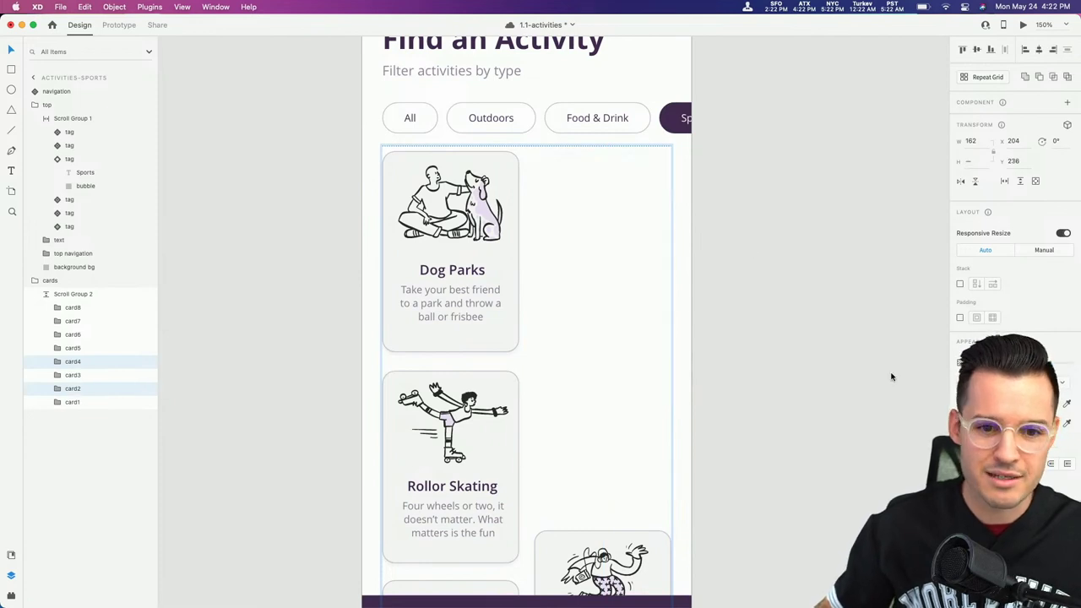
Step: Move the Dog Parks card to the top of the right column and Rollor Skating to the top of the left column
drag(451, 292, 601, 295)
drag(466, 447, 471, 229)
Step: Move the Swimming card up directly beneath Rollor Skating and the Dancing card up directly beneath Dog Parks
scroll(596, 446, down, 3)
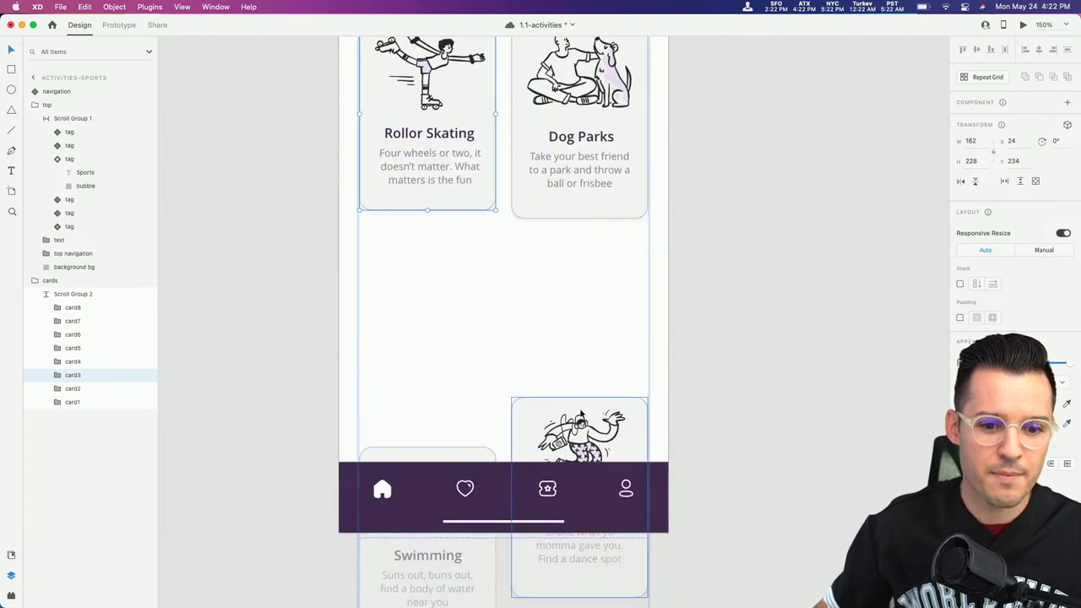
click(583, 420)
shift+click(455, 457)
drag(454, 456, 459, 290)
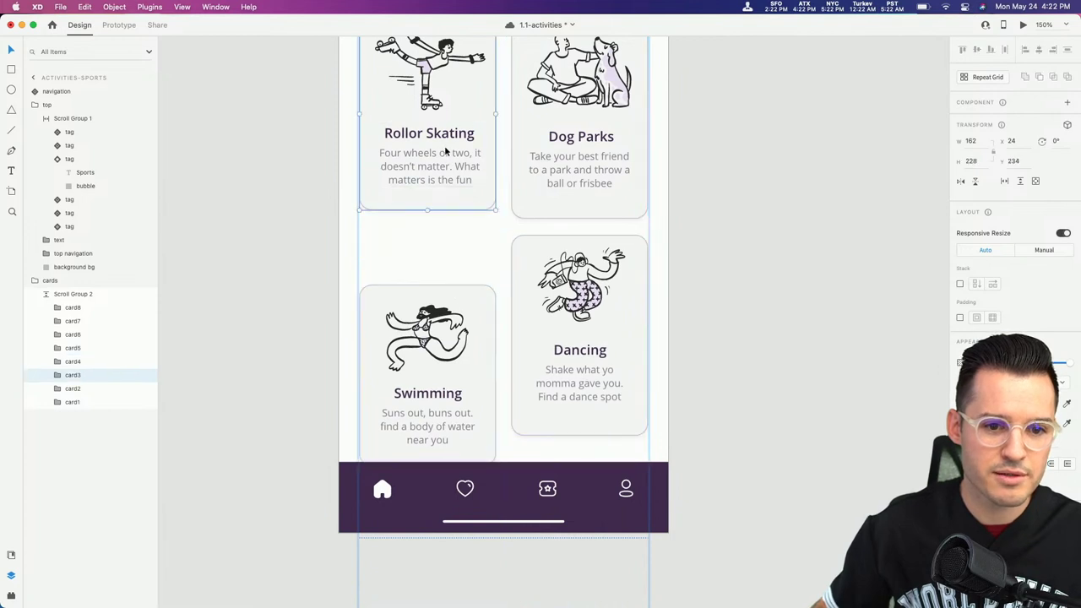
click(432, 293)
double_click(435, 326)
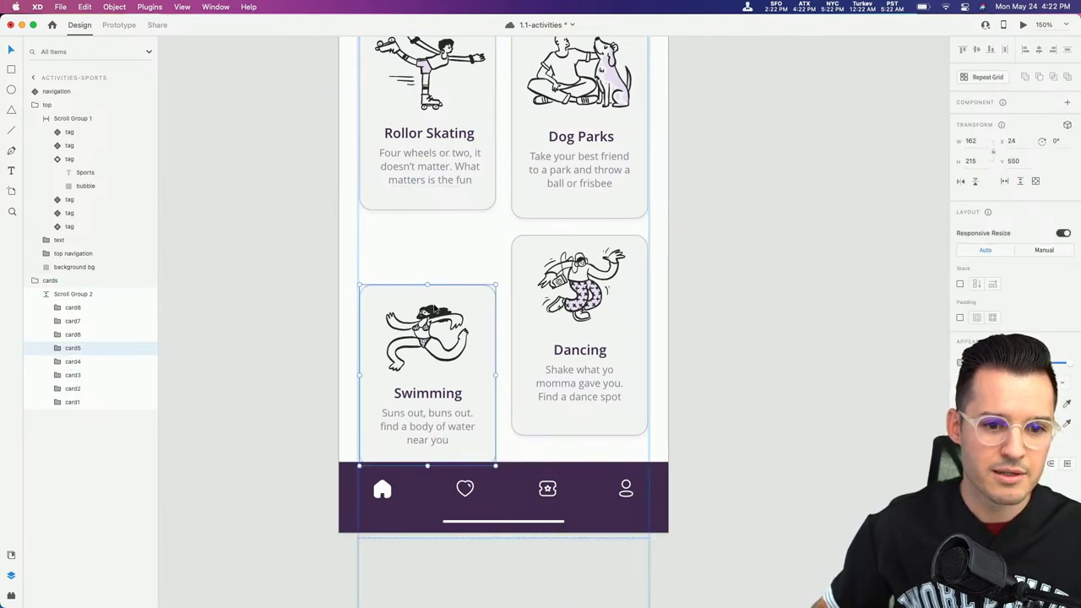
drag(435, 326, 436, 269)
click(580, 337)
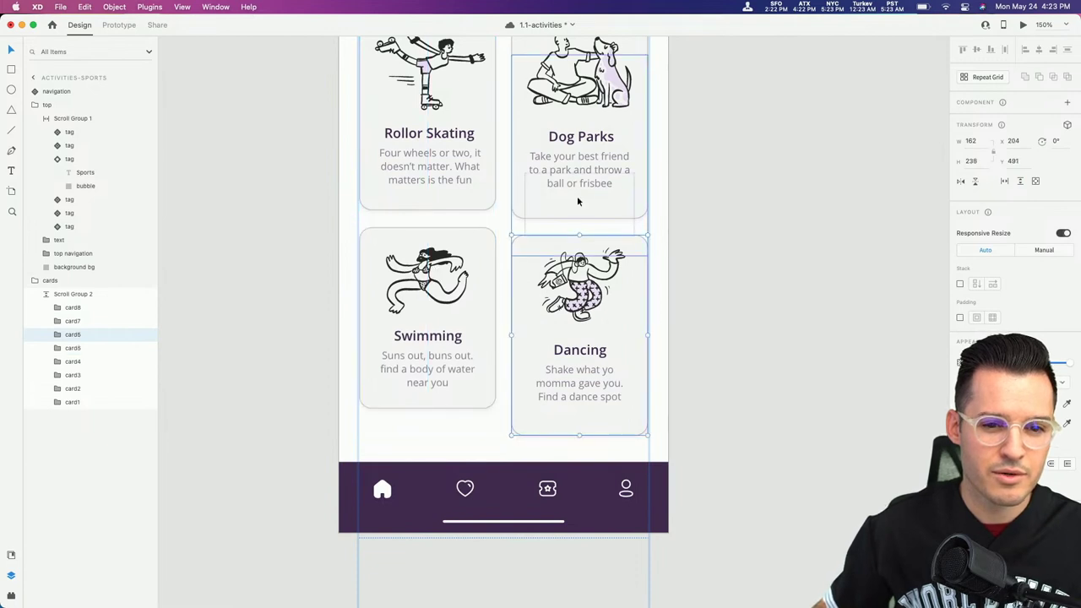
Step: Hide the Reading card on activities-sports and move the Yoga card up directly beneath Swimming
drag(584, 410, 571, 214)
click(580, 450)
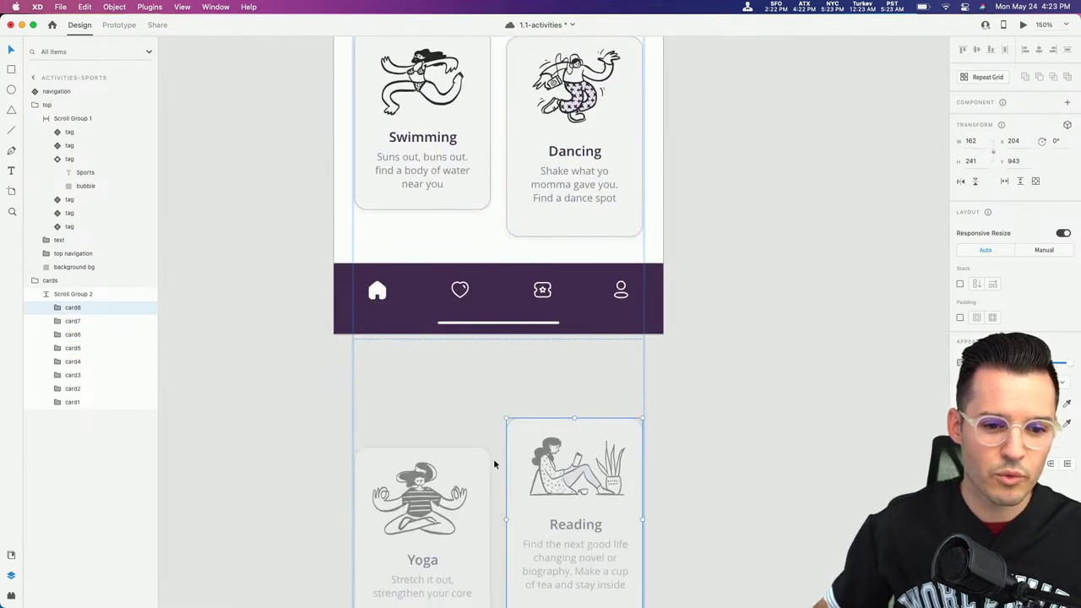
drag(571, 493, 630, 264)
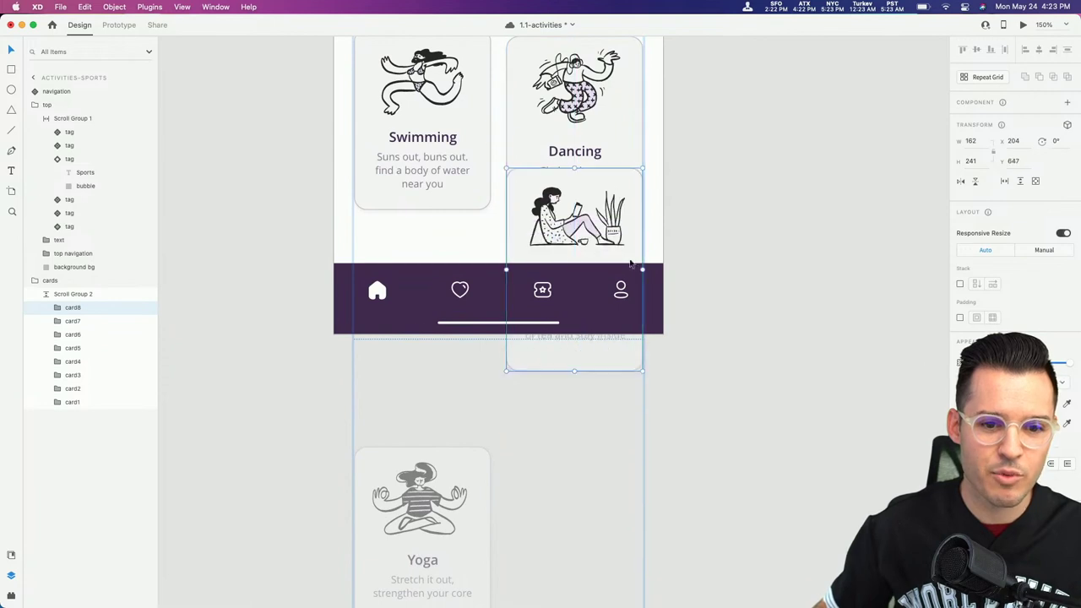
drag(430, 543, 453, 337)
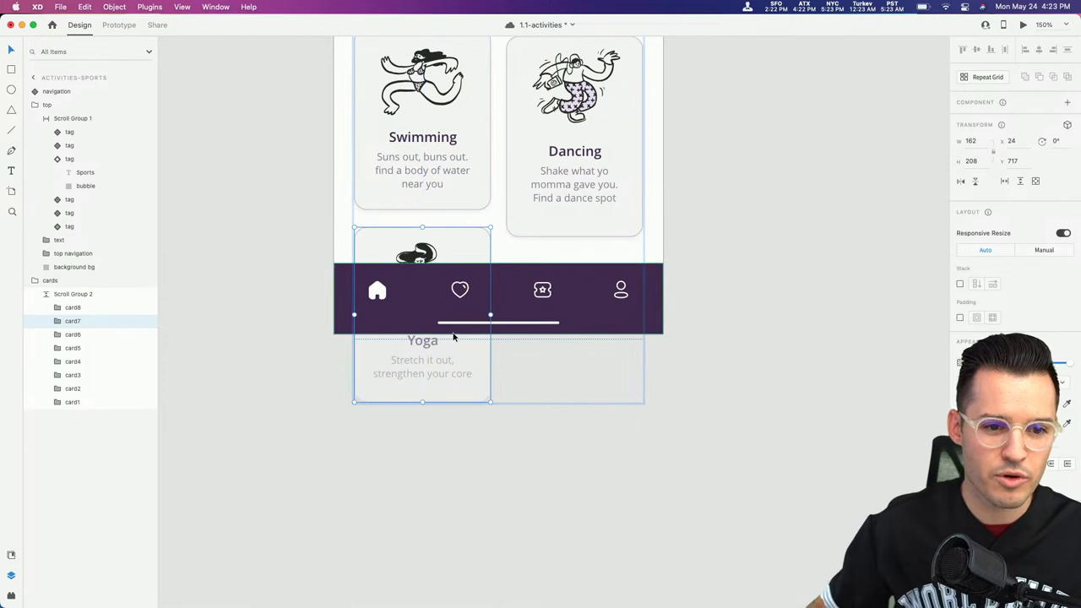
Step: Raise the bottom edge of the card scroll group on activities-sports to the top of the navigation bar
click(74, 294)
drag(498, 338, 498, 264)
click(282, 229)
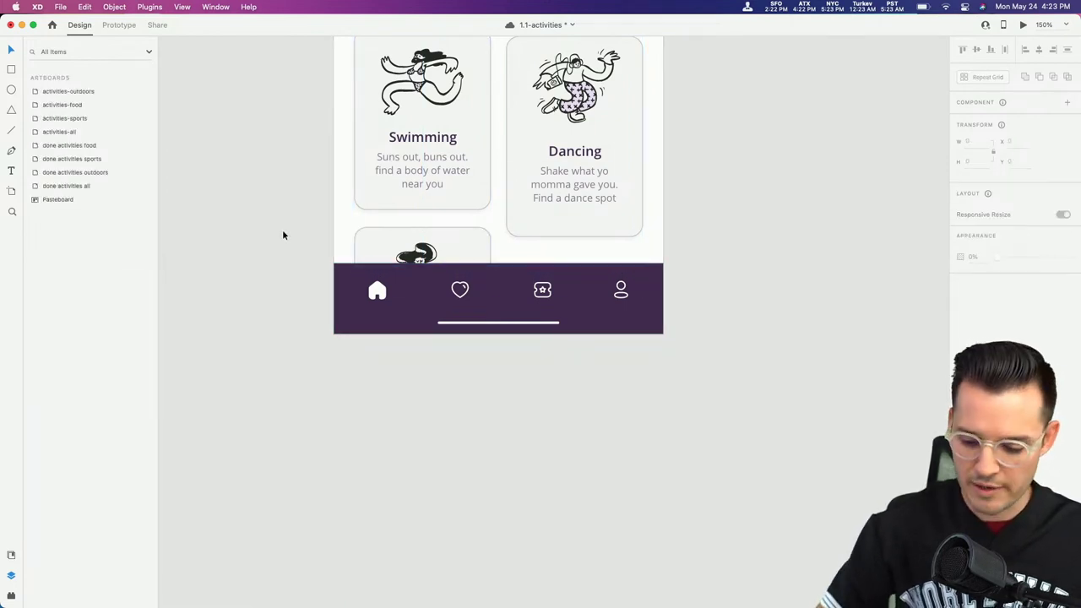
Step: Switch to prototyping with all four activity artboards in view, select the top group on activities-all, and save the document
key(super+minus)
key(super+minus)
drag(393, 225, 657, 246)
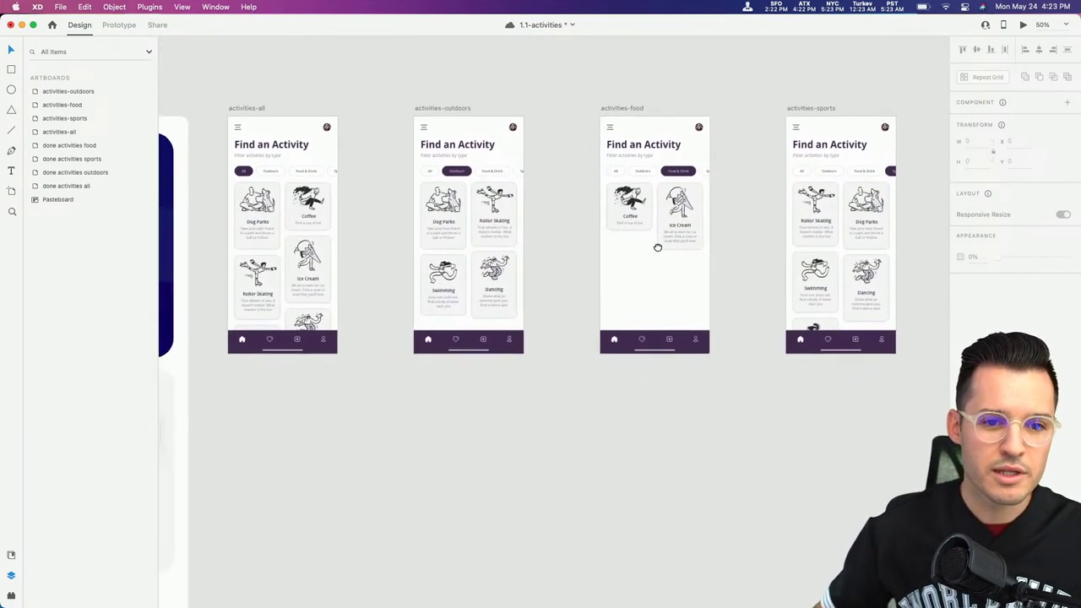
click(119, 24)
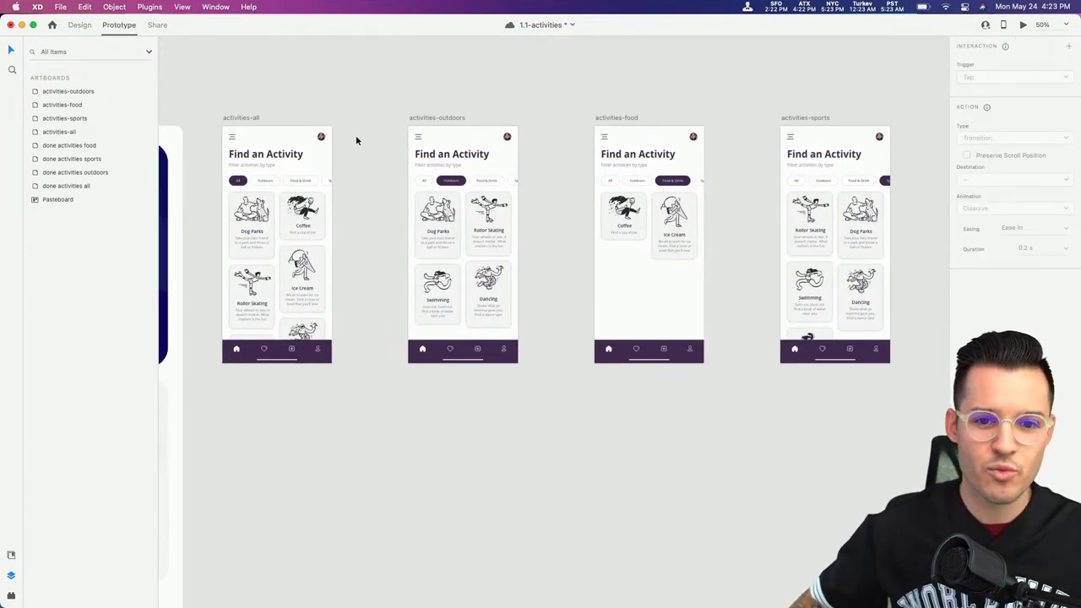
click(241, 184)
click(240, 184)
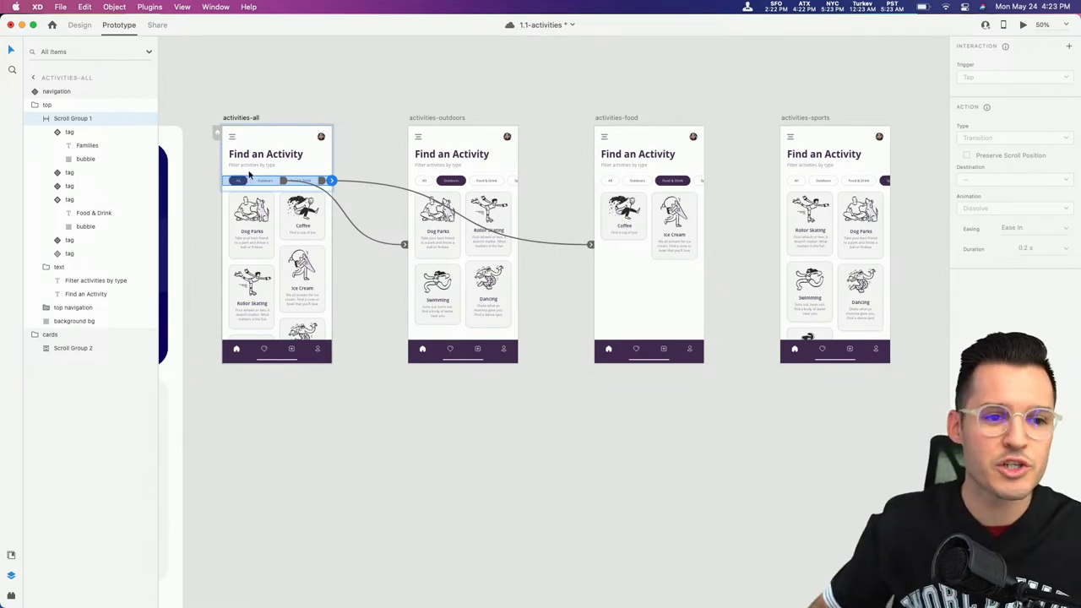
click(64, 105)
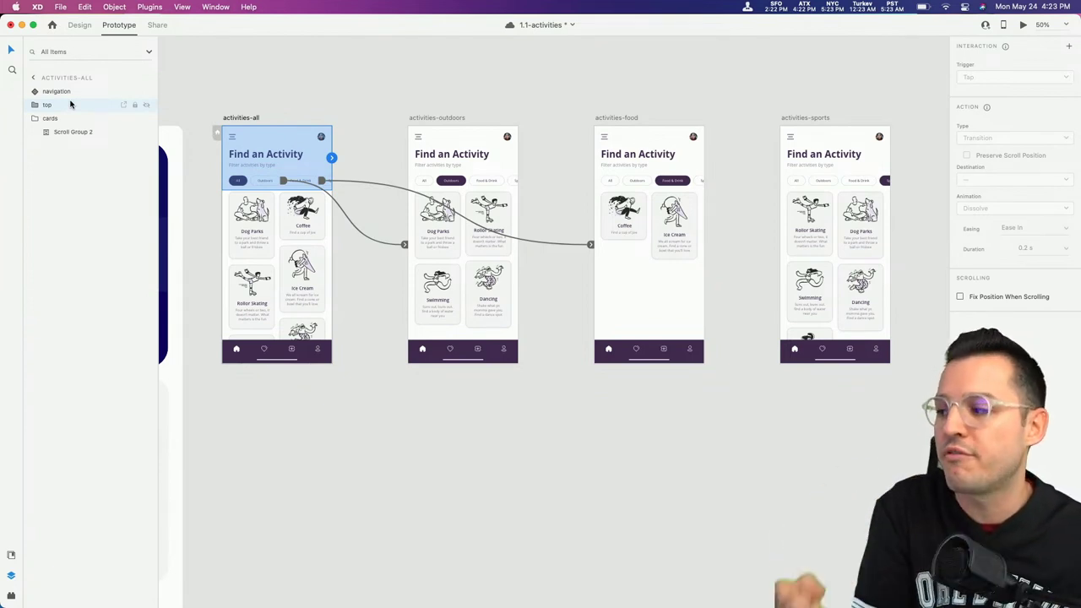
key(super+s)
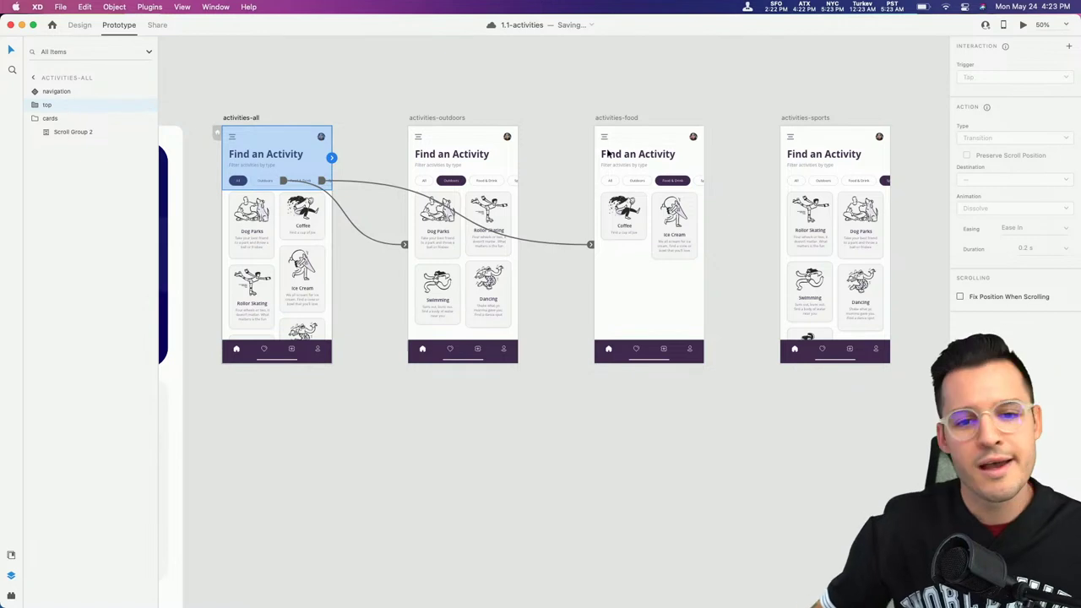
Step: Link the All tag on activities-sports to the activities-all artboard with a Tap trigger and Auto-Animate, Snap easing, 0.6 s
click(795, 181)
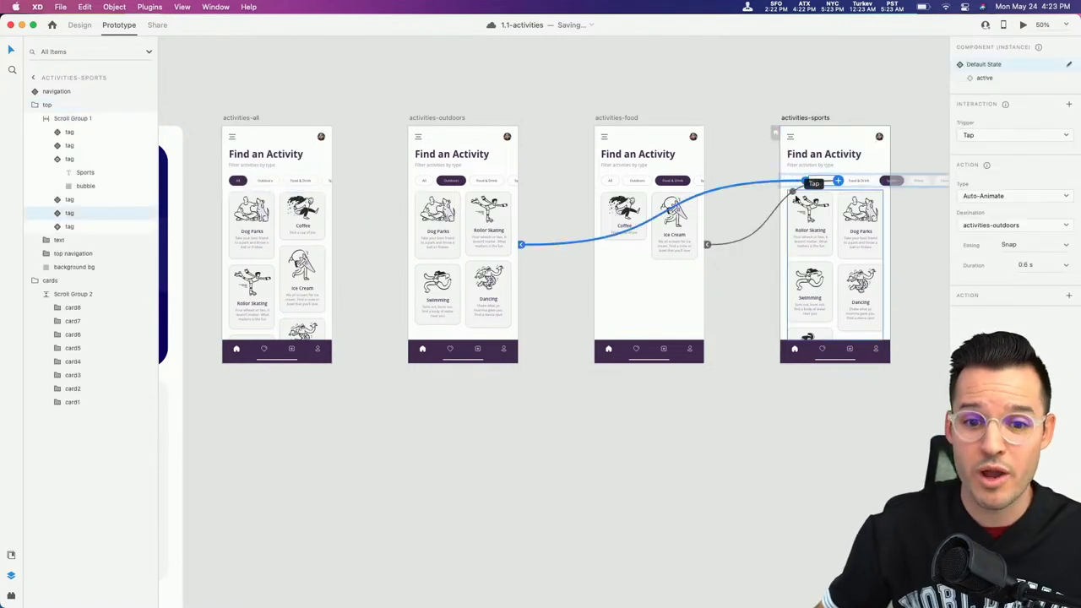
scroll(920, 278, up, 5)
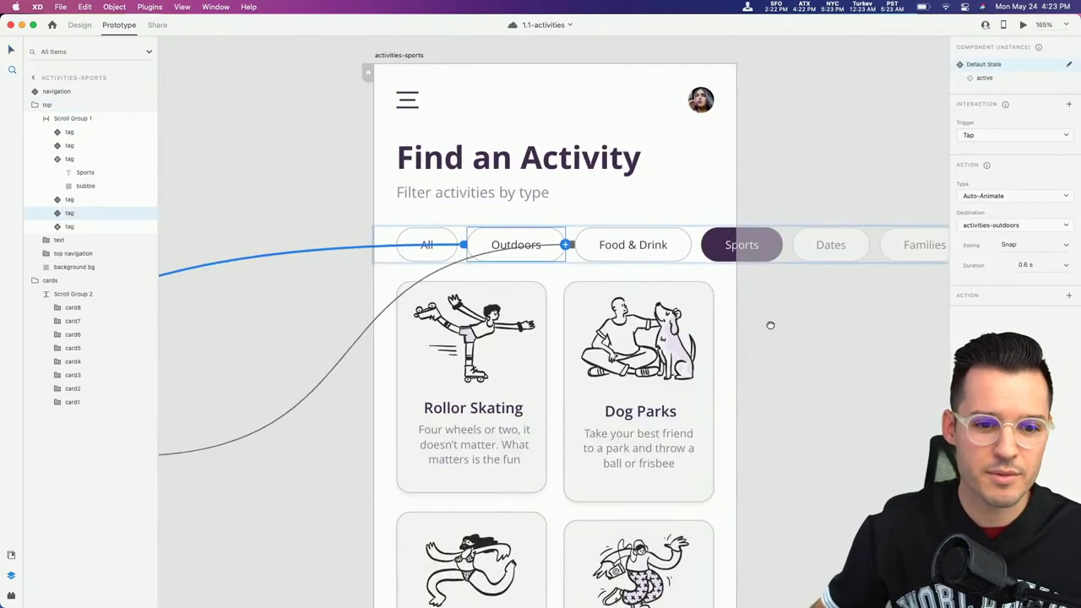
scroll(771, 325, left, 2)
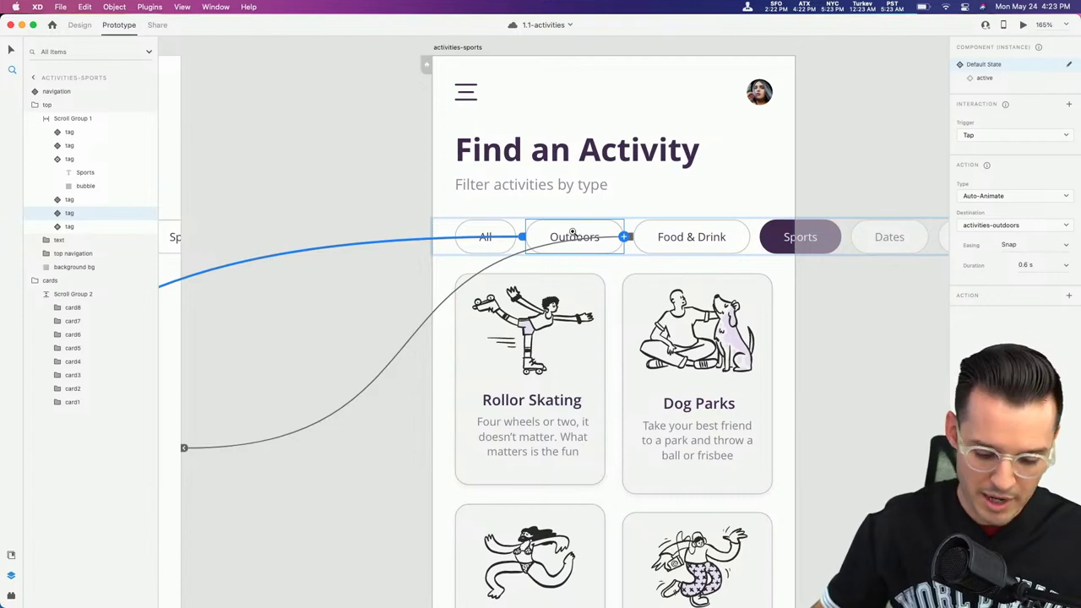
click(470, 247)
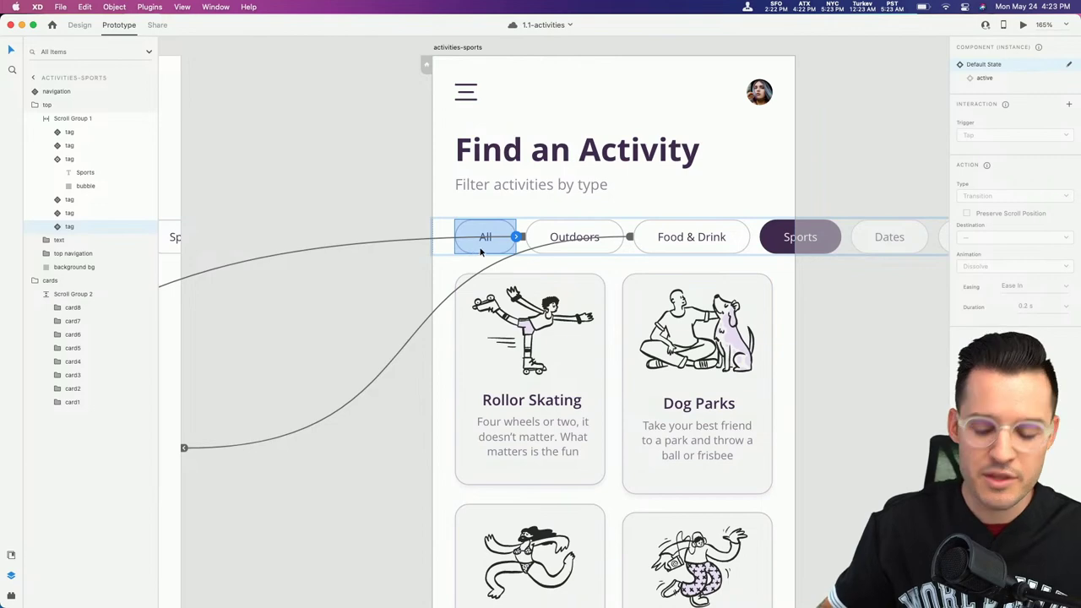
scroll(480, 251, down, 5)
drag(545, 233, 787, 184)
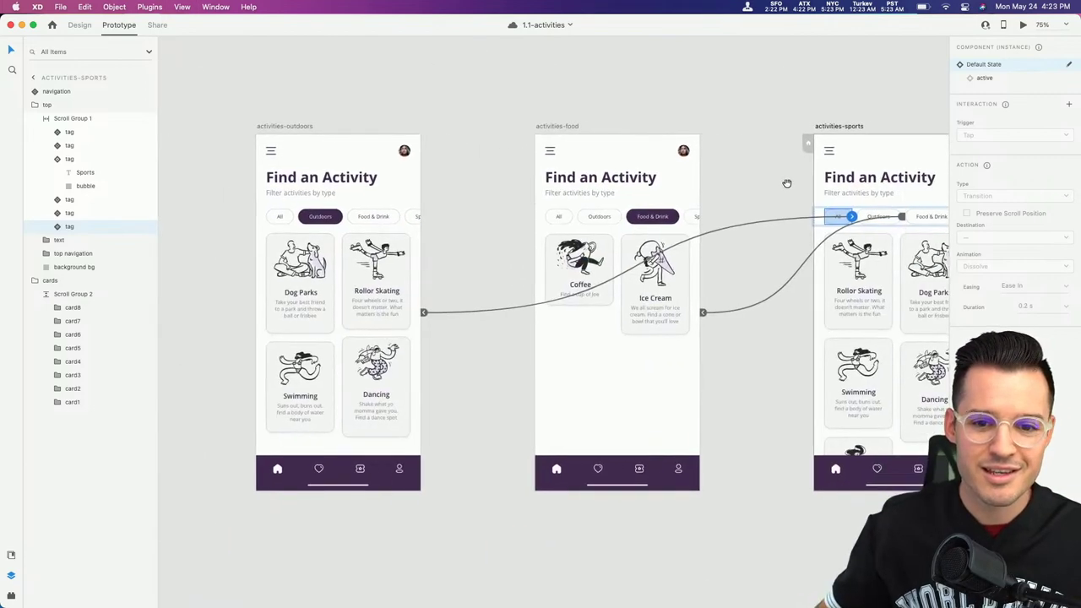
key(super+minus)
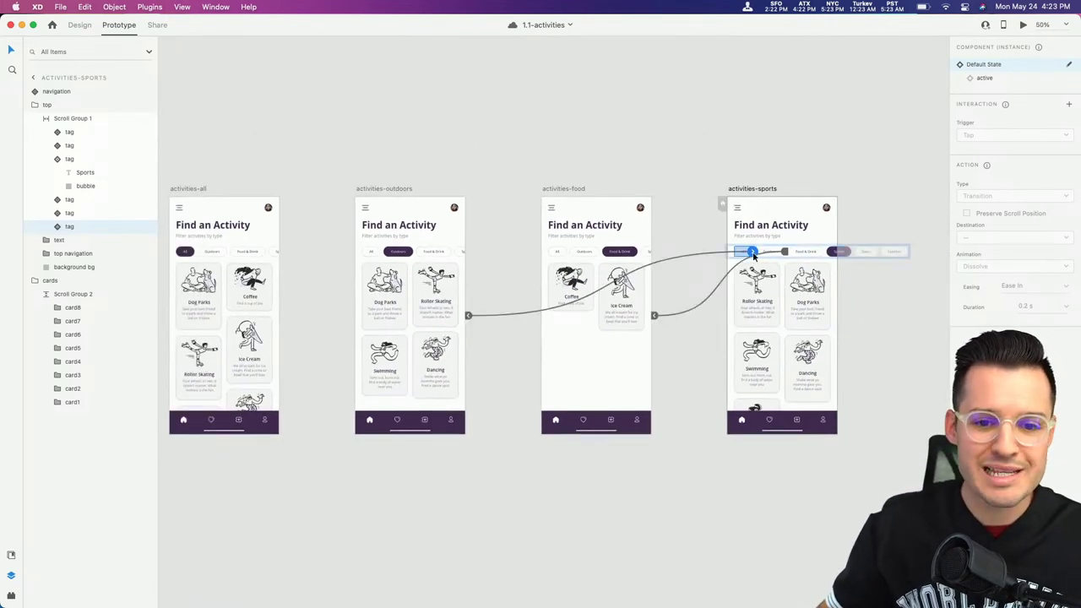
drag(754, 253, 199, 253)
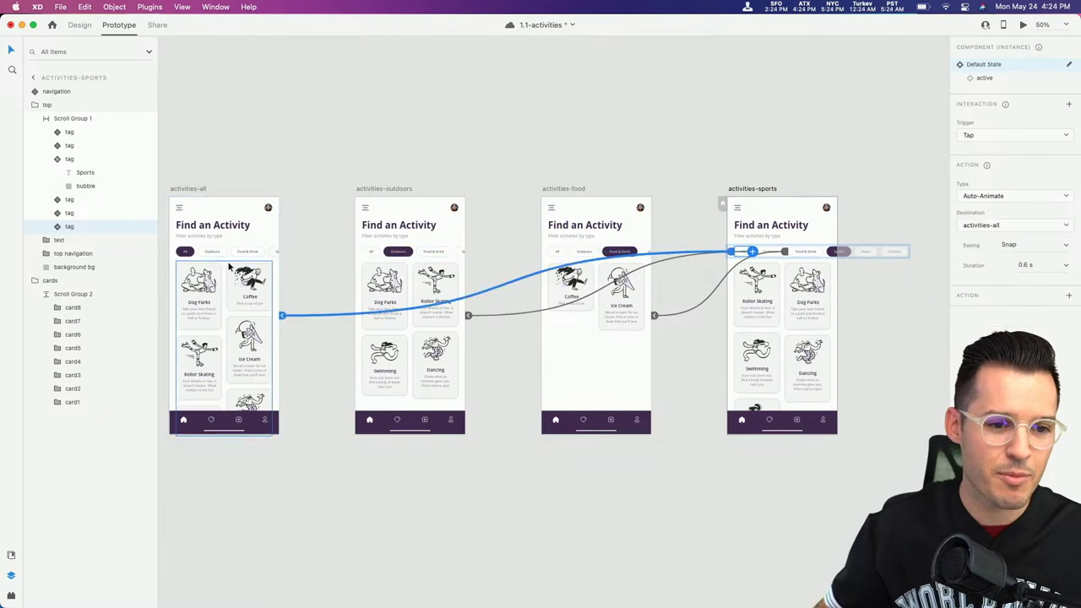
Step: Link the Sports tag on activities-outdoors to the activities-sports artboard with a Tap trigger and Auto-Animate
click(194, 190)
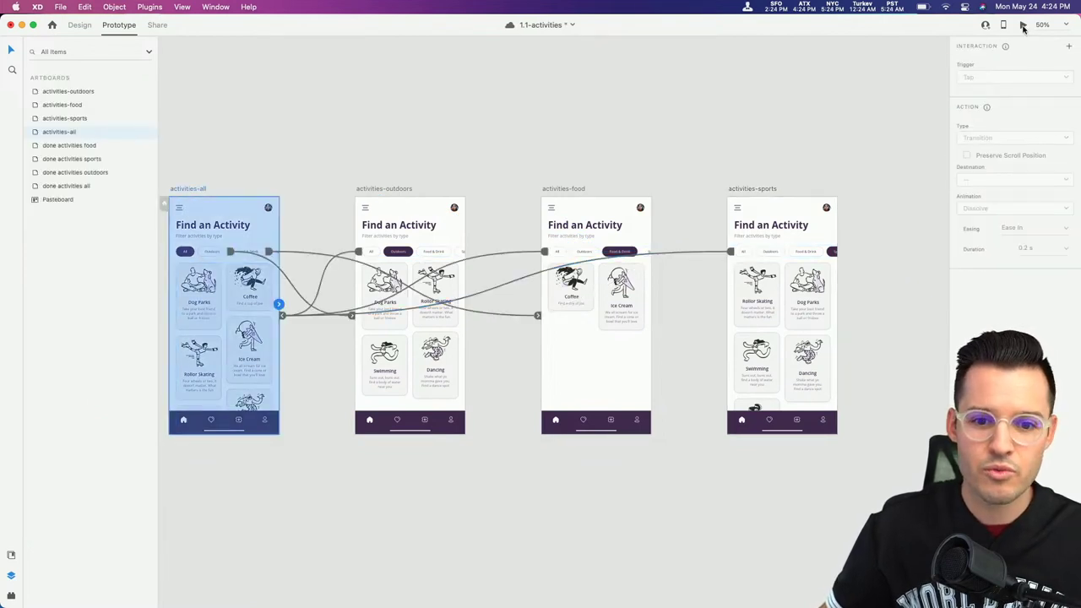
click(431, 258)
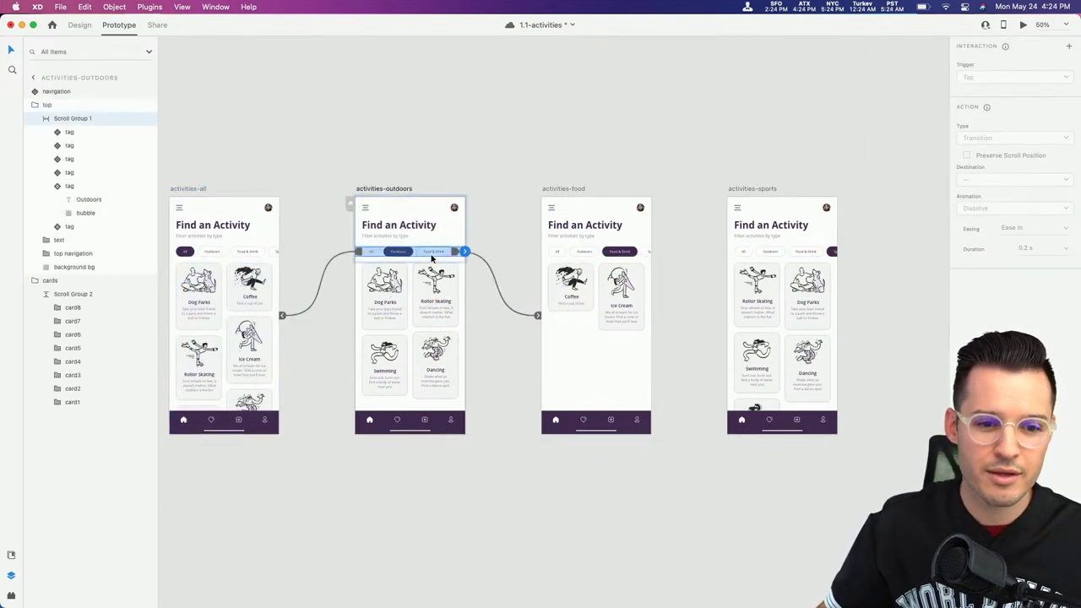
double_click(433, 254)
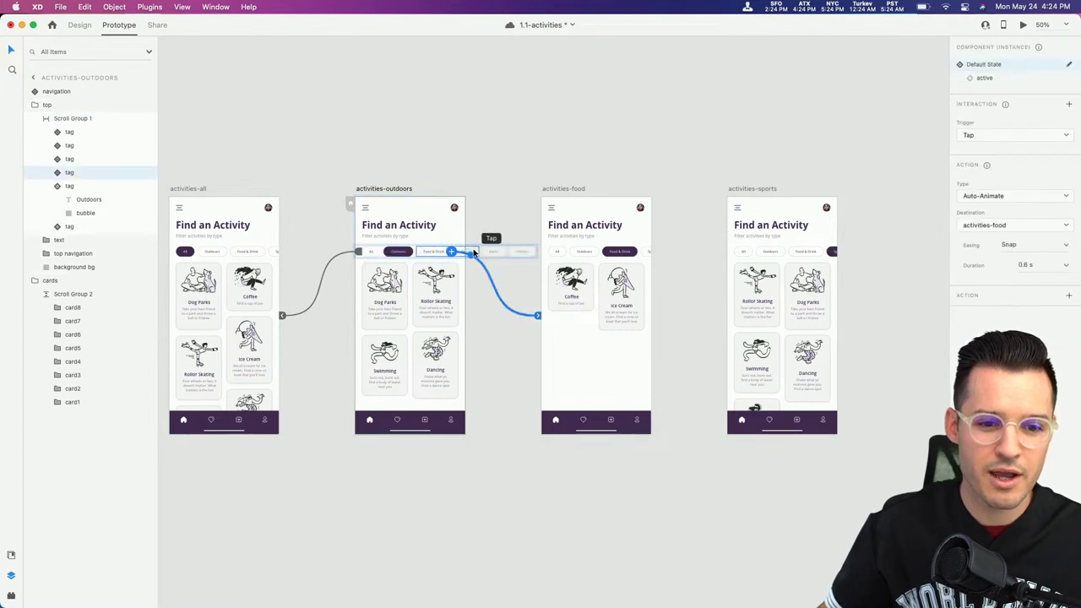
click(476, 251)
drag(479, 251, 739, 225)
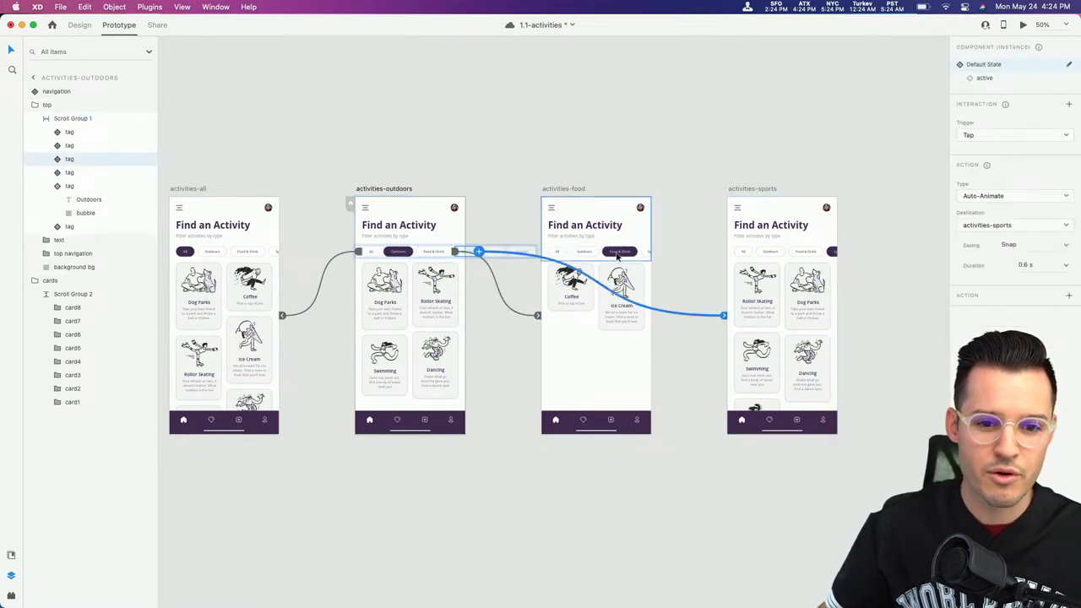
Step: Link the Sports tag on activities-food to the activities-sports artboard with a Tap trigger and Auto-Animate
double_click(621, 255)
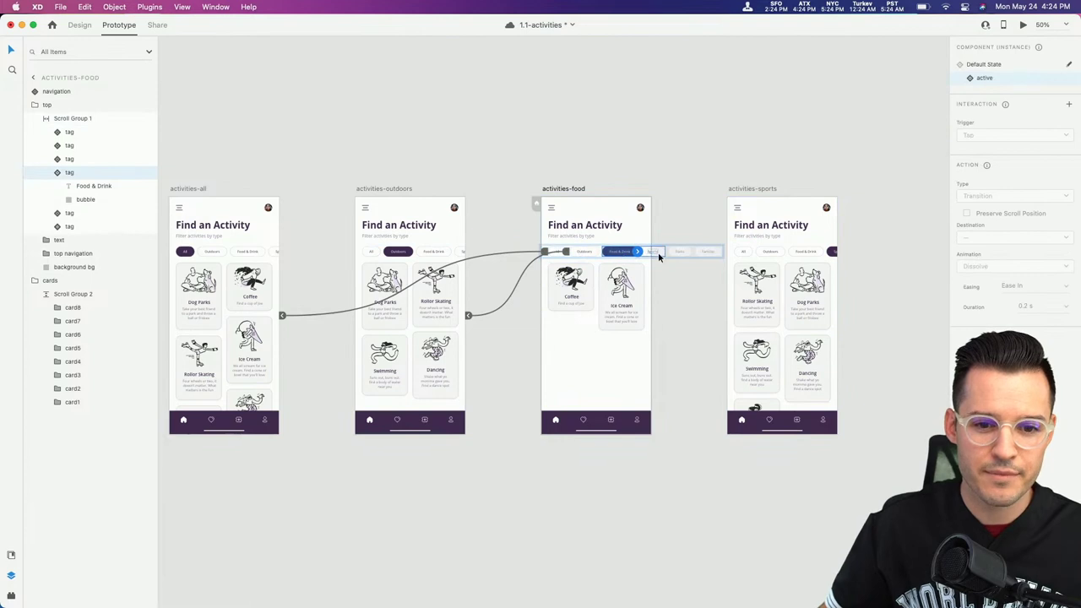
click(658, 254)
drag(664, 252, 756, 249)
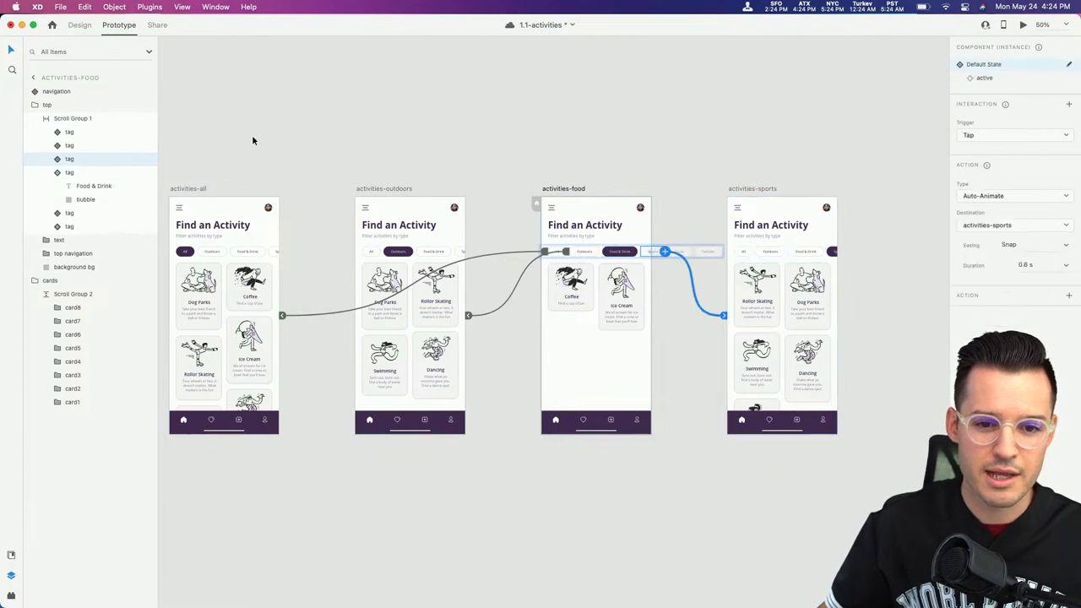
Step: Preview the prototype from activities-all and test the Outdoors, Food & Drink, Sports and All tag filters
click(201, 188)
click(1024, 25)
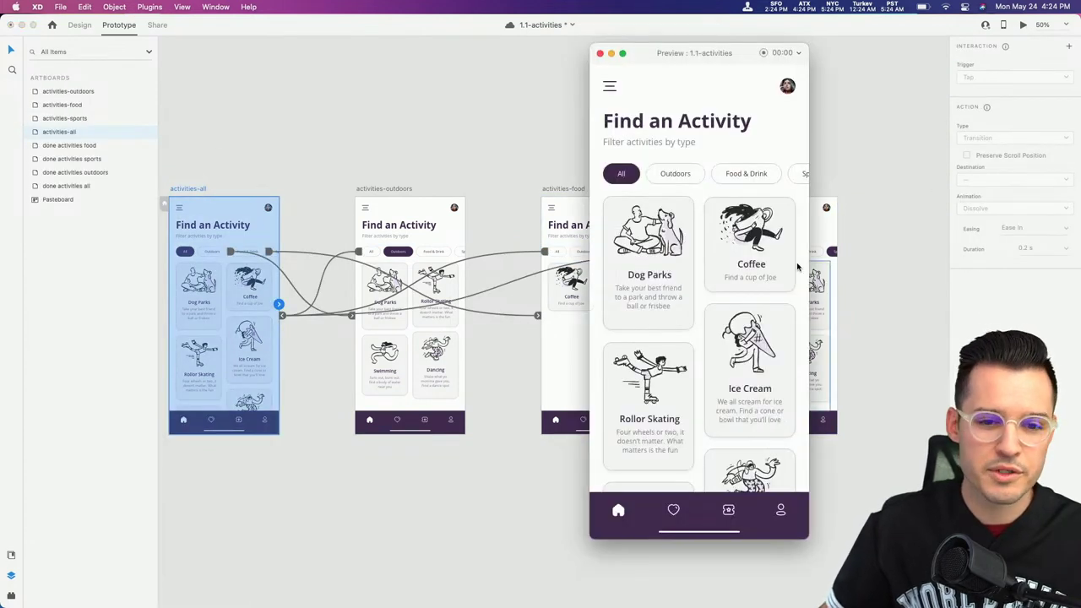
click(684, 179)
click(746, 174)
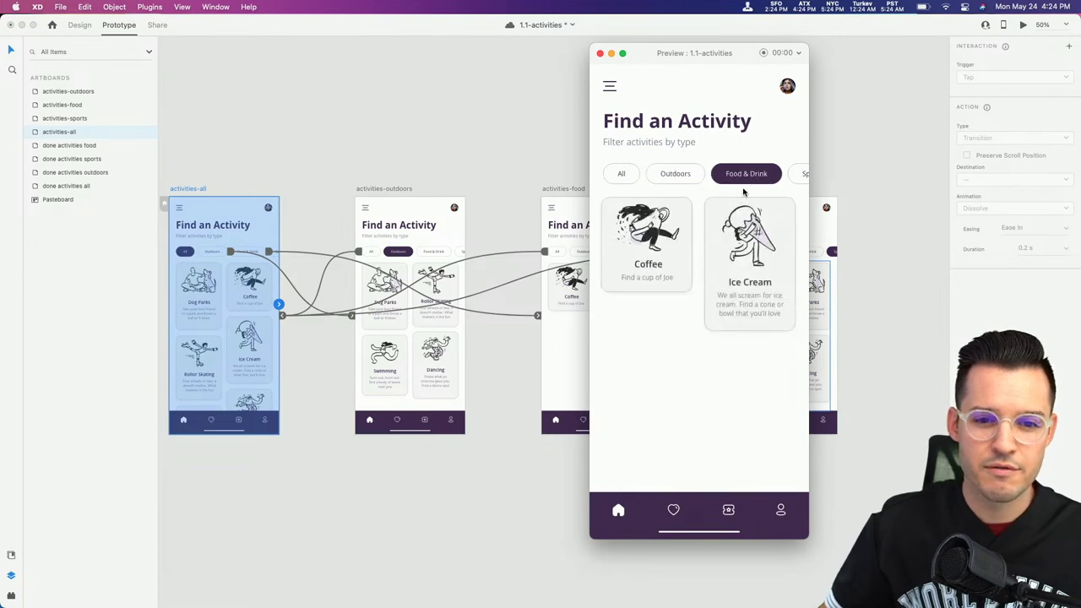
click(800, 176)
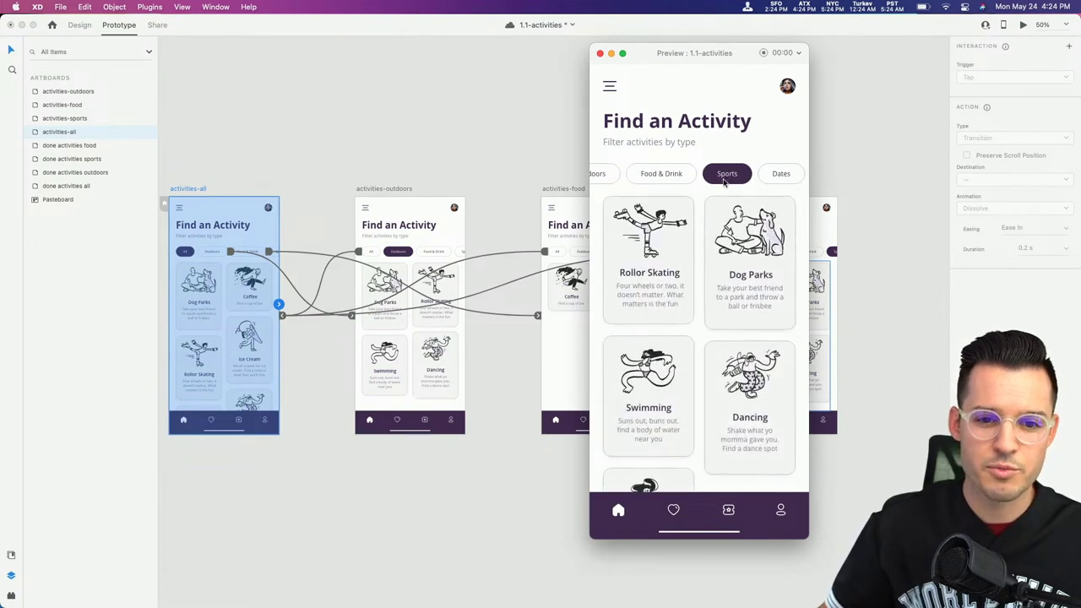
click(674, 178)
click(680, 178)
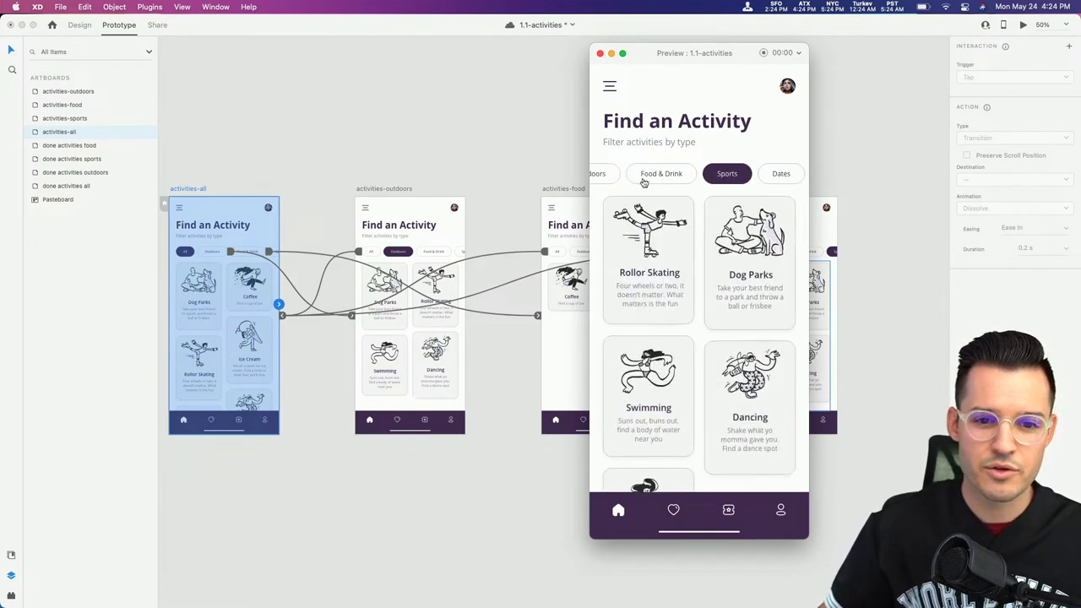
scroll(677, 177, left, 3)
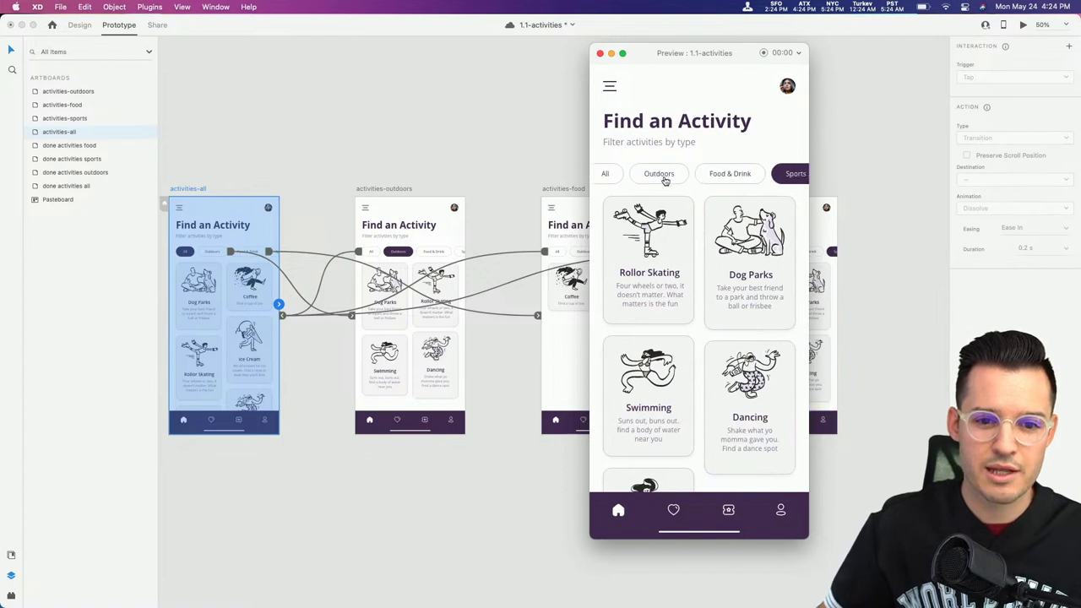
click(612, 176)
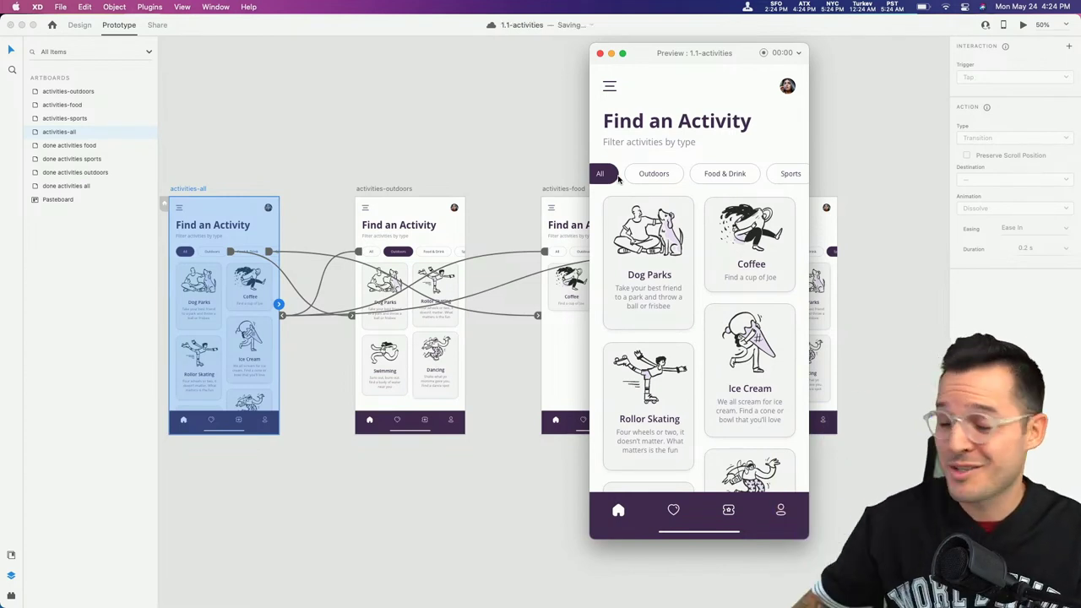
Step: Move the preview window toward the middle of the canvas and switch to the challenge page in Chrome
drag(631, 54, 475, 73)
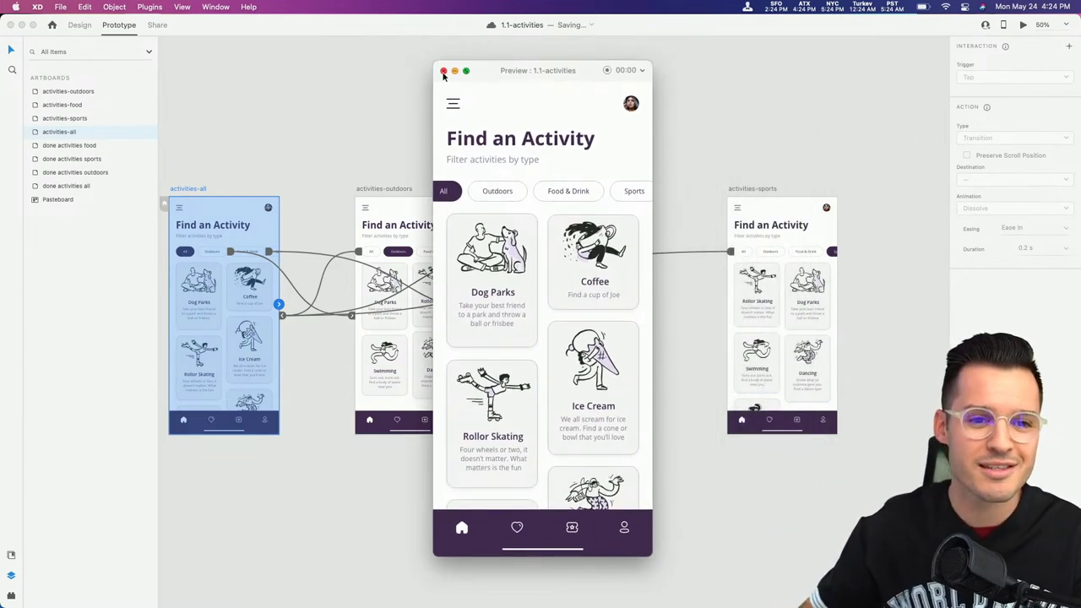
drag(479, 76, 495, 74)
key(super+Tab)
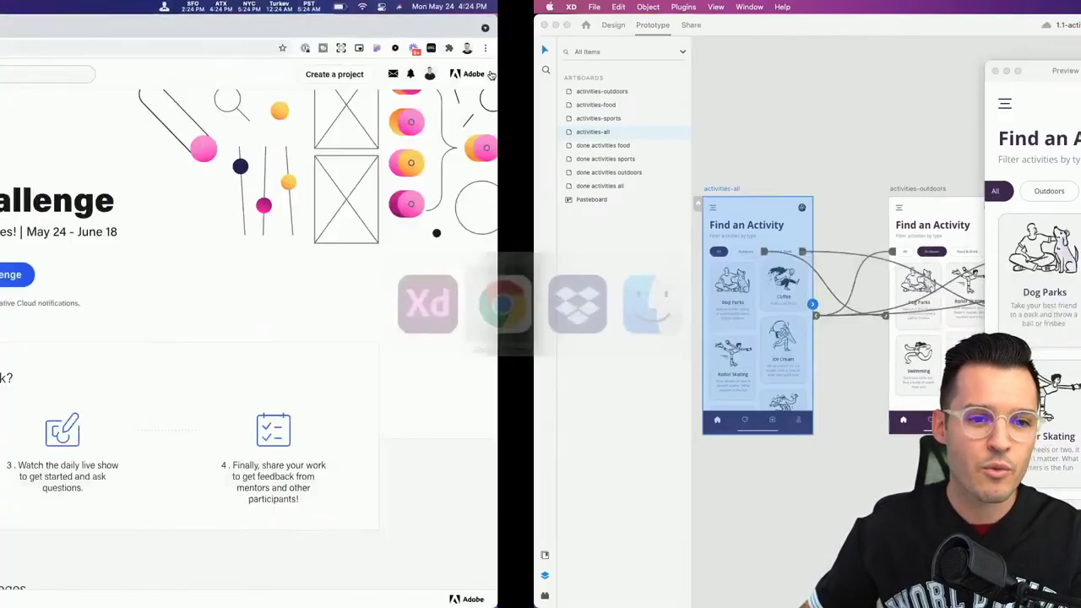